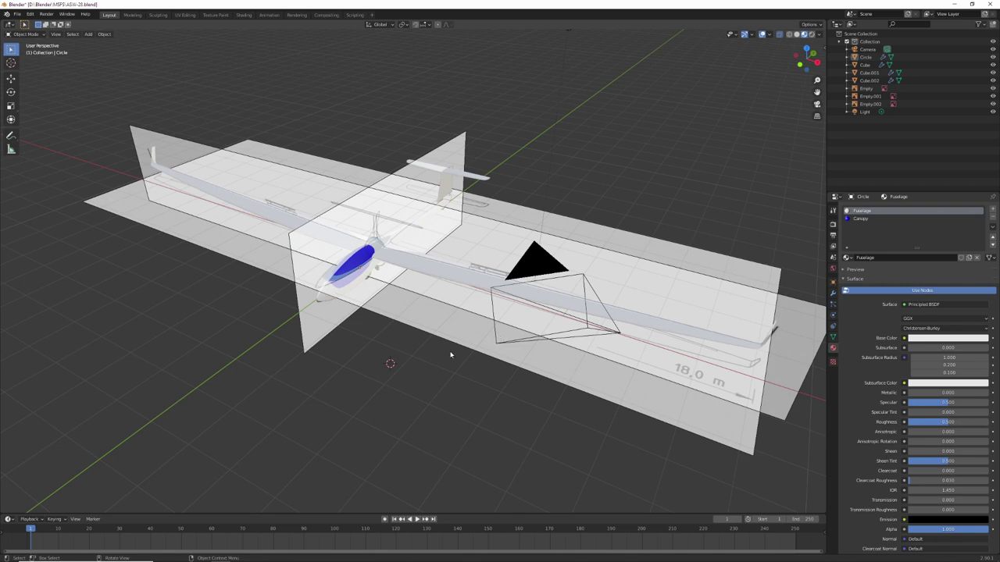
Step: Hide the three reference image objects Empty, Empty.001 and Empty.002 in the scene
middle_drag(391, 362, 386, 282)
scroll(378, 252, up, 2)
scroll(385, 288, down, 3)
scroll(391, 292, up, 2)
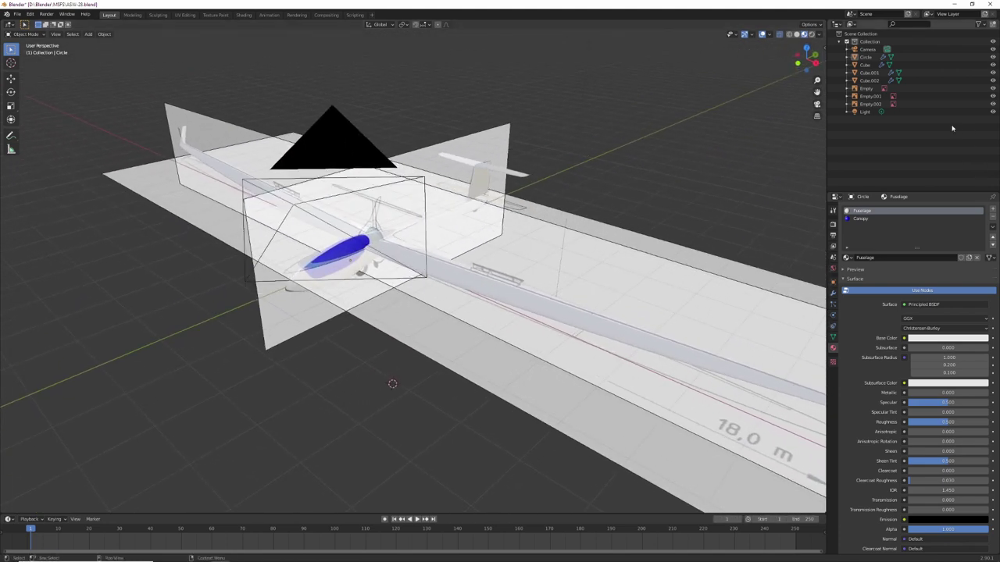
click(993, 88)
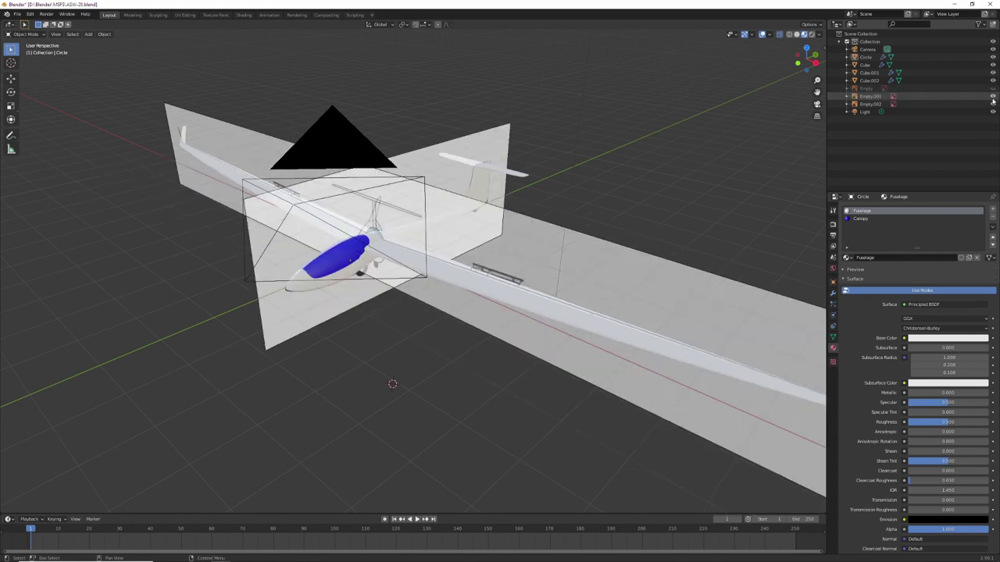
click(993, 102)
click(993, 95)
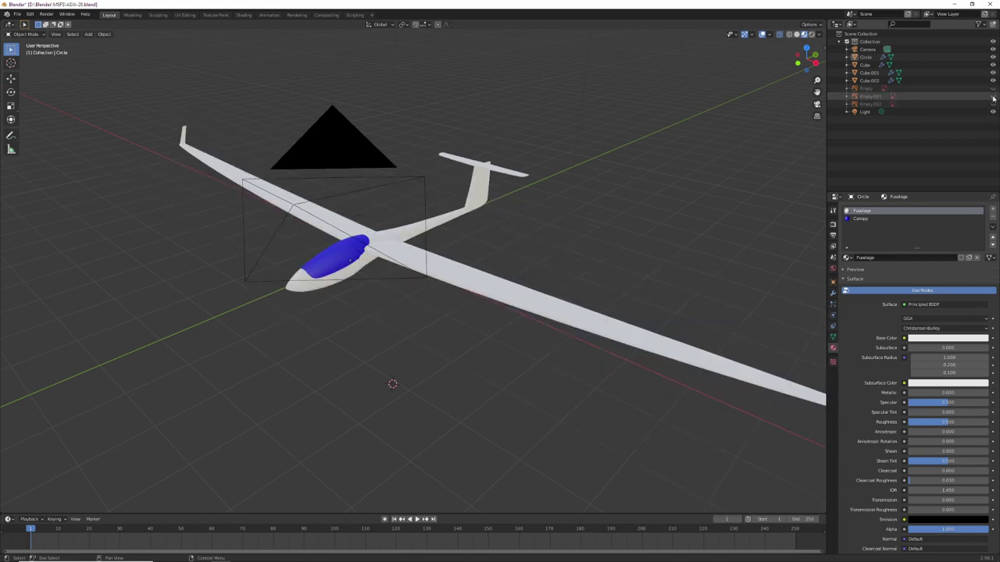
Step: Examine the glider's wings, canopy, fuselage and tail from several angles and distances
middle_drag(656, 217, 572, 276)
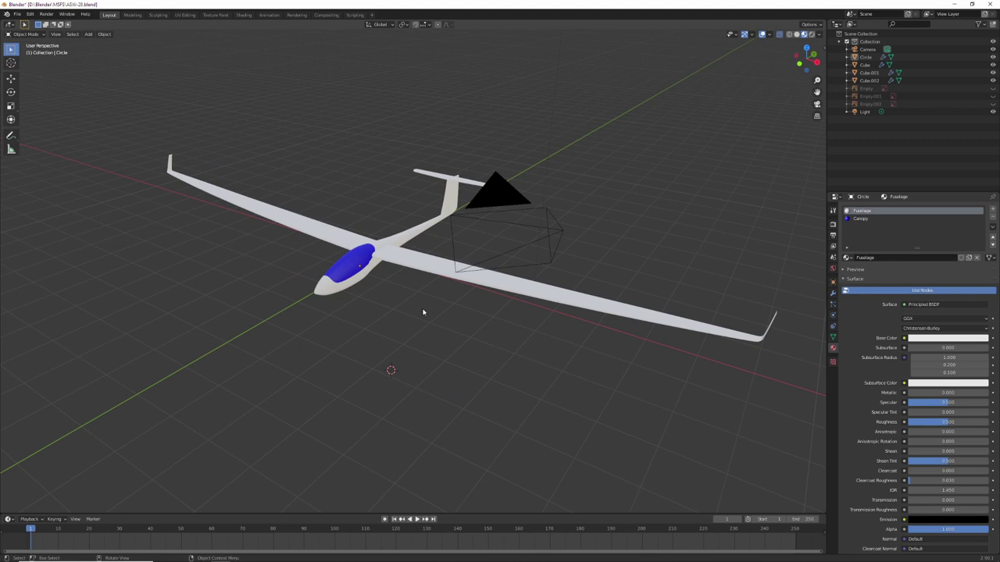
scroll(423, 312, up, 2)
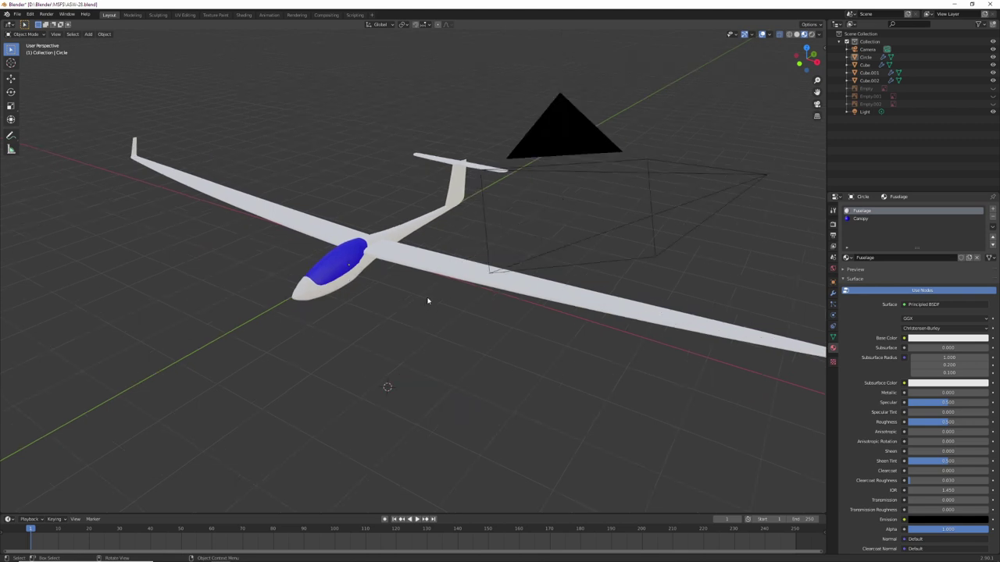
scroll(493, 302, down, 2)
middle_drag(492, 301, 534, 317)
scroll(504, 306, up, 2)
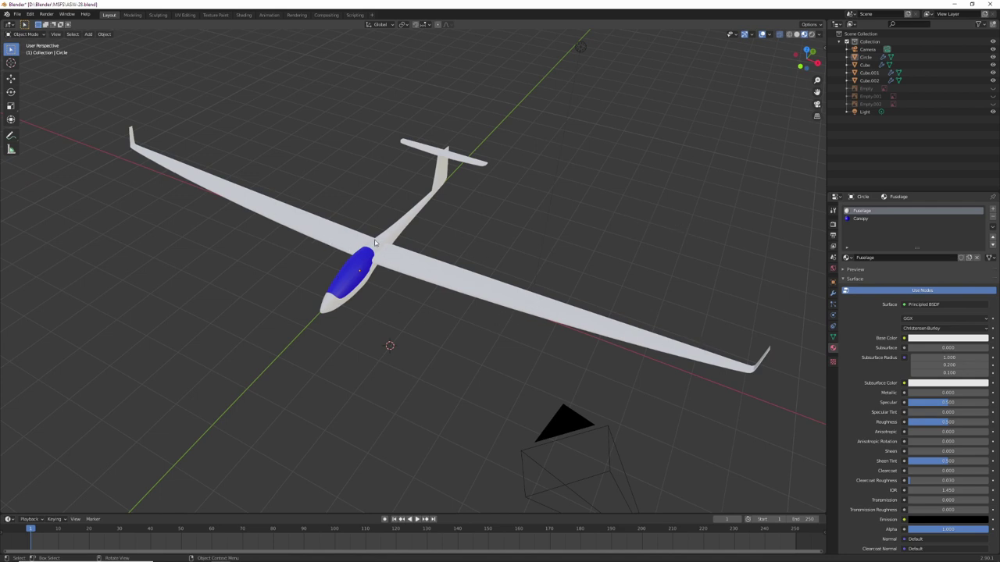
middle_drag(423, 279, 375, 285)
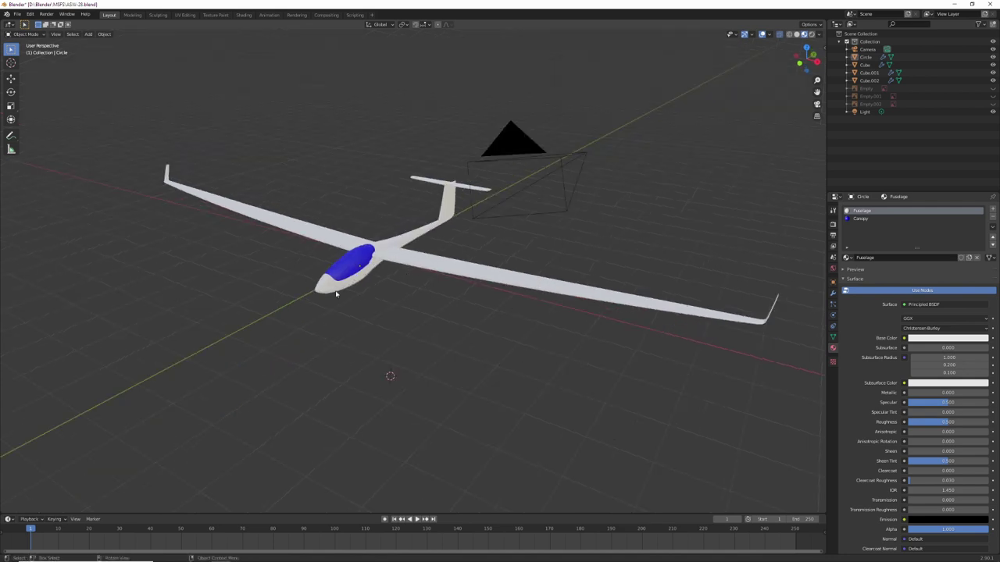
scroll(339, 290, up, 5)
scroll(305, 284, down, 5)
middle_drag(305, 284, 294, 248)
scroll(320, 252, down, 2)
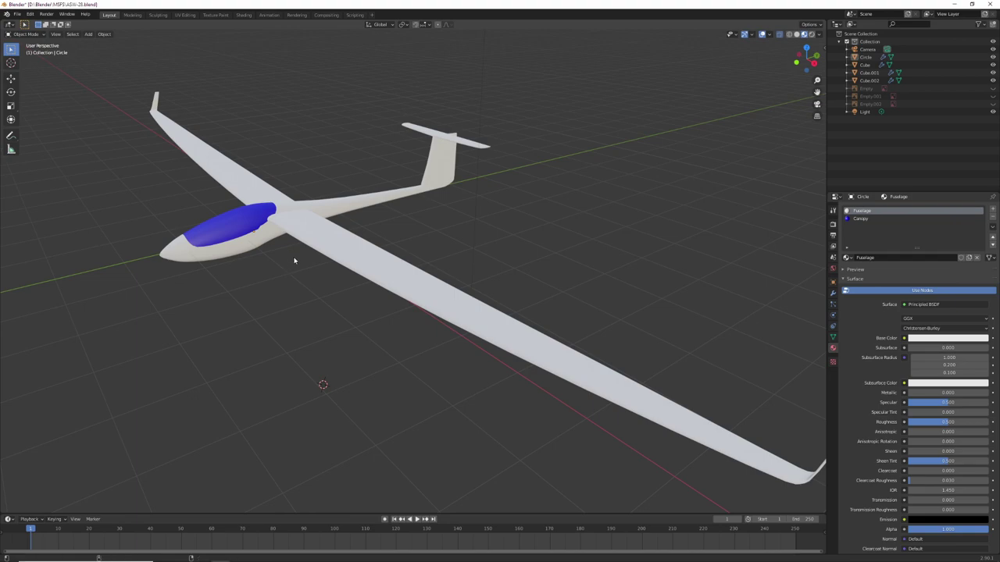
Step: Switch to File Explorer and show the MSFS Projects folder beside a second window with the MSFS SDK Samples folder
key(super+Tab)
click(142, 309)
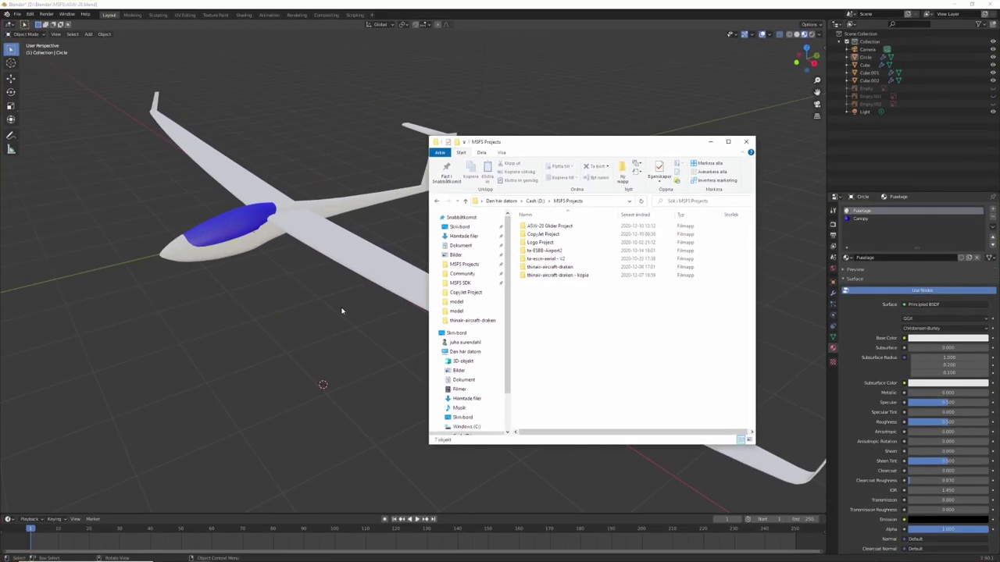
key(super+Tab)
click(342, 306)
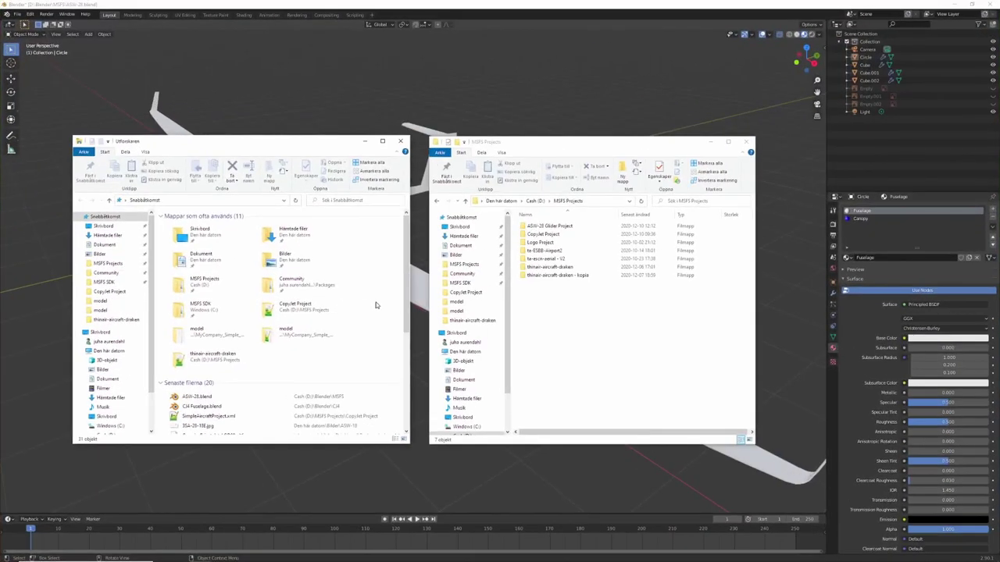
click(103, 282)
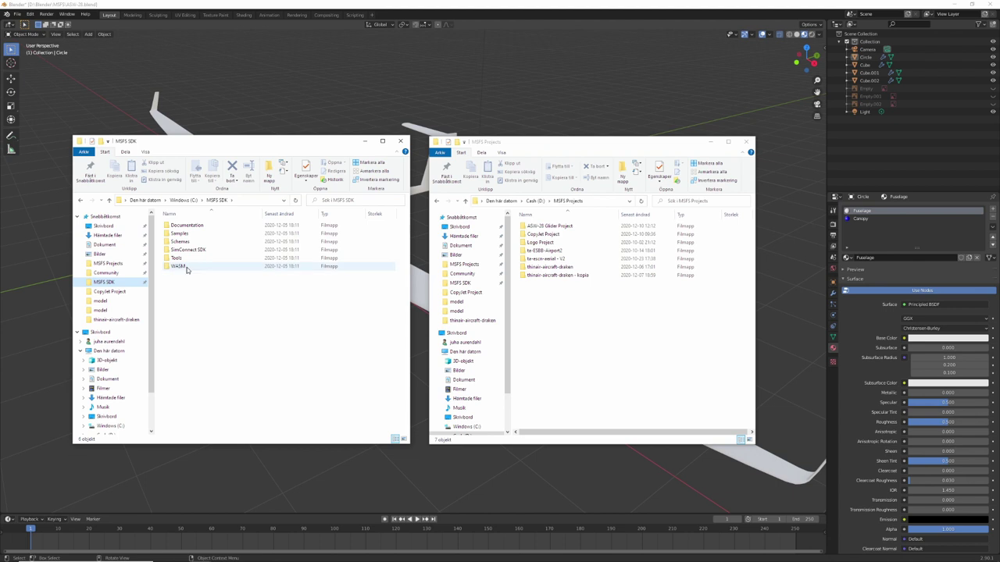
double_click(165, 233)
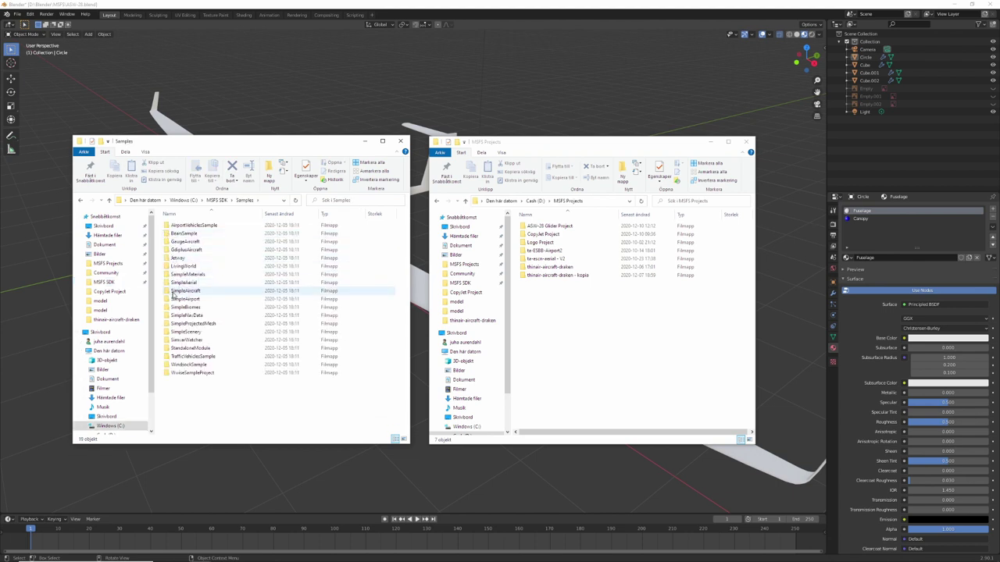
Step: Copy the SimpleAircraft sample folder from the SDK Samples into MSFS Projects and close the Samples window
click(172, 292)
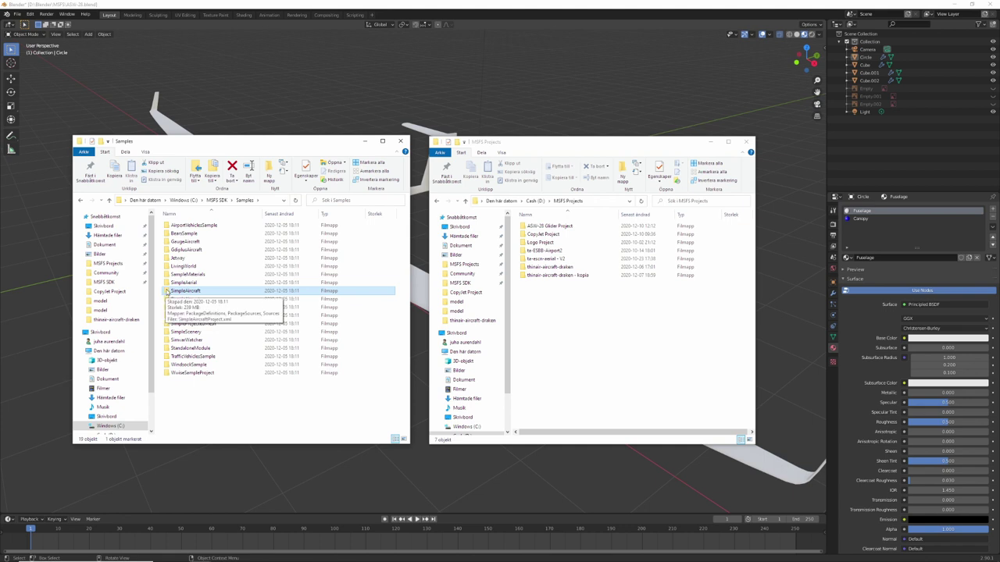
drag(167, 291, 546, 337)
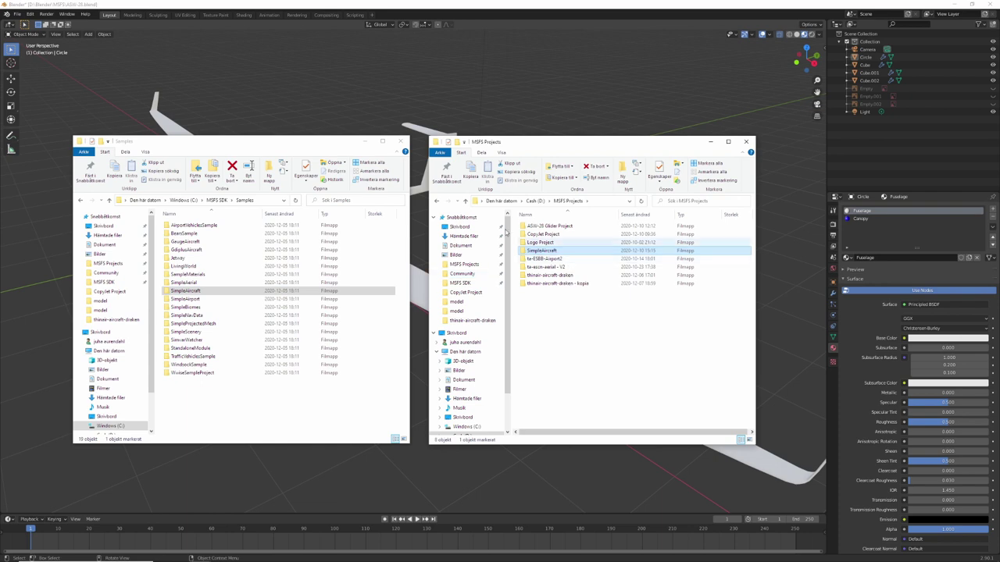
click(405, 144)
click(403, 143)
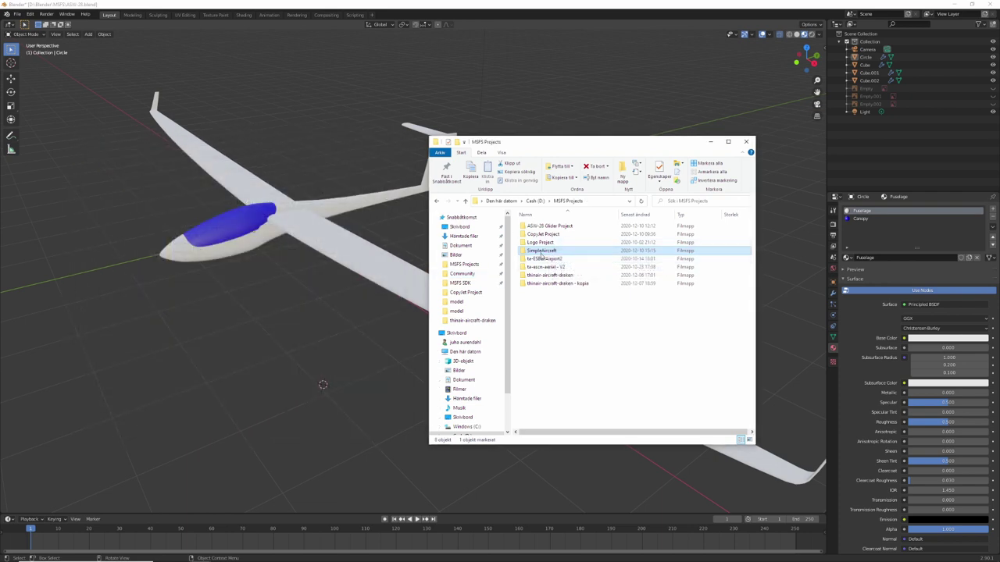
Step: Delete the copied SimpleAircraft folder from MSFS Projects
click(546, 226)
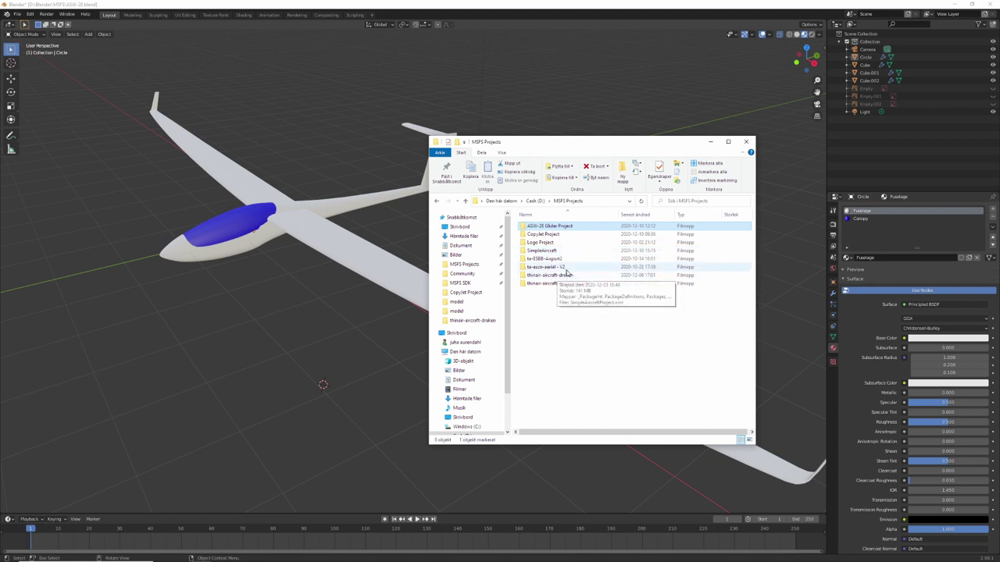
click(552, 250)
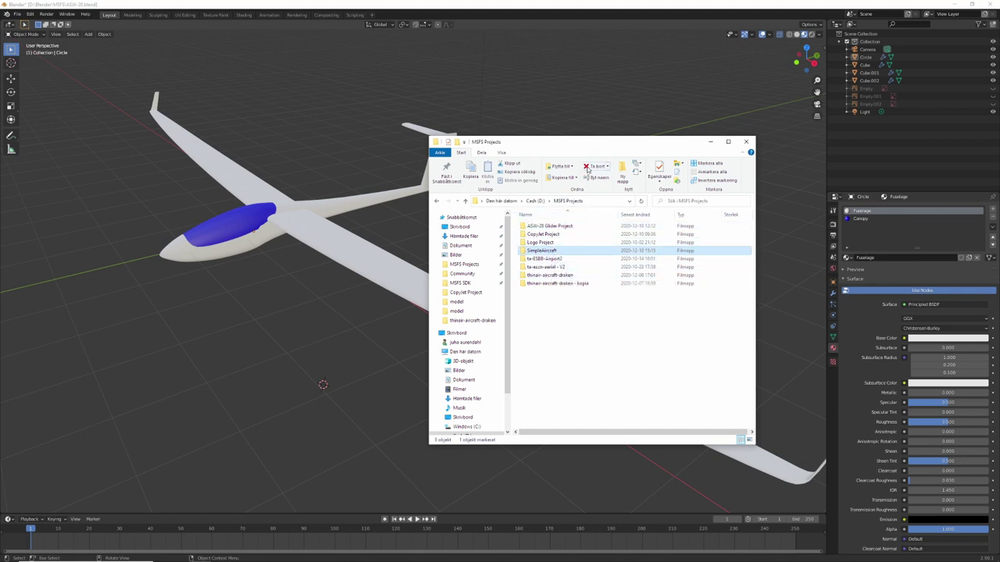
click(587, 168)
Step: Open the ASW-28 Glider Project folder in MSFS Projects
click(551, 225)
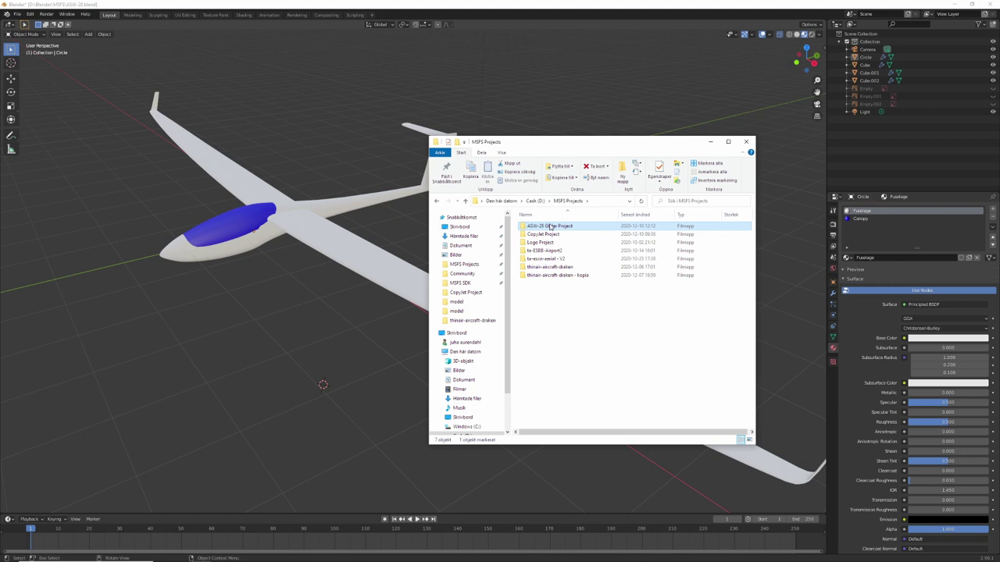
double_click(549, 225)
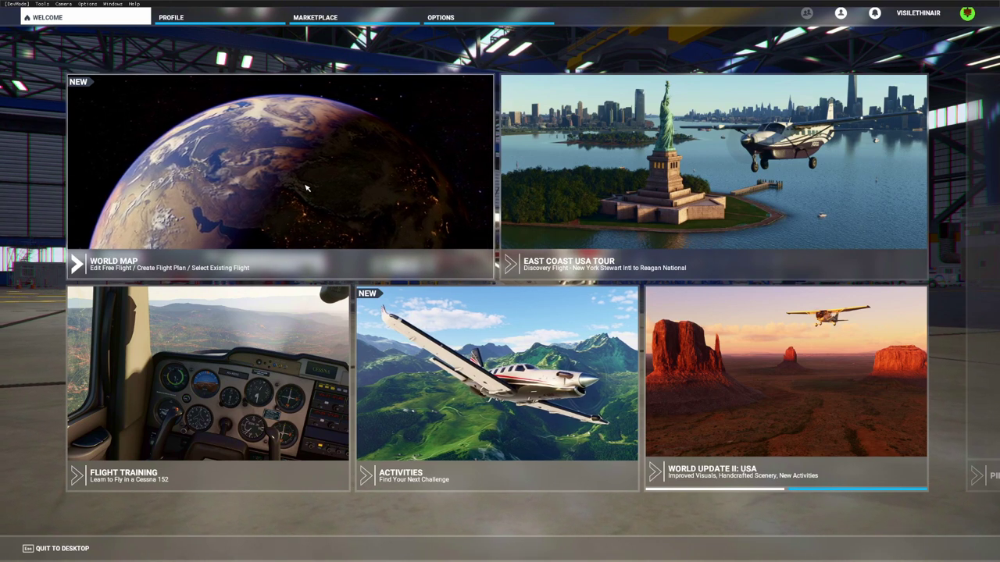
Step: In Microsoft Flight Simulator, open the world map and set the flight time to 11:02 UTC
click(373, 224)
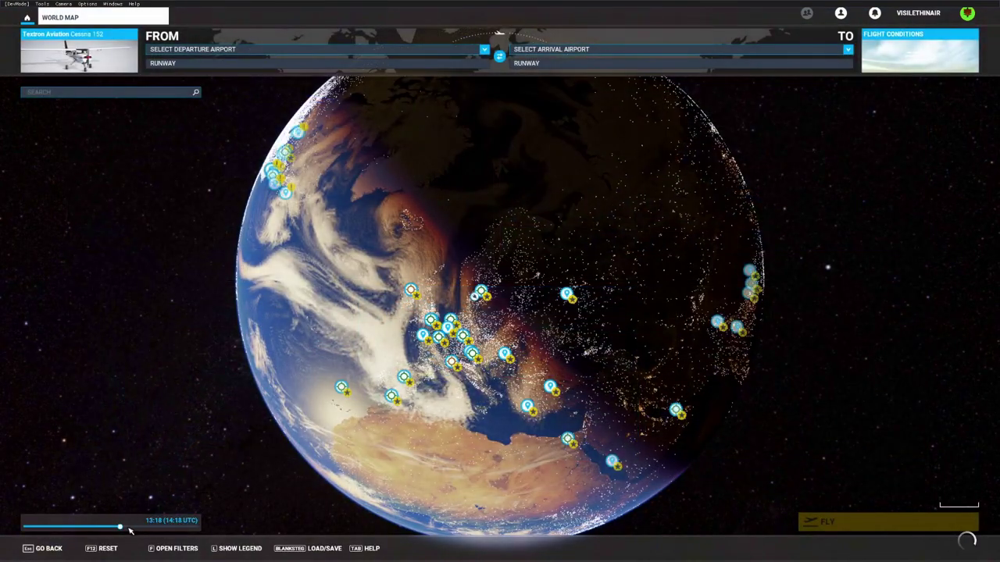
drag(119, 529, 103, 529)
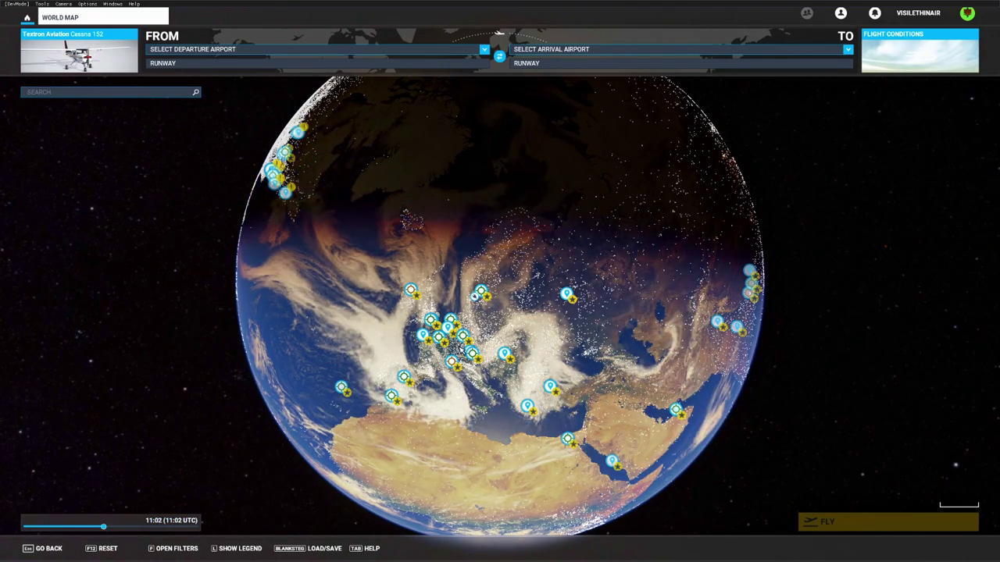
Step: Find southern Sweden on the world map and select the ESGJ Jonkoping airport
scroll(476, 224, up, 5)
scroll(476, 224, up, 3)
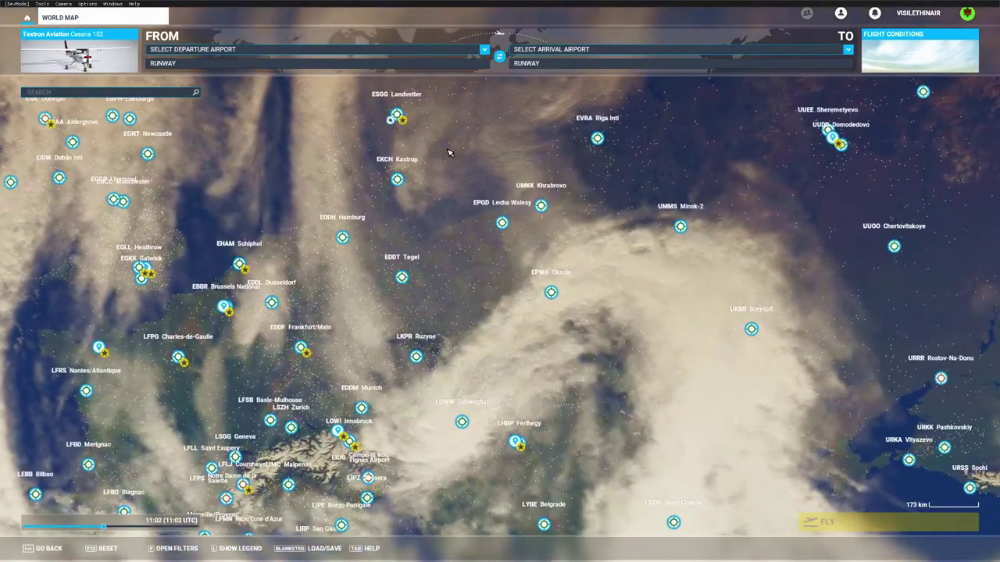
drag(464, 207, 453, 358)
scroll(453, 358, up, 4)
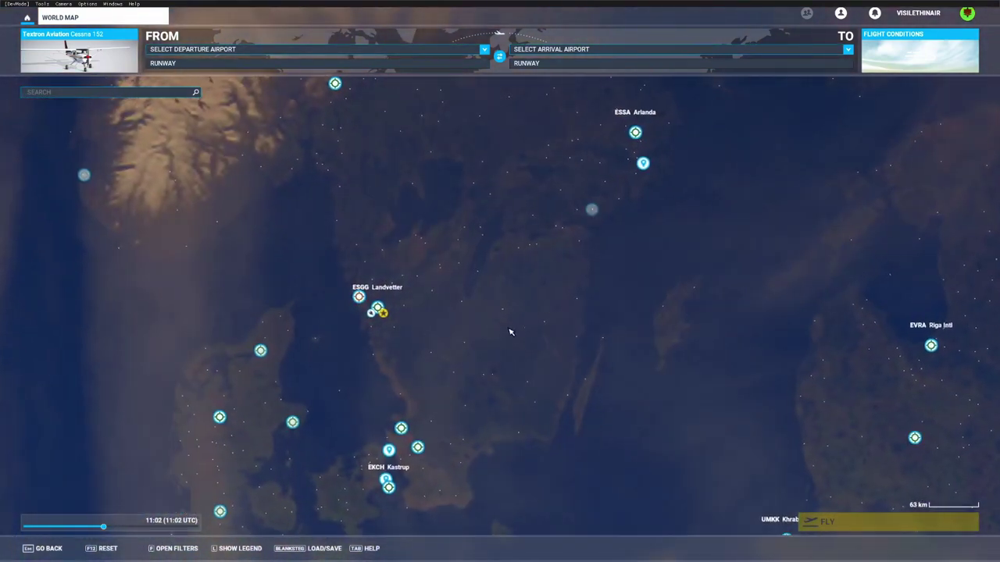
scroll(437, 310, up, 2)
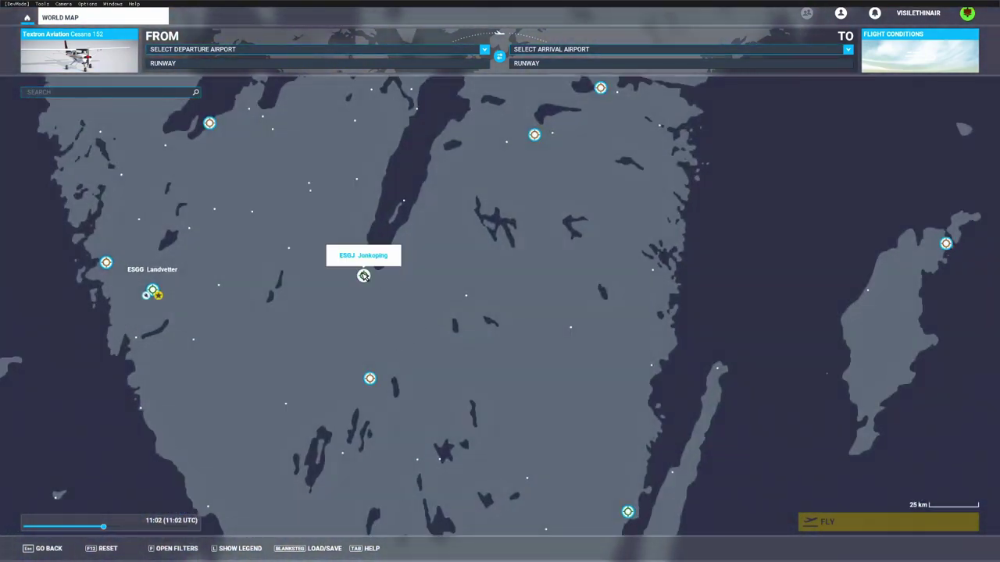
click(364, 276)
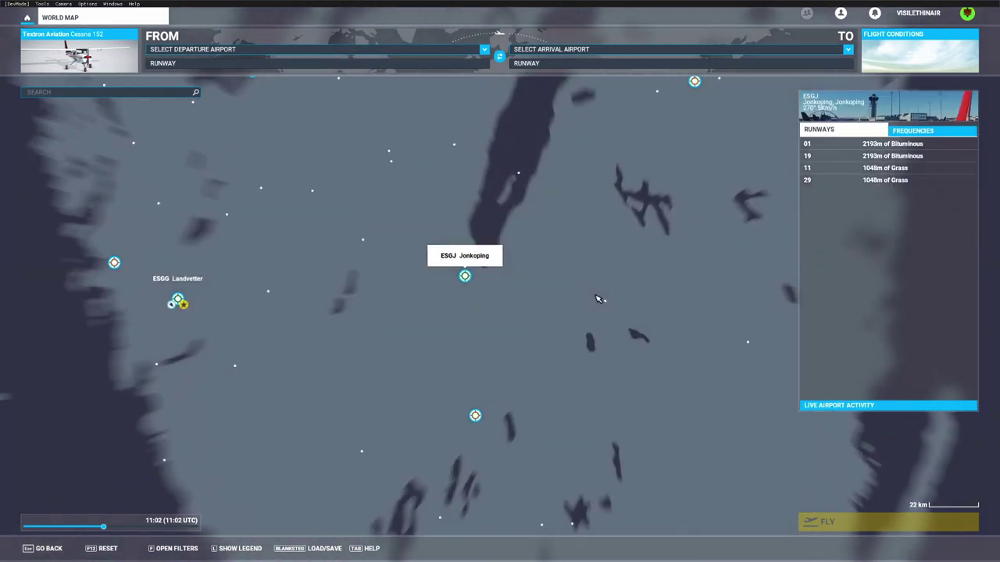
Step: Set runway 01 at ESGJ Jonkoping as the departure
scroll(597, 299, up, 5)
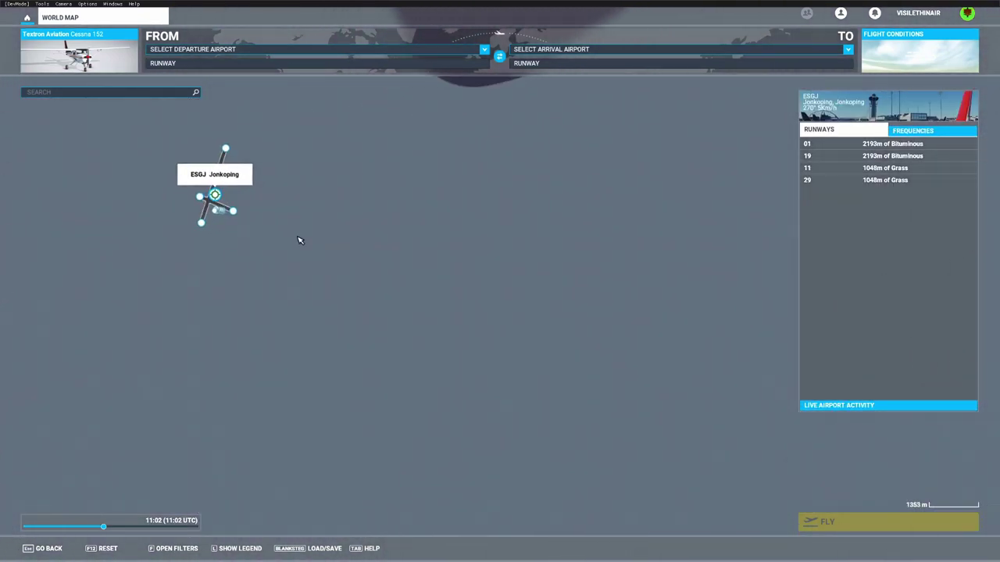
scroll(299, 240, up, 1)
click(166, 220)
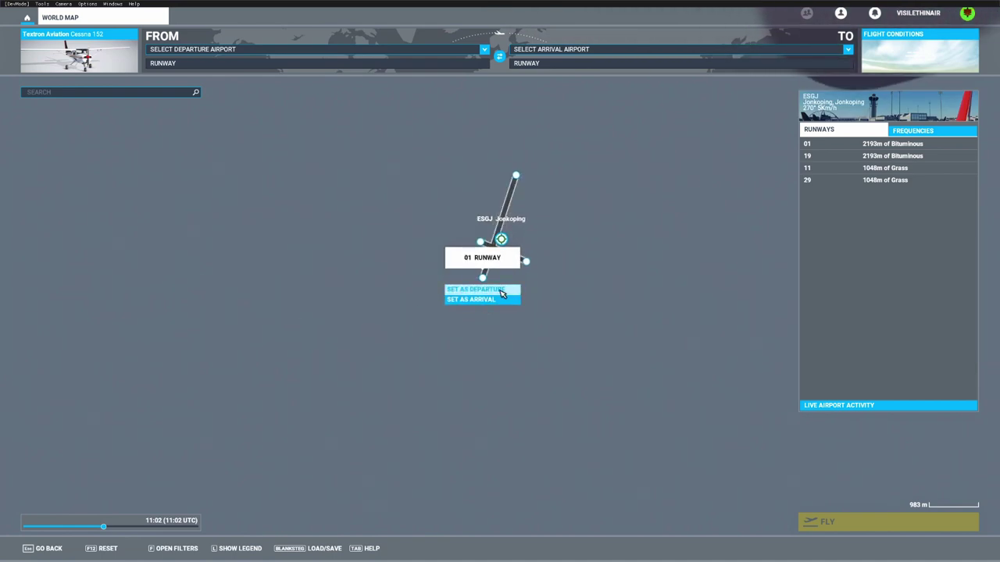
click(497, 291)
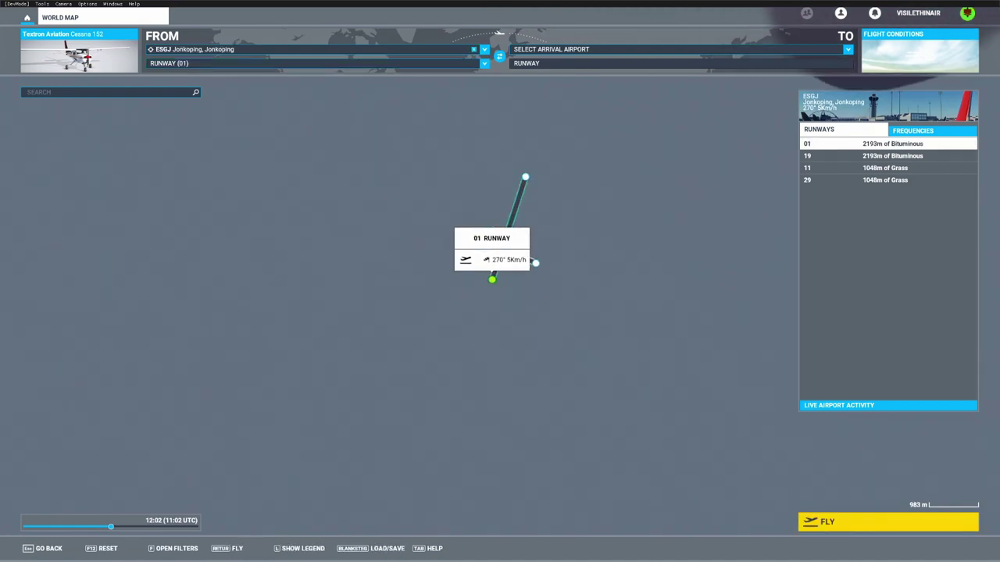
Step: Start the flight in the Cessna 152, enter the cockpit when ready and switch to the external aircraft view
click(850, 529)
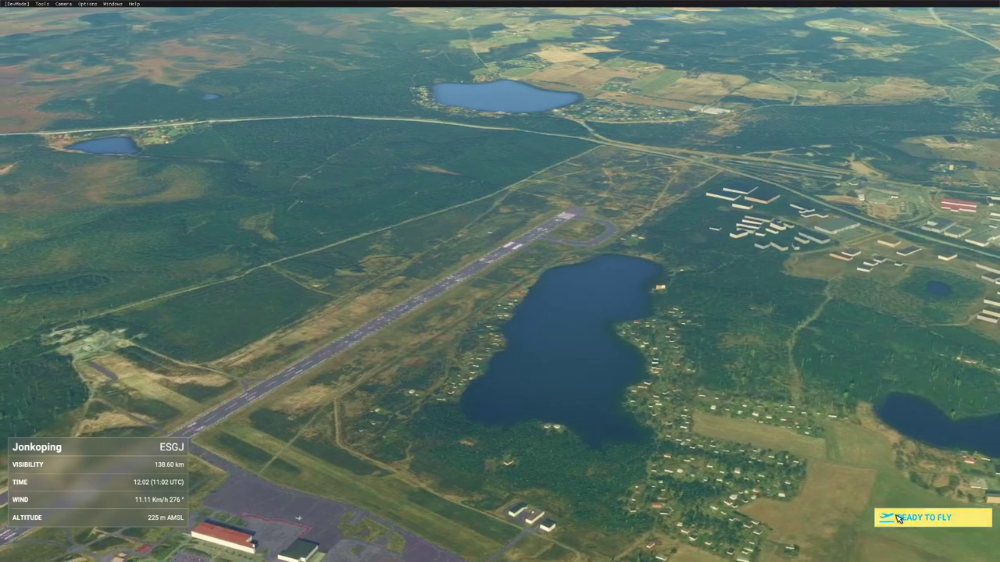
click(933, 518)
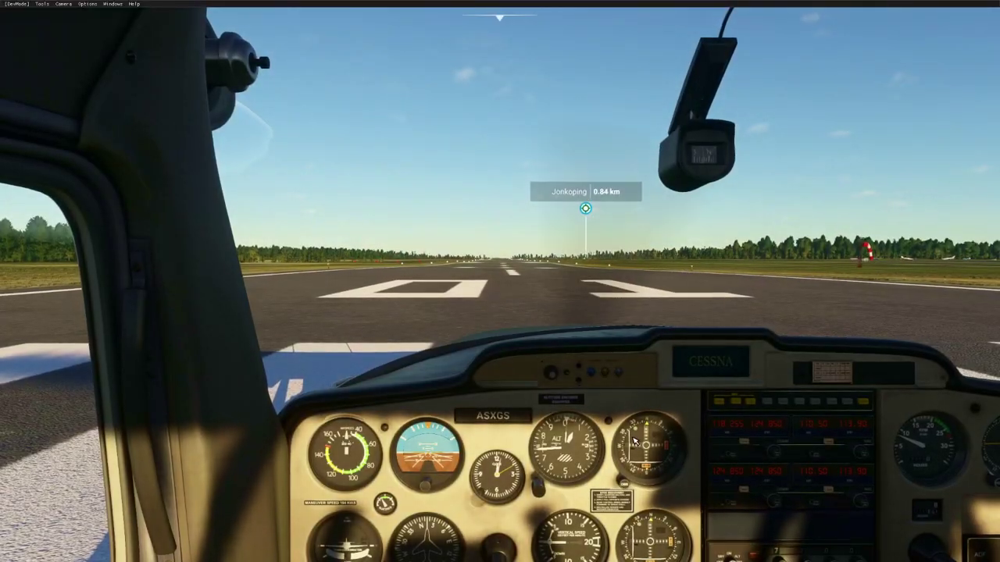
key(End)
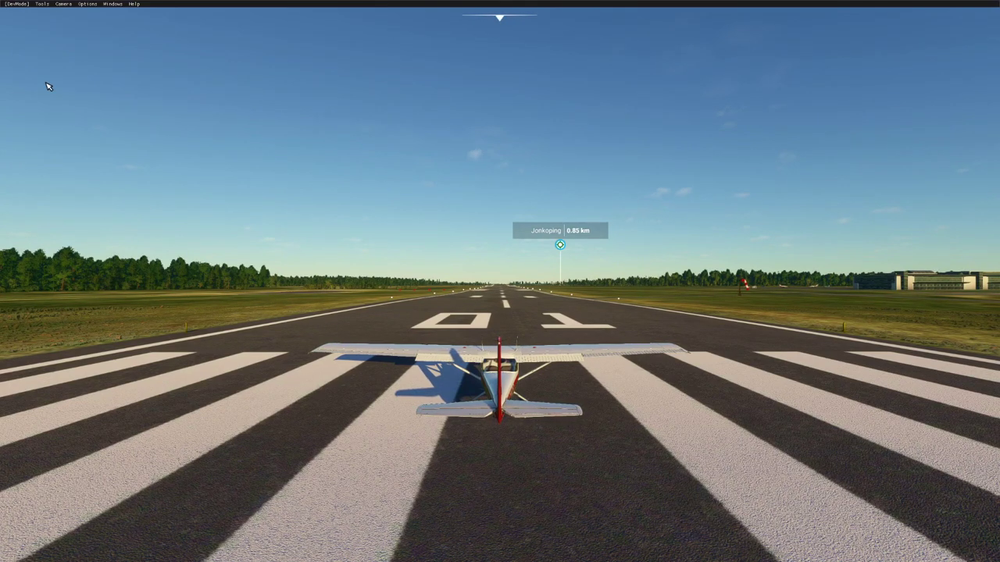
Step: Open the project file SimpleAircraftProject.xml from the ASW-28 Glider Project folder in MSFS Projects
click(17, 4)
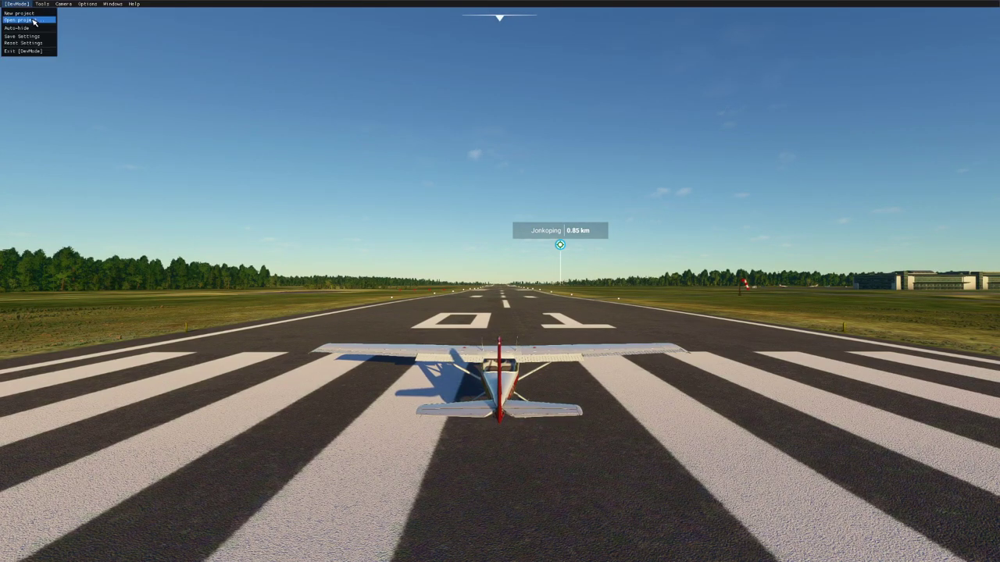
click(34, 21)
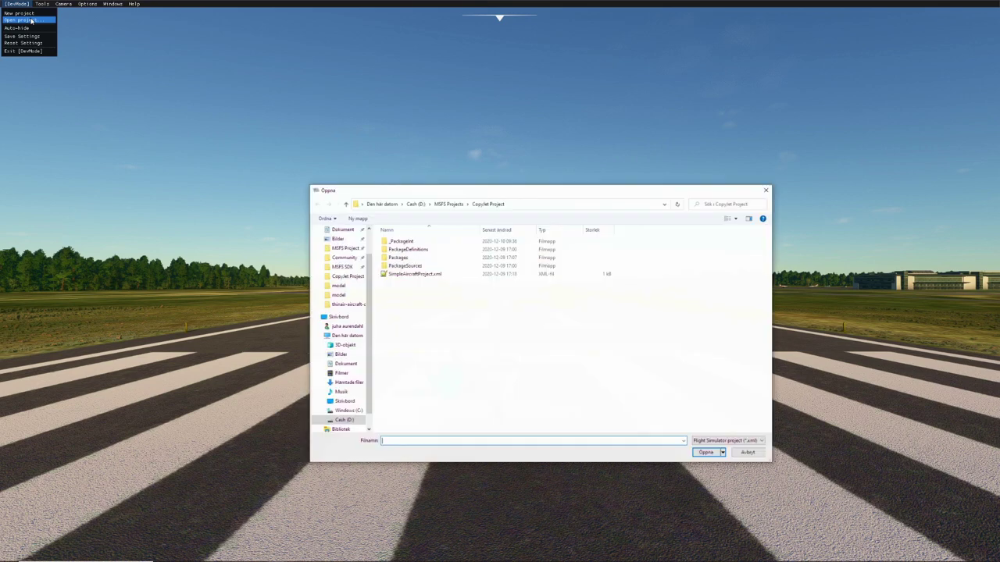
click(346, 204)
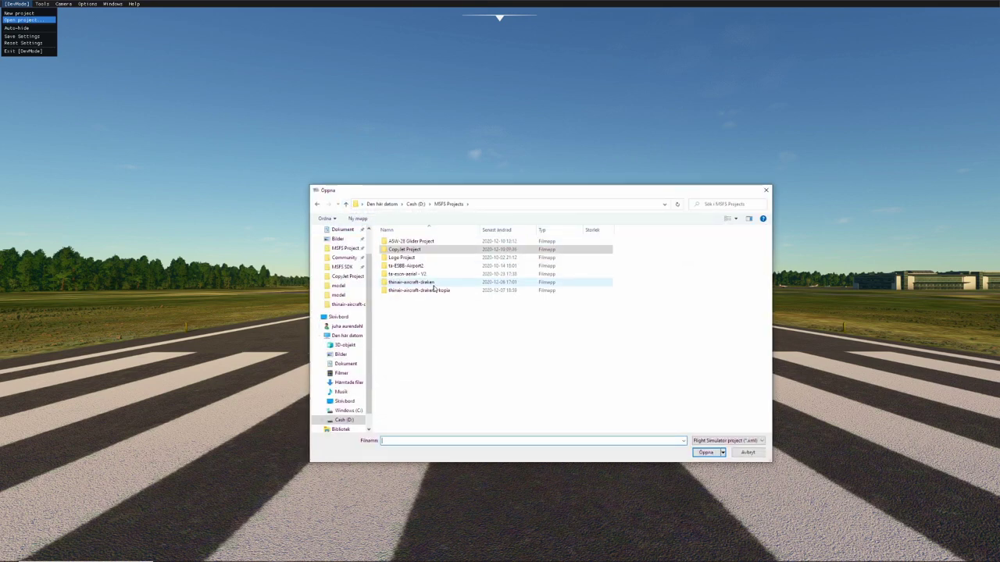
click(411, 242)
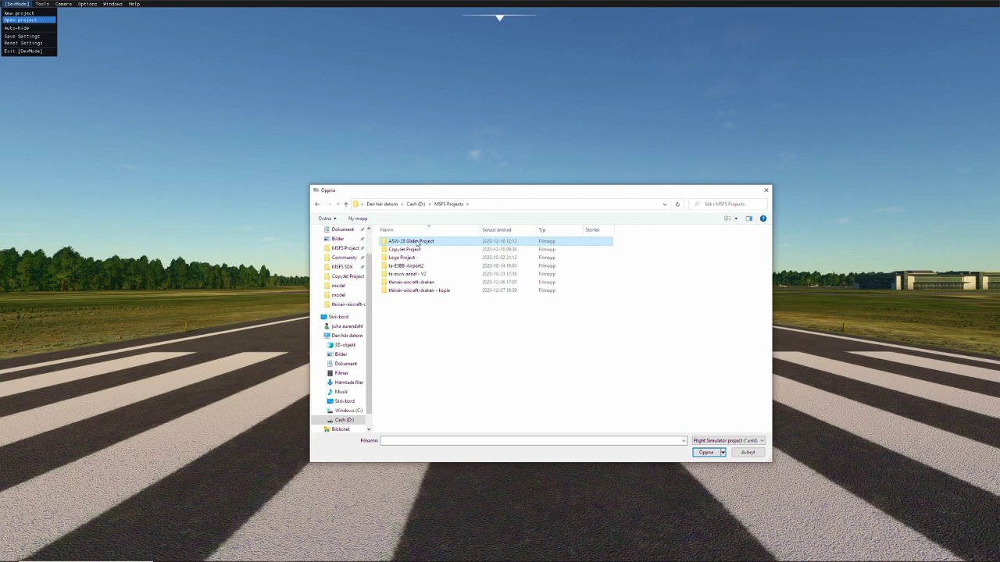
double_click(414, 246)
click(407, 267)
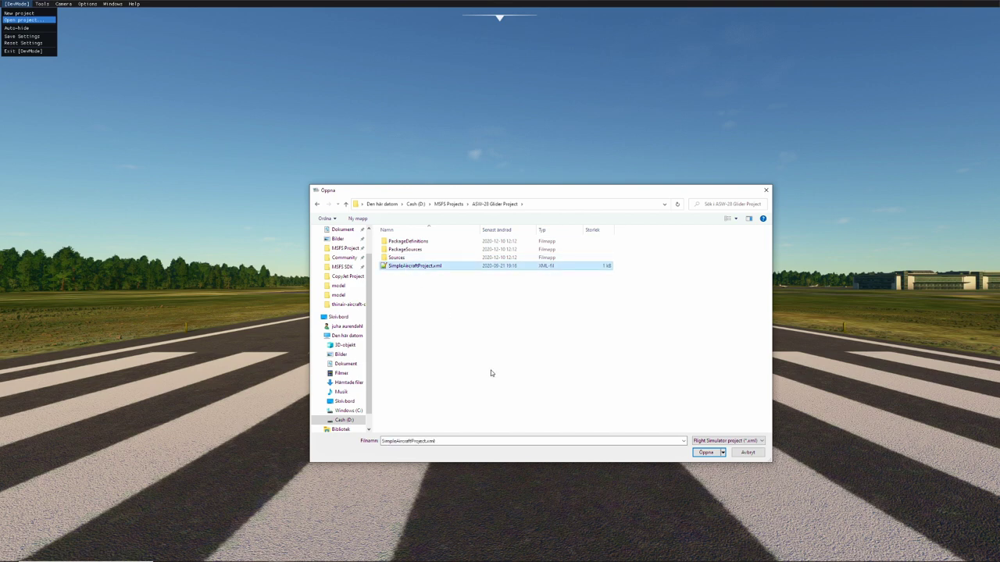
click(706, 453)
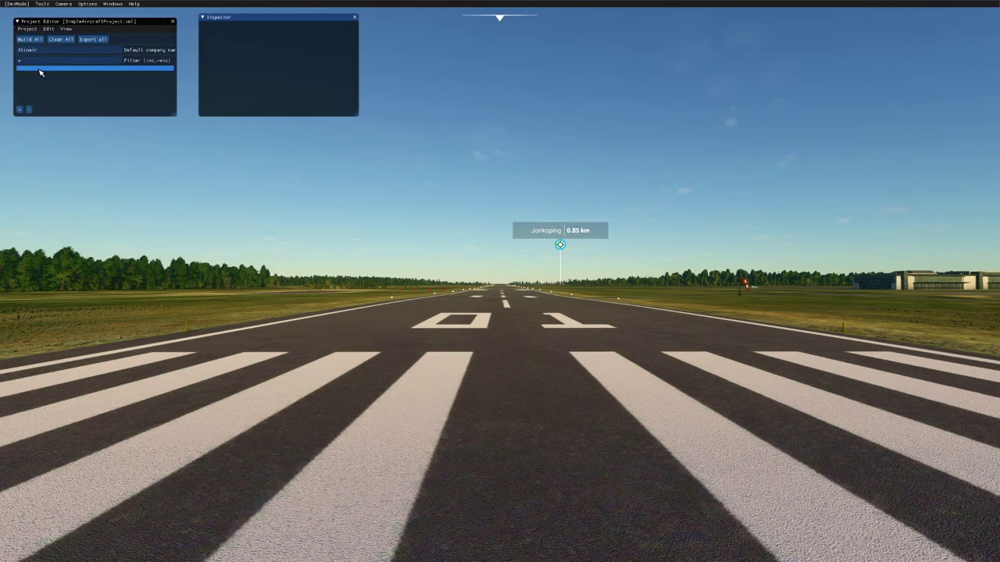
Step: Expand the mycompany-aircraft-simple package and inspect the properties of its MyCompany_Simple_Aircraft SimObject
click(41, 70)
click(20, 68)
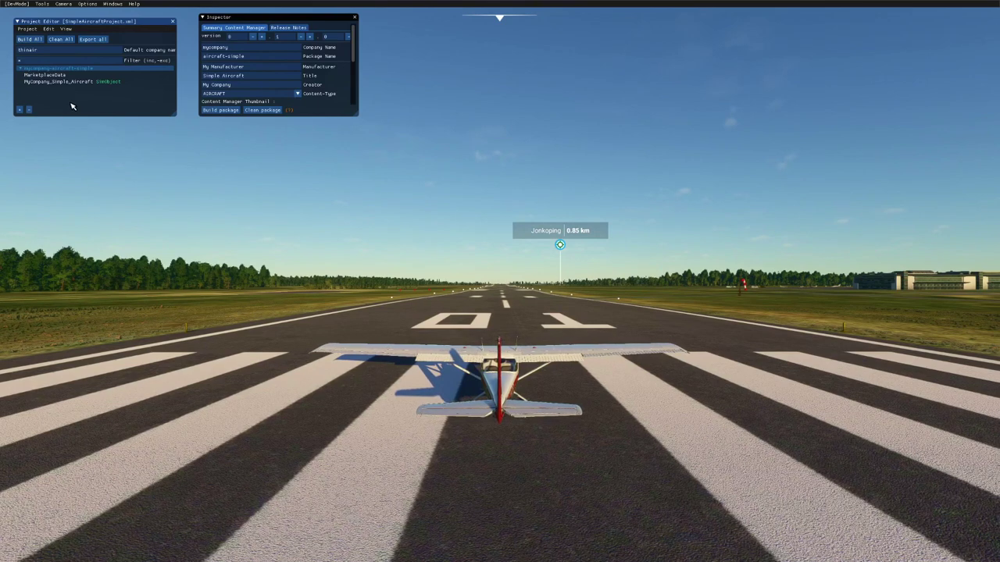
click(59, 76)
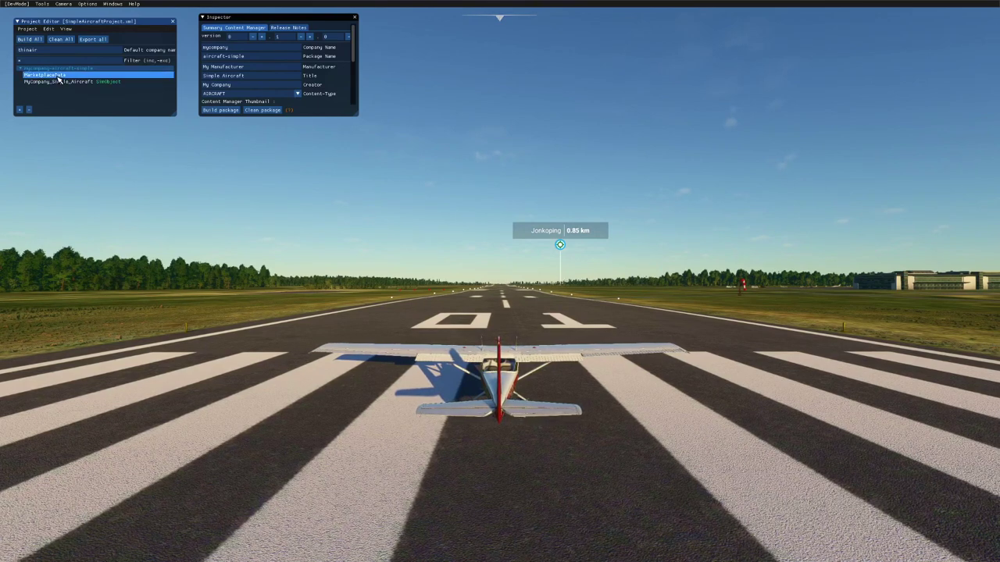
click(61, 82)
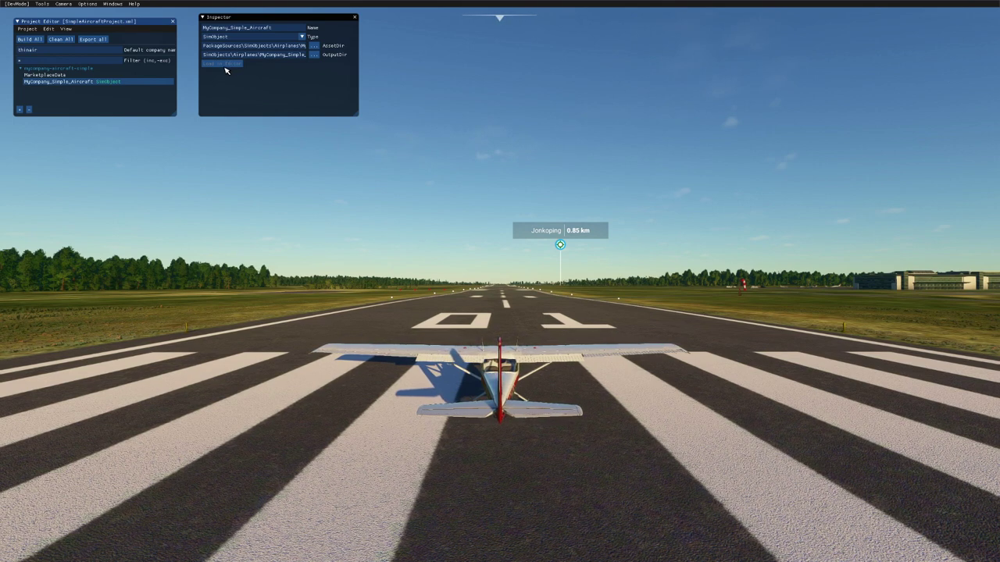
Step: Open the Aircraft Selector and look through the start of its aircraft list
click(114, 5)
click(125, 19)
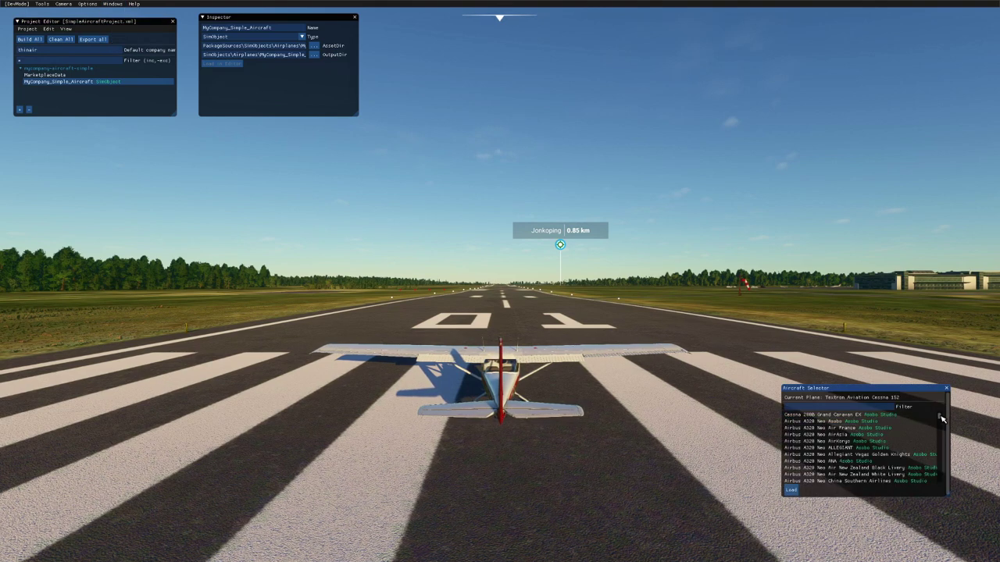
drag(941, 419, 961, 400)
Step: Build the mycompany-aircraft-simple package, clear all console messages and close the console
click(84, 71)
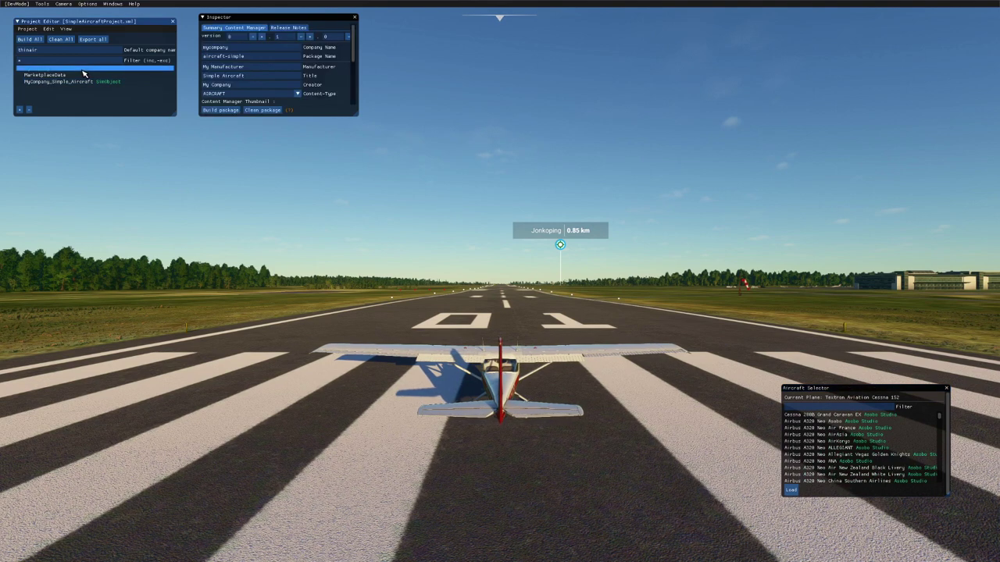
click(217, 111)
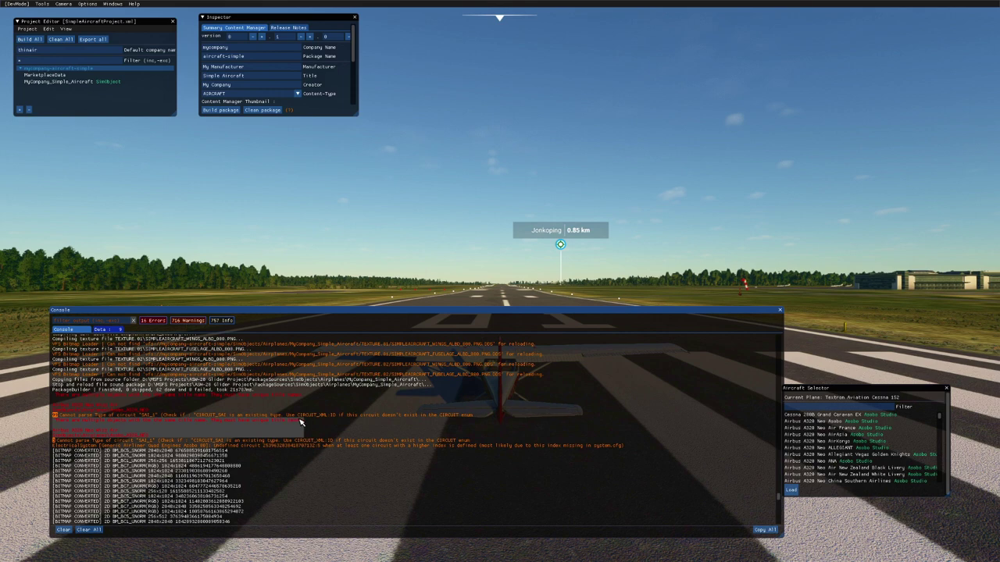
click(88, 530)
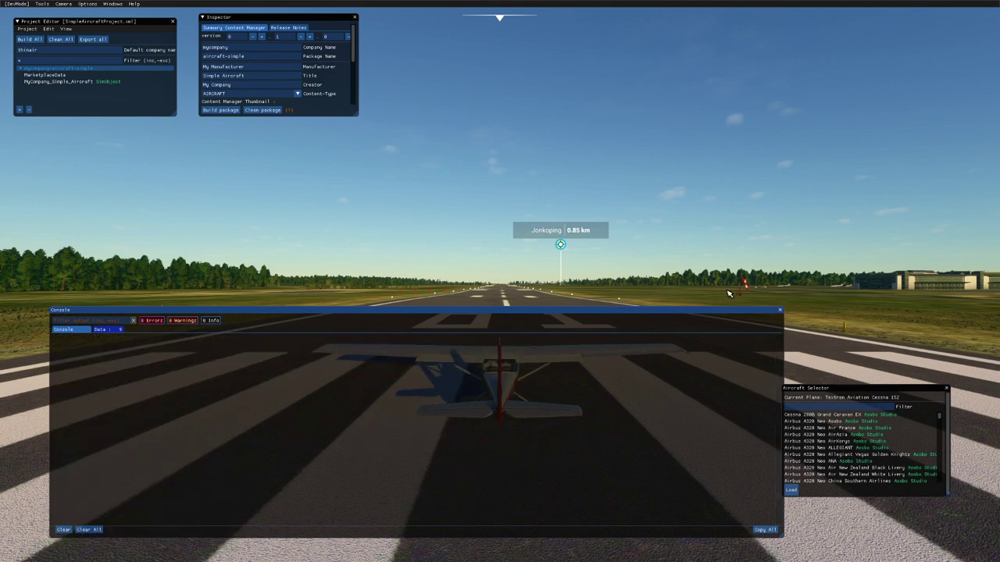
click(781, 311)
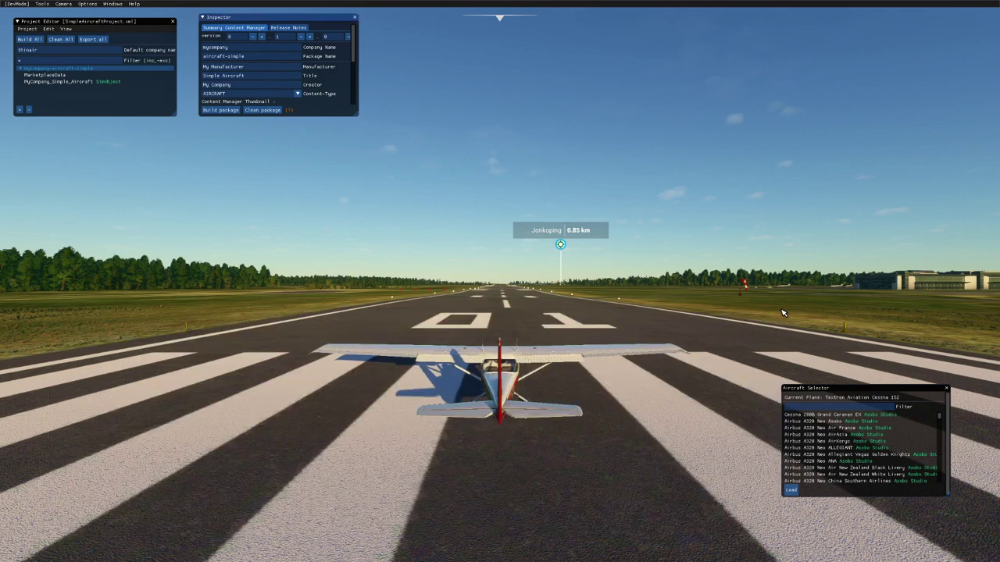
Step: Load Simple Aircraft MyCompany 02 as the current plane from the end of the aircraft list
drag(941, 422, 947, 493)
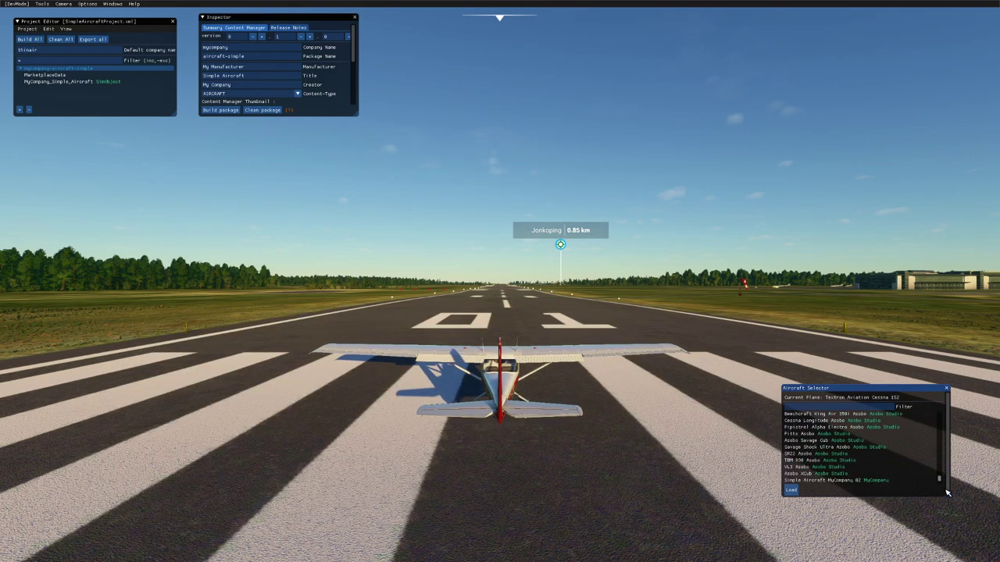
click(863, 482)
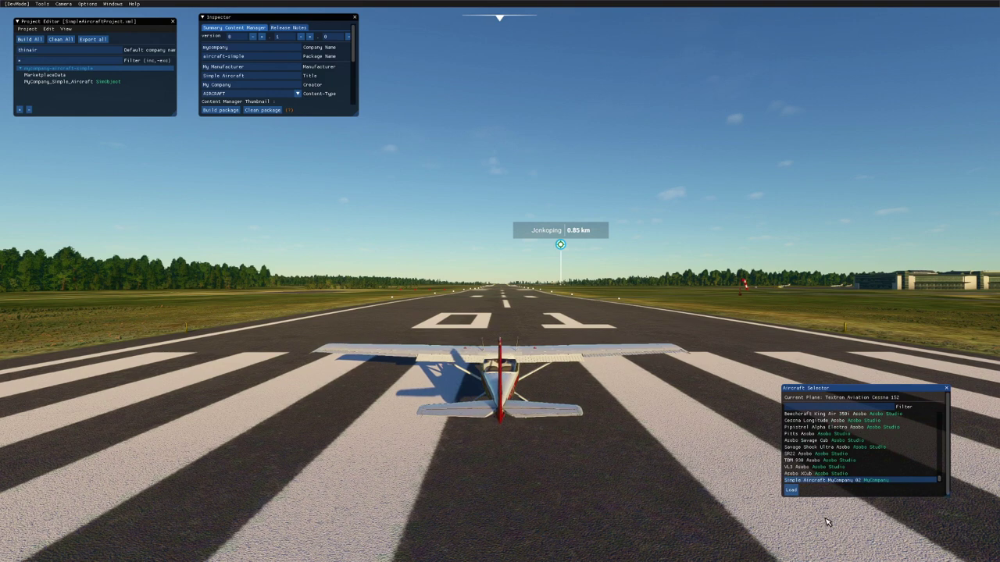
click(791, 491)
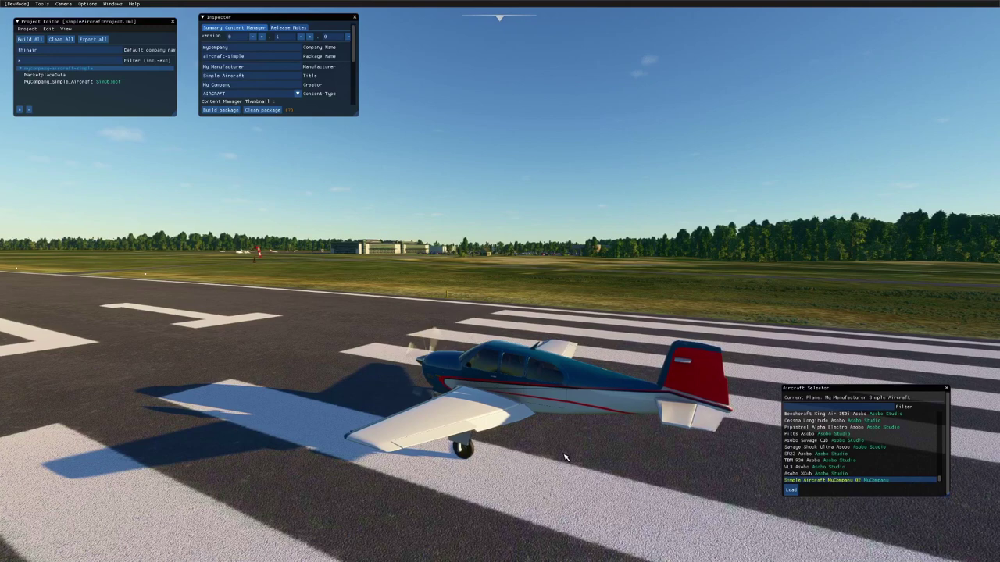
Step: Look at the loaded sample aircraft from inside its cockpit and return to the external view
key(BackSpace)
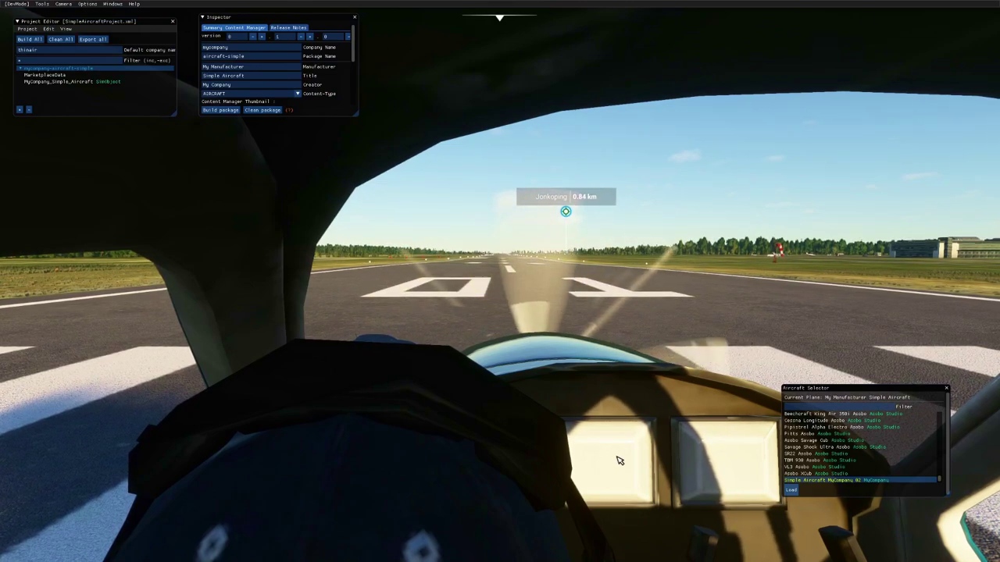
mouse_move(630, 464)
right_down()
mouse_move(617, 524)
mouse_move(430, 476)
mouse_move(634, 462)
right_up()
key(End)
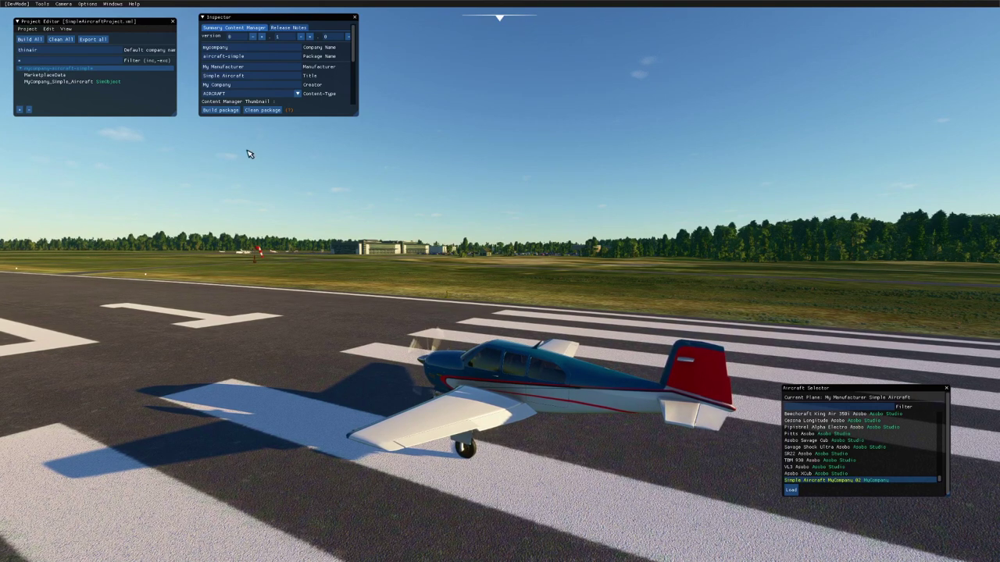
Step: Load the MyCompany_Simple_Aircraft SimObject into the Aircraft Editor and shift the editor window slightly
click(67, 83)
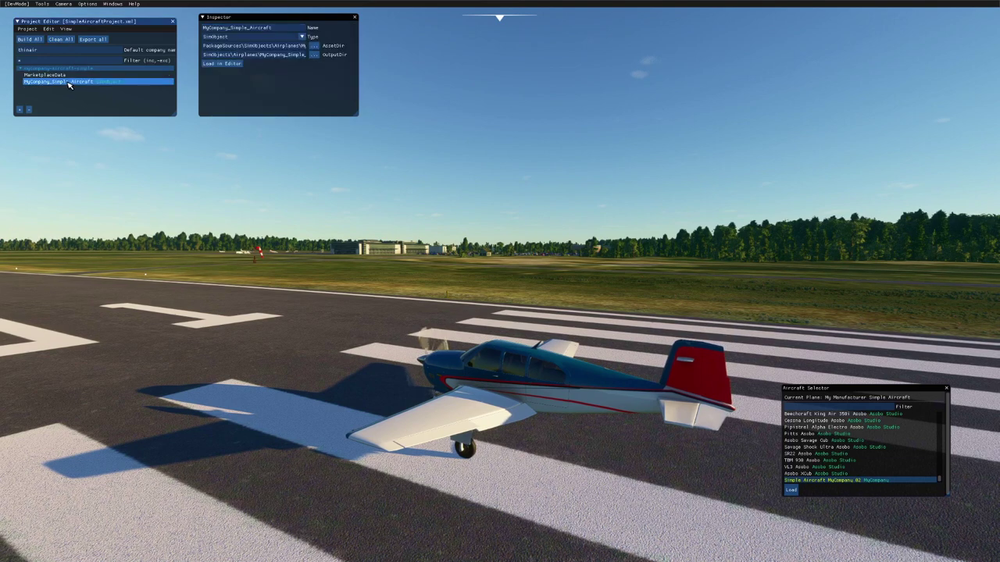
click(222, 64)
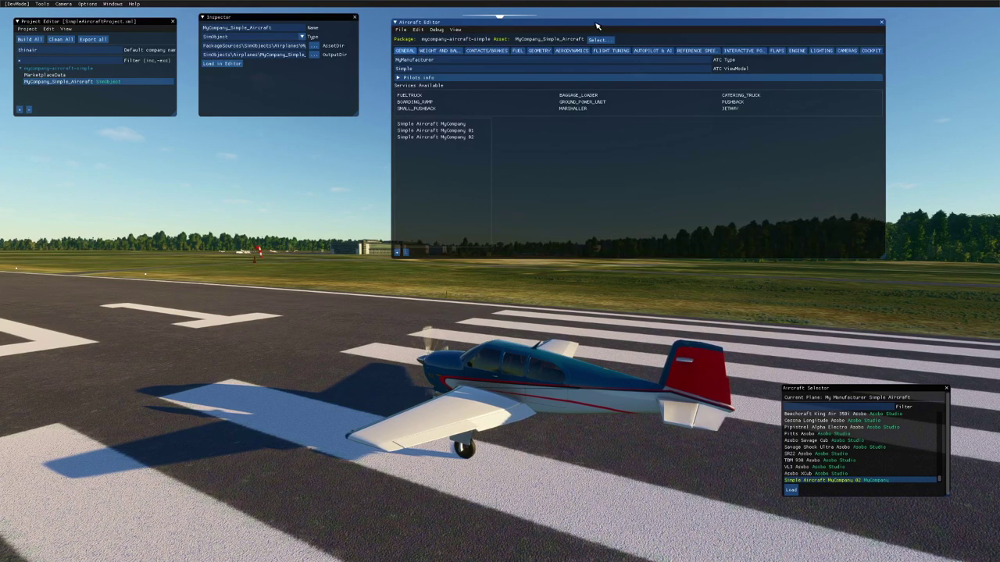
drag(596, 27, 604, 36)
Step: Examine the Global settings of the three Simple Aircraft MyCompany variants, comparing their air traffic and user-selectable options
click(458, 146)
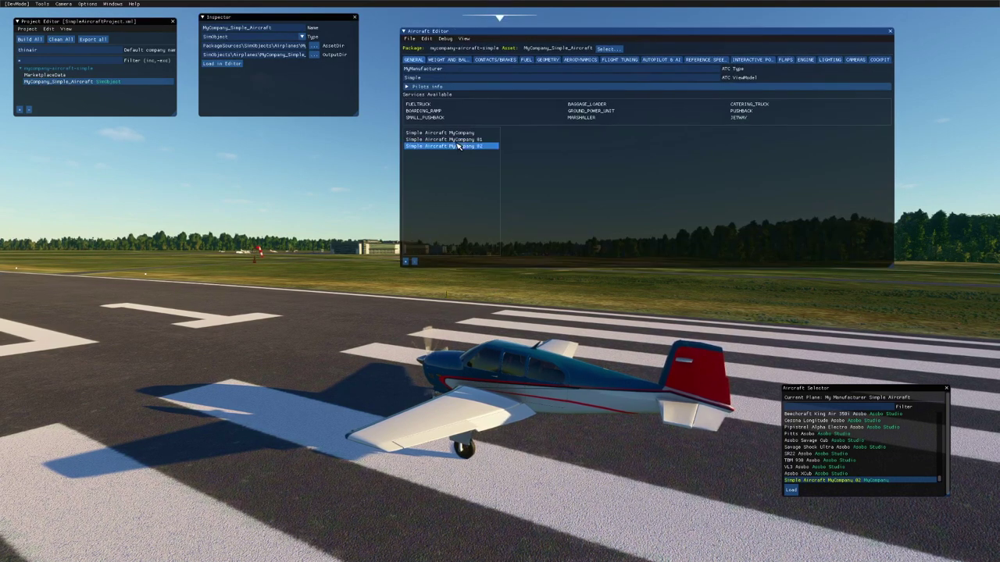
click(460, 147)
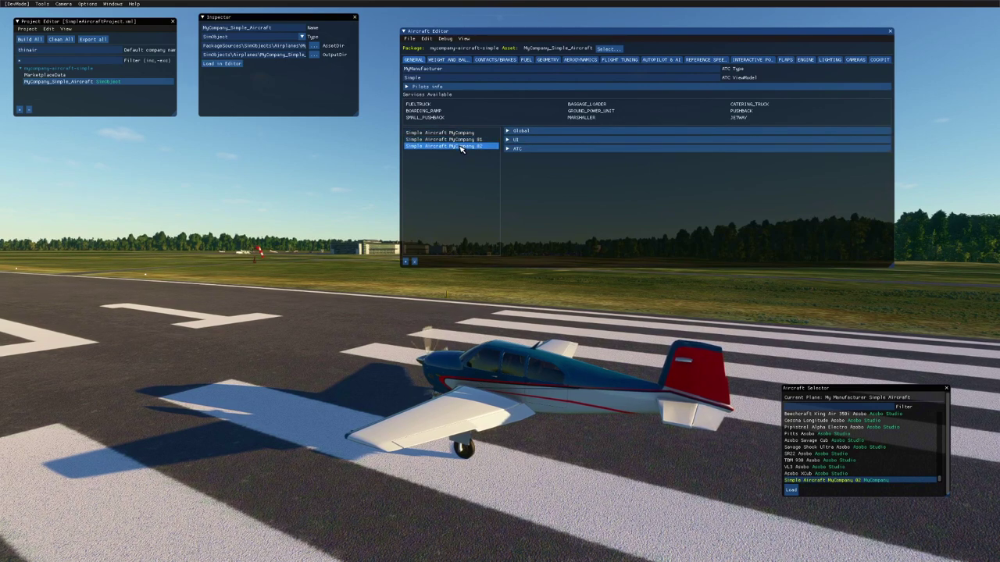
click(459, 134)
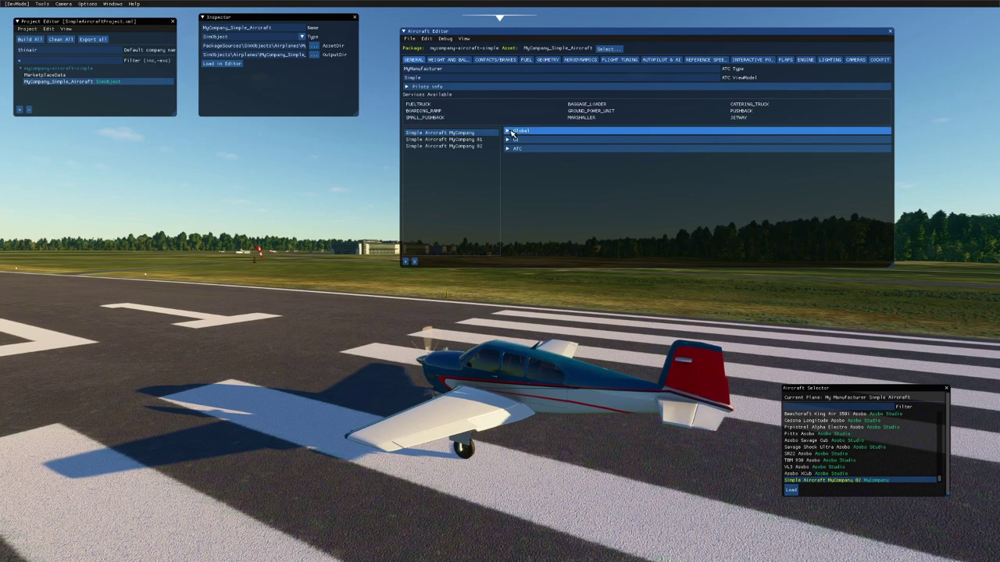
click(512, 131)
scroll(541, 191, down, 5)
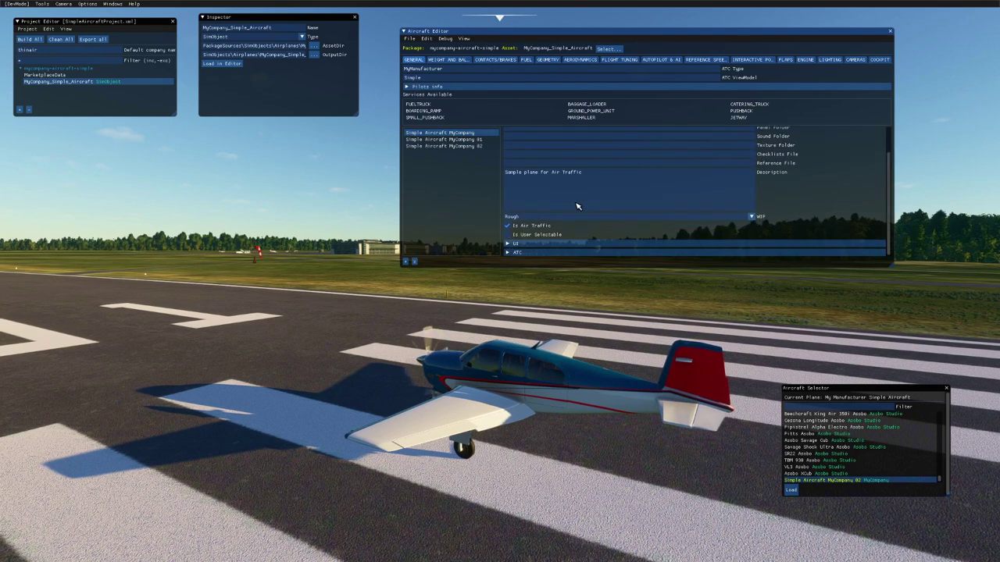
click(469, 140)
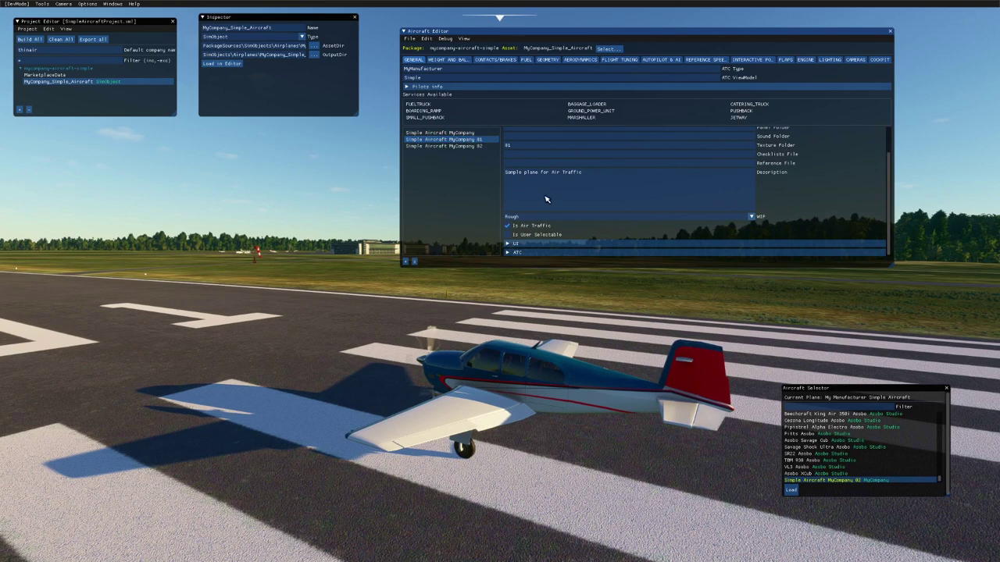
click(468, 146)
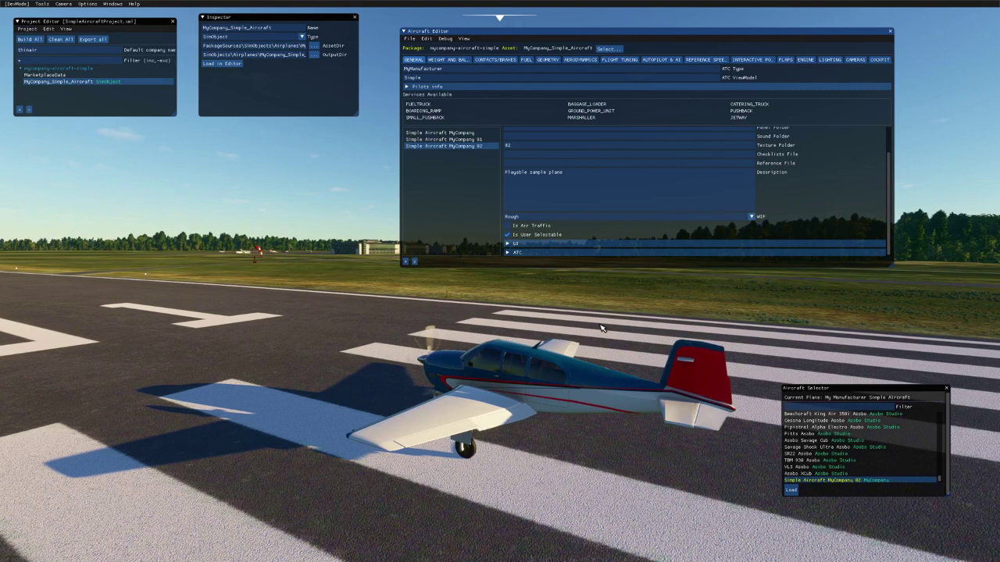
Step: Make the Simple Aircraft MyCompany 01 and Simple Aircraft MyCompany variants user selectable, and save and resync the aircraft
click(453, 139)
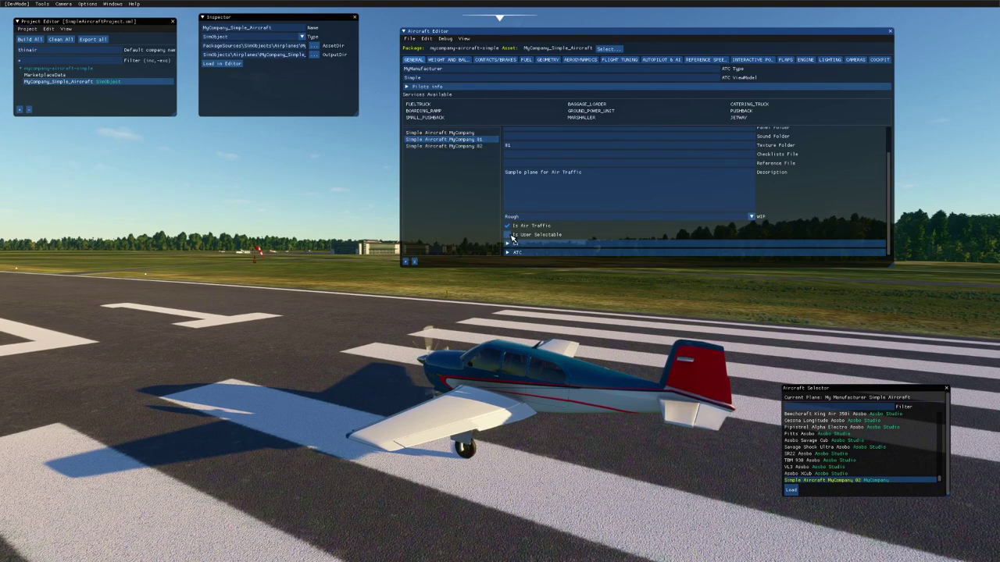
click(460, 133)
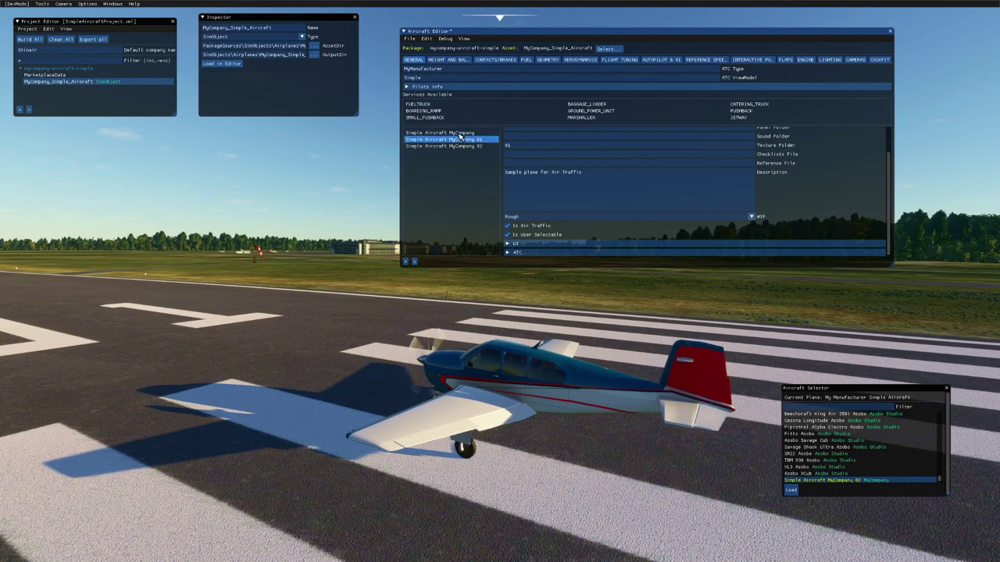
click(507, 234)
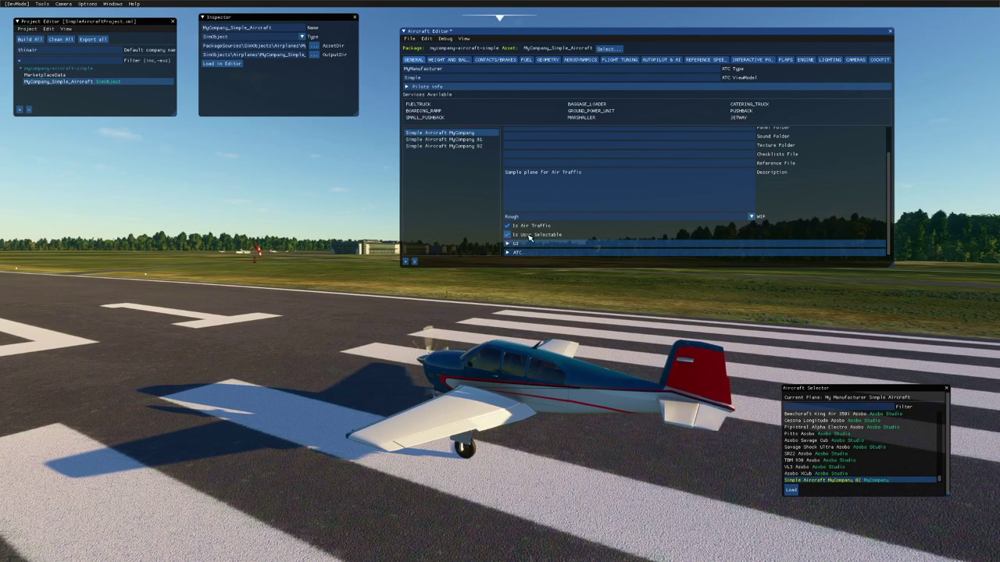
click(409, 39)
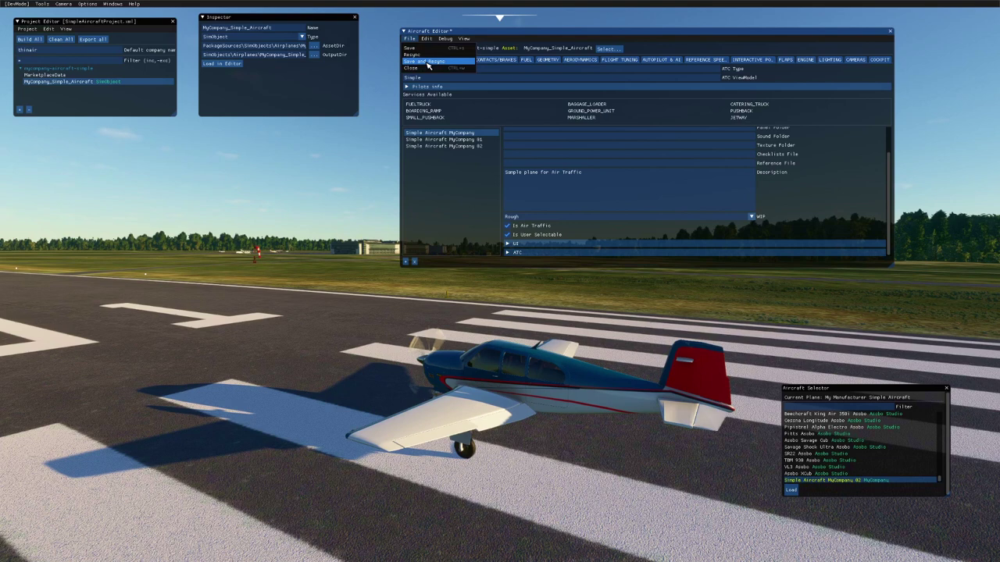
click(427, 61)
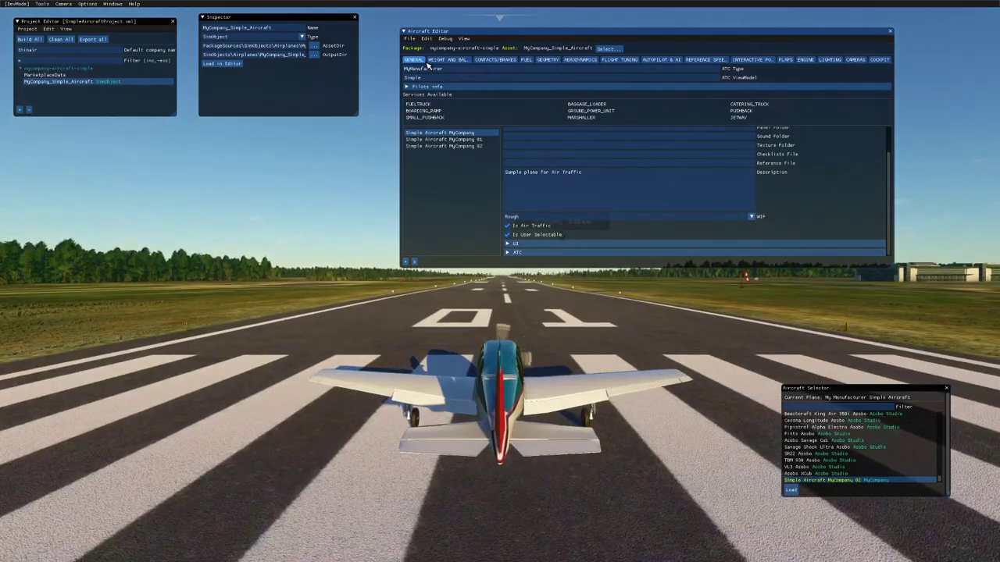
Step: Reopen the Aircraft Selector and check the end of its list for the newly user-selectable variants
click(113, 4)
click(123, 20)
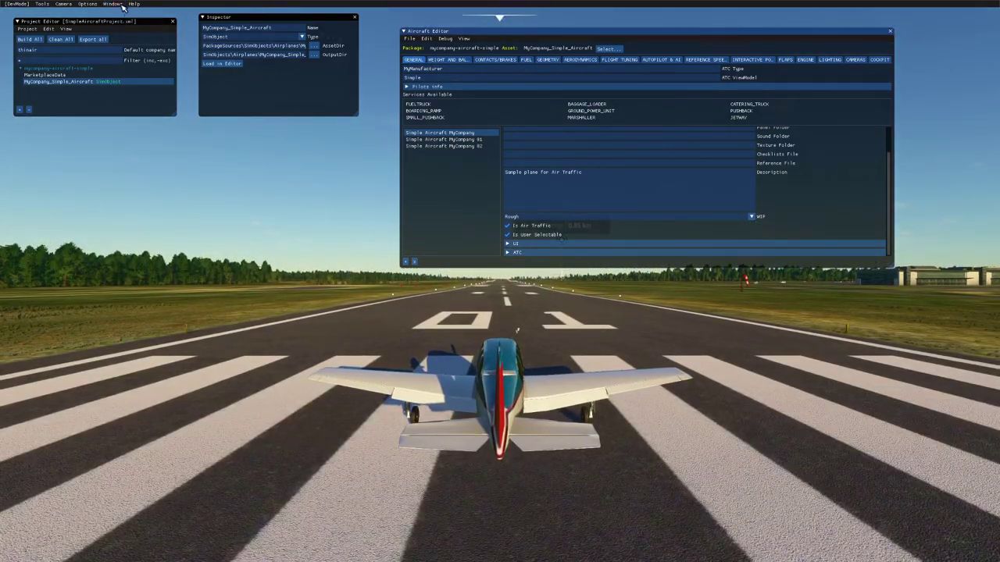
click(123, 19)
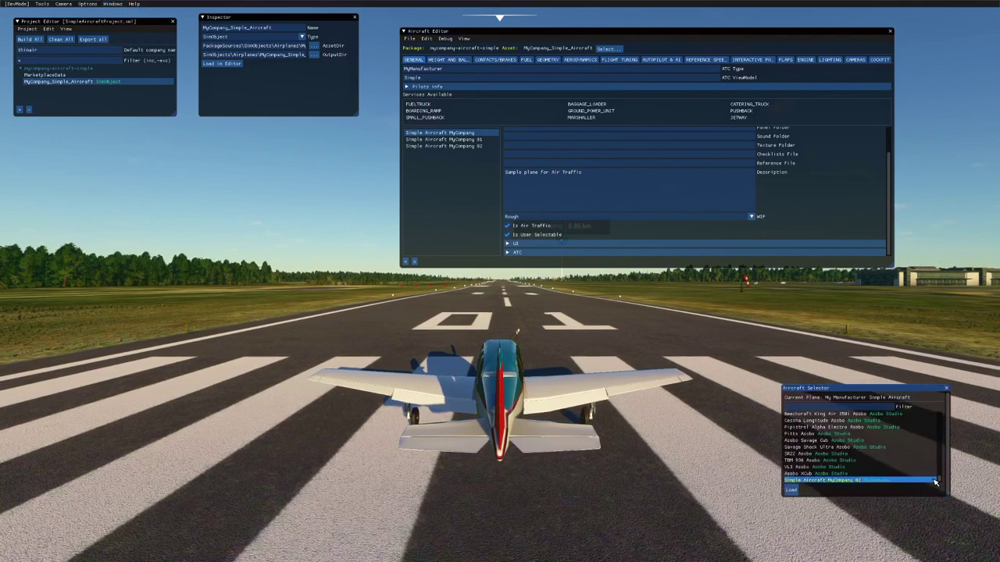
scroll(941, 480, down, 2)
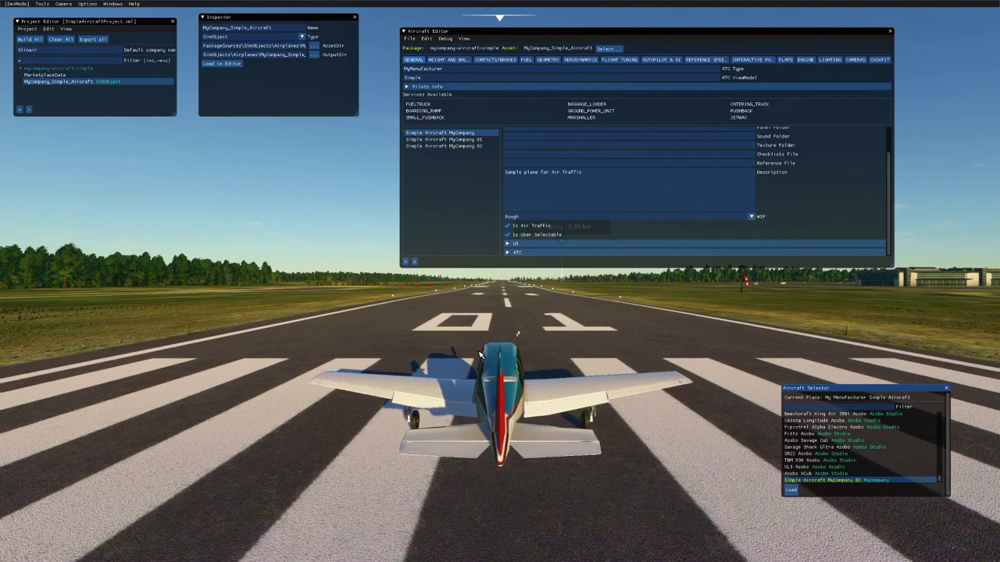
Step: Close the current project and reopen SimpleAircraftProject.xml from the ASW-28 Glider Project folder
click(27, 29)
click(43, 61)
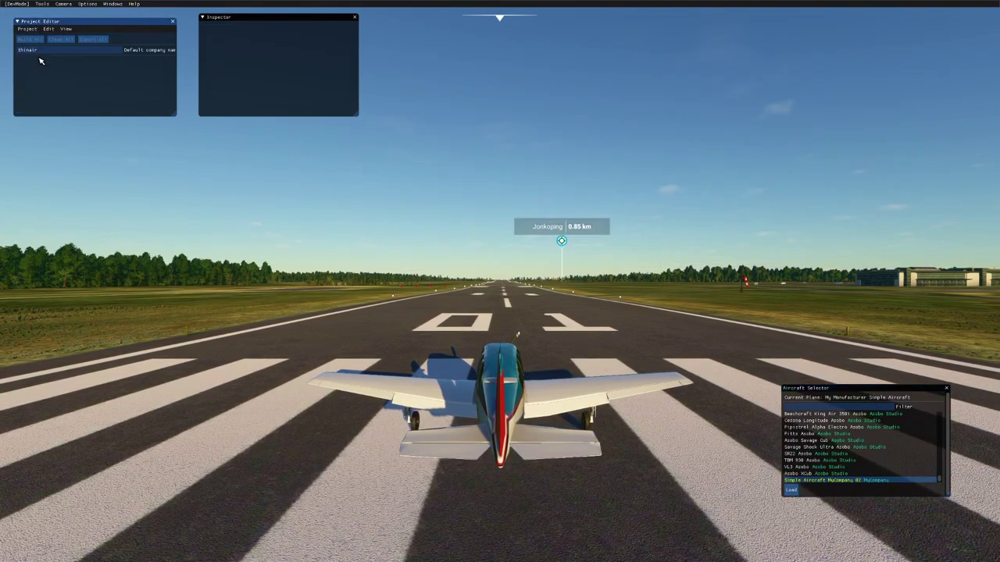
click(34, 32)
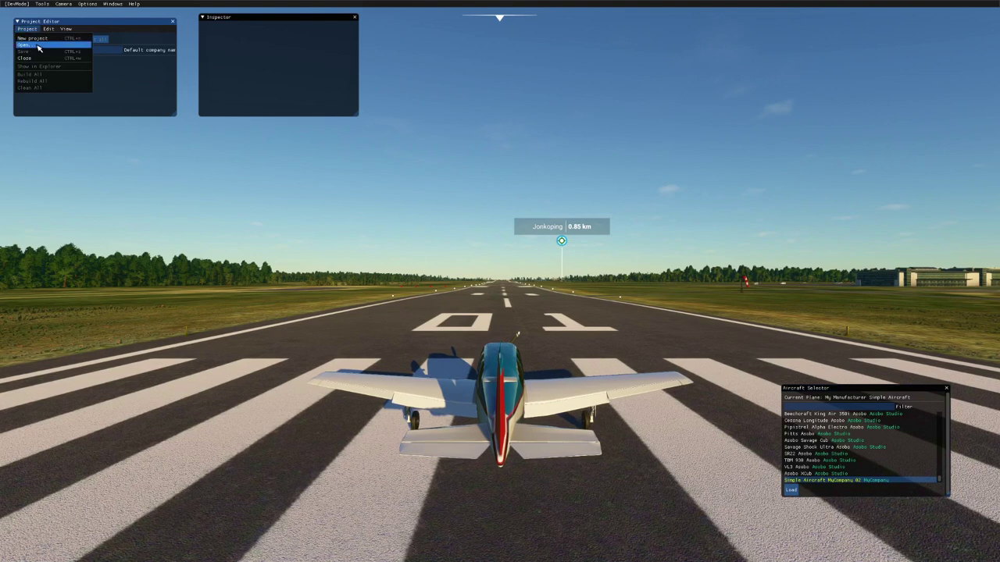
click(38, 45)
click(415, 283)
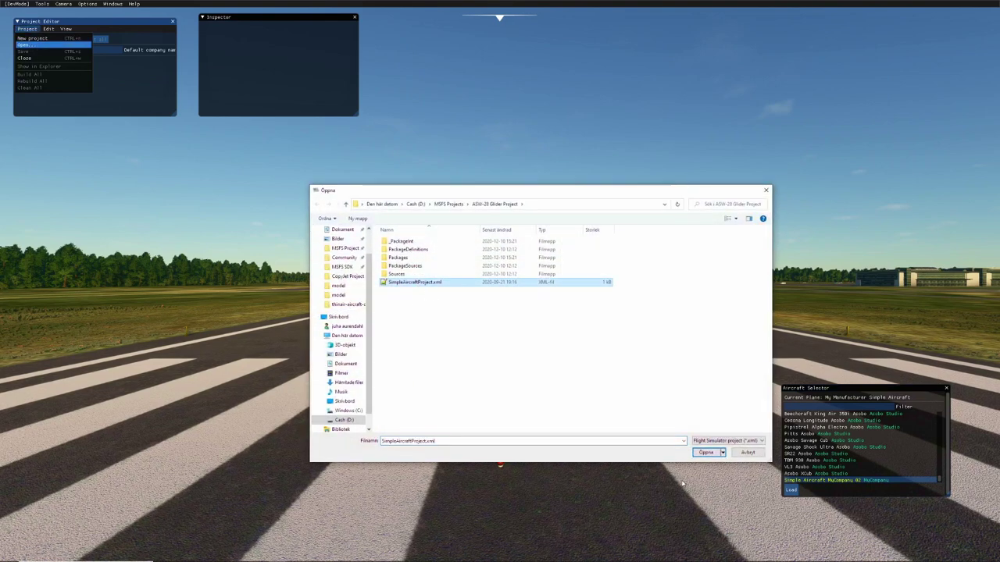
click(706, 453)
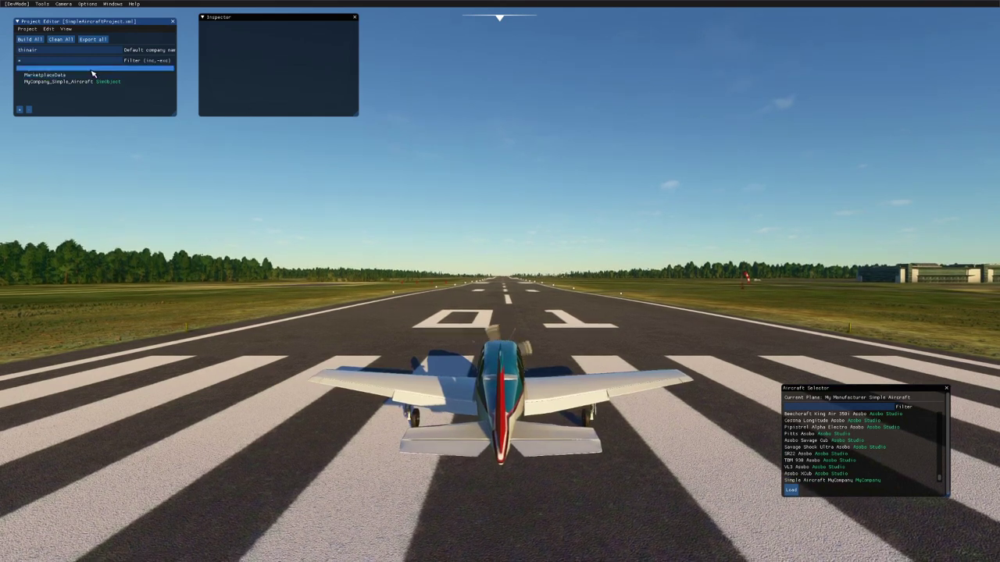
Step: Select the mycompany-aircraft-simple package and look through the console's error and warning messages before closing the console
click(93, 71)
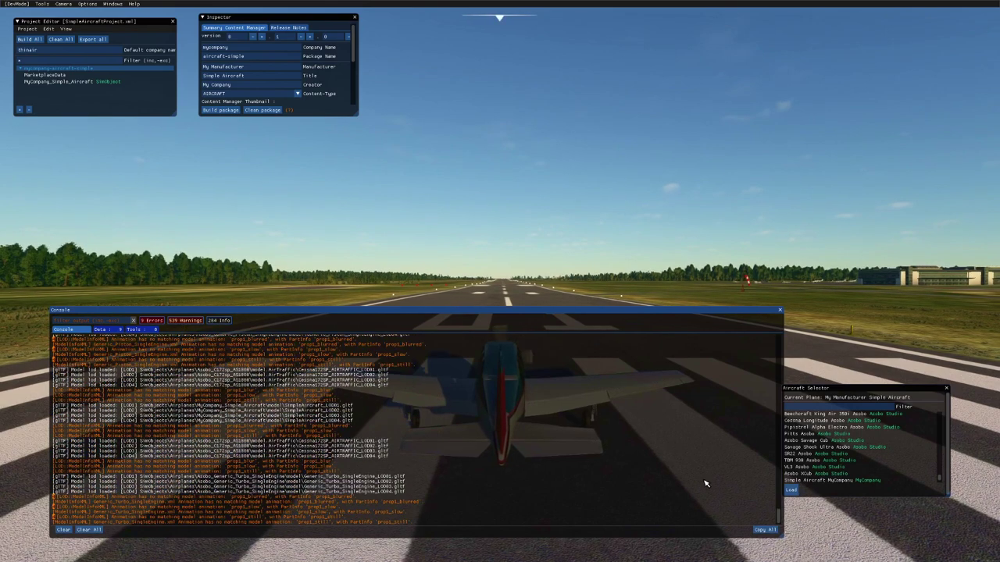
drag(779, 518, 809, 474)
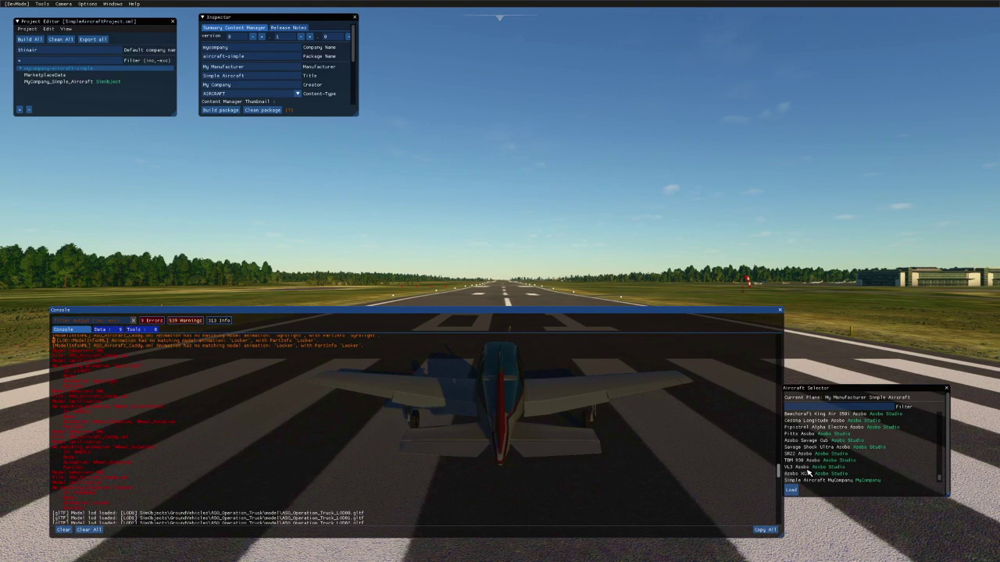
click(781, 311)
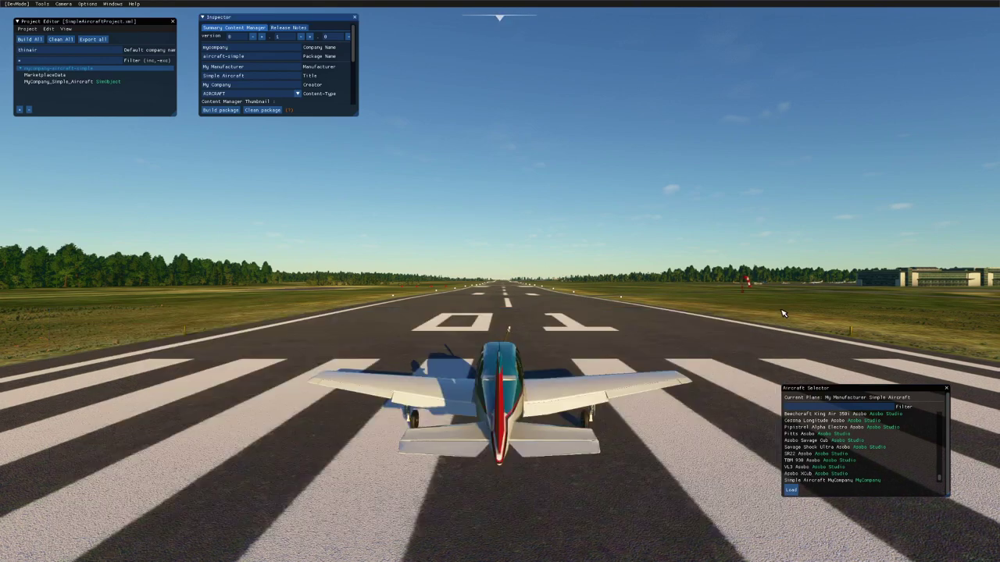
Step: Load the Simple Aircraft MyCompany, MyCompany 01 and MyCompany 02 variants in turn to compare their liveries, returning to MyCompany 01
scroll(866, 443, down, 1)
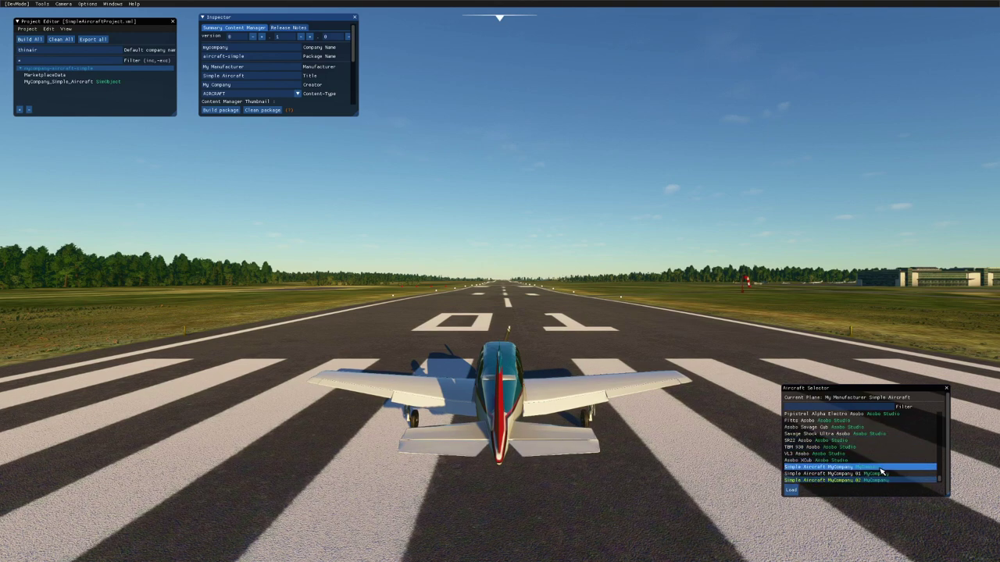
click(852, 474)
click(792, 490)
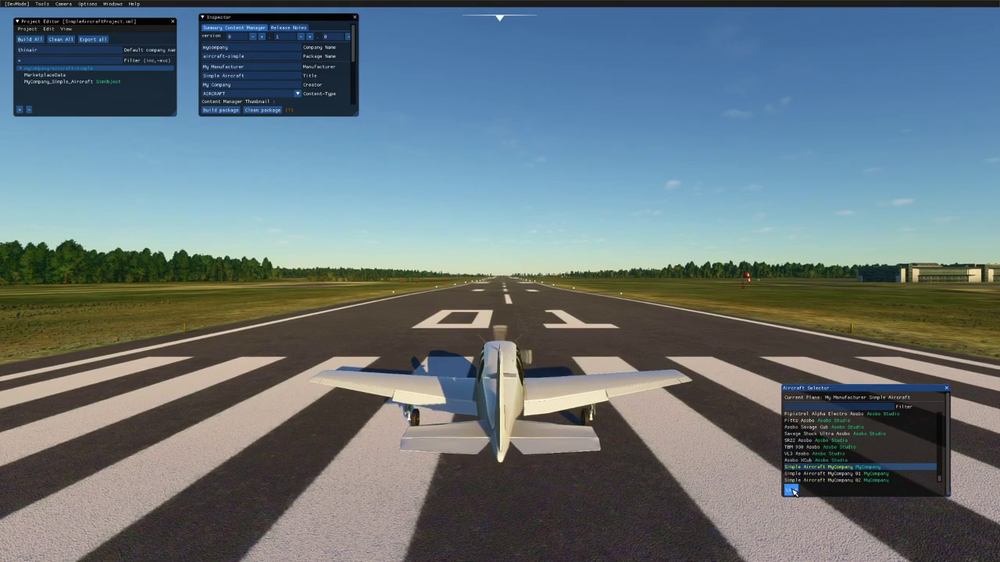
click(836, 474)
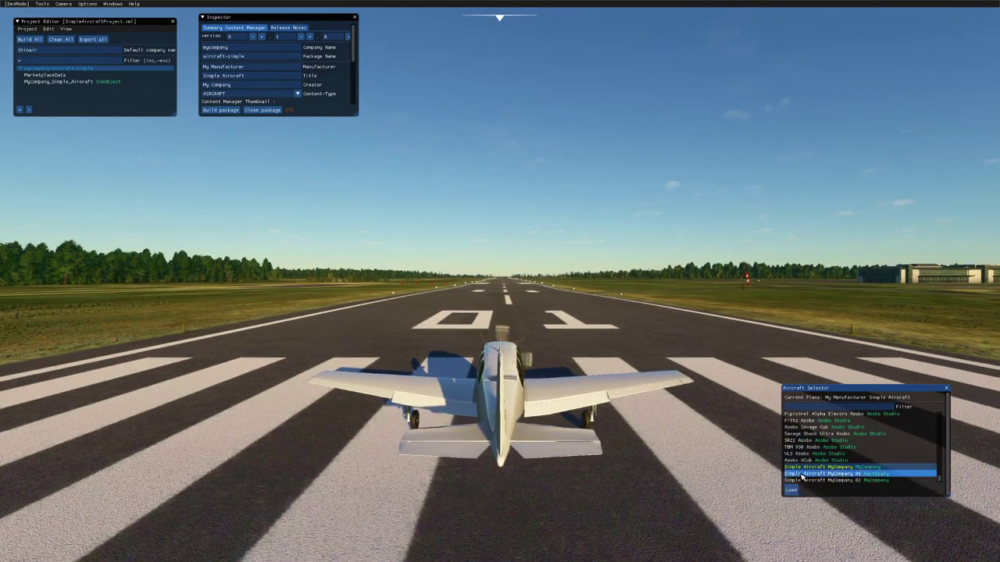
click(791, 491)
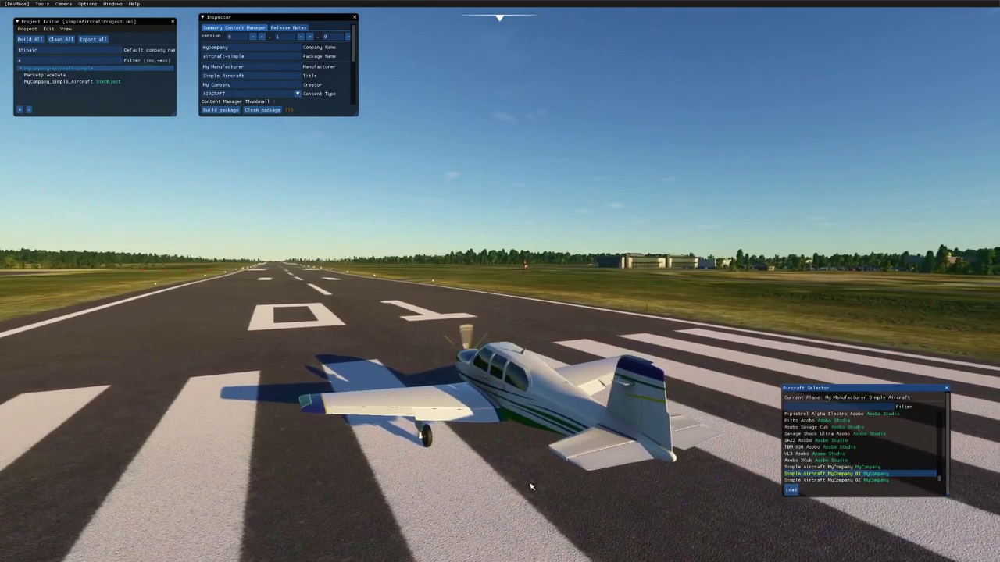
click(844, 480)
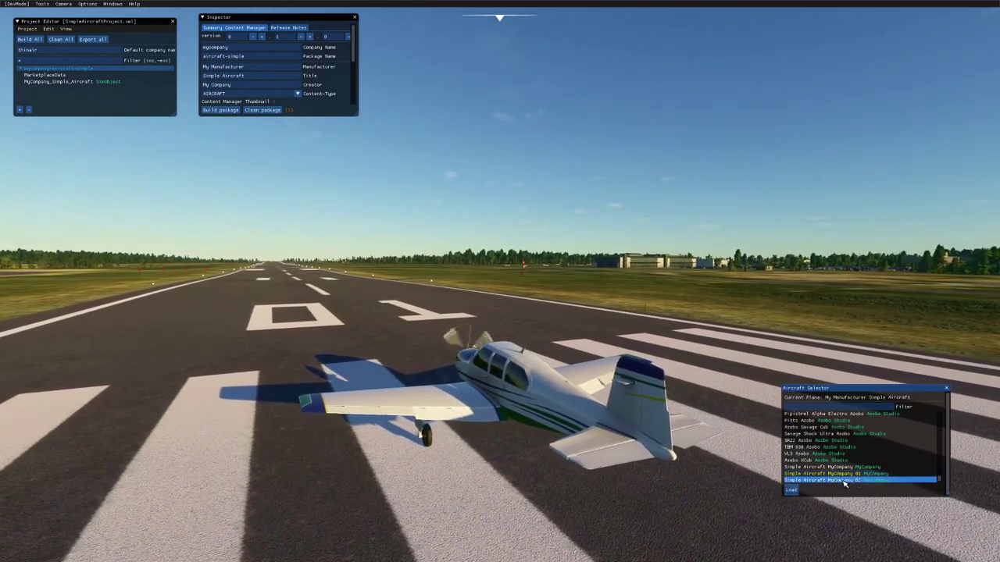
click(791, 491)
click(815, 474)
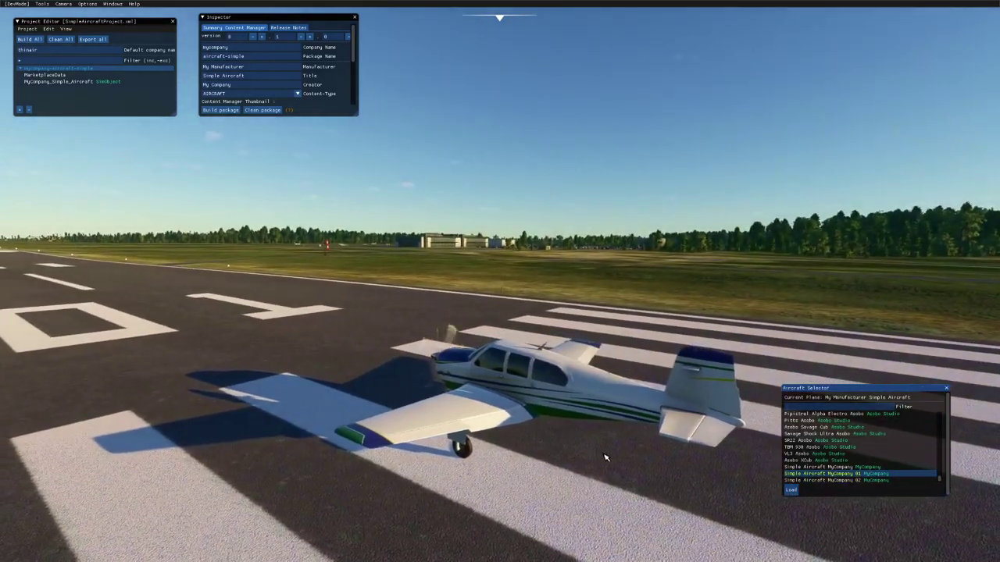
key(End)
key(End)
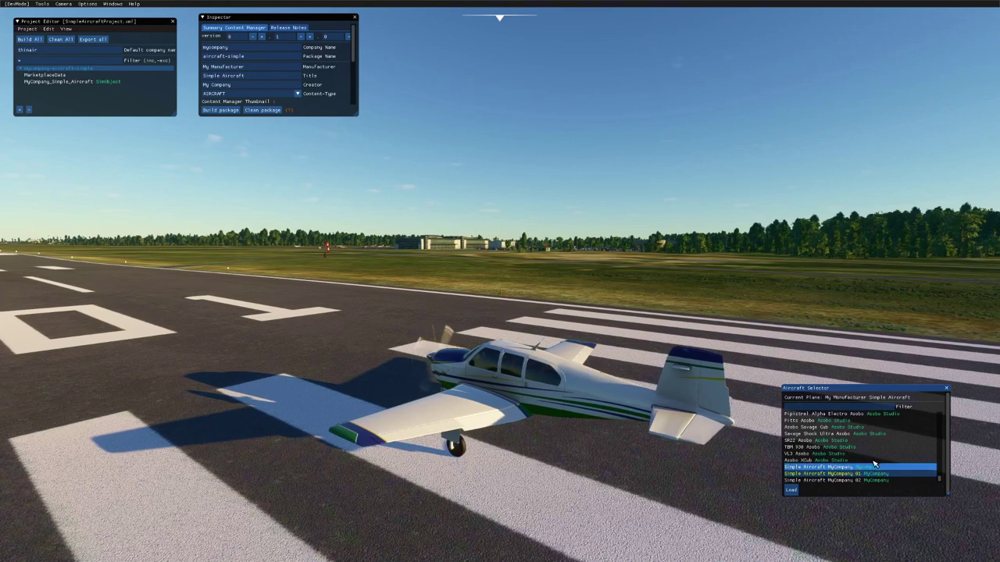
Step: Load the MyCompany_Simple_Aircraft SimObject into the Aircraft Editor and go to its list of variants
mouse_move(216, 81)
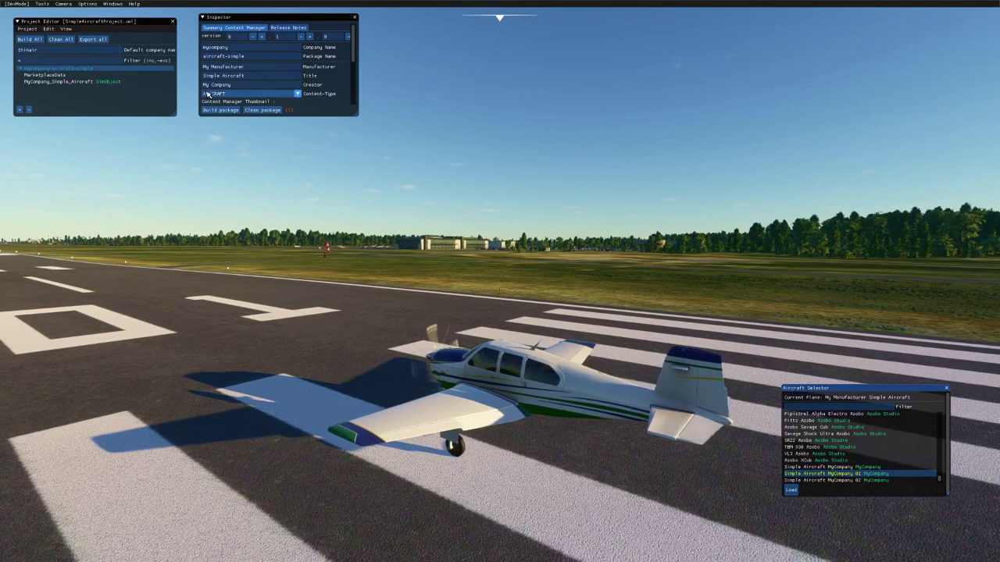
click(114, 82)
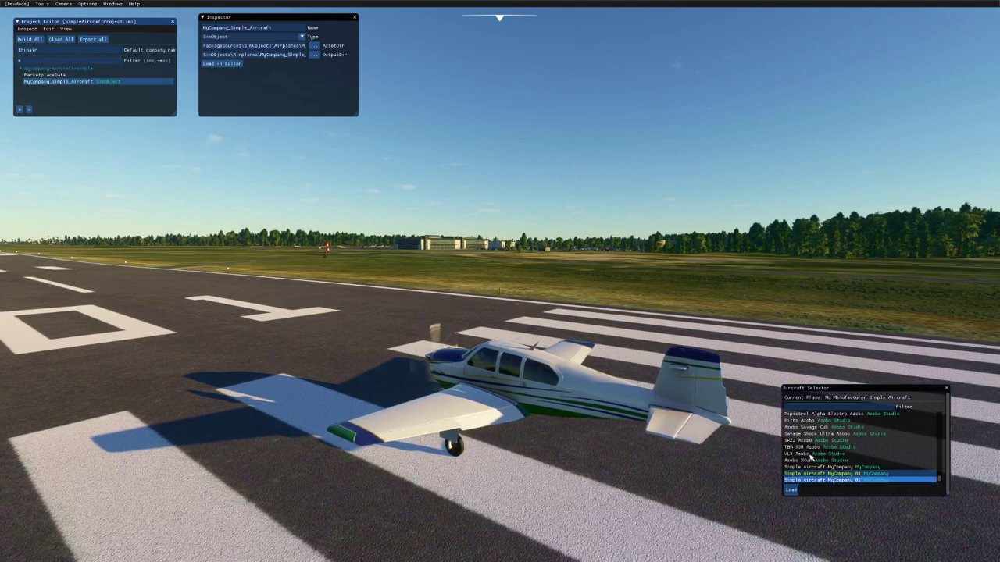
click(228, 65)
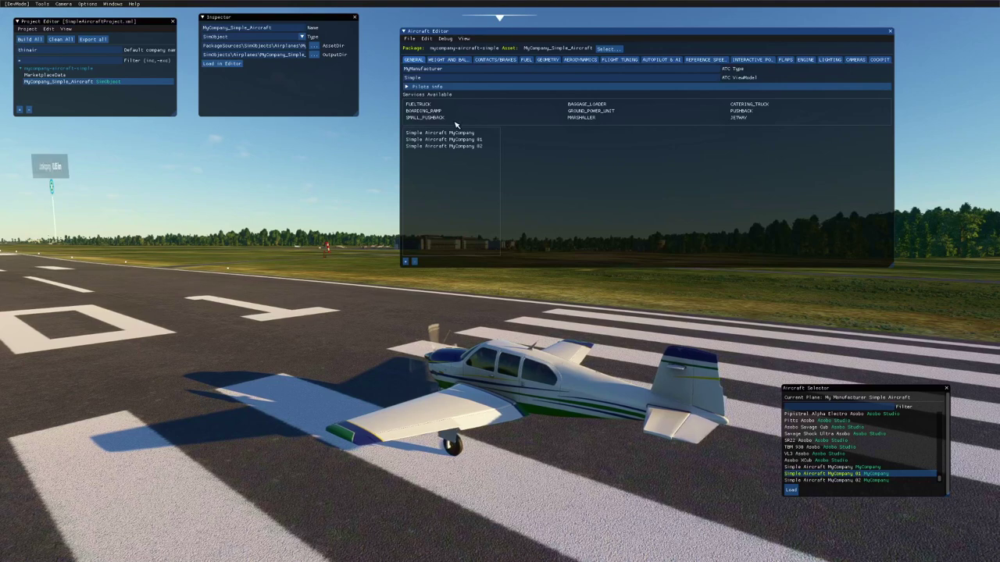
click(421, 147)
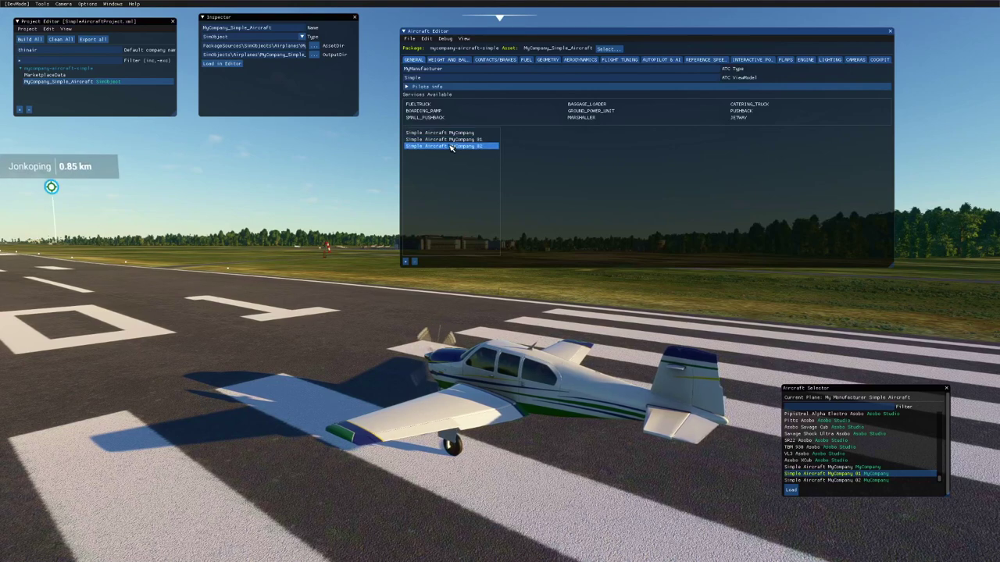
Step: Delete the Simple Aircraft MyCompany and Simple Aircraft MyCompany 02 variants, and save and resync the aircraft
click(451, 133)
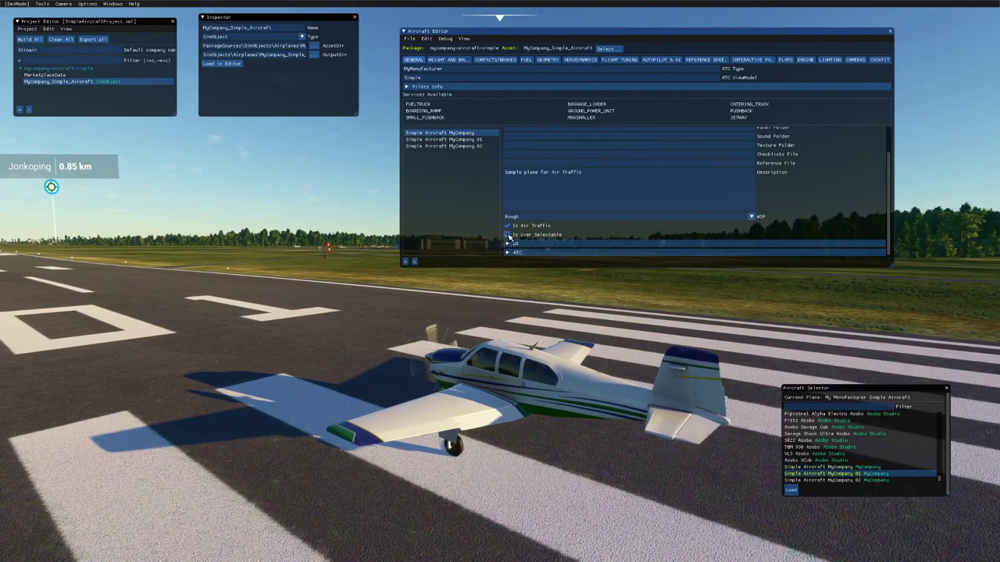
click(507, 234)
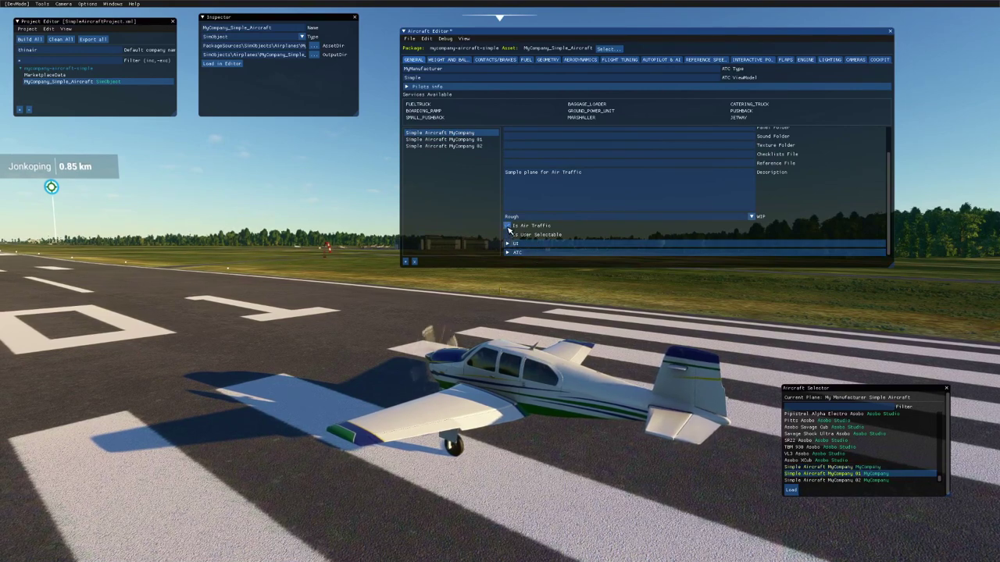
click(415, 262)
click(459, 134)
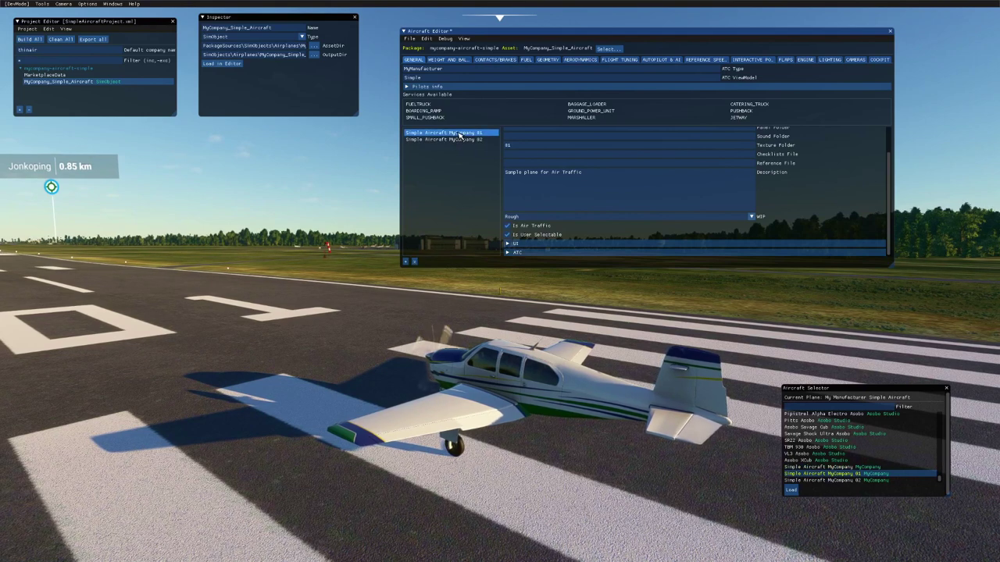
click(459, 140)
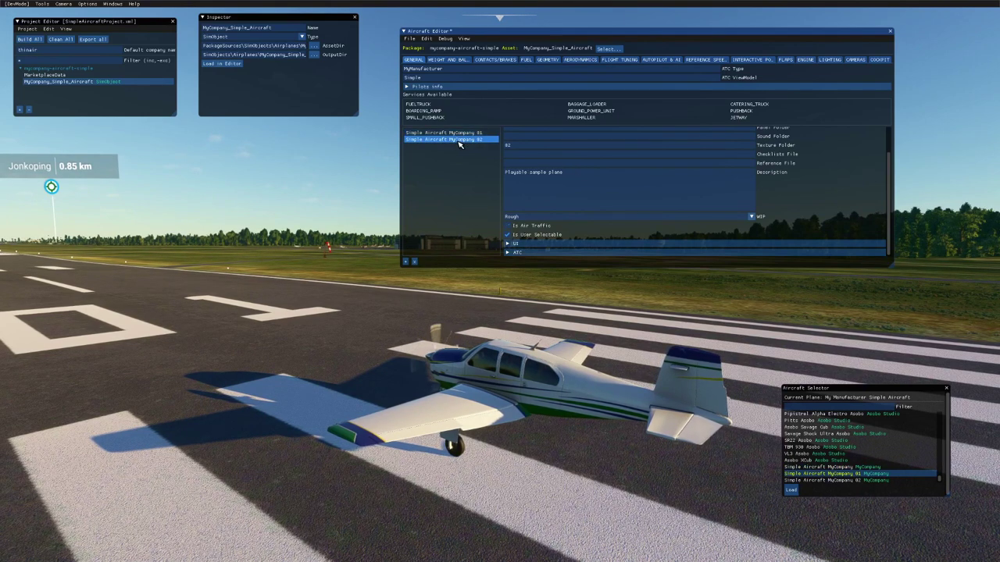
click(415, 261)
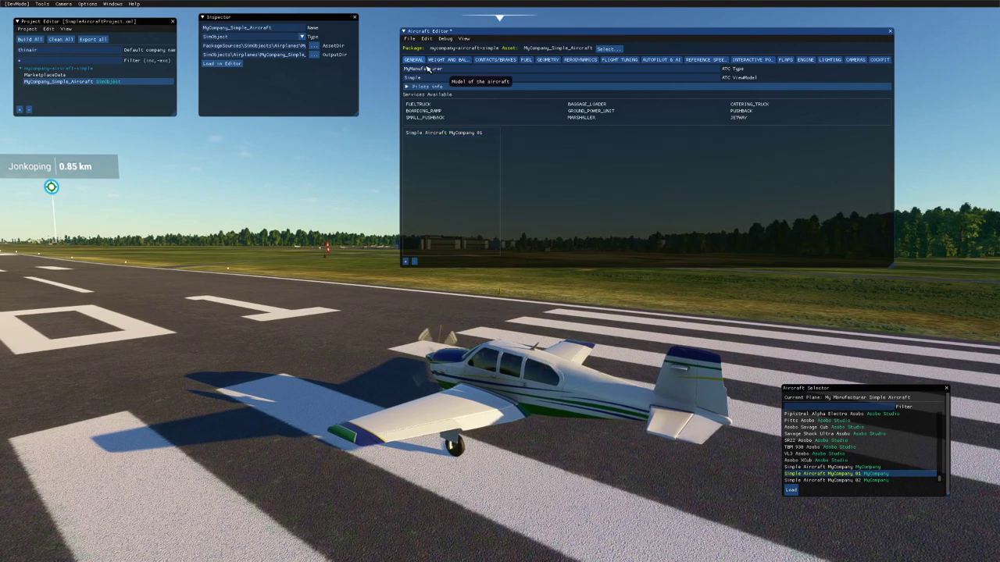
click(409, 38)
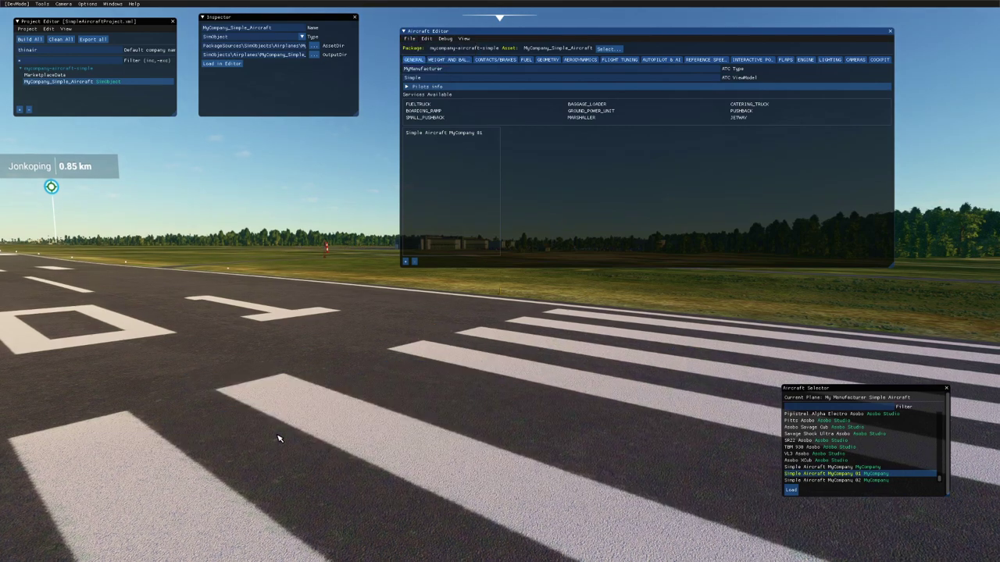
Step: Switch to File Explorer, look through the ASW-28 Glider Project folder and open SimpleAircraftProject.xml in Notepad++ to read its package reference
key(super)
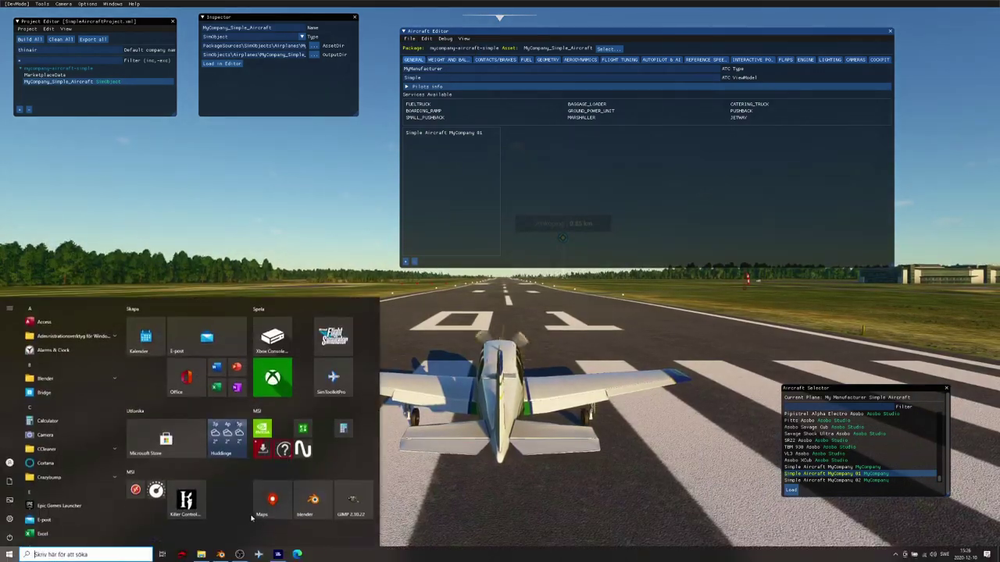
click(226, 433)
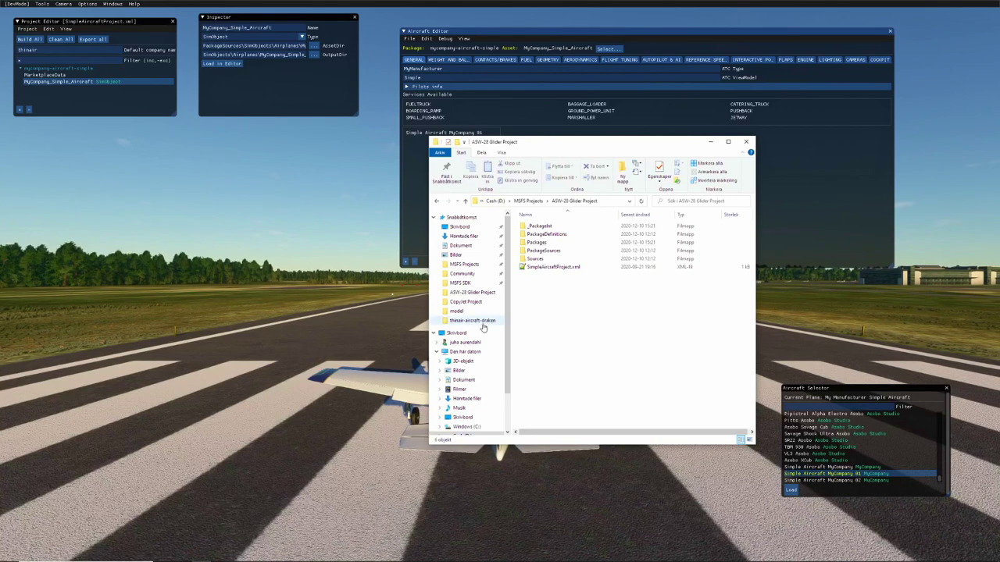
double_click(556, 251)
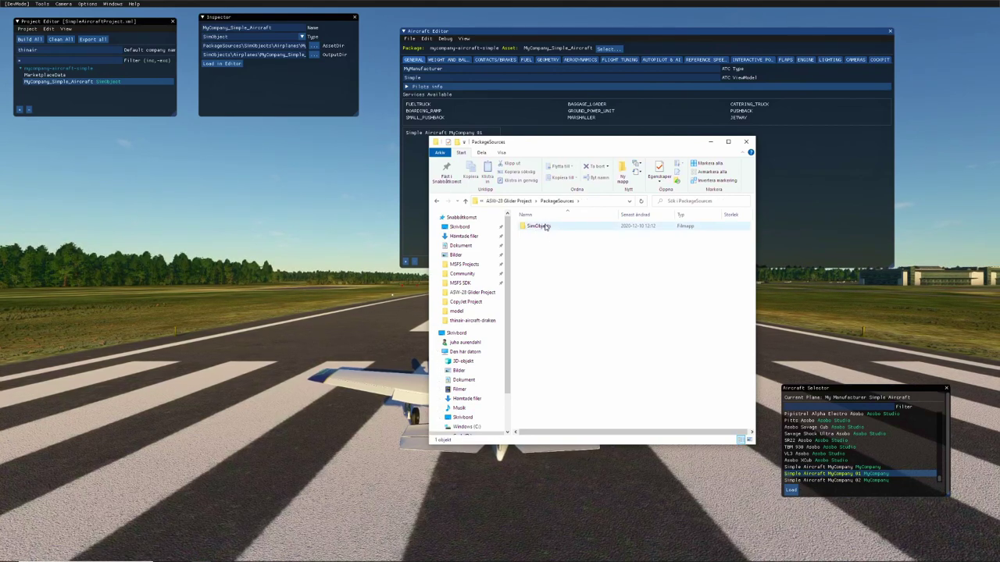
click(466, 202)
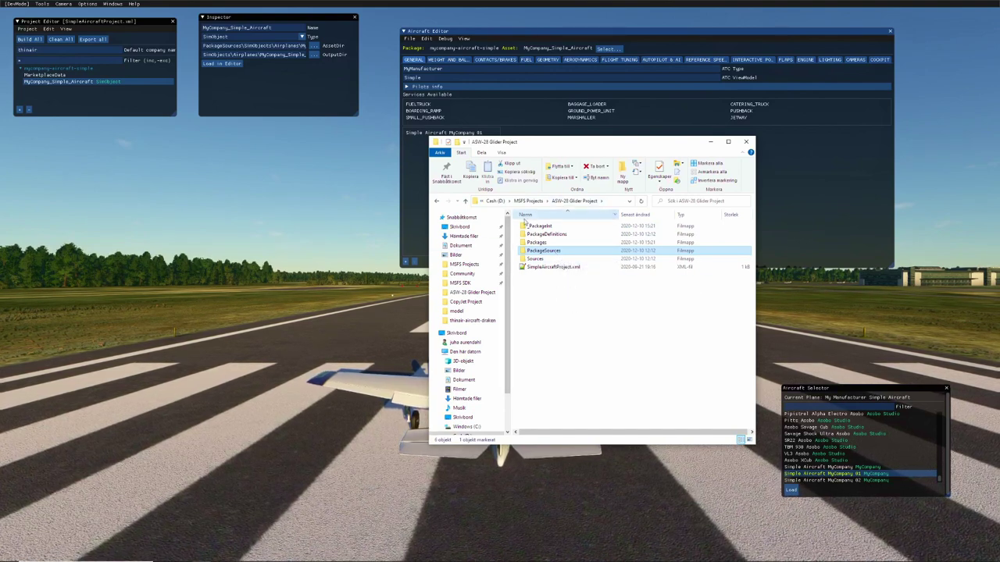
click(559, 268)
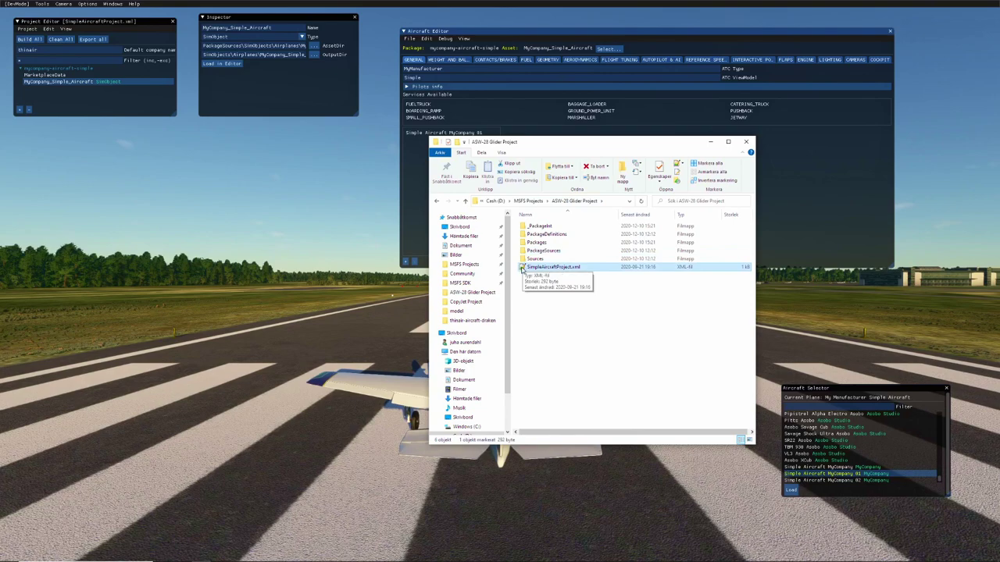
right_click(522, 268)
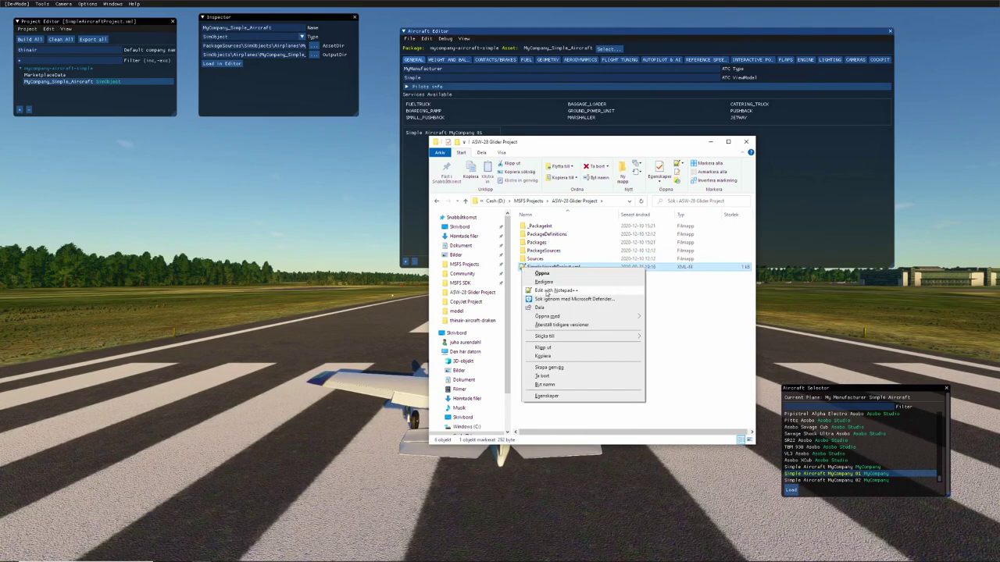
click(553, 291)
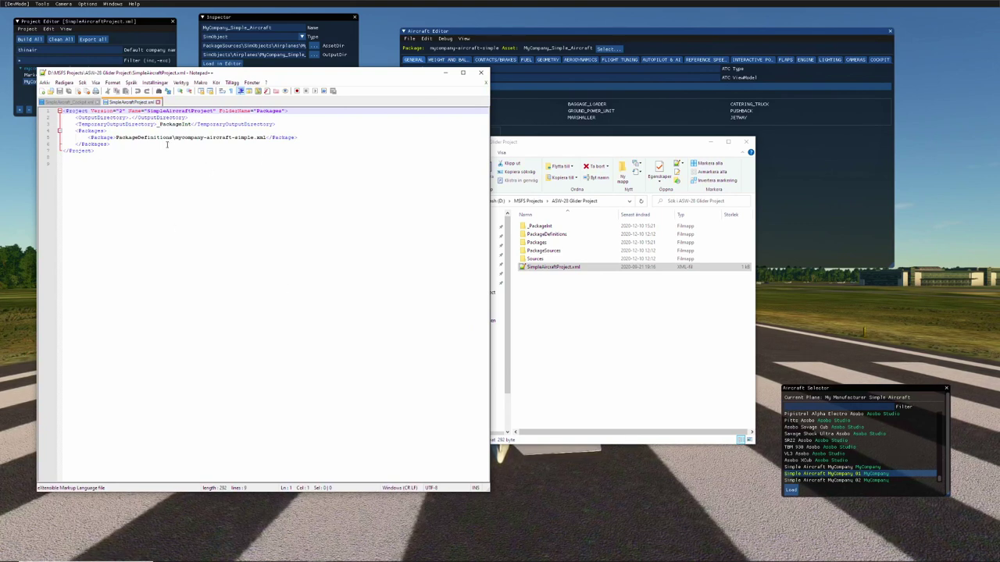
Step: Open mycompany-aircraft-simple.xml from the PackageDefinitions folder in Notepad++ and examine the asset and output directories of its asset groups
click(480, 73)
click(551, 236)
double_click(551, 235)
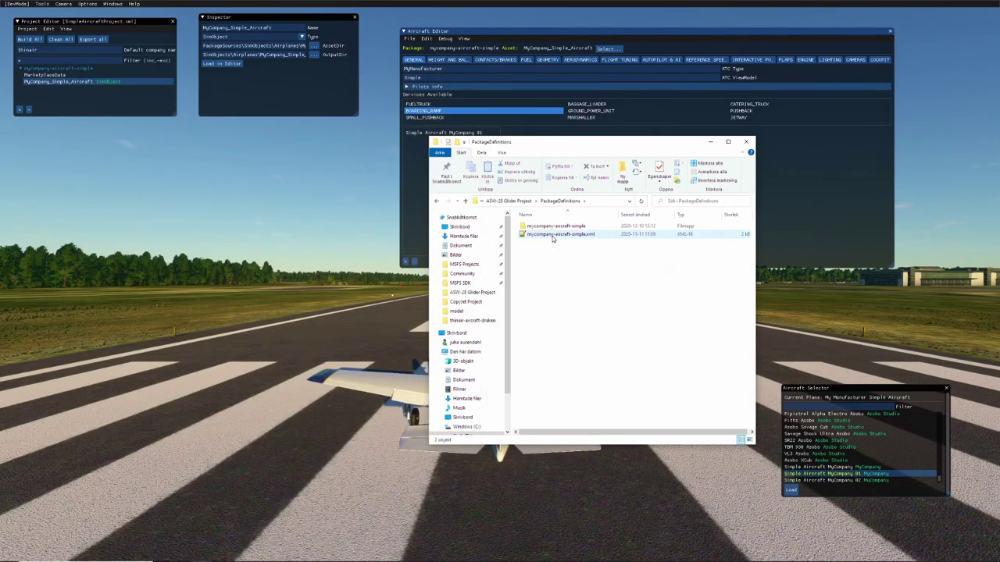
click(550, 235)
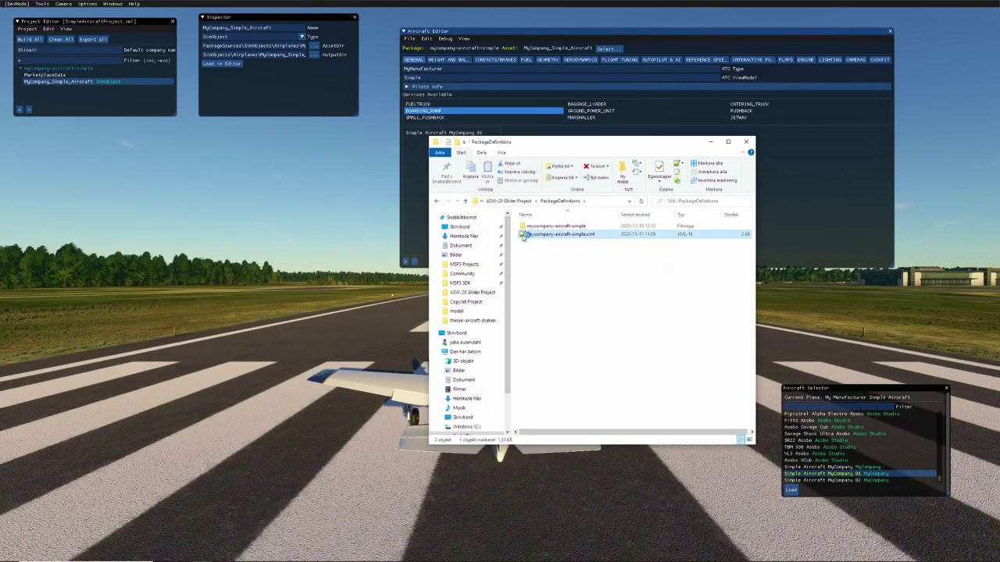
double_click(523, 236)
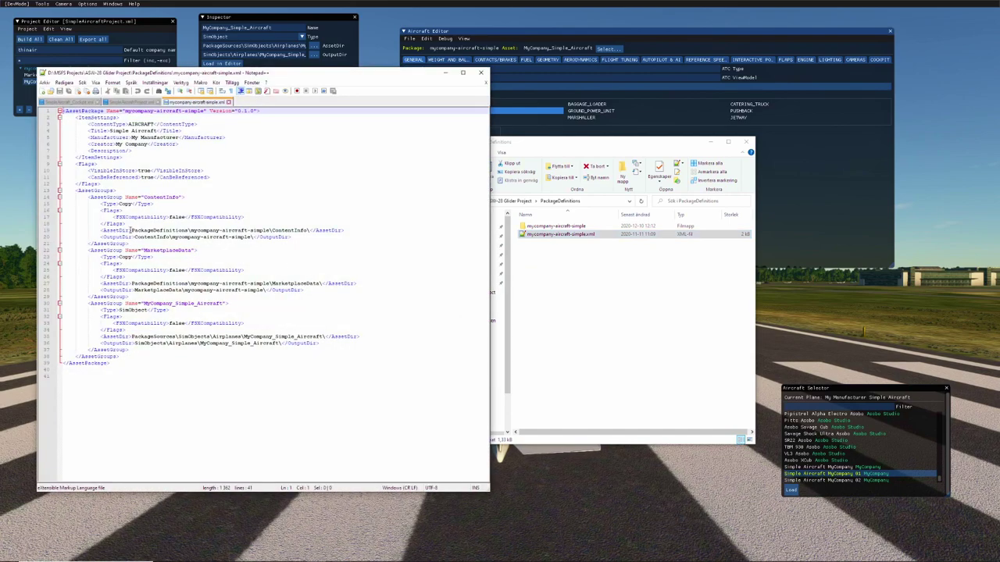
drag(131, 230, 273, 322)
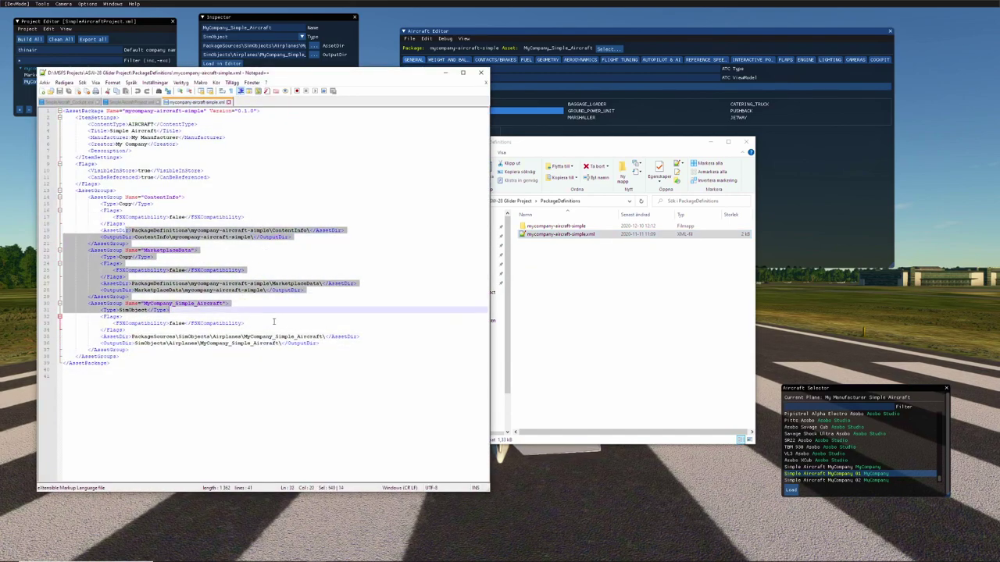
Step: Compare the MarketplaceData and MyCompany_Simple_Aircraft asset groups in the package definition XML with the entries in the simulator's Project Editor
click(212, 250)
drag(142, 250, 210, 310)
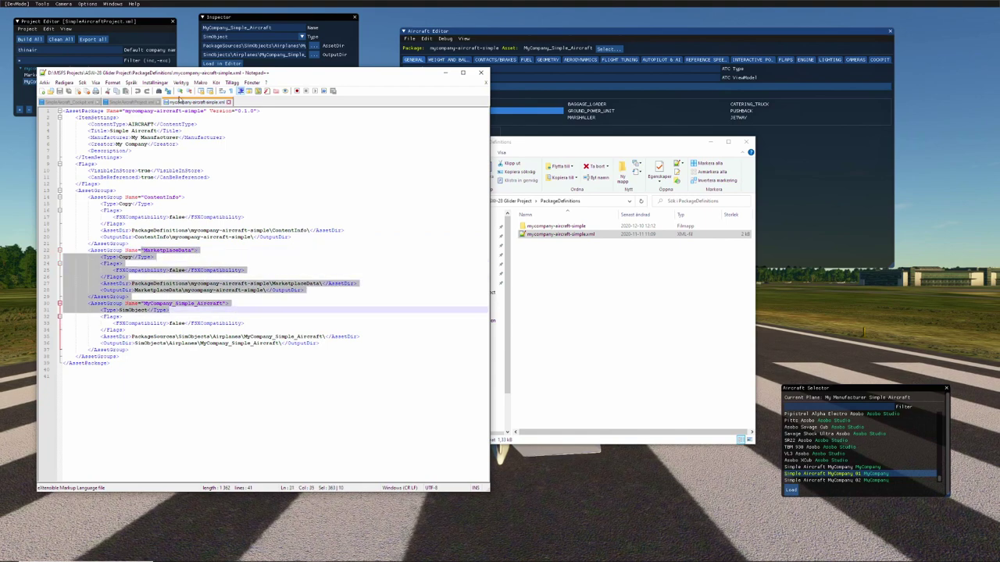
click(156, 38)
click(61, 75)
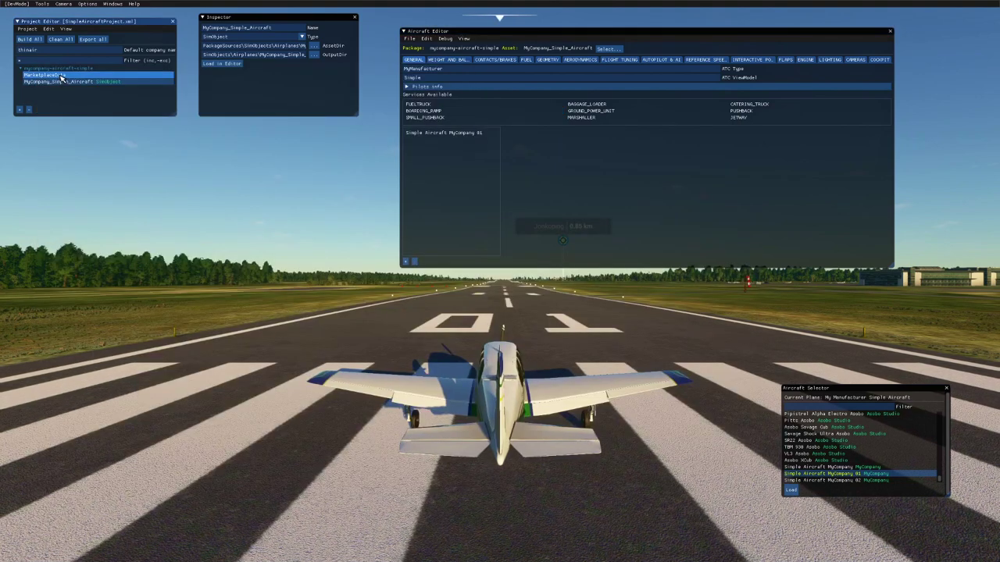
click(61, 81)
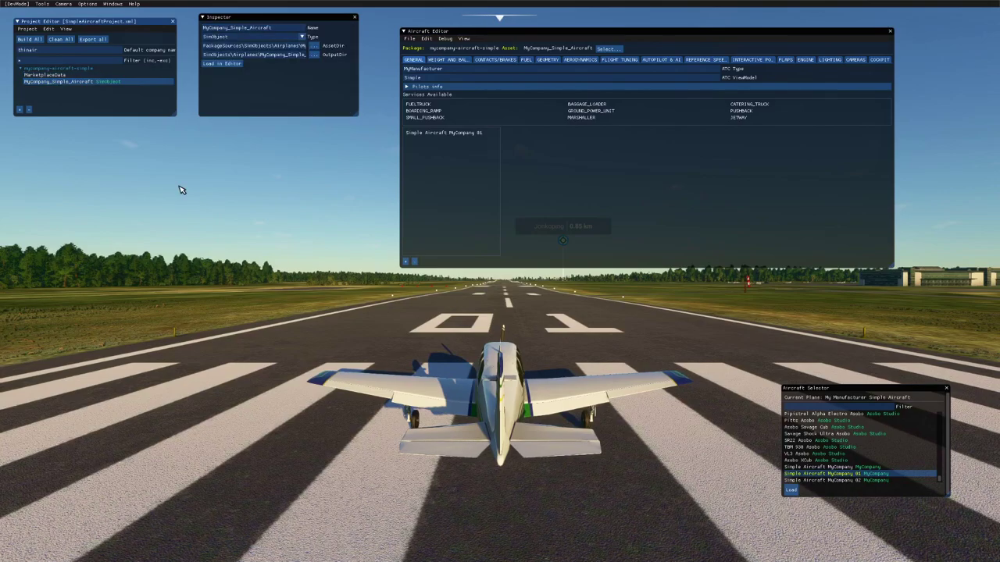
key(super+Tab)
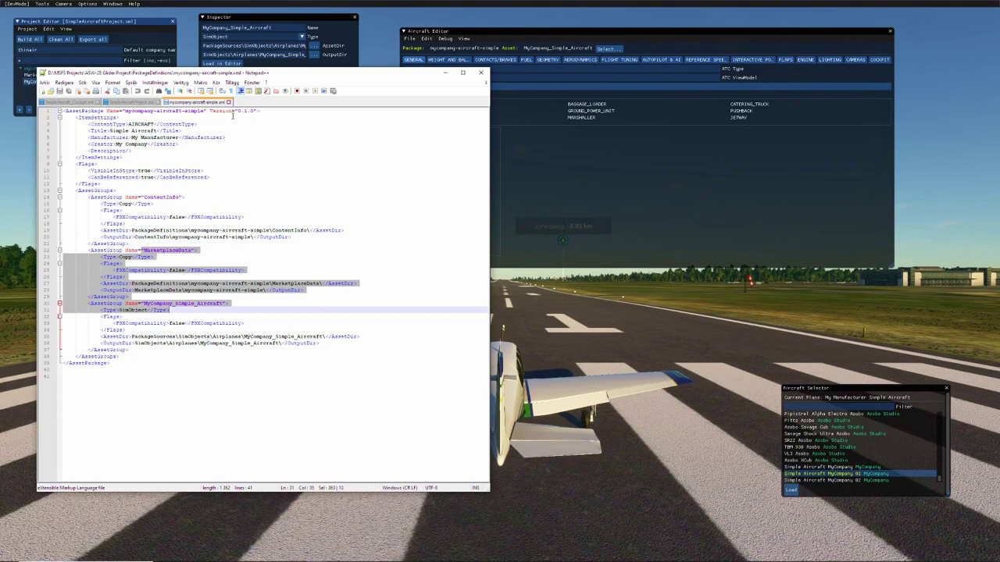
Step: Close mycompany-aircraft-simple.xml, SimpleAircraftProject.xml and SimpleAircraft_Cockpit.xml in Notepad++ and return to the simulator
click(229, 103)
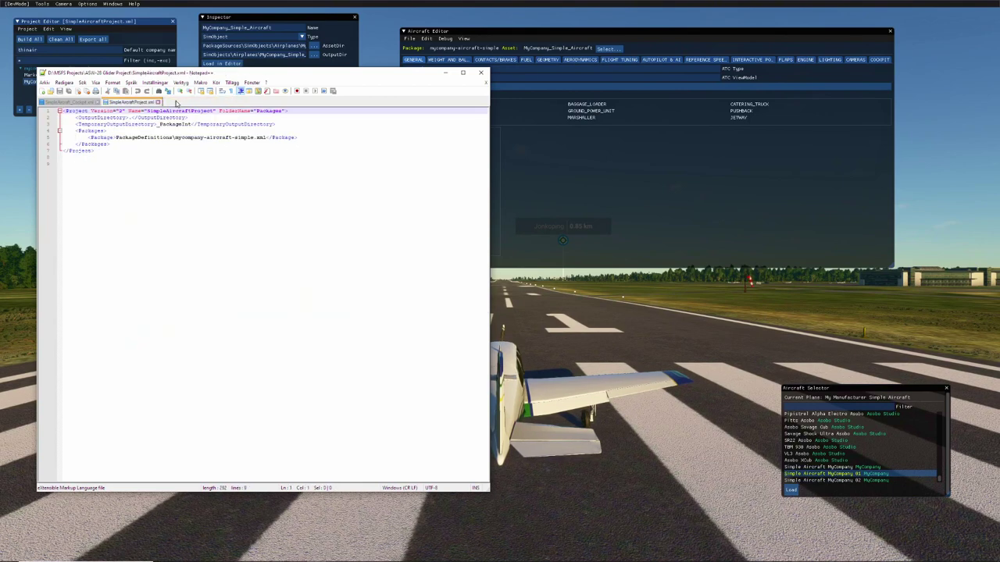
click(158, 103)
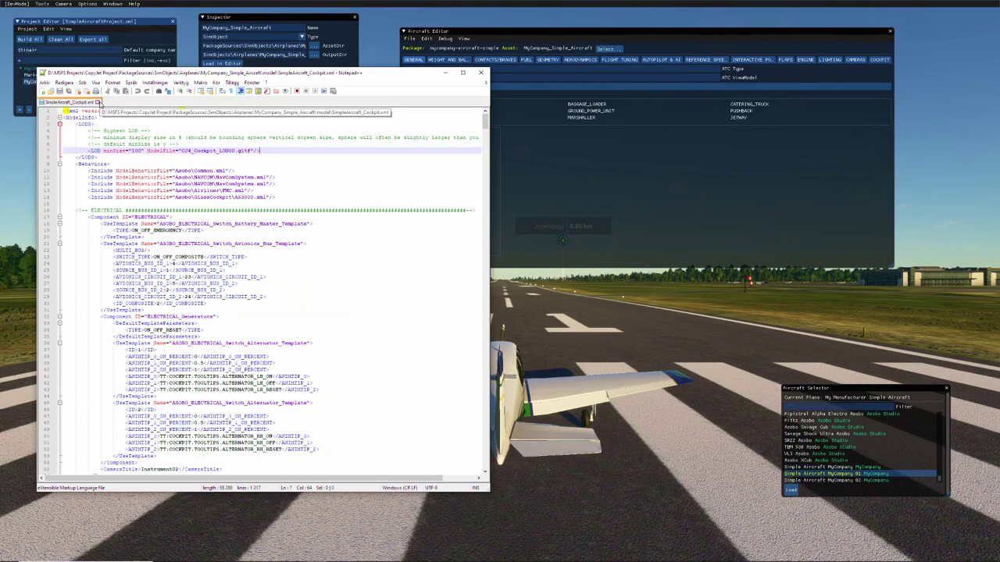
click(98, 102)
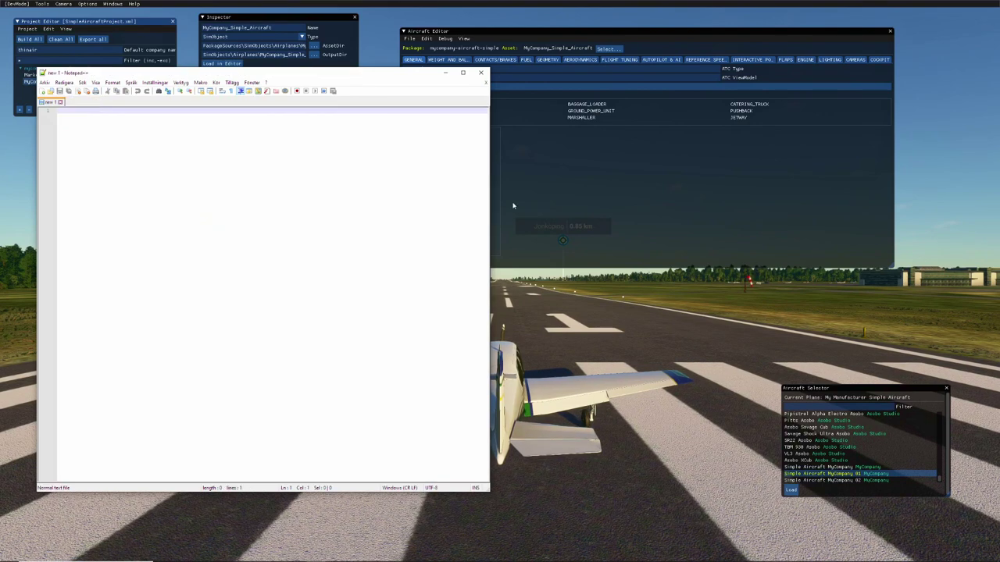
click(558, 153)
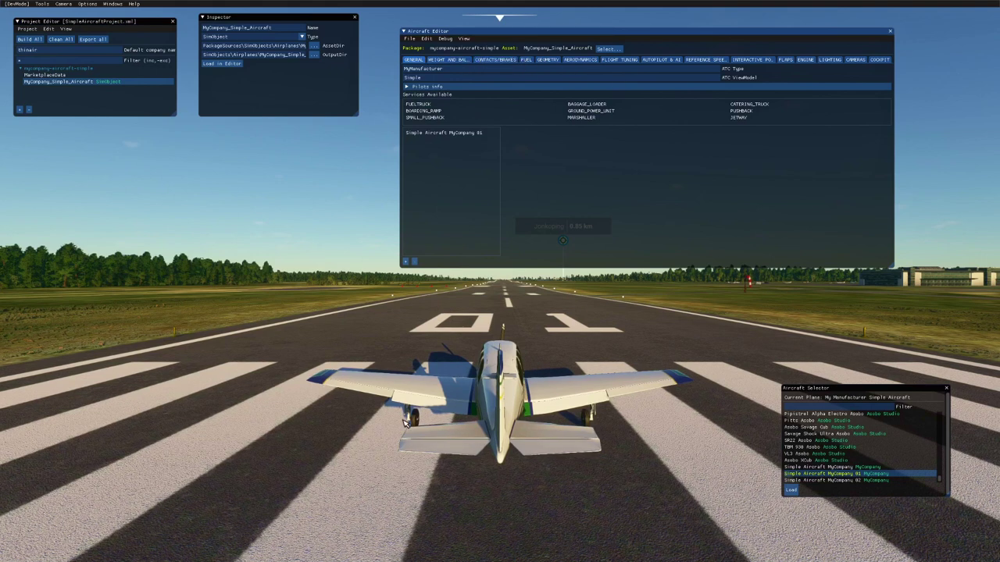
Step: Switch to File Explorer, go to PackageSources\SimObjects\Airplanes\MyCompany_Simple_Aircraft in the glider project and enlarge the window to show all its files
key(super+Tab)
click(532, 167)
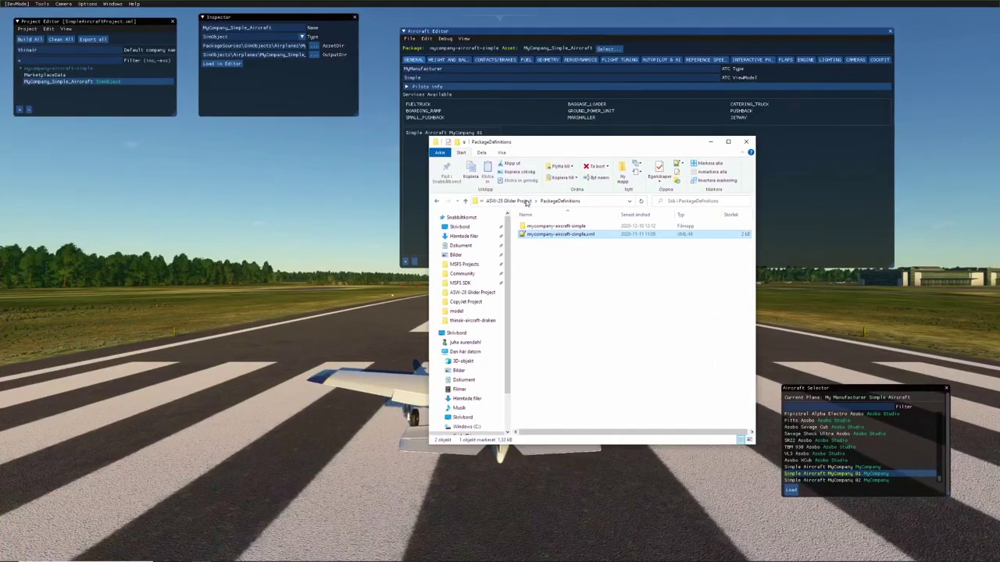
click(464, 201)
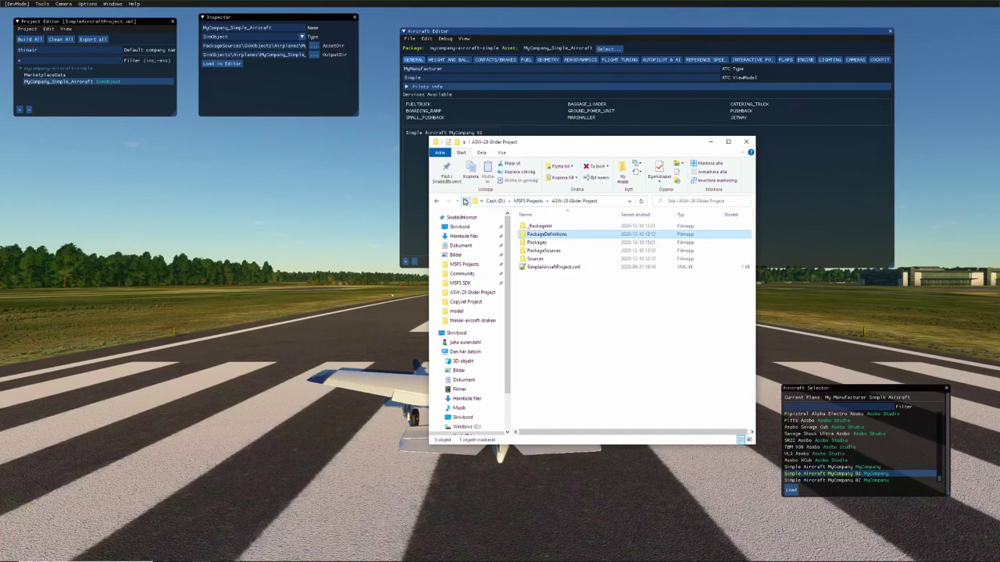
double_click(543, 250)
double_click(534, 228)
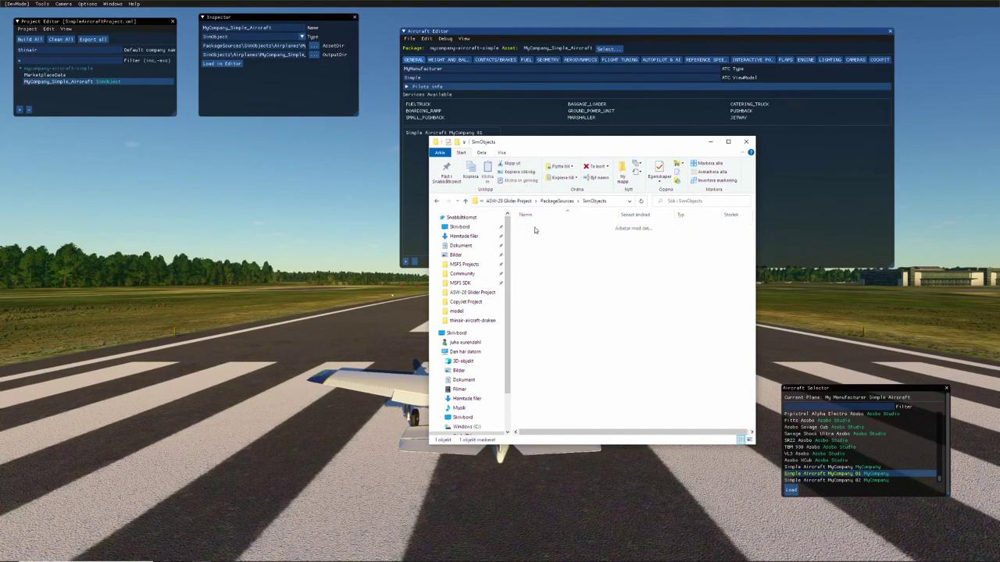
double_click(535, 228)
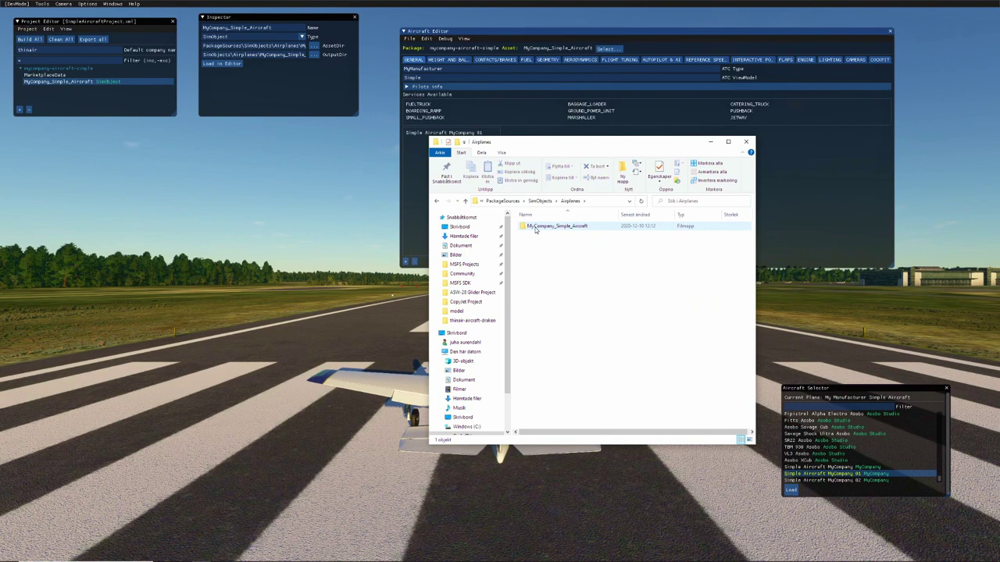
double_click(536, 227)
scroll(539, 234, down, 1)
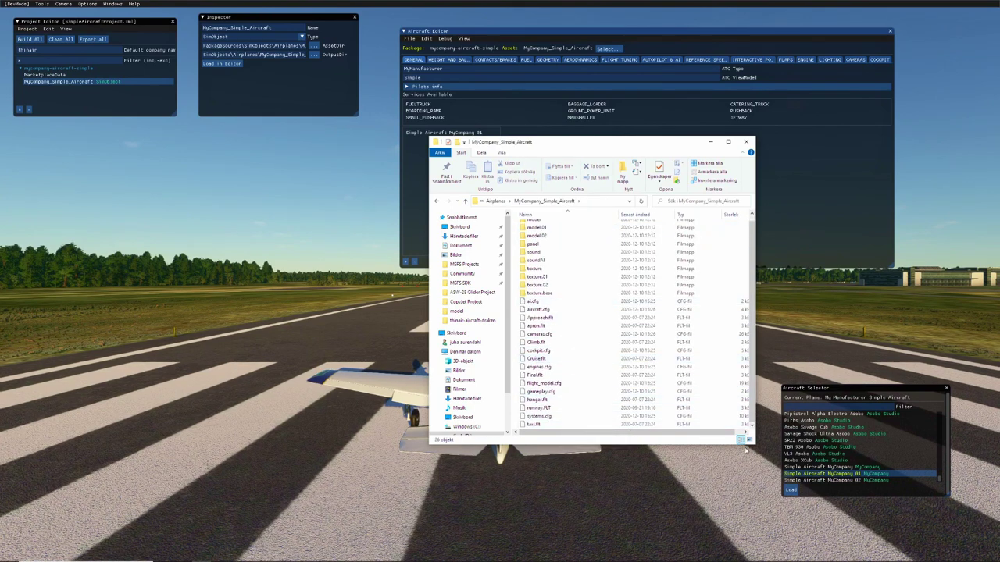
drag(753, 442, 764, 487)
Step: Open aircraft.cfg in Notepad++ and go to its FLTSIM.0 and FLTSIM.1 sections
click(539, 317)
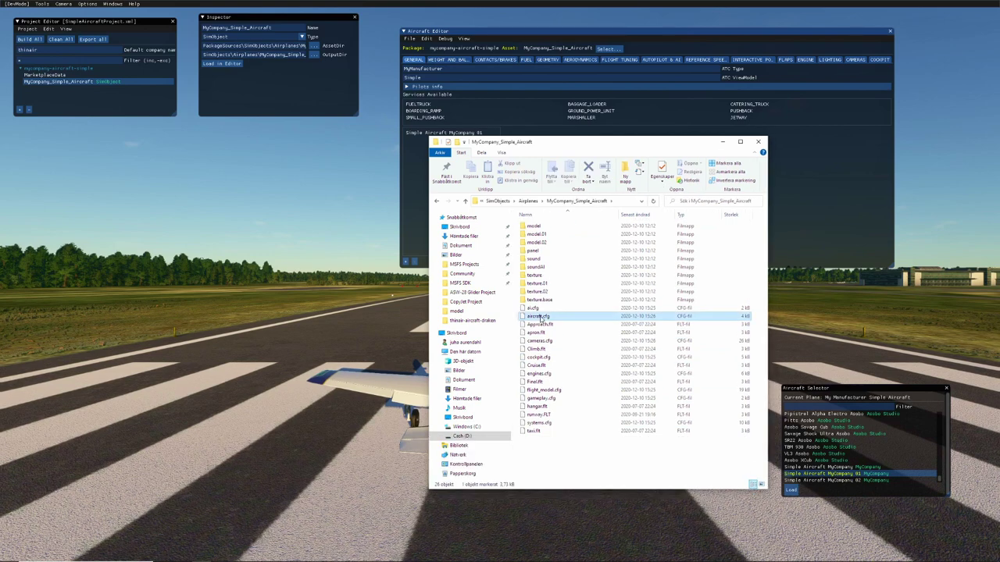
right_click(539, 316)
click(566, 332)
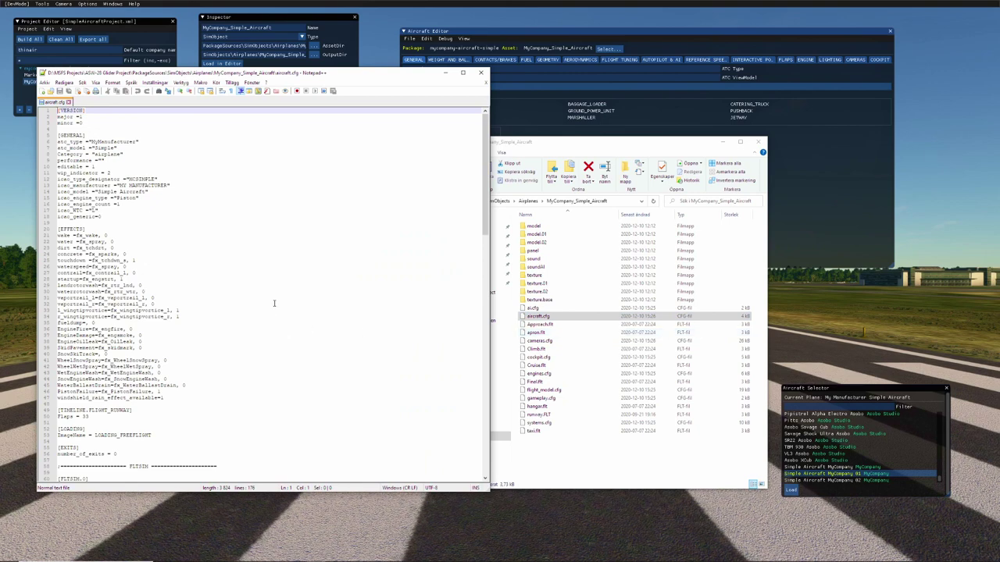
scroll(274, 303, down, 8)
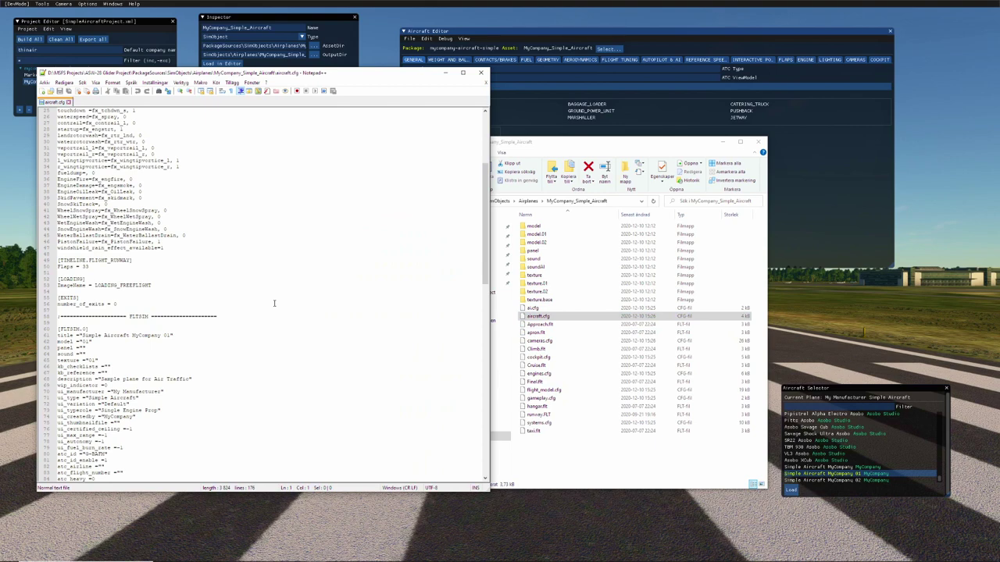
scroll(274, 303, down, 7)
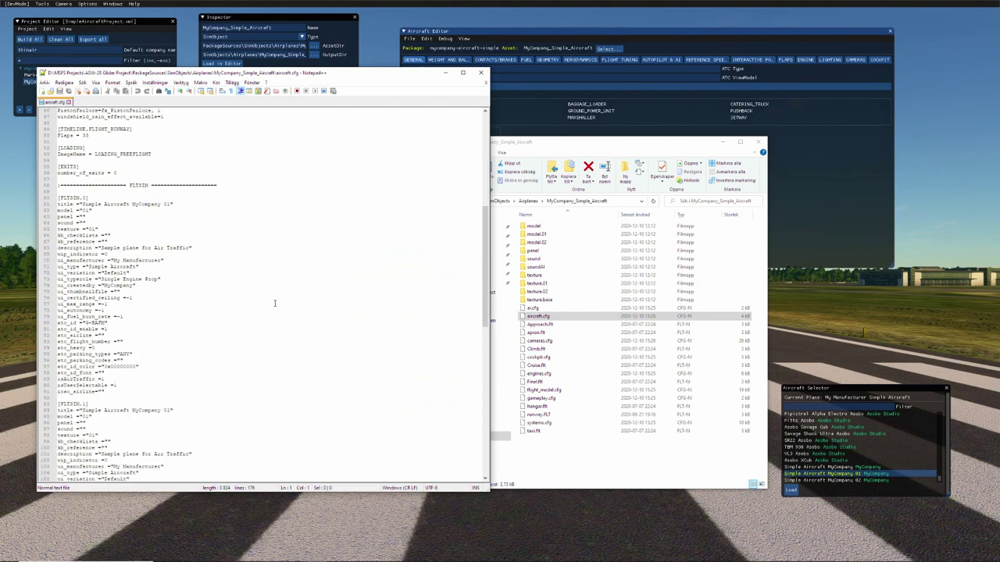
scroll(274, 303, down, 1)
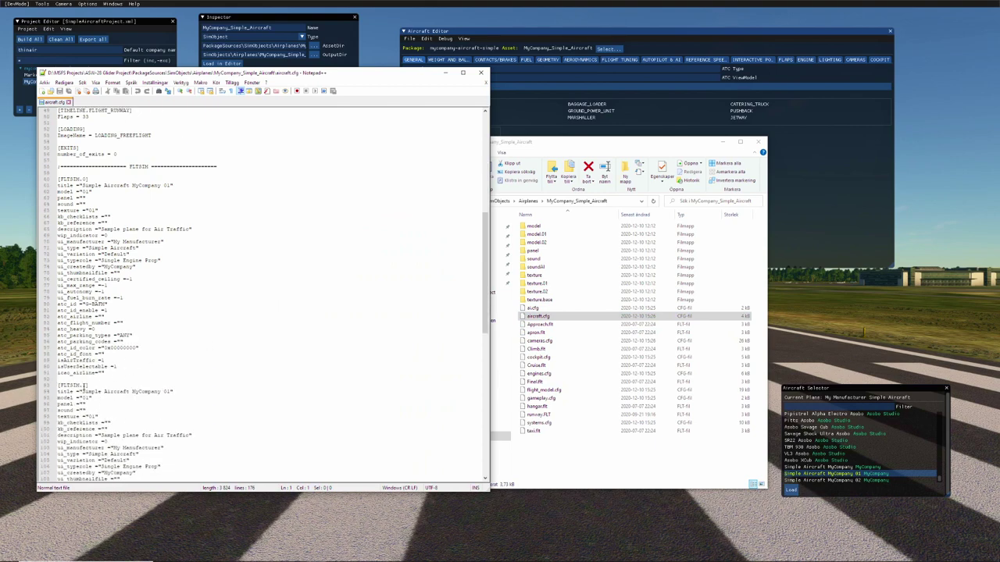
Step: Change the title in the FLTSIM.1 section to "Simple Sailplane MyCompany 01" and save aircraft.cfg
drag(82, 391, 169, 393)
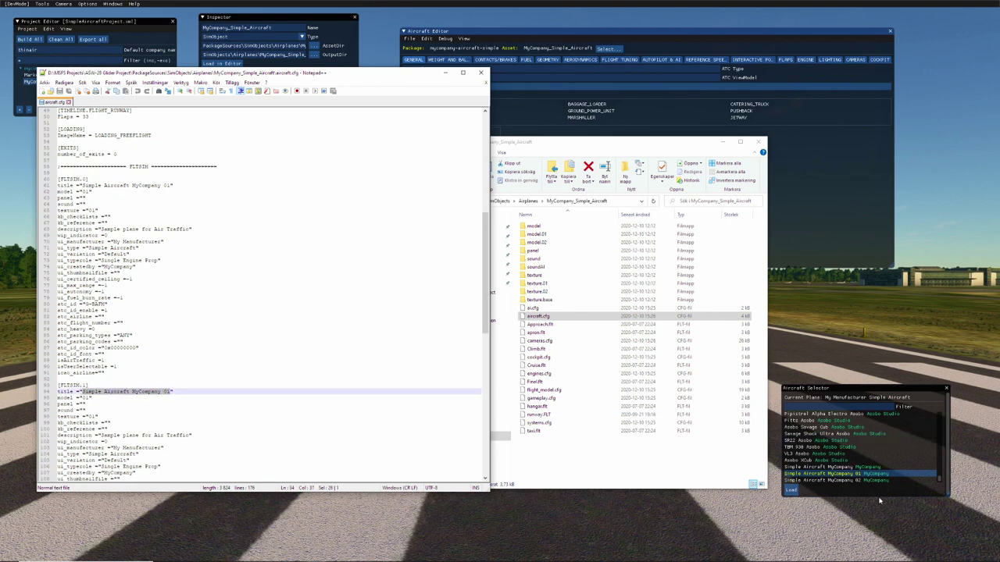
click(139, 393)
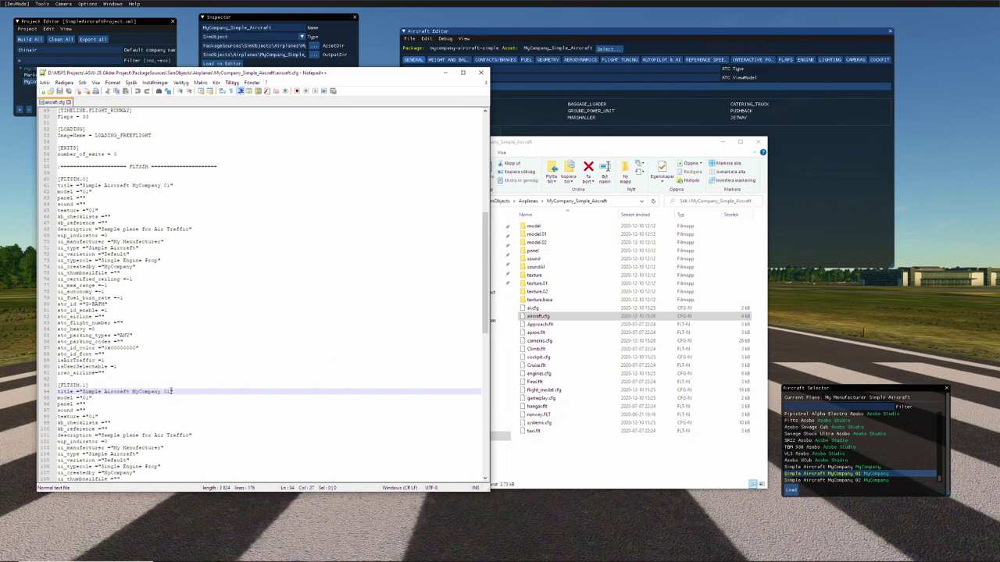
drag(167, 391, 133, 391)
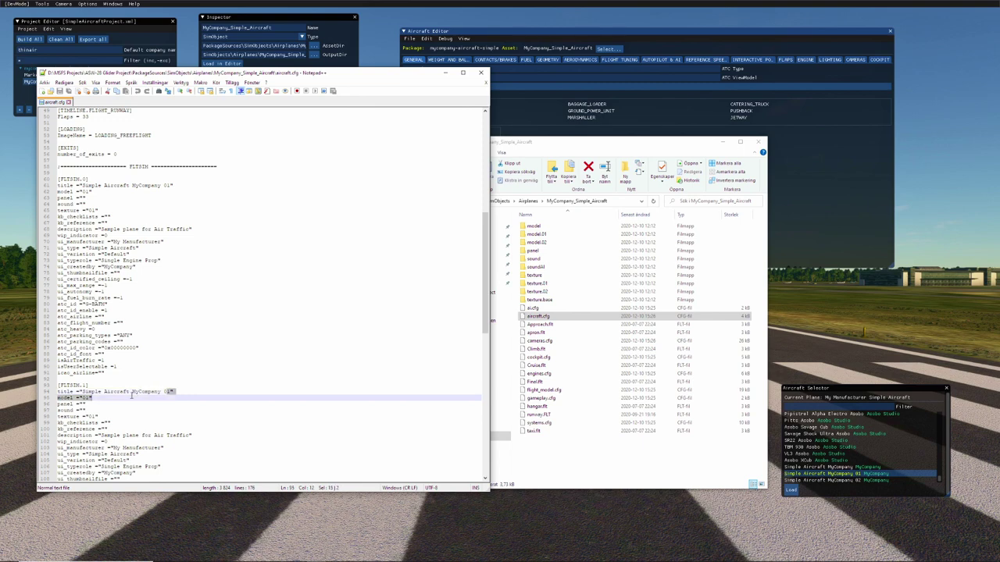
click(170, 396)
drag(169, 392, 133, 391)
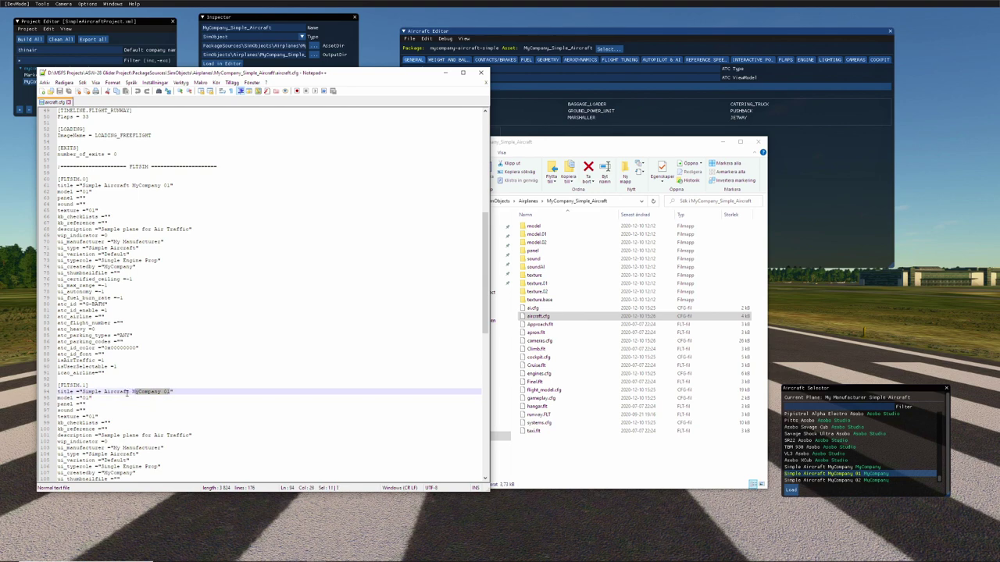
drag(130, 392, 104, 391)
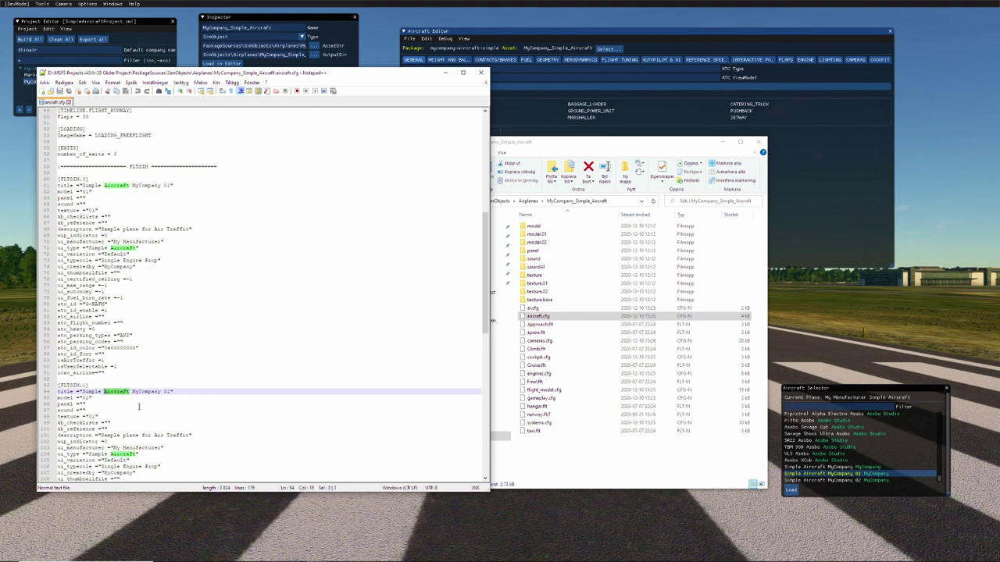
click(138, 405)
click(124, 392)
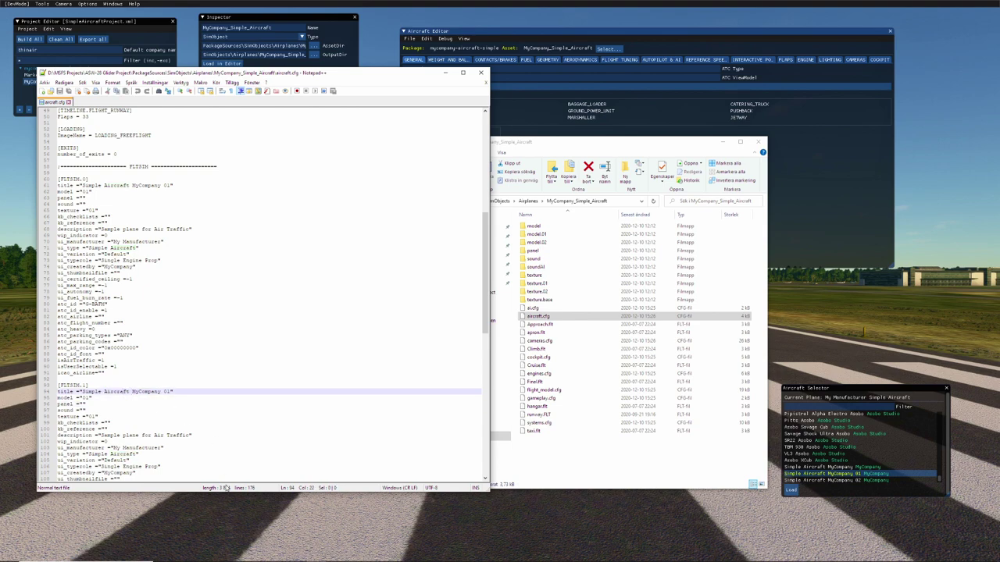
key(BackSpace)
key(BackSpace)
key(BackSpace)
key(BackSpace)
key(BackSpace)
key(BackSpace)
key(BackSpace)
key(BackSpace)
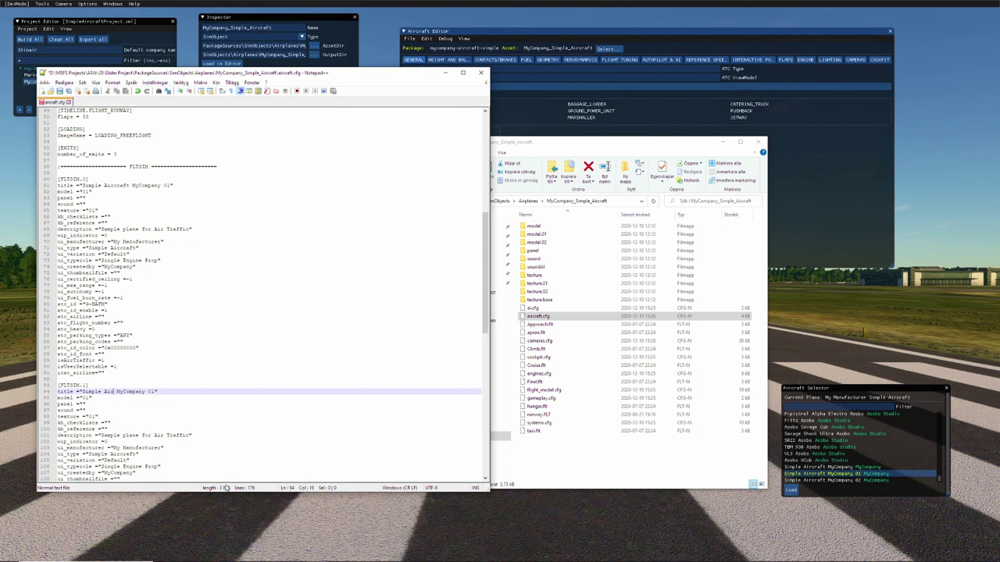
text(Sailplane)
click(60, 92)
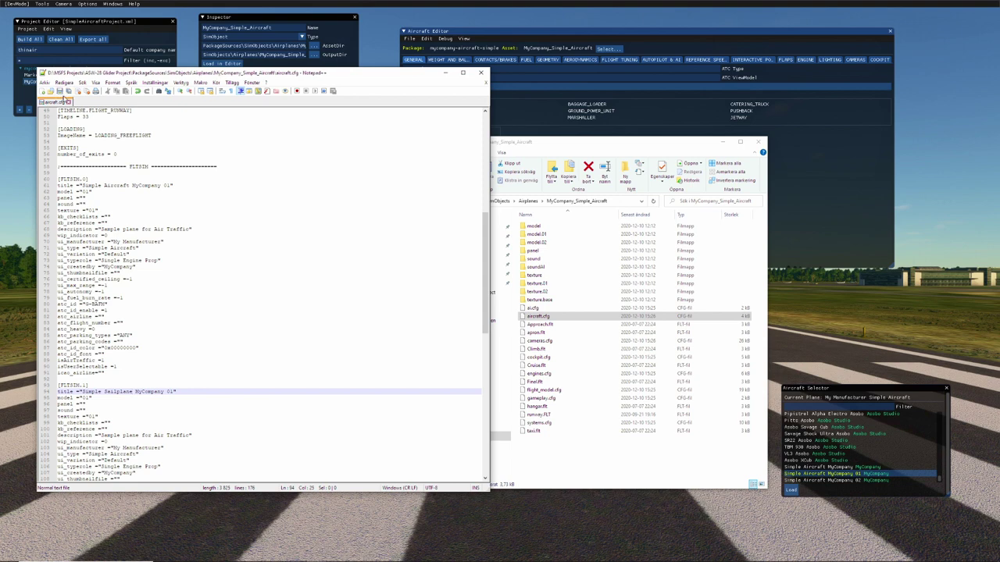
Step: Close aircraft.cfg, Notepad++ and the File Explorer window
click(68, 102)
click(481, 72)
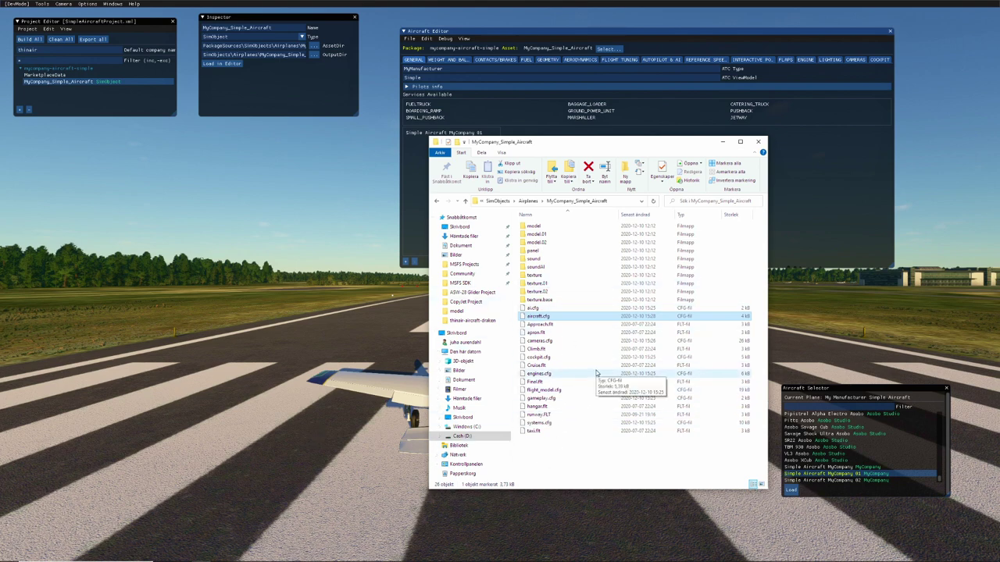
click(761, 143)
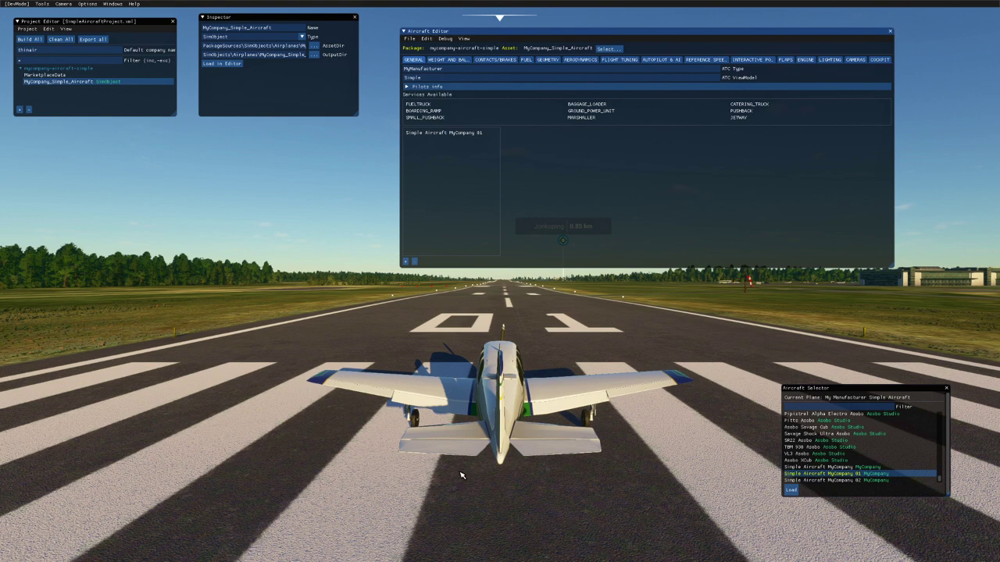
Step: Close the SimpleAircraftProject.xml project in the simulator's Project Editor
click(335, 458)
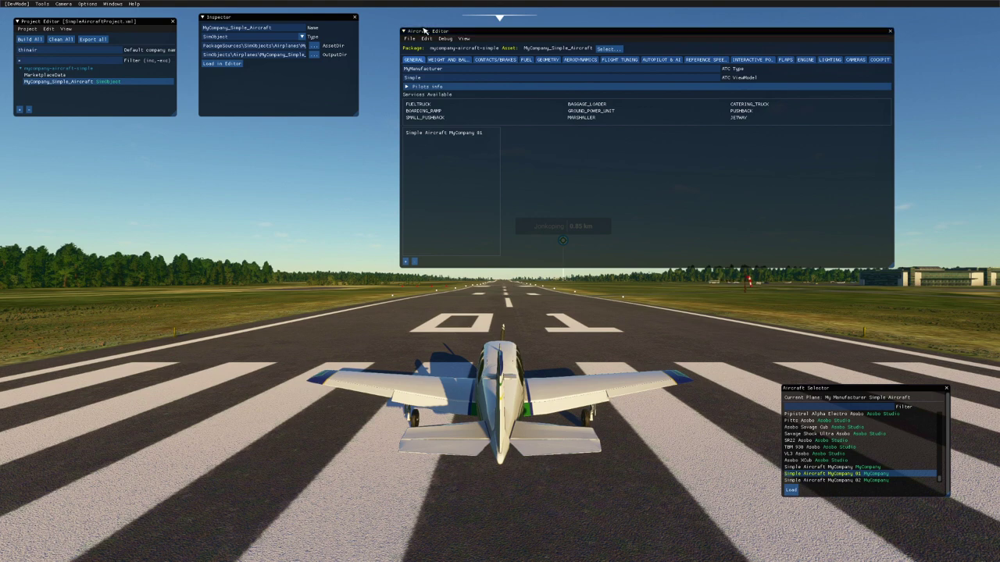
click(28, 29)
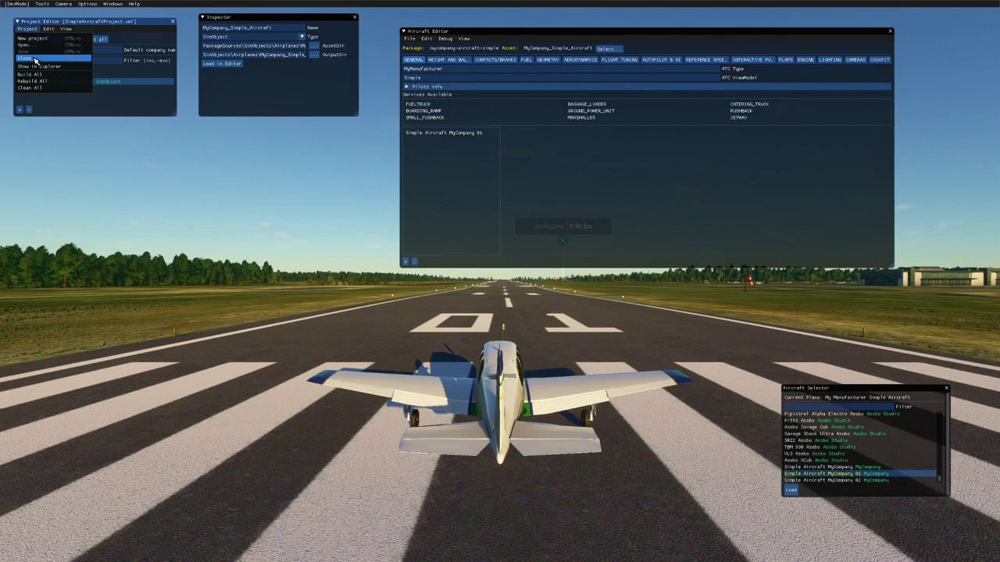
click(36, 59)
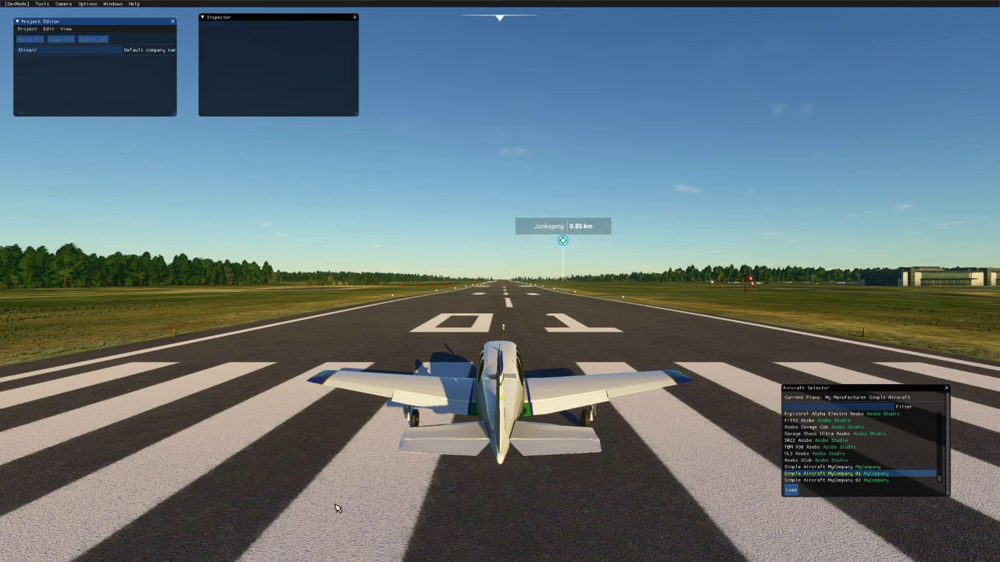
Step: Switch to Blender with the ASW-28.blend file and view the whole glider from above
key(super+Tab)
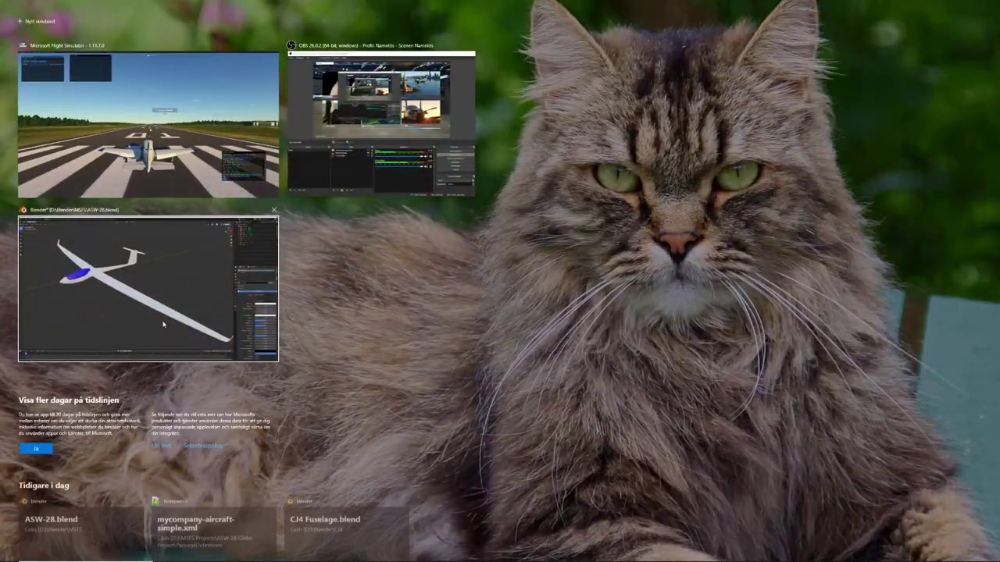
click(258, 335)
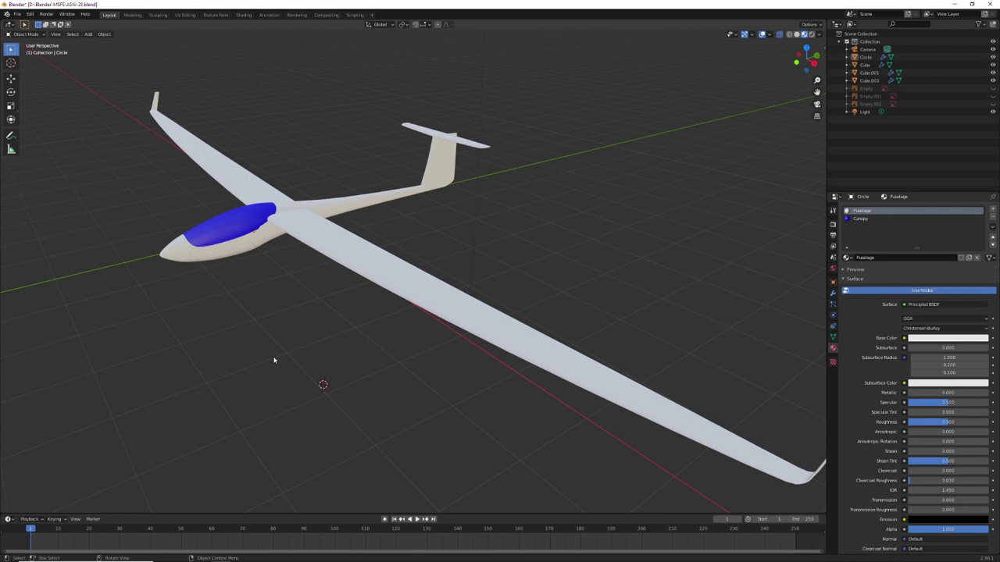
scroll(274, 360, down, 4)
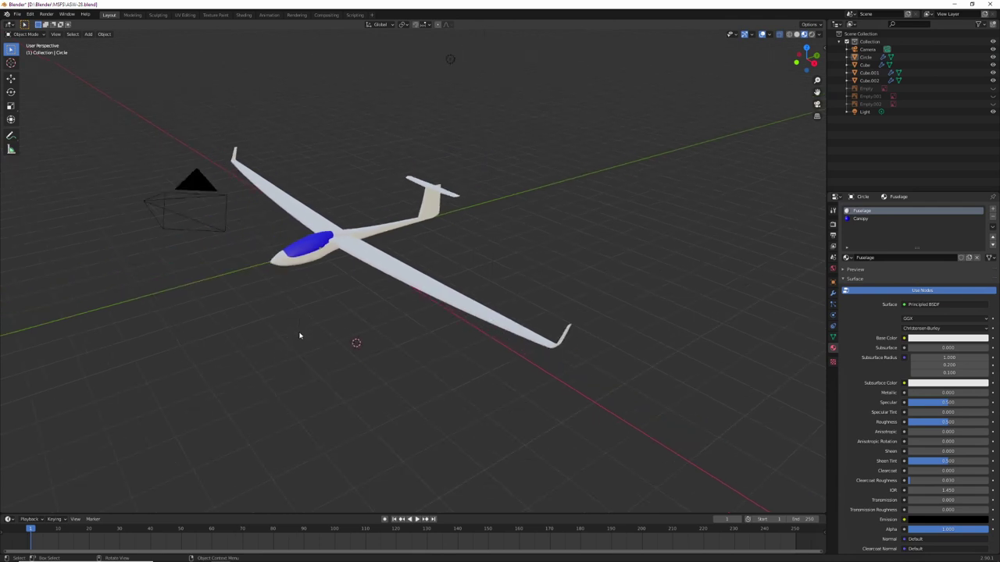
key(KP_7)
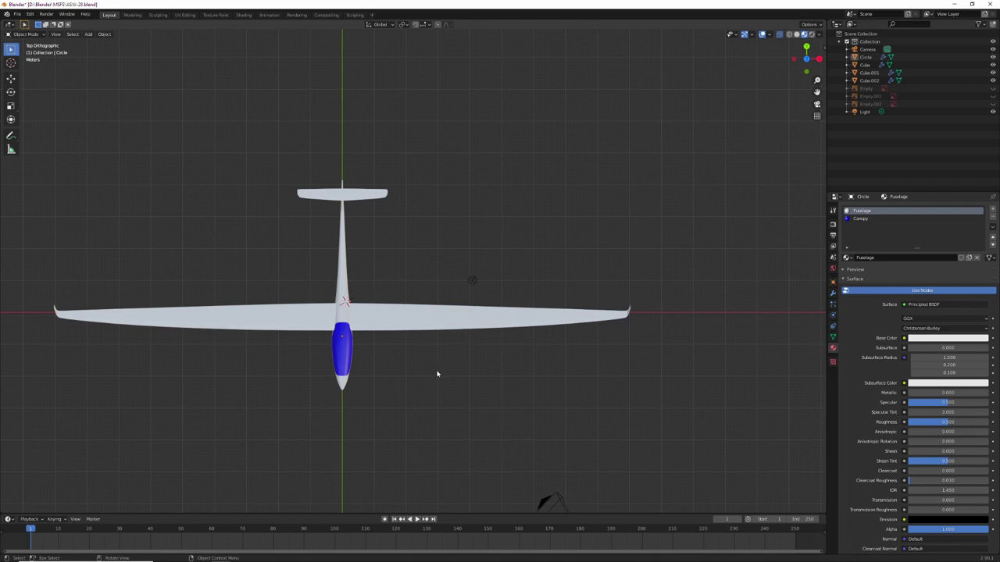
Step: Delete the camera and the light from the glider scene
middle_drag(436, 374, 469, 391)
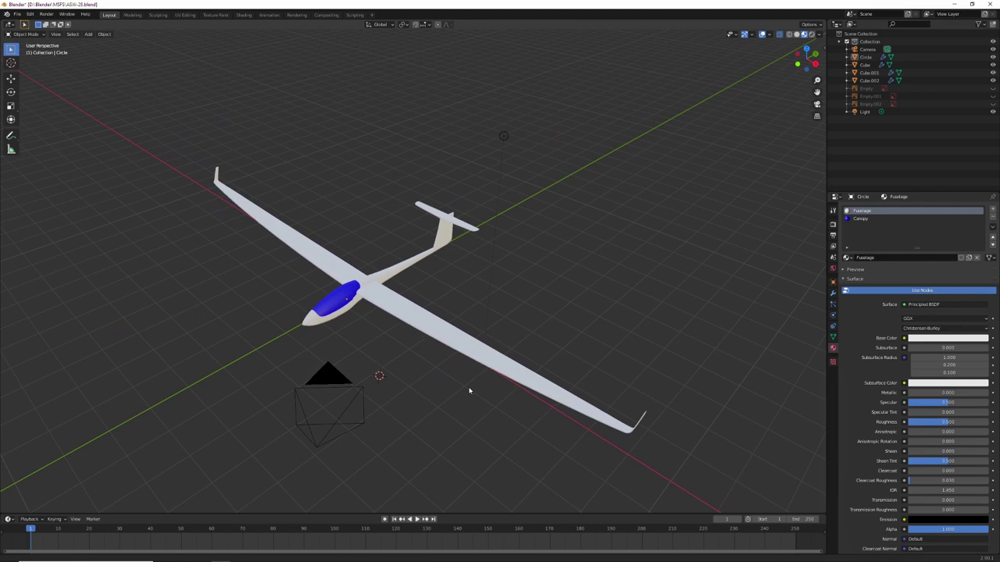
click(341, 420)
key(x)
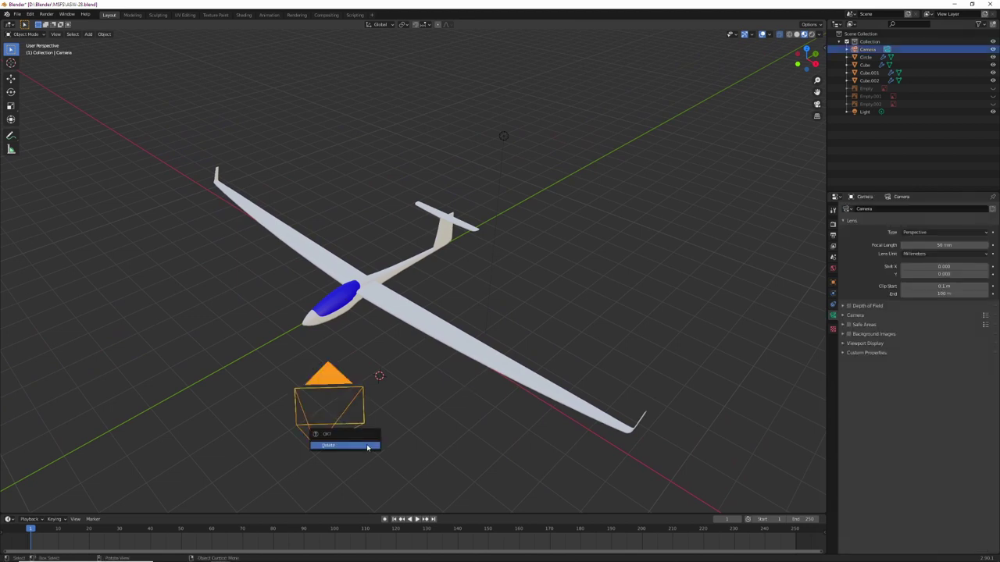
click(367, 447)
mouse_move(399, 397)
middle_down()
mouse_move(432, 395)
mouse_move(414, 394)
middle_up()
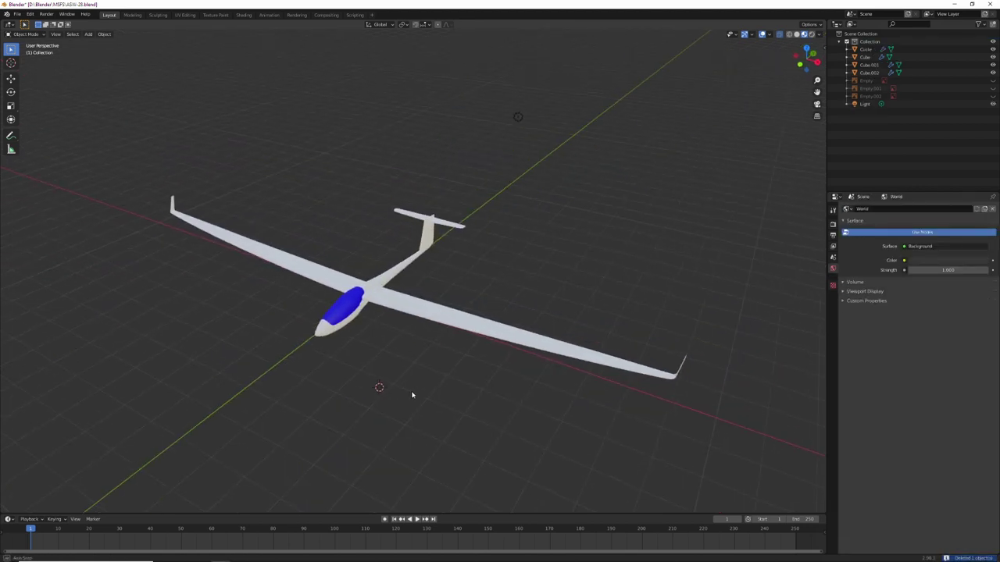
click(519, 117)
key(x)
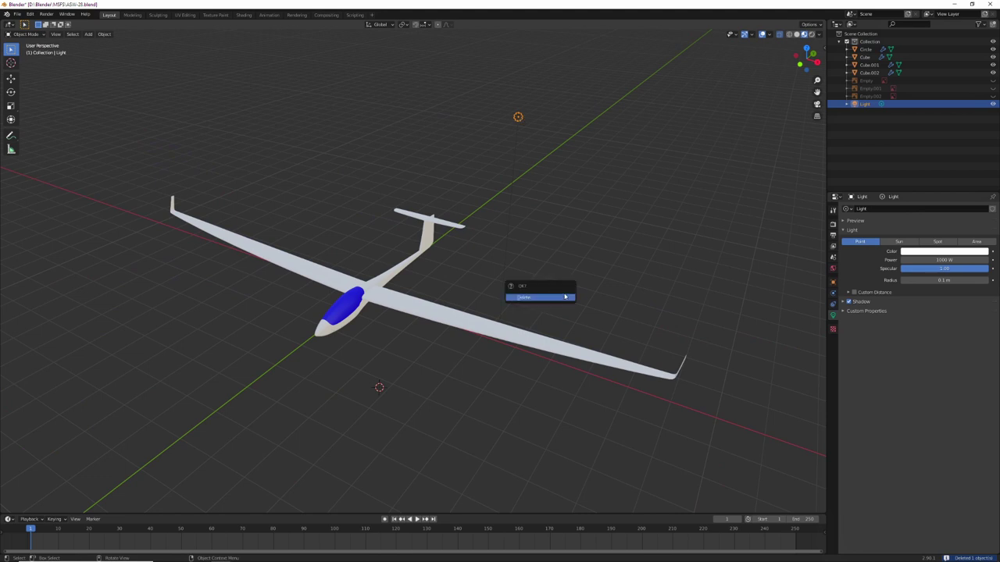
click(563, 297)
Step: Select all the glider's meshes and start an extended glTF 2.0 export for MSFS
key(a)
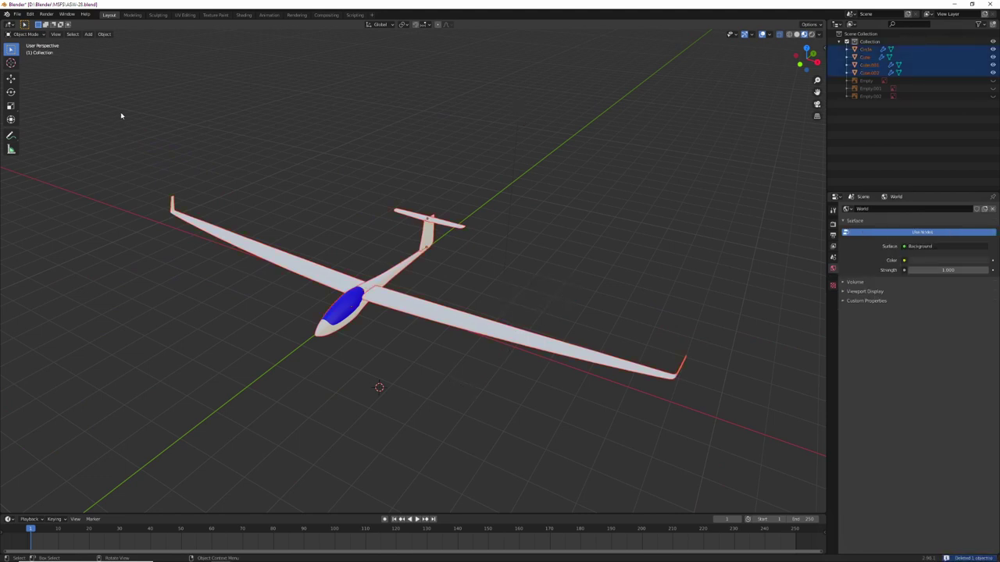
click(17, 14)
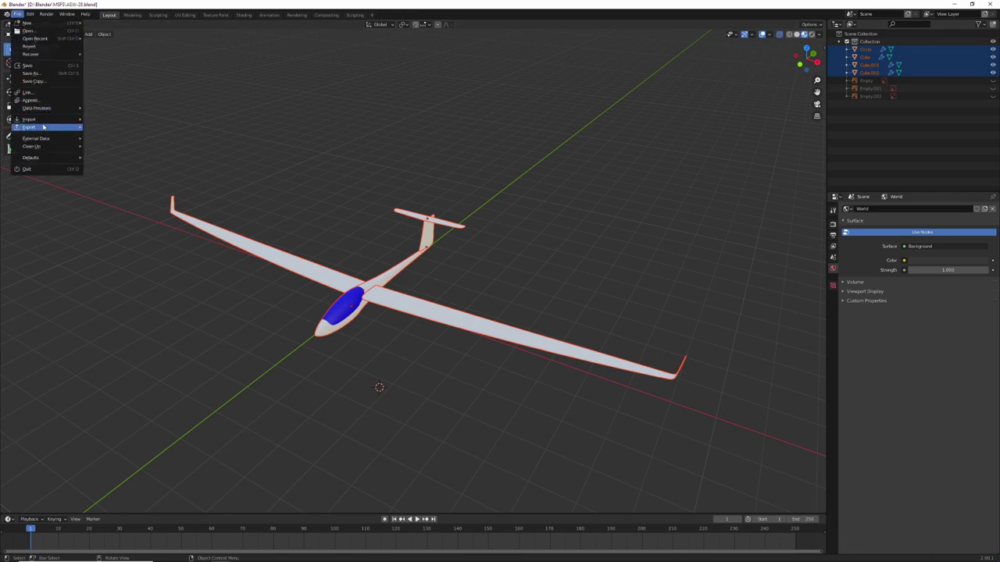
mouse_move(44, 127)
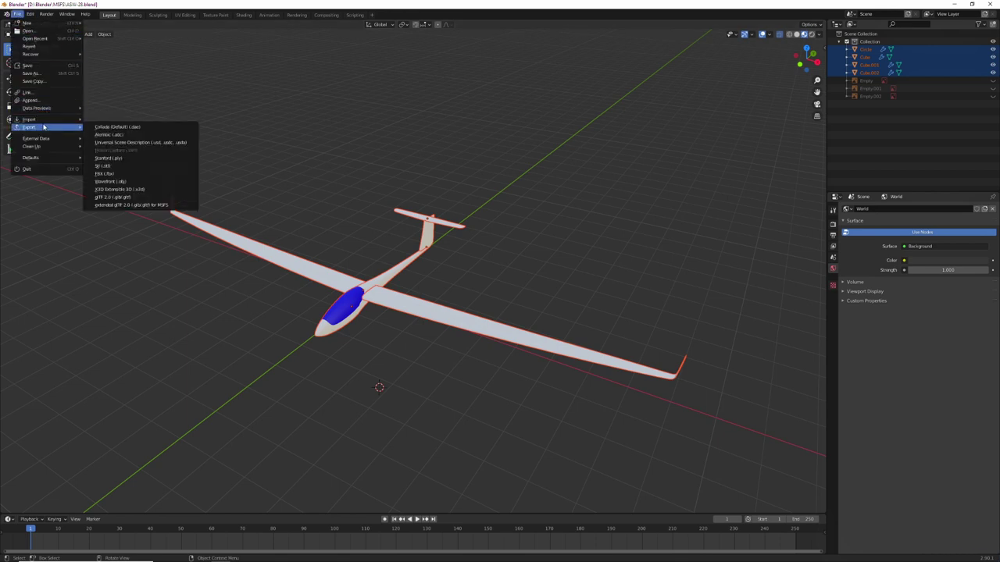
click(150, 206)
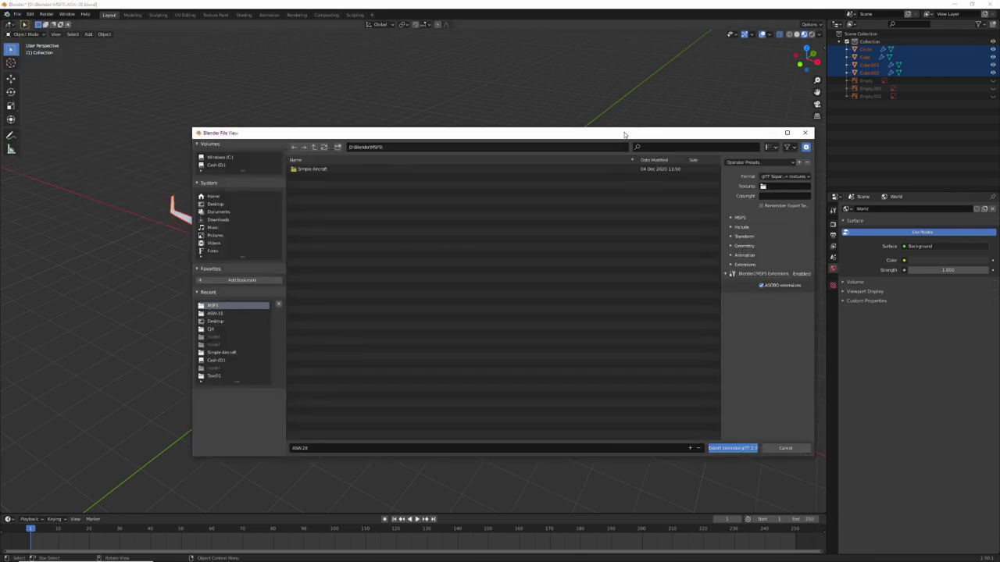
drag(624, 134, 558, 122)
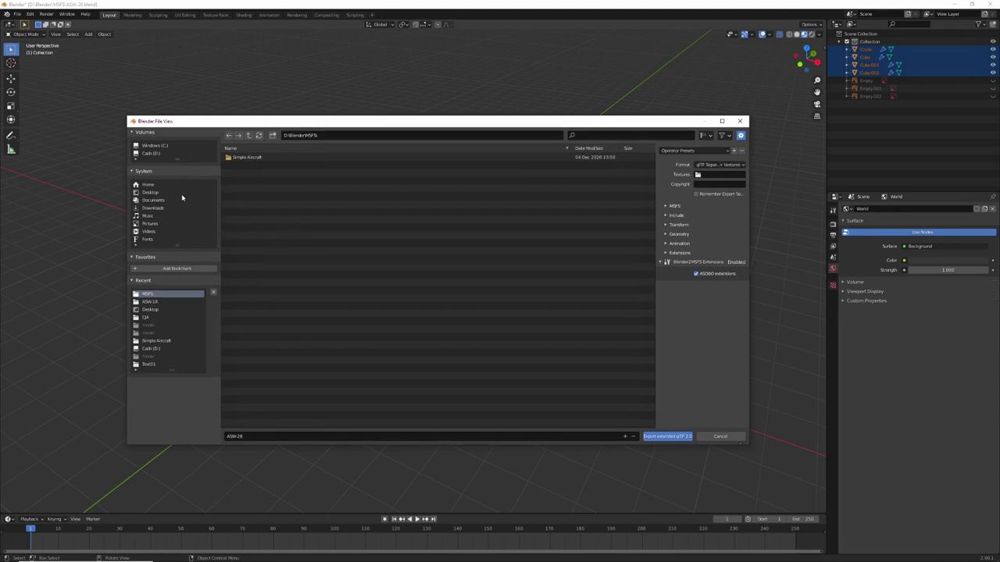
Step: Set the export destination to the ASW-28 Glider Project folder inside MSFS Projects on drive D
click(149, 156)
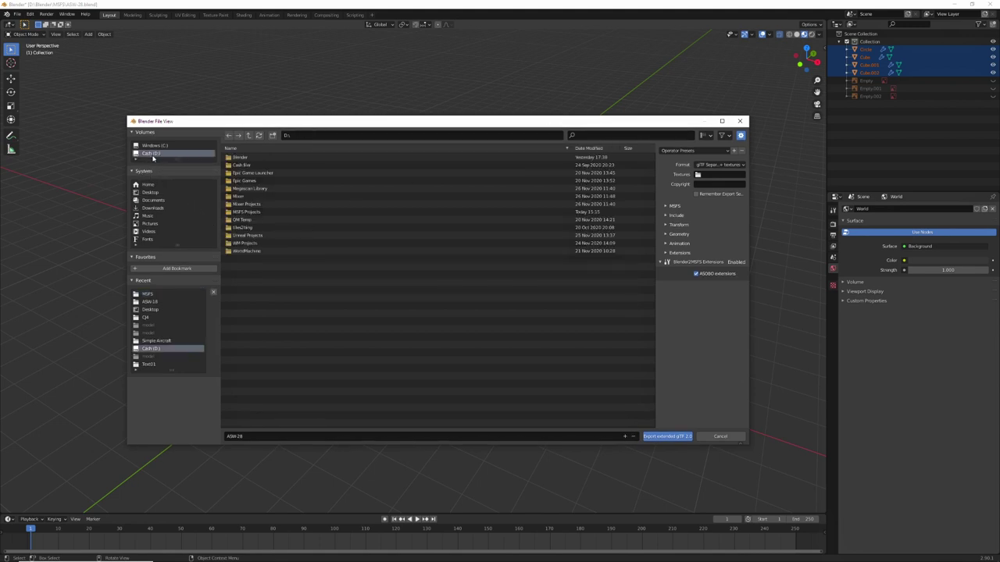
double_click(260, 213)
click(268, 158)
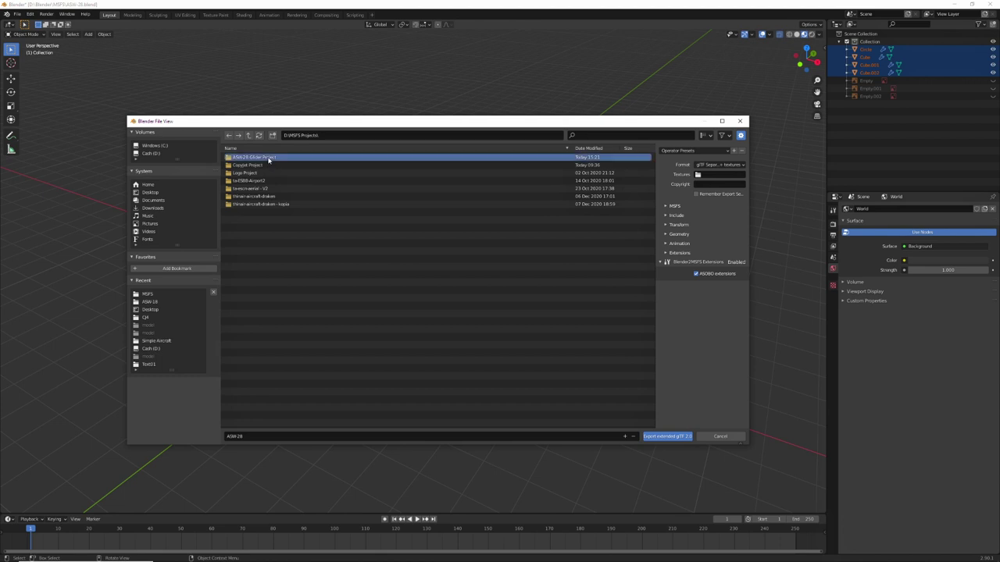
double_click(268, 157)
click(260, 175)
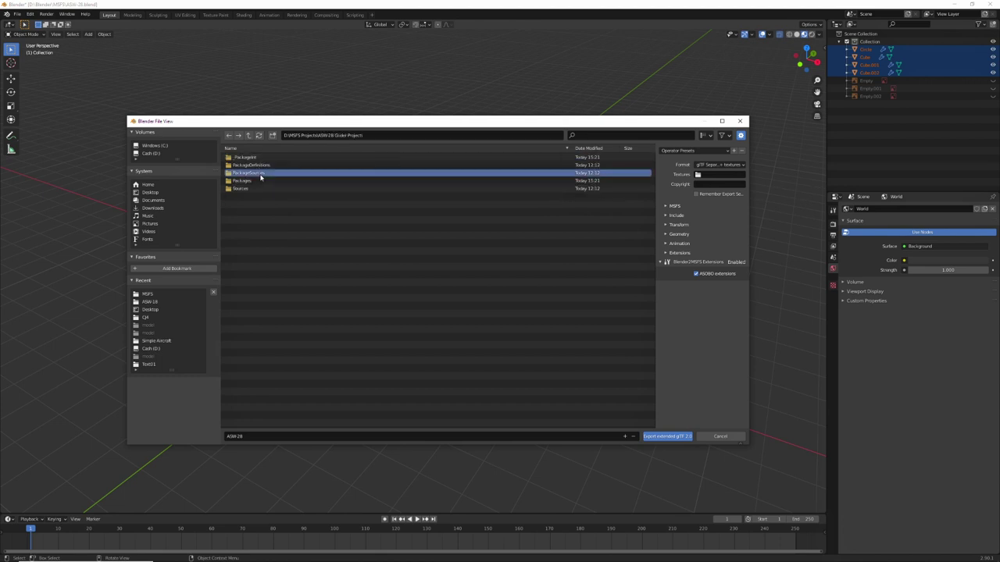
double_click(261, 175)
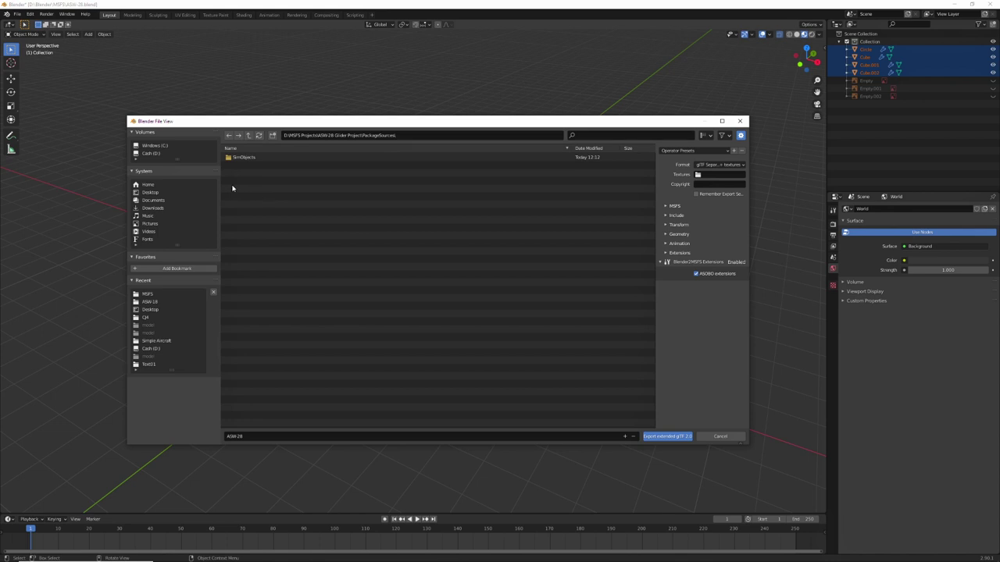
click(248, 136)
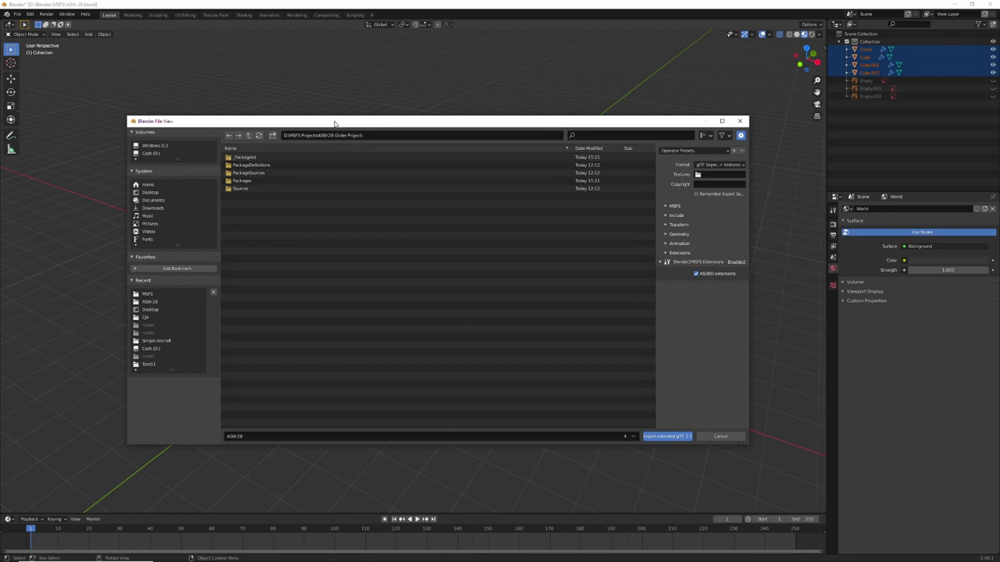
drag(335, 123, 358, 135)
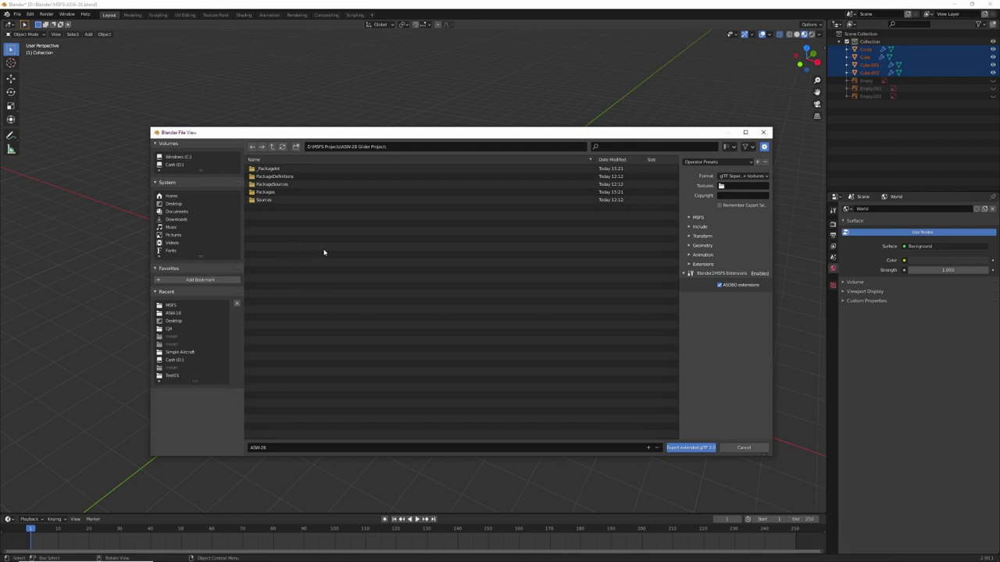
Step: Point out the project's Packages folder and view the simulator's Community folder in File Explorer
click(266, 193)
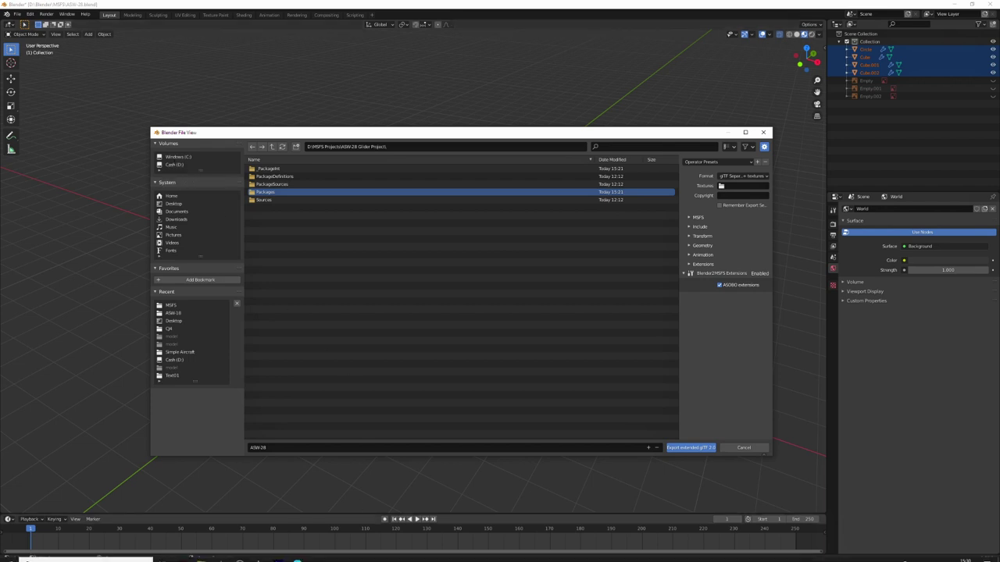
click(201, 555)
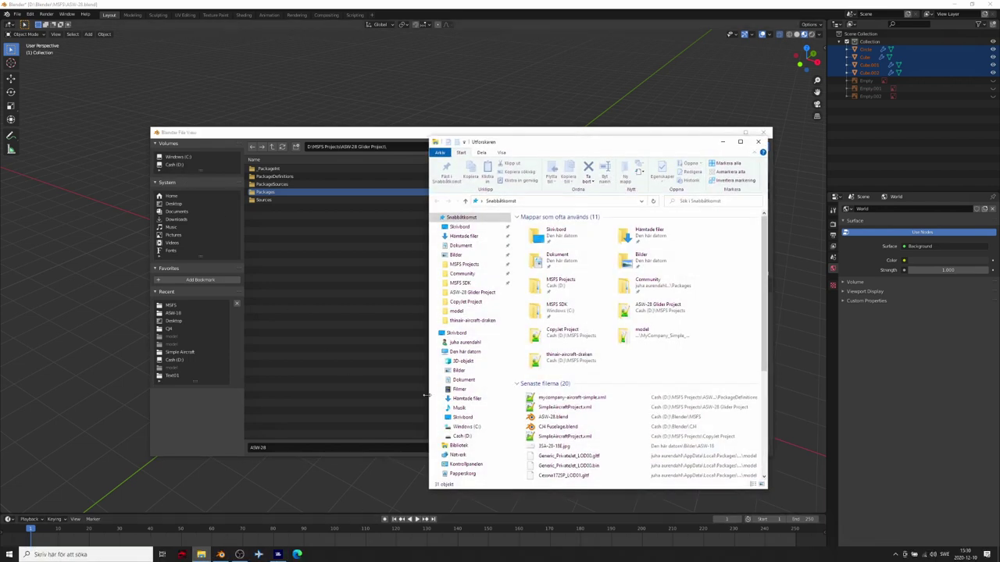
click(463, 274)
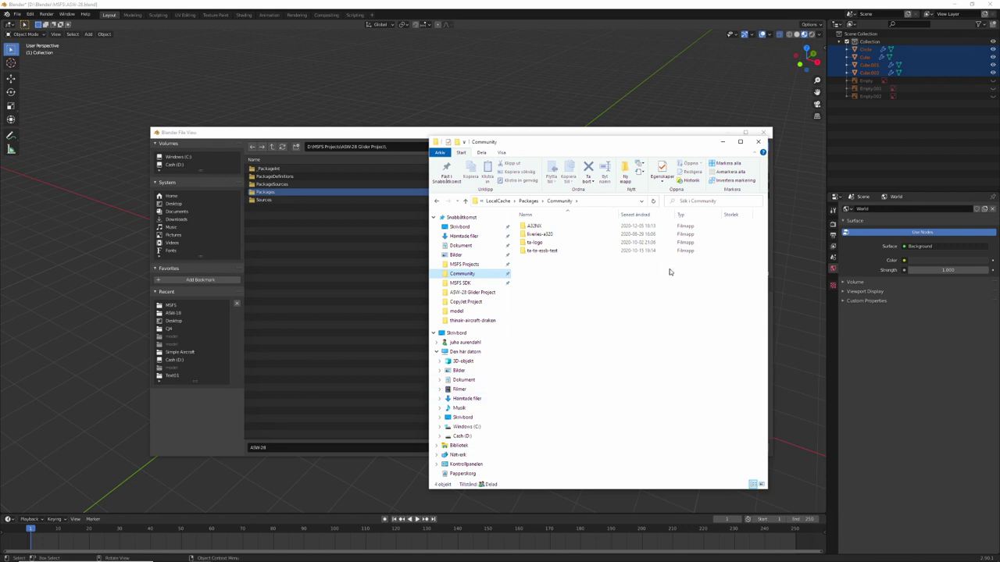
click(381, 320)
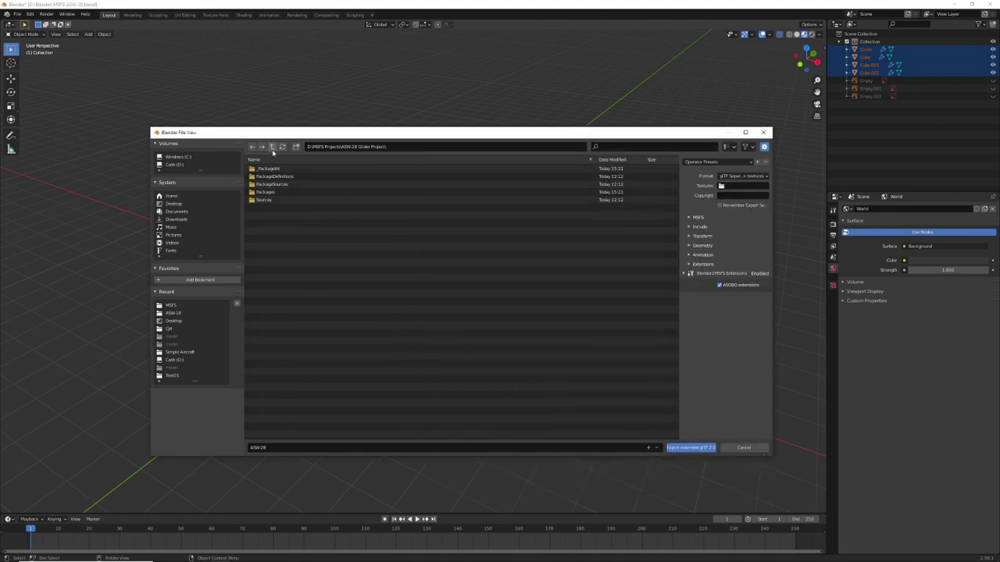
Step: Set the export destination to PackageSources\SimObjects\Airplanes\MyCompany_Simple_Aircraft\model and choose SimpleAircraft_LOD00.gltf as the file to overwrite
double_click(275, 185)
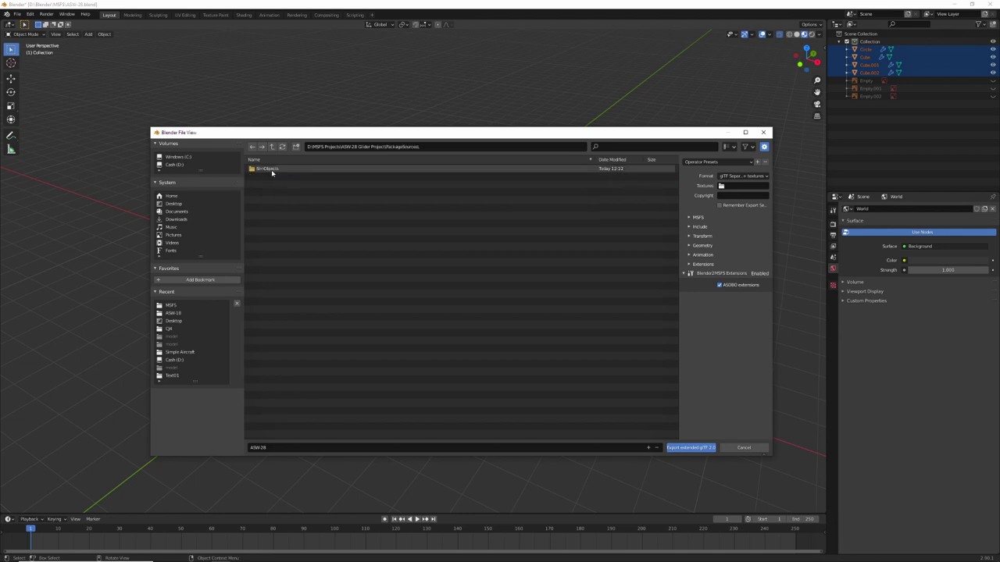
double_click(273, 170)
click(271, 170)
double_click(271, 170)
double_click(266, 170)
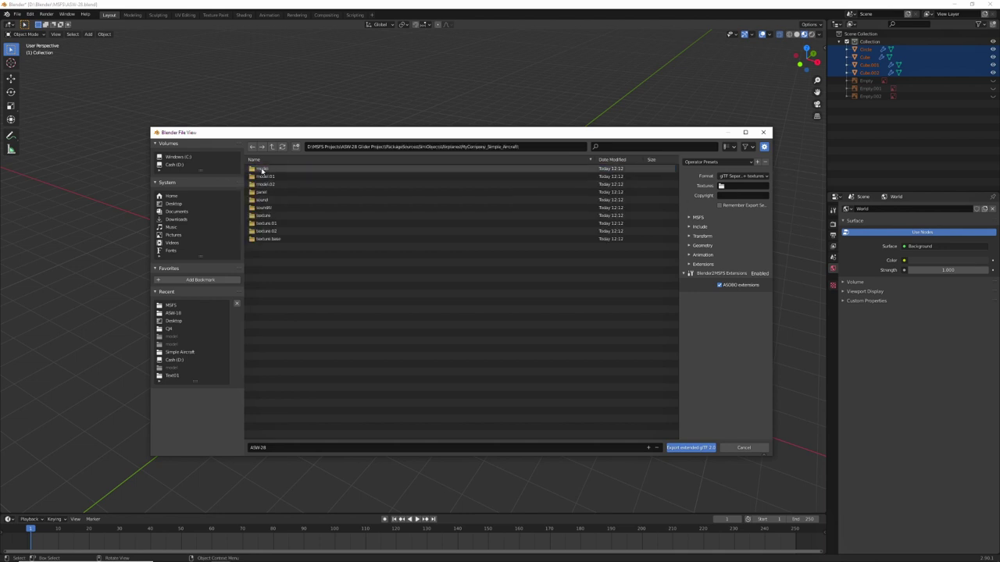
double_click(262, 169)
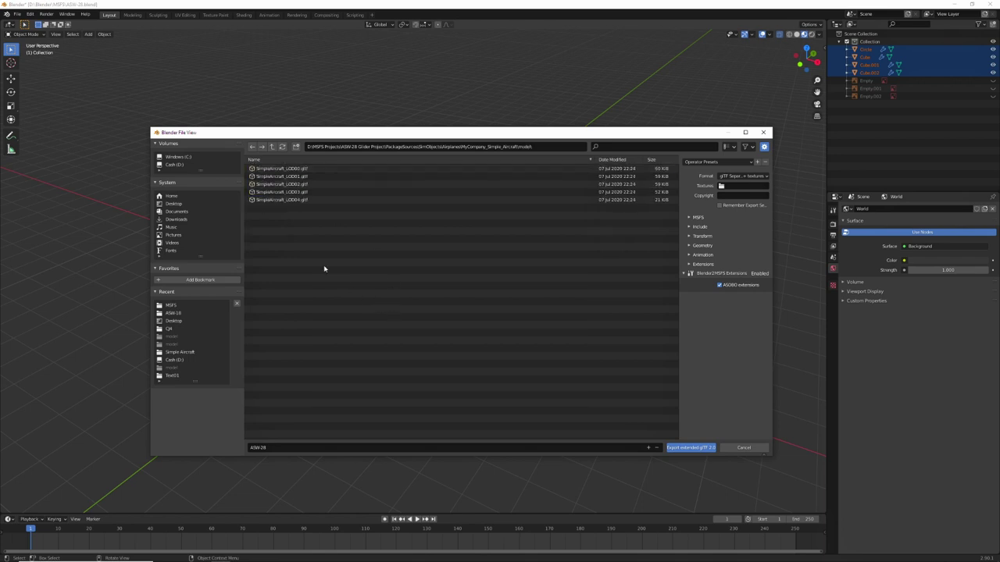
click(295, 169)
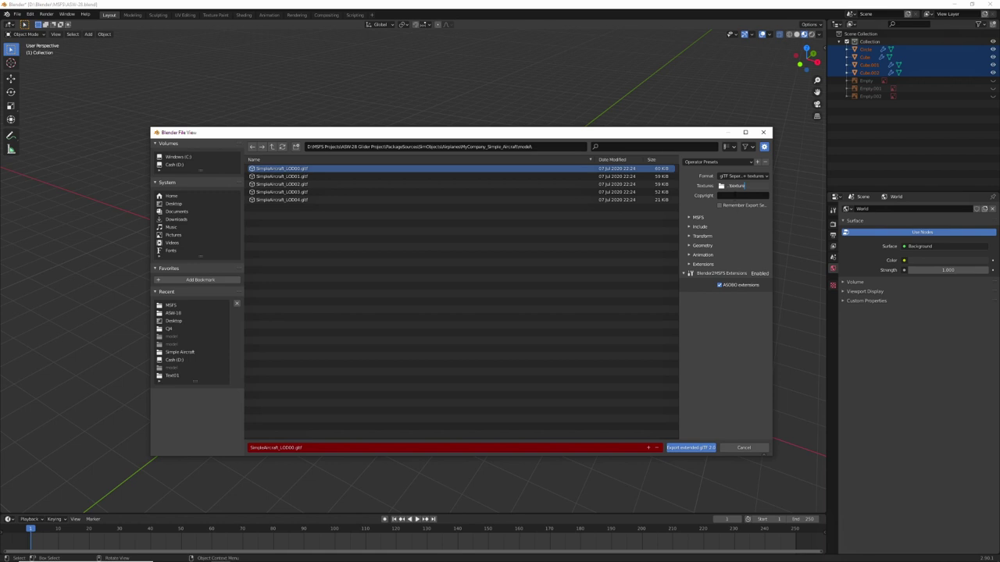
Step: Direct the exported textures to the ..\texture folder and limit the export to selected objects, reviewing the transform, geometry and animation options
click(689, 217)
click(691, 217)
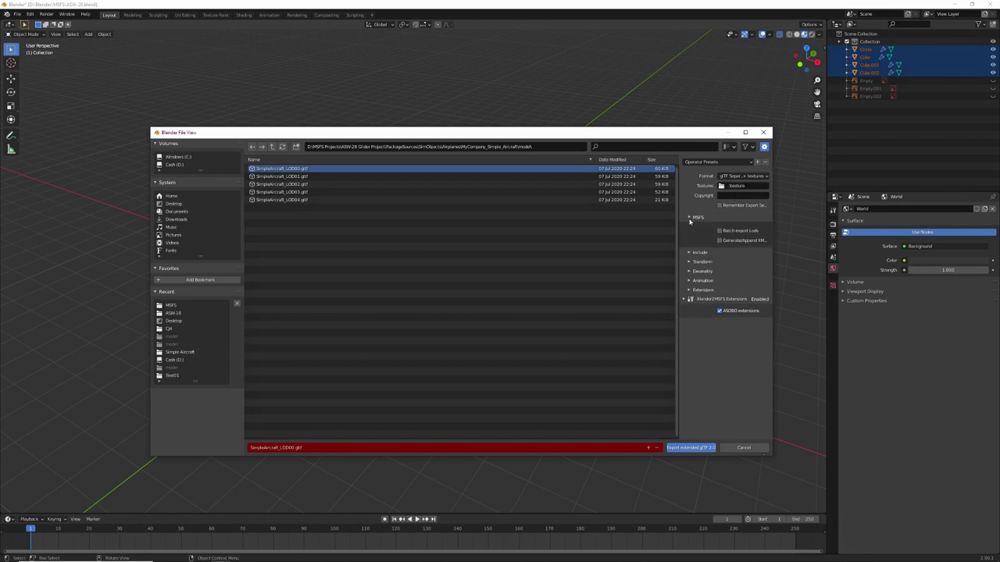
click(729, 252)
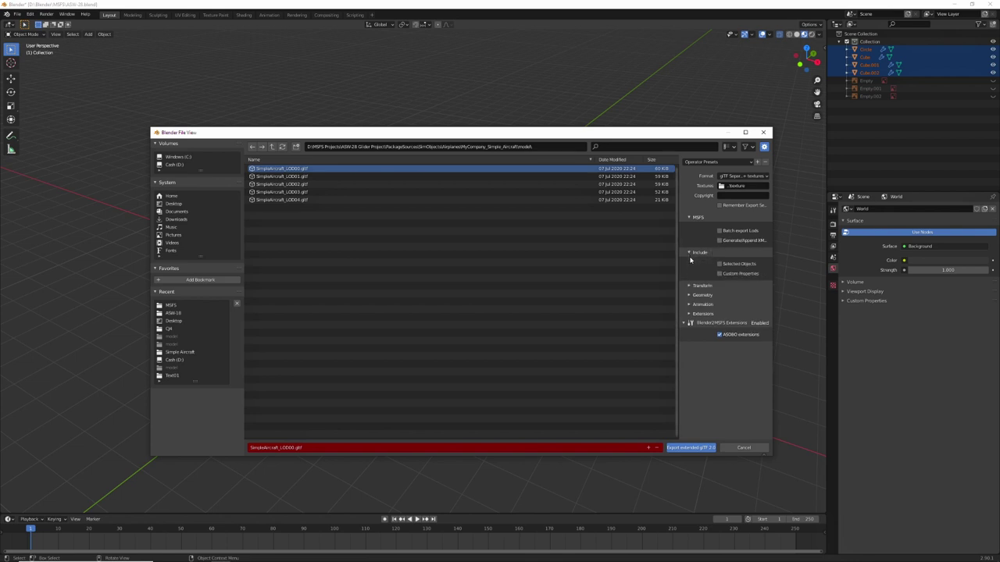
click(720, 264)
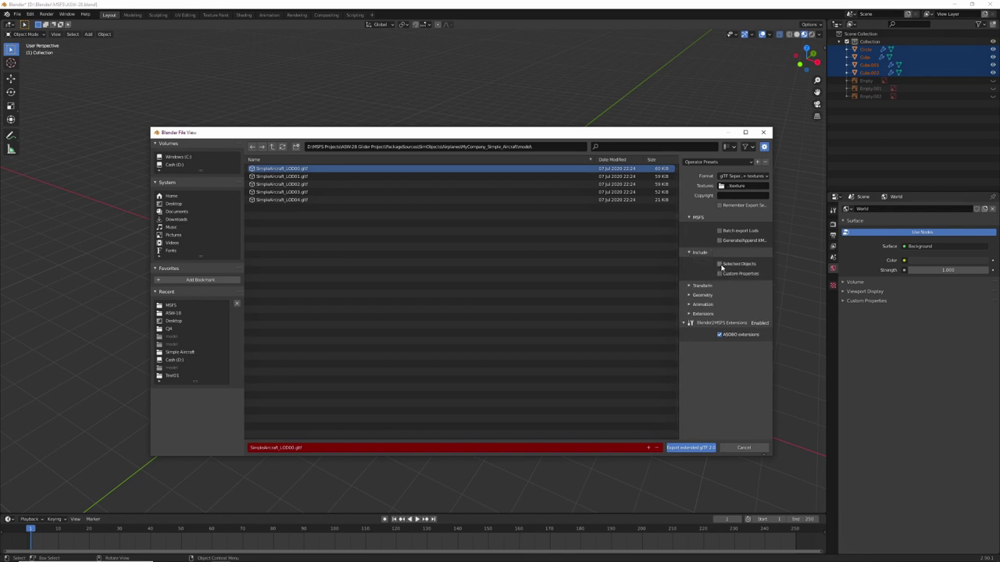
click(688, 287)
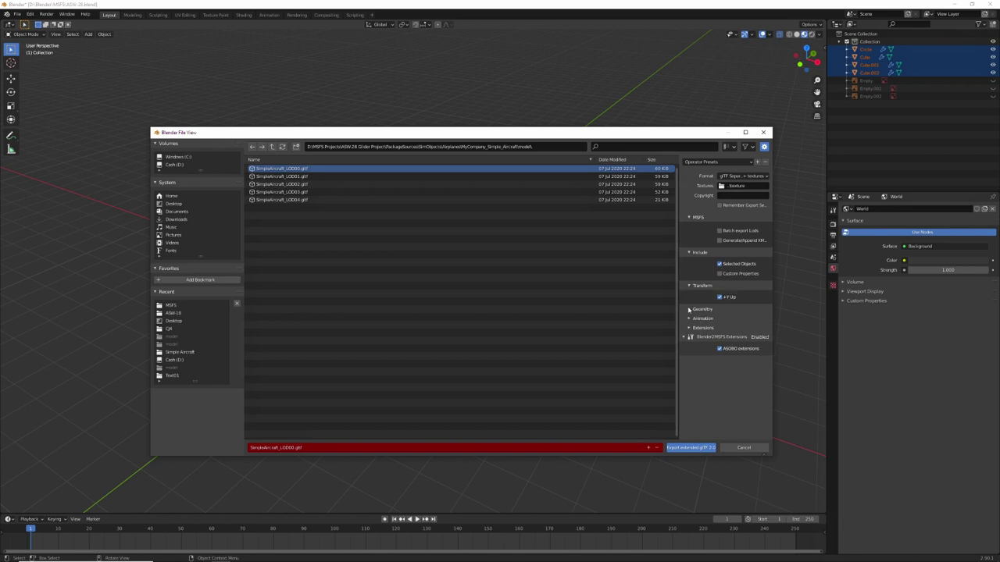
click(688, 311)
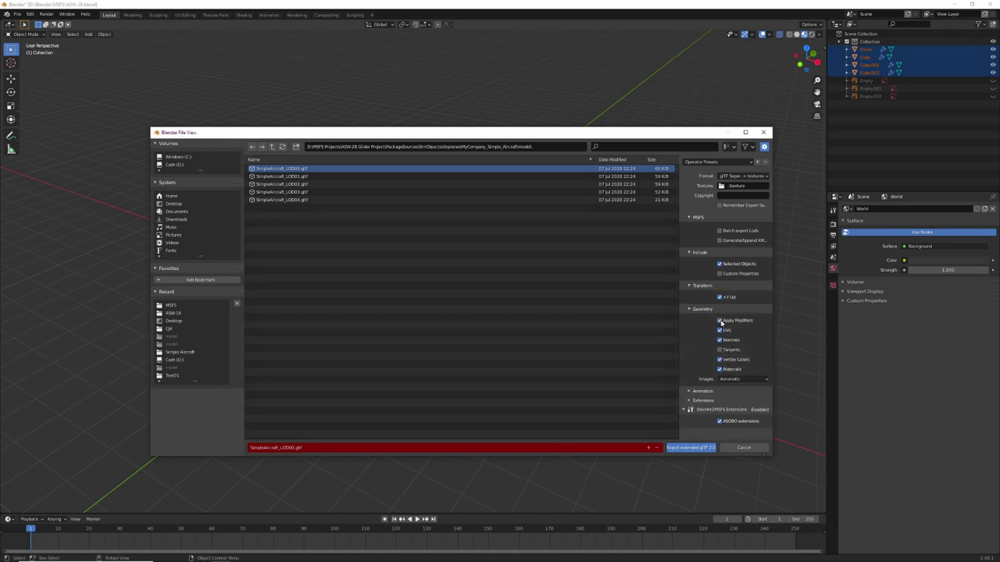
click(690, 391)
scroll(695, 381, down, 1)
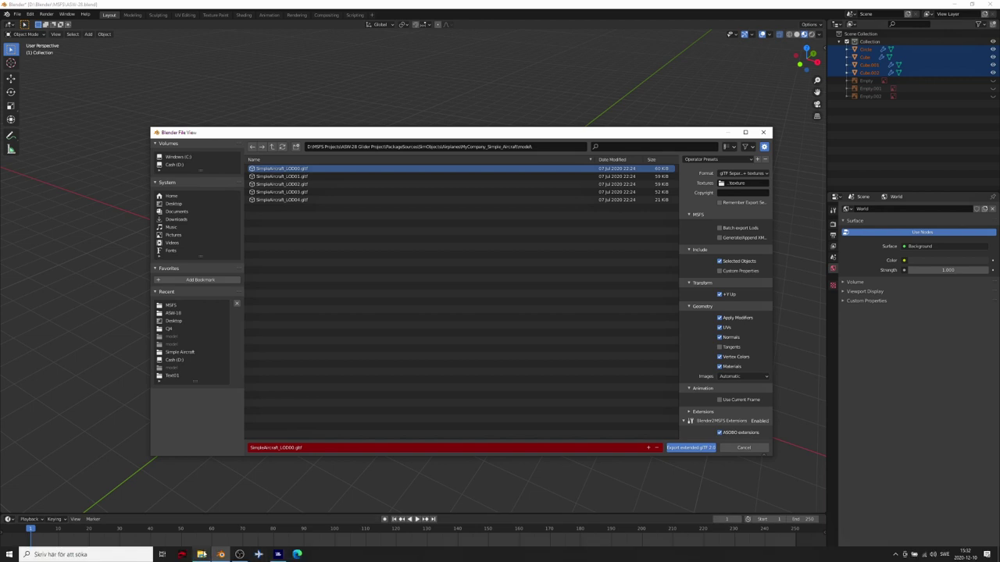
Step: Switch to File Explorer and open the ASW-28 Glider Project's model folder under PackageSources\SimObjects\Airplanes\MyCompany_Simple_Aircraft
click(201, 554)
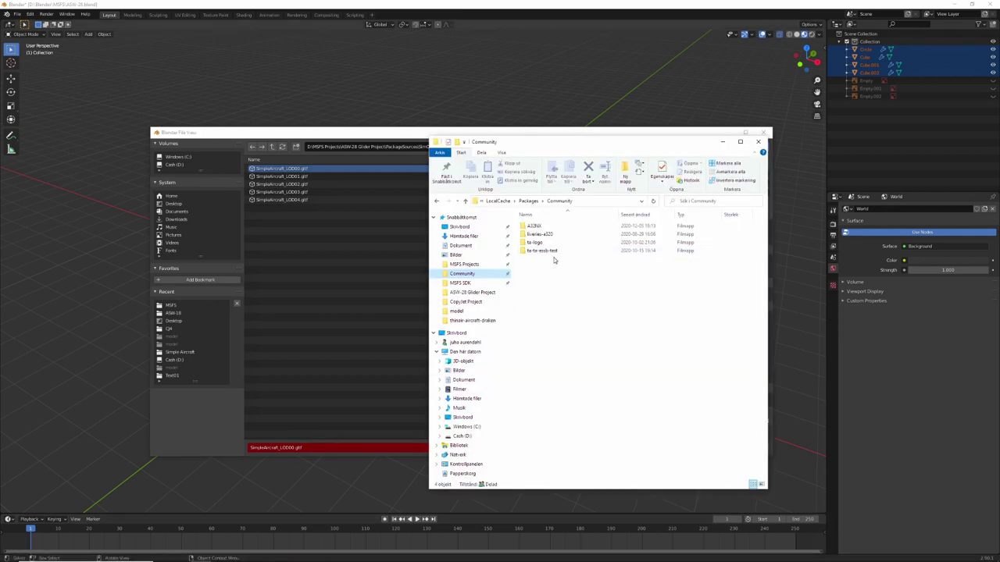
click(466, 201)
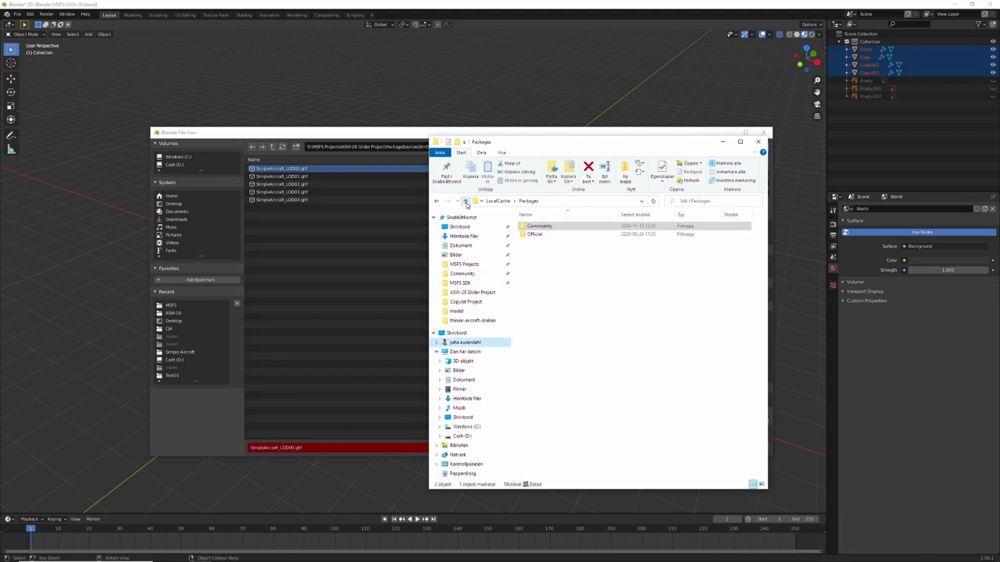
click(462, 265)
double_click(547, 226)
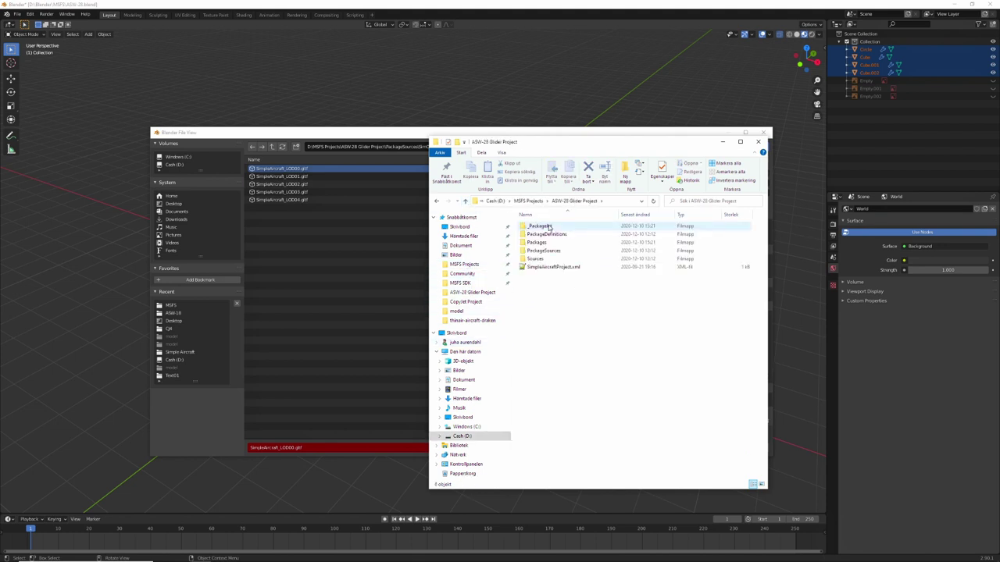
double_click(545, 250)
double_click(539, 227)
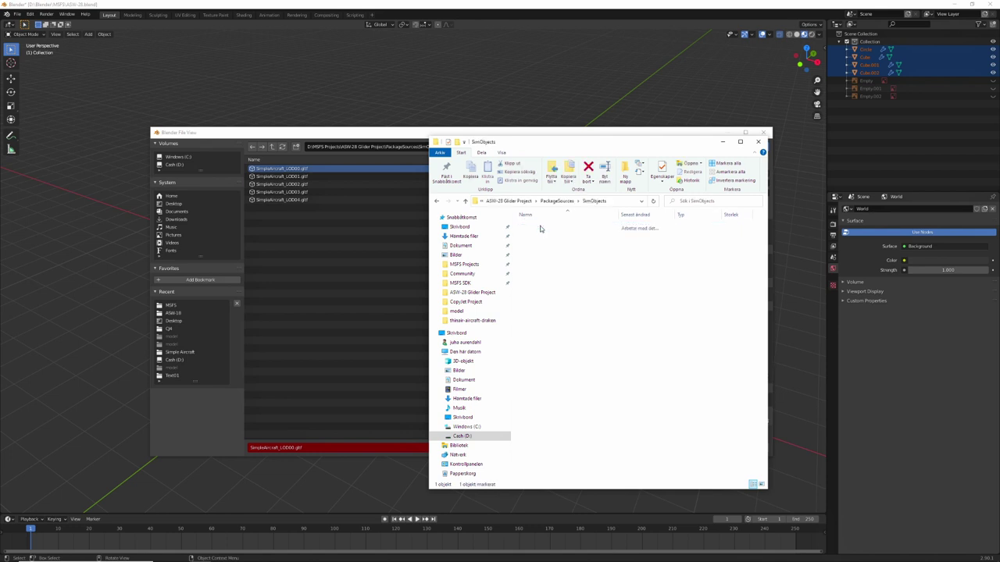
double_click(540, 227)
double_click(542, 229)
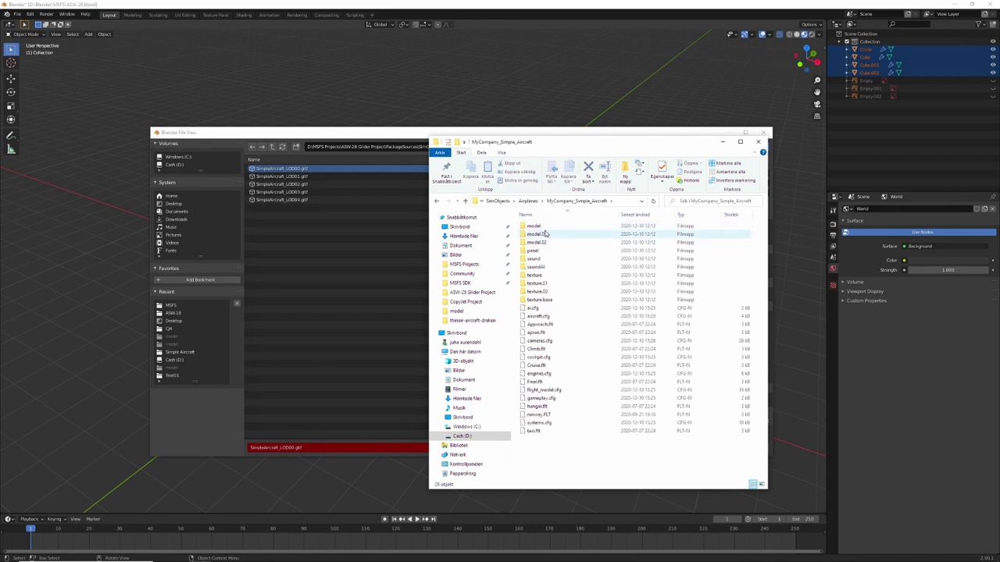
click(538, 227)
double_click(537, 228)
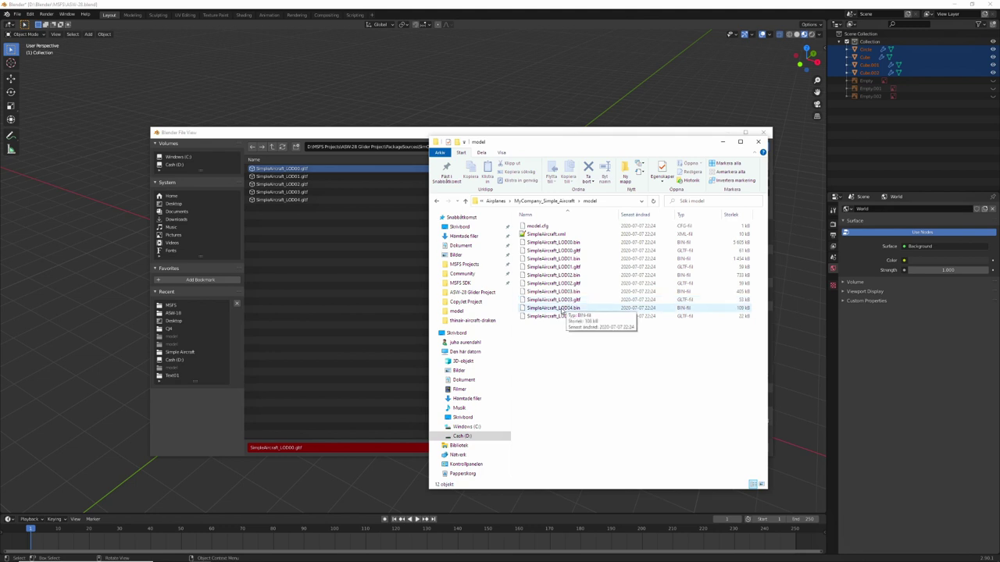
Step: Check the aircraft's texture folder in File Explorer and export the selected glider parts as extended glTF over SimpleAircraft_LOD00.gltf
click(466, 202)
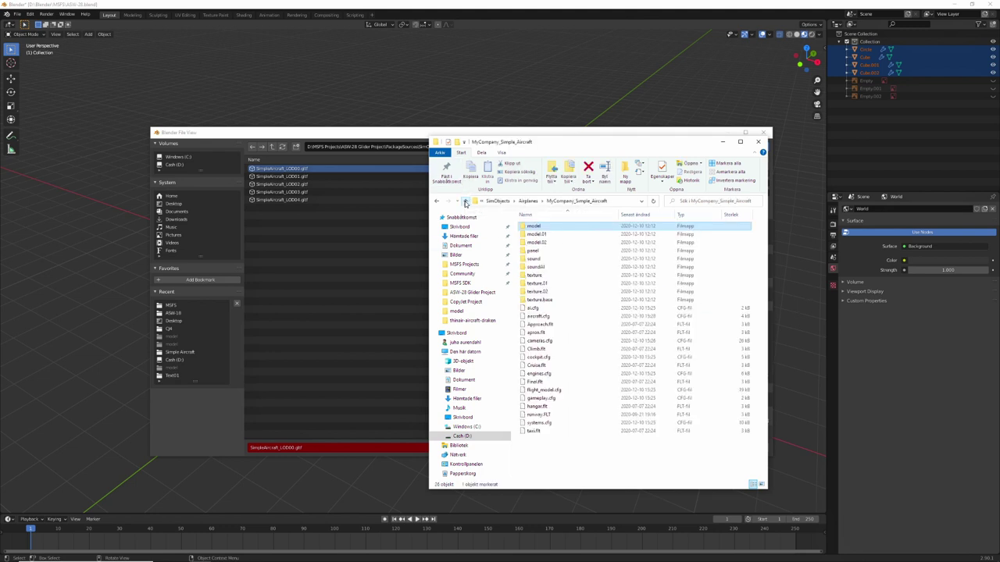
double_click(535, 275)
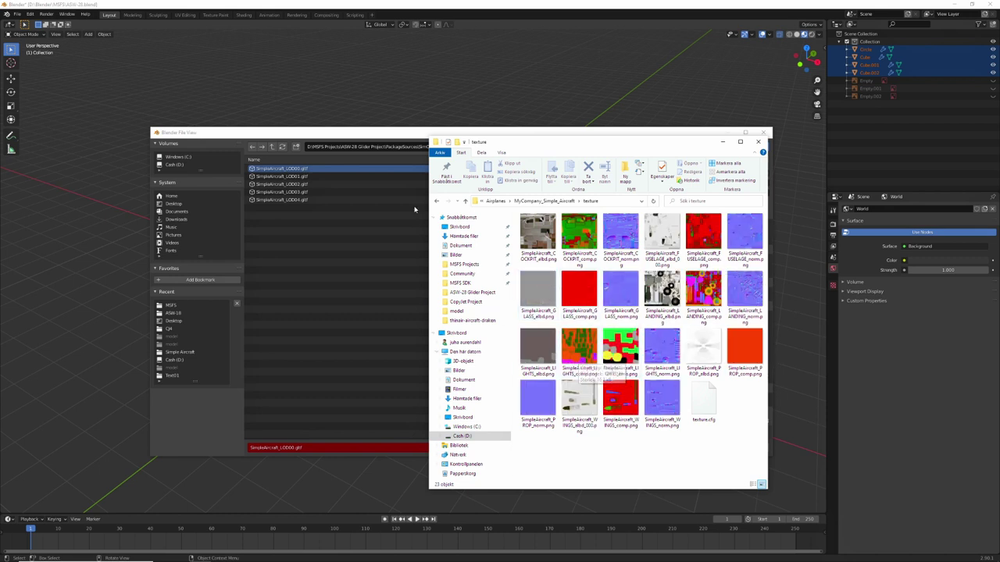
click(401, 138)
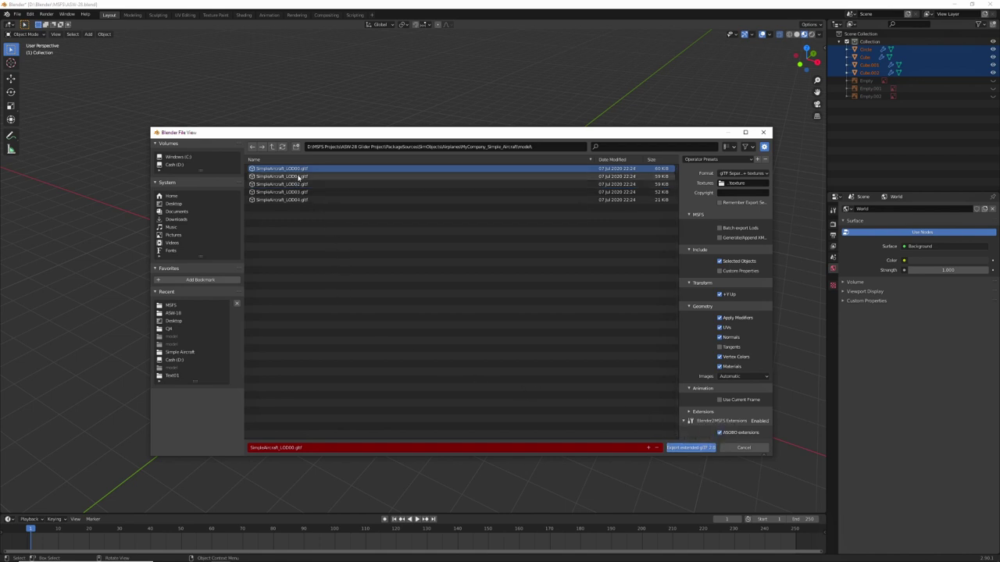
click(688, 449)
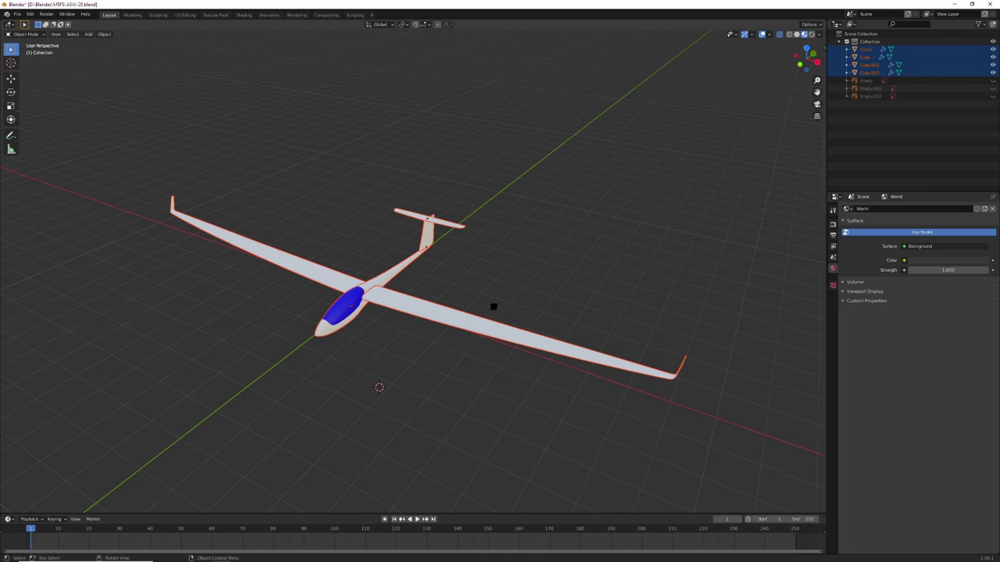
Step: Select the glider's wing and inspect its mesh in Edit Mode, returning to Object Mode
click(469, 322)
key(Tab)
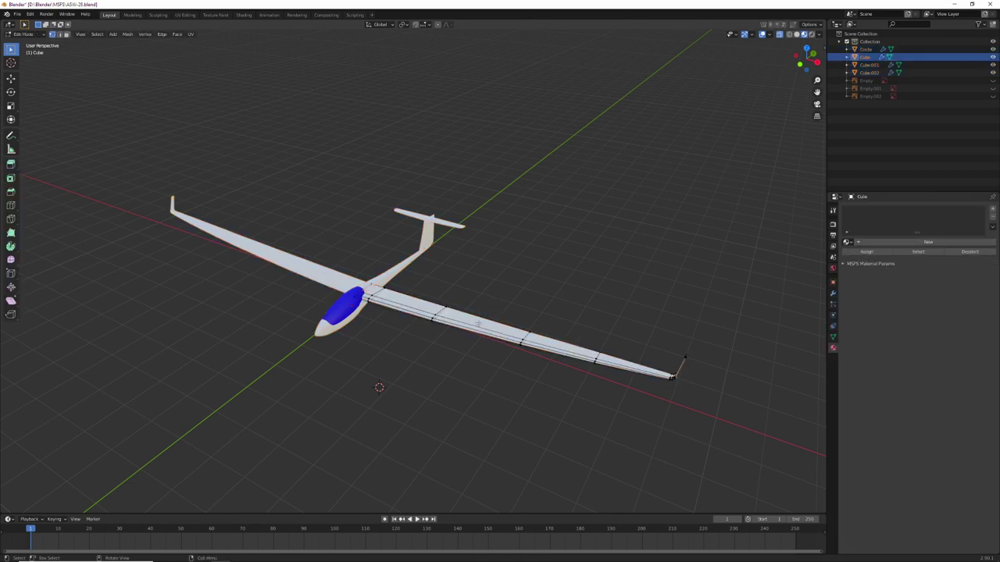
key(Tab)
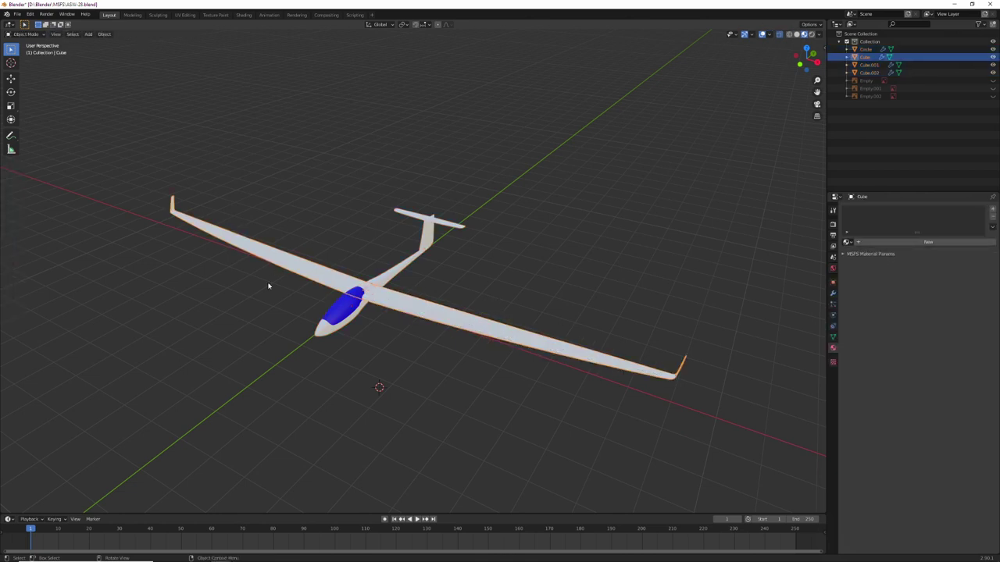
Step: Switch to Microsoft Flight Simulator and open SimpleAircraftProject.xml from the ASW-28 Glider Project folder in the Project Editor
click(957, 5)
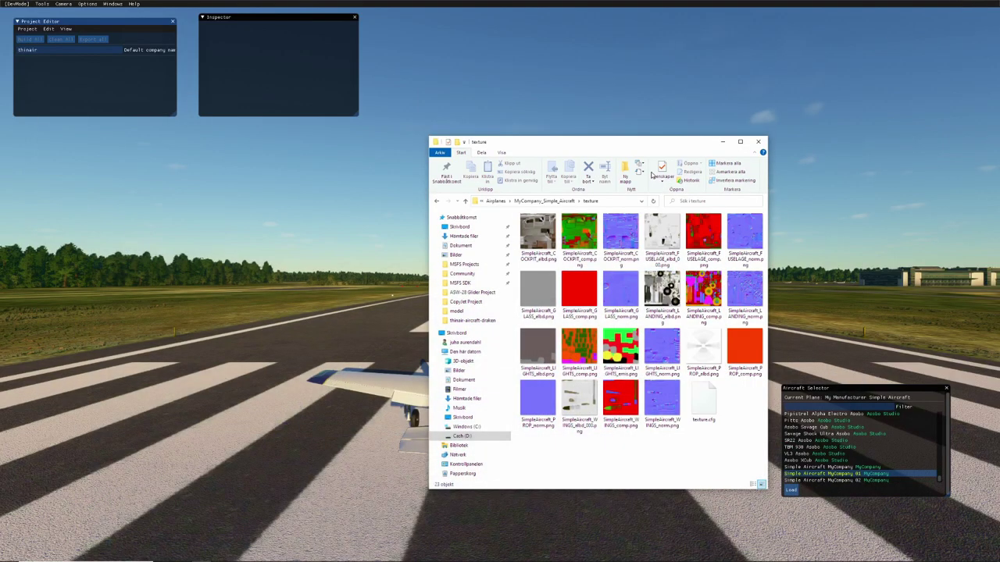
click(349, 365)
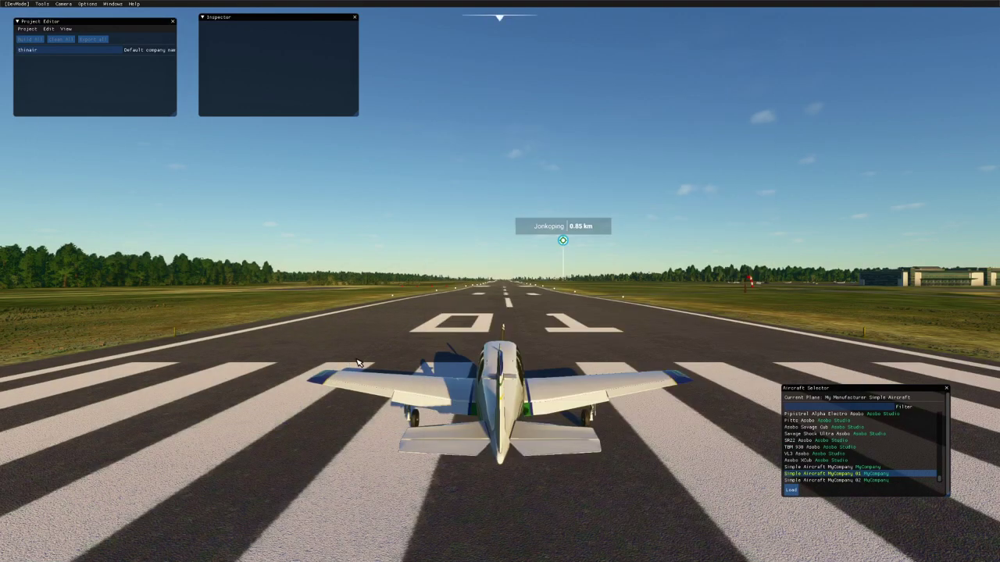
click(28, 29)
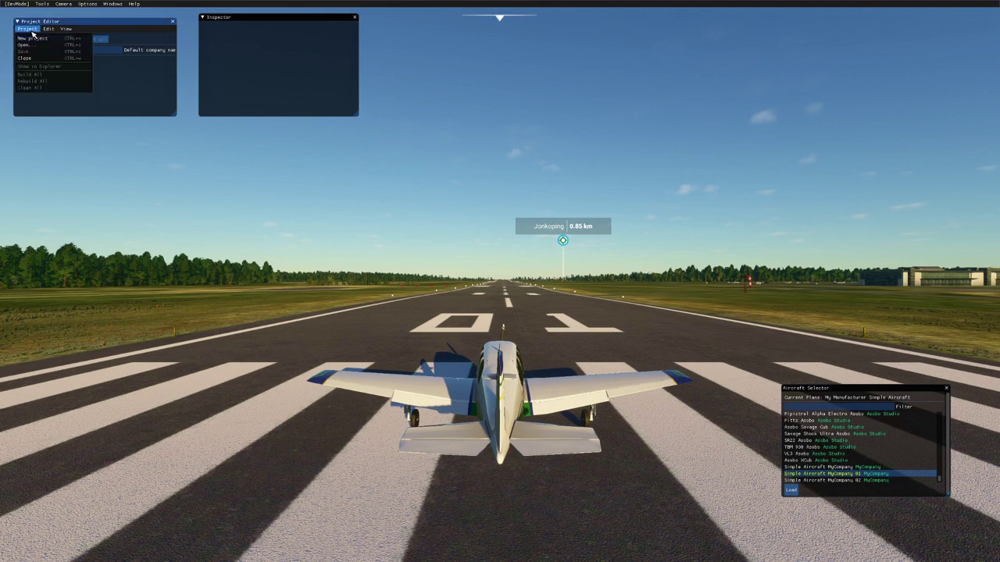
click(31, 45)
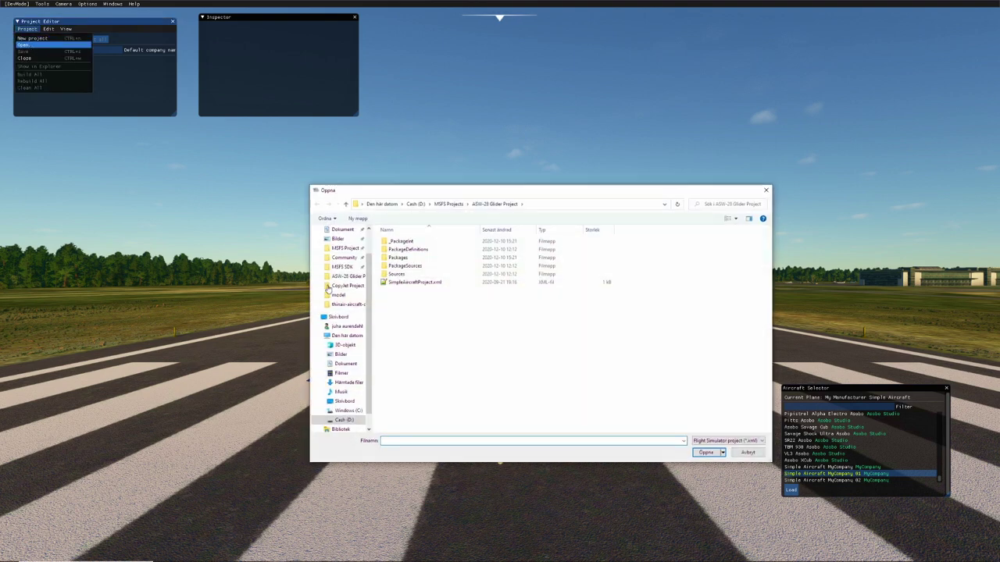
click(402, 285)
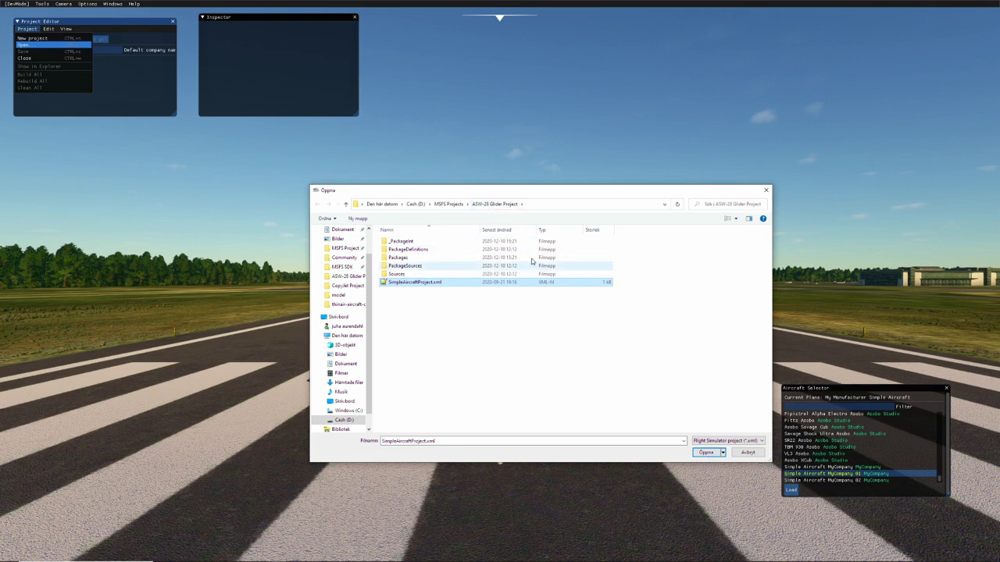
click(705, 453)
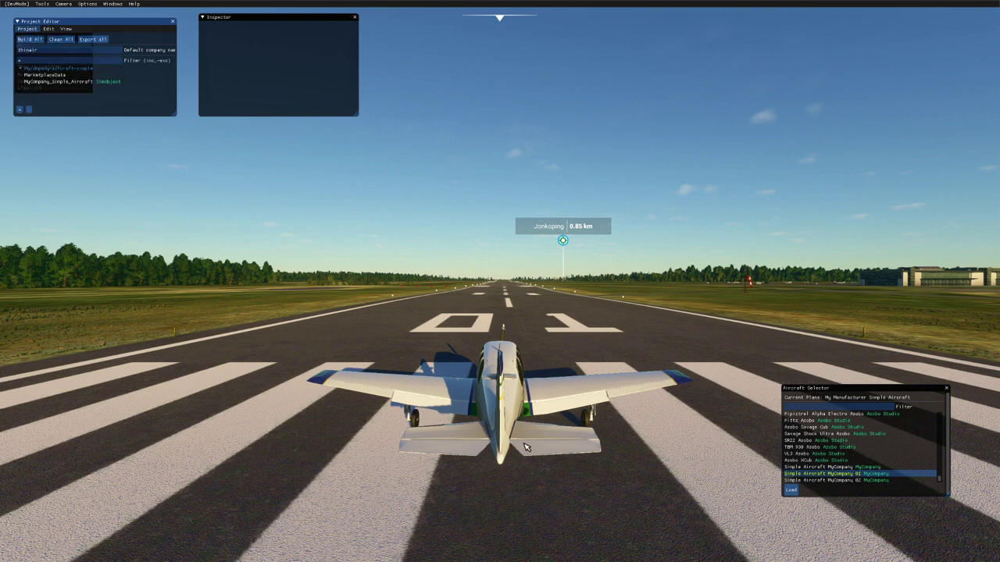
Step: Inspect the MyCompany_Simple_Aircraft asset's properties and the Simple Aircraft entries in the Aircraft Selector
click(69, 82)
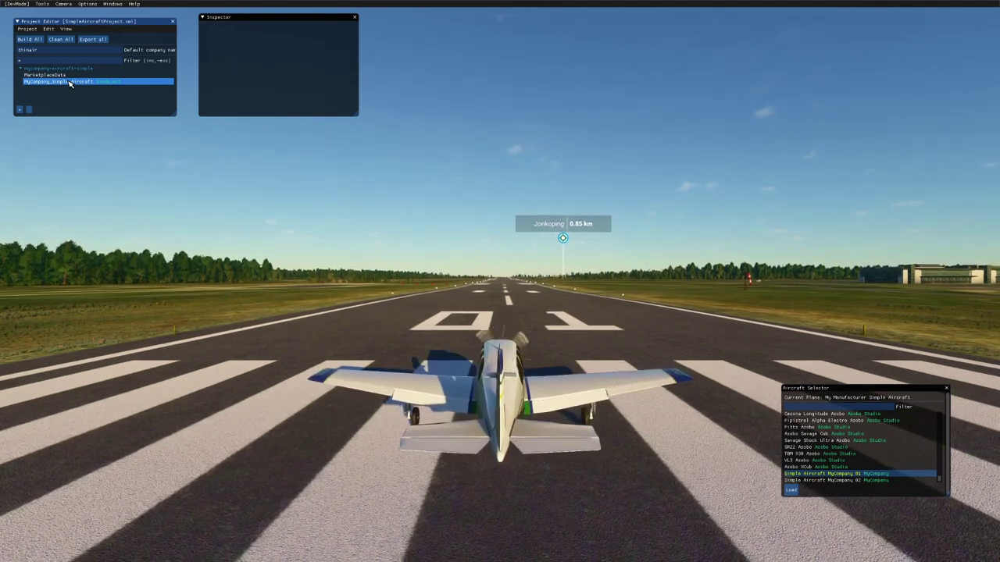
click(69, 82)
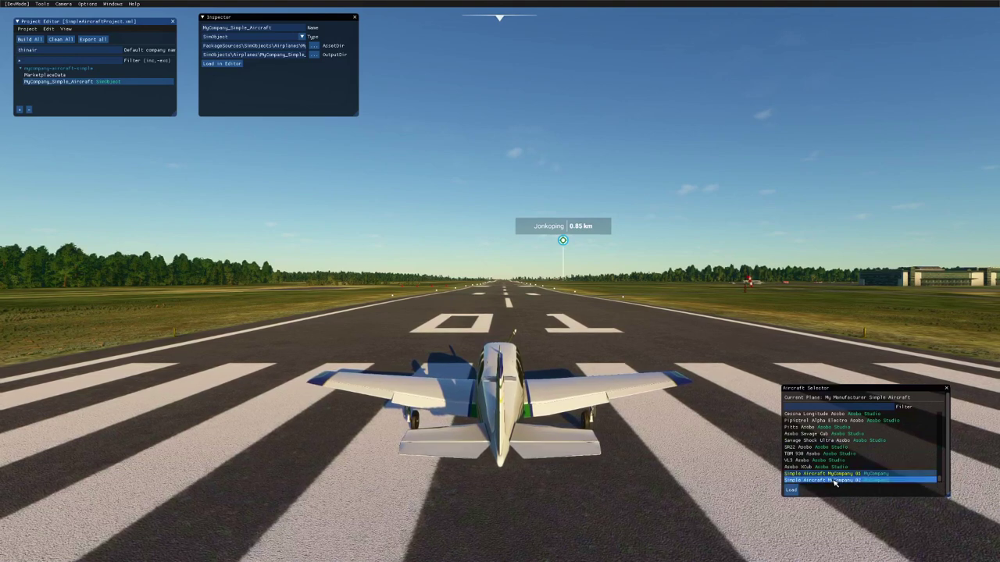
click(898, 480)
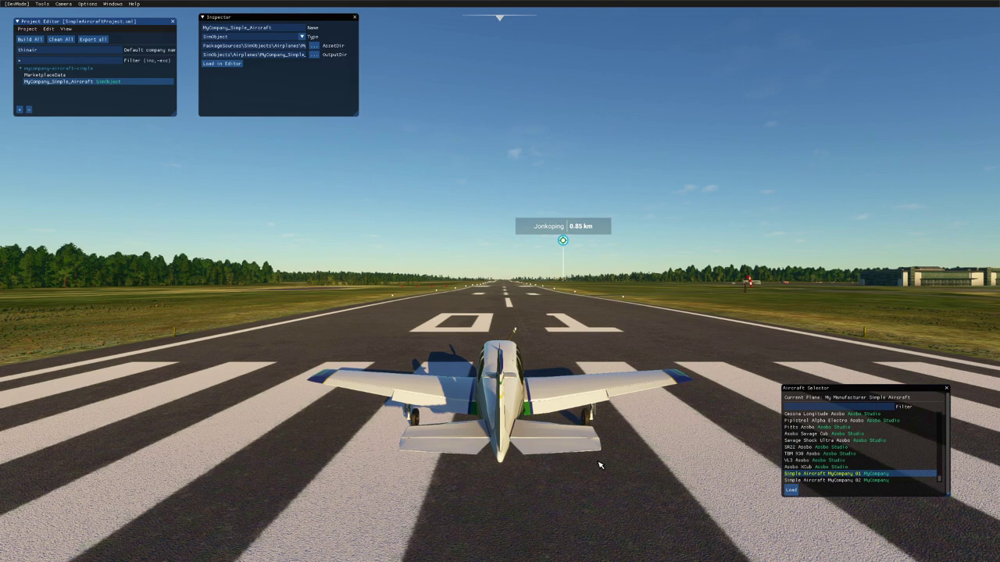
Step: Build the mycompany-aircraft-simple package and close the console
click(84, 70)
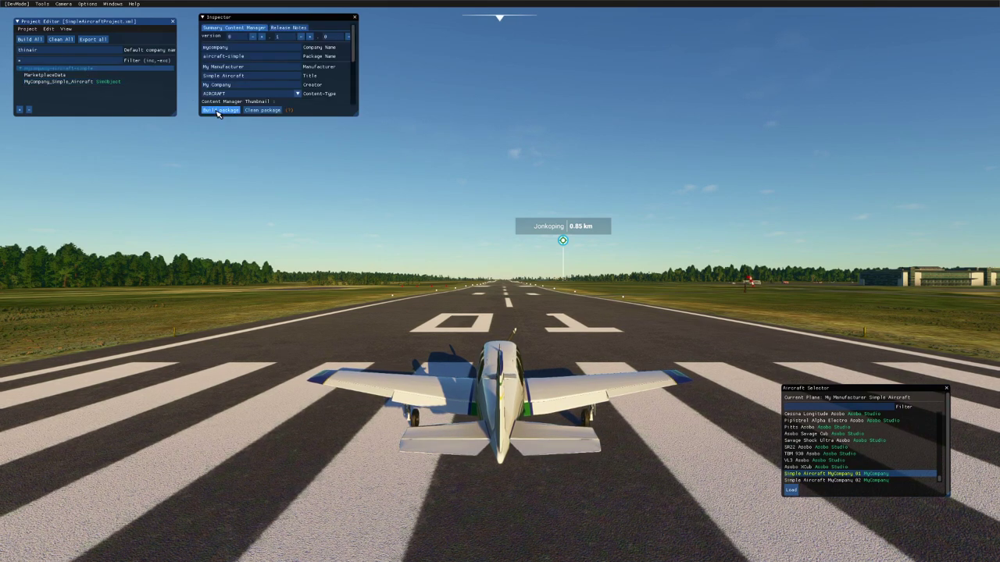
click(218, 111)
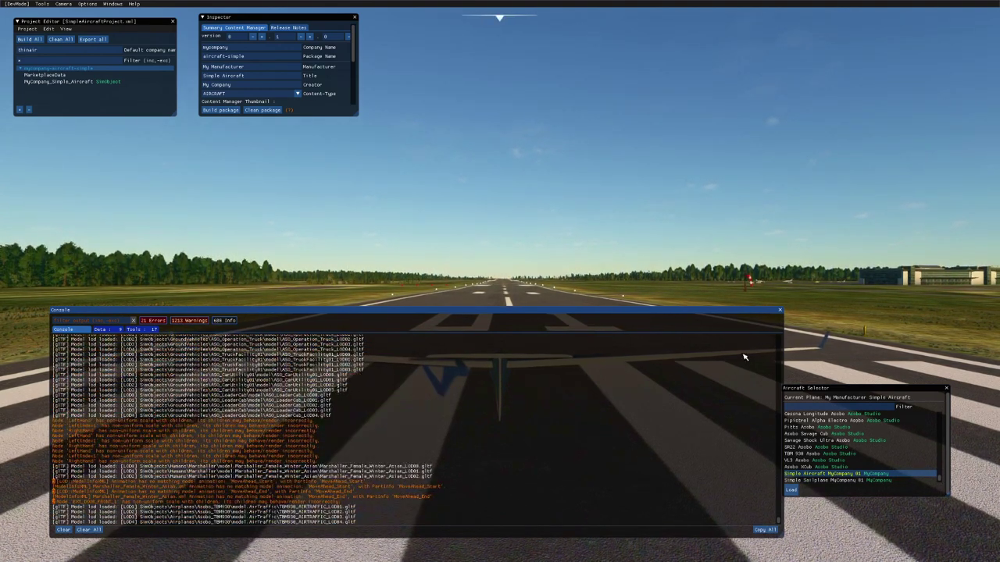
click(781, 310)
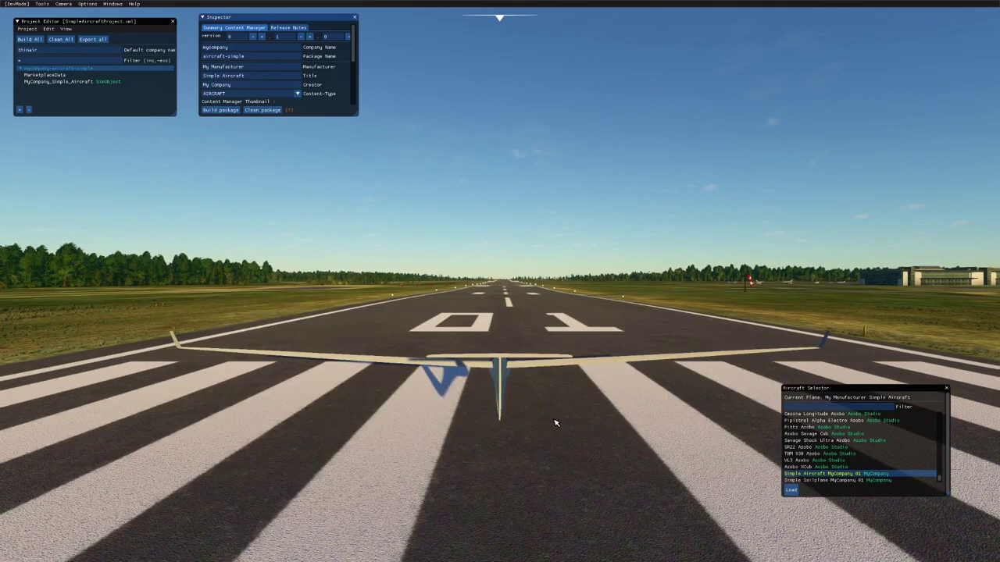
Step: Load Simple Aircraft MyCompany 01 onto the runway and close the Aircraft Selector
right_drag(336, 417, 419, 401)
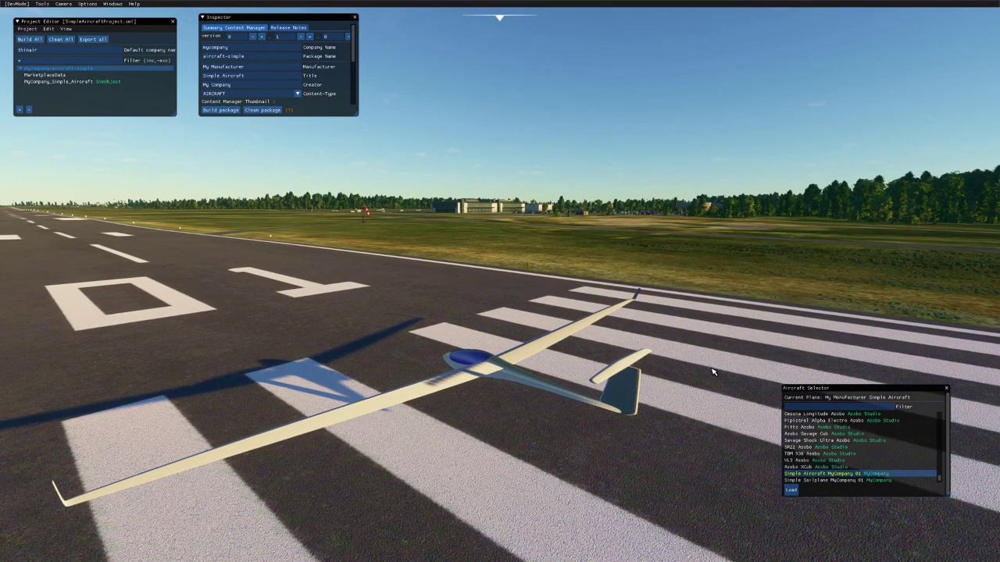
click(792, 491)
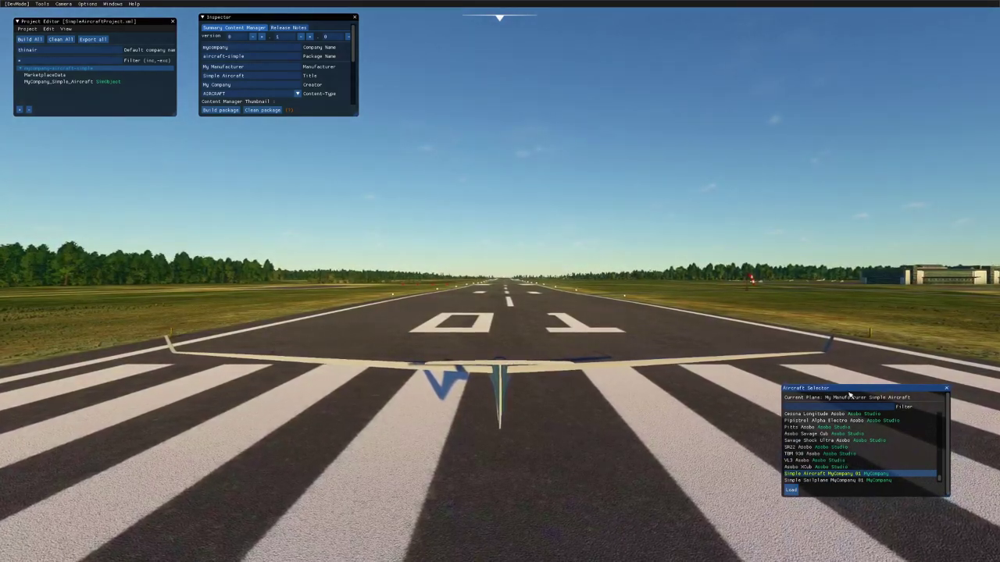
click(946, 388)
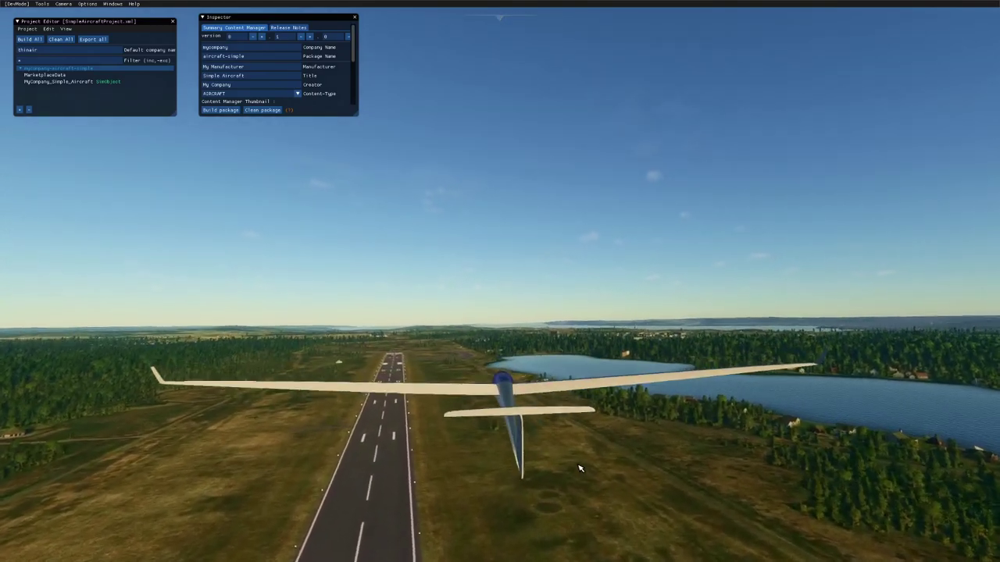
Step: Check the glider in flight from the cockpit camera and return to the external view
key(End)
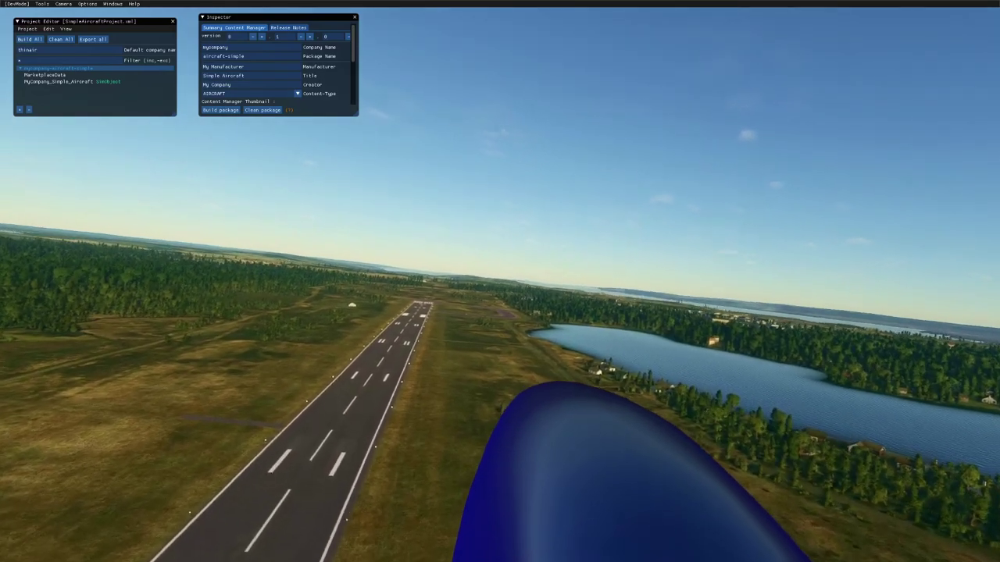
key(End)
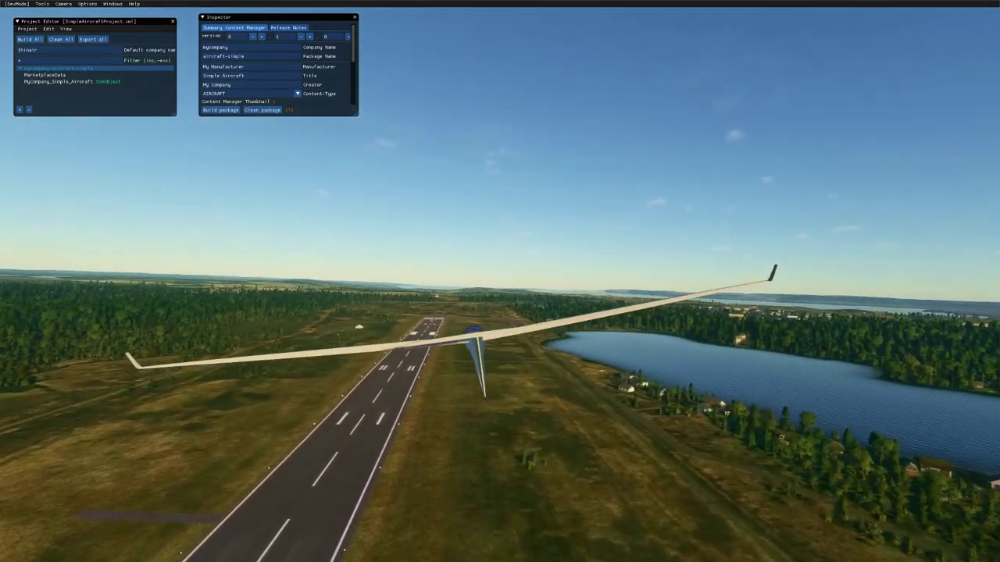
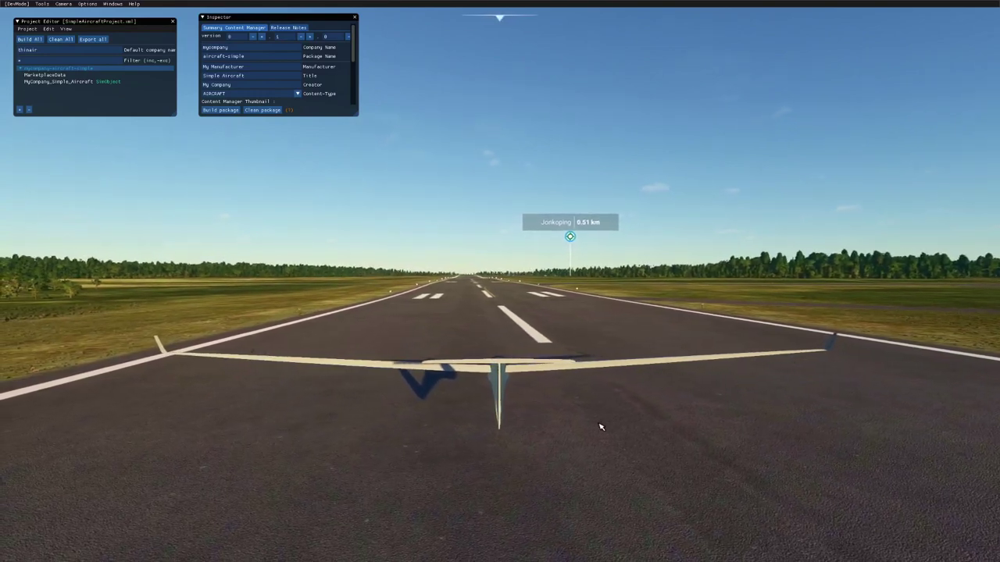
Step: Load MyCompany_Simple_Aircraft in the Aircraft Editor and review its weight and balance settings and geometry outlines around the glider
click(57, 83)
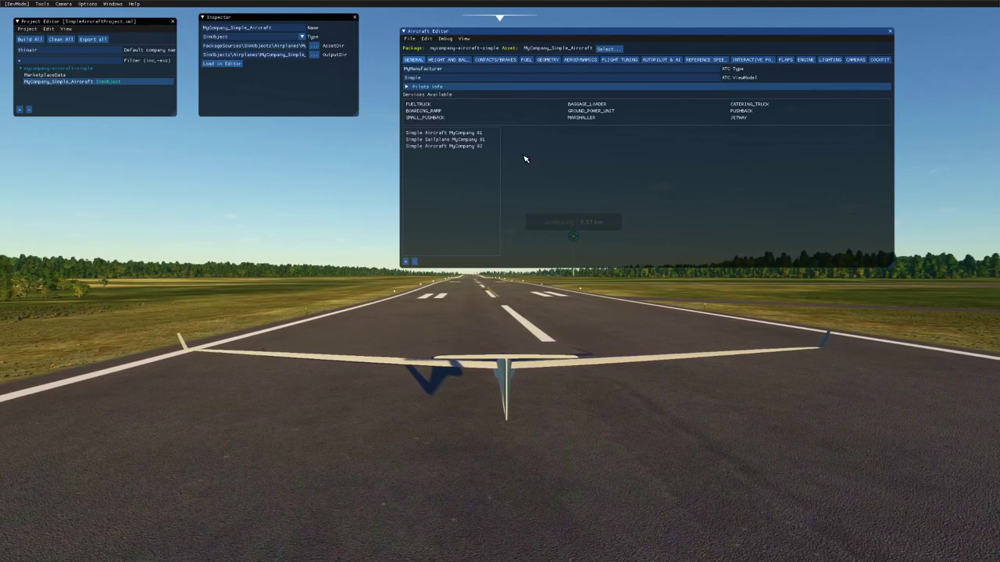
click(447, 60)
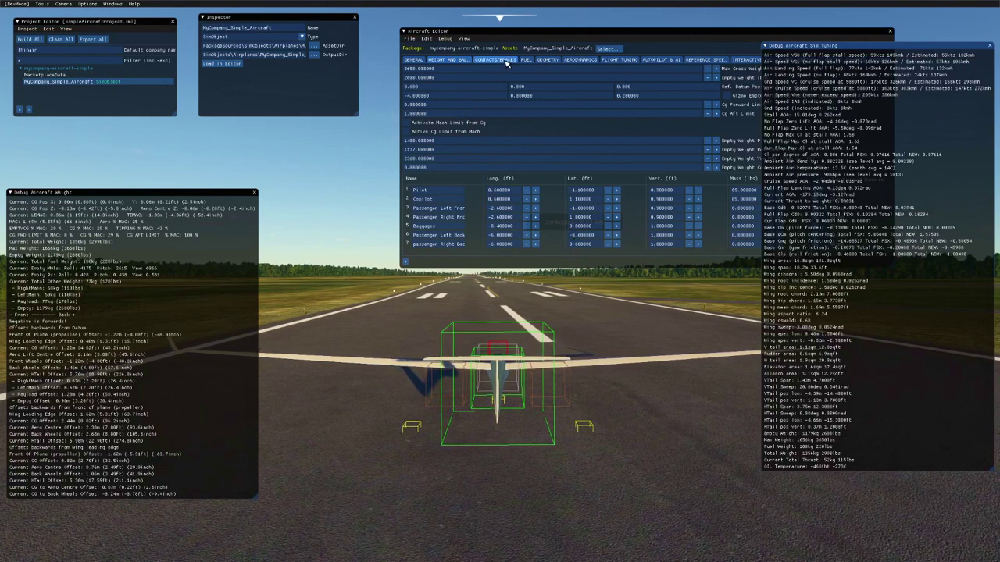
click(552, 61)
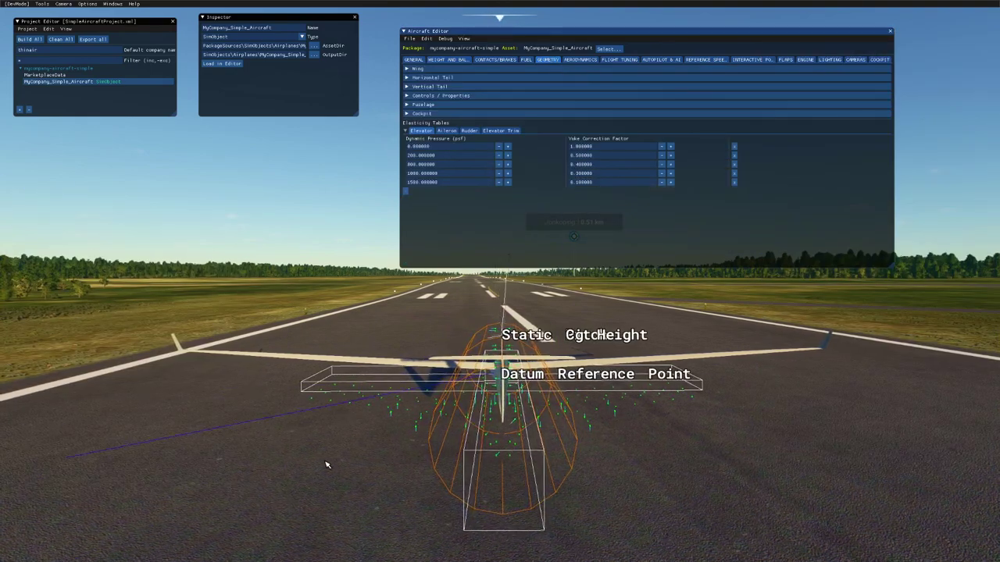
right_drag(327, 464, 516, 469)
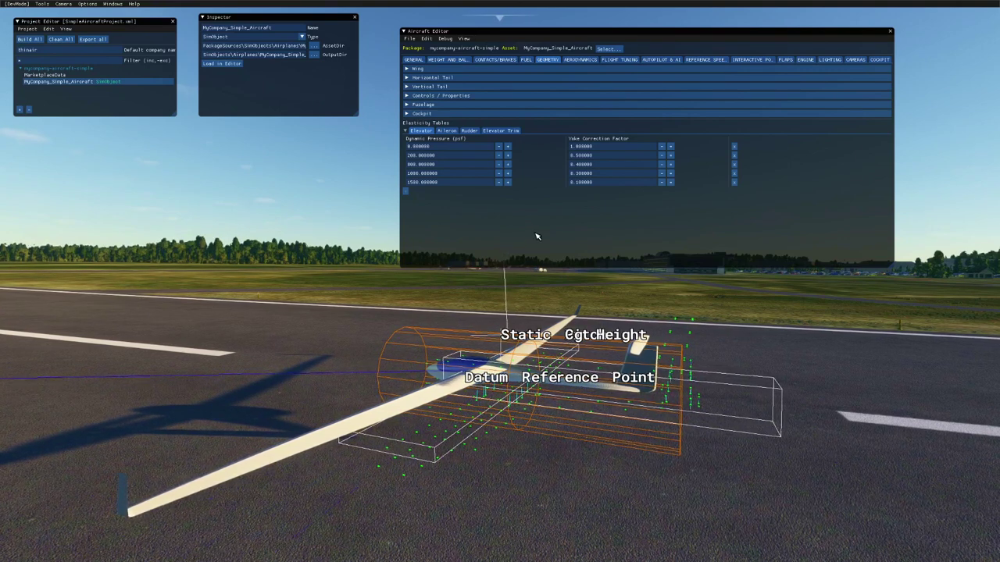
Step: Set the fuselage length to 20 ft in the aircraft's geometry, saving and resyncing the aircraft
click(414, 106)
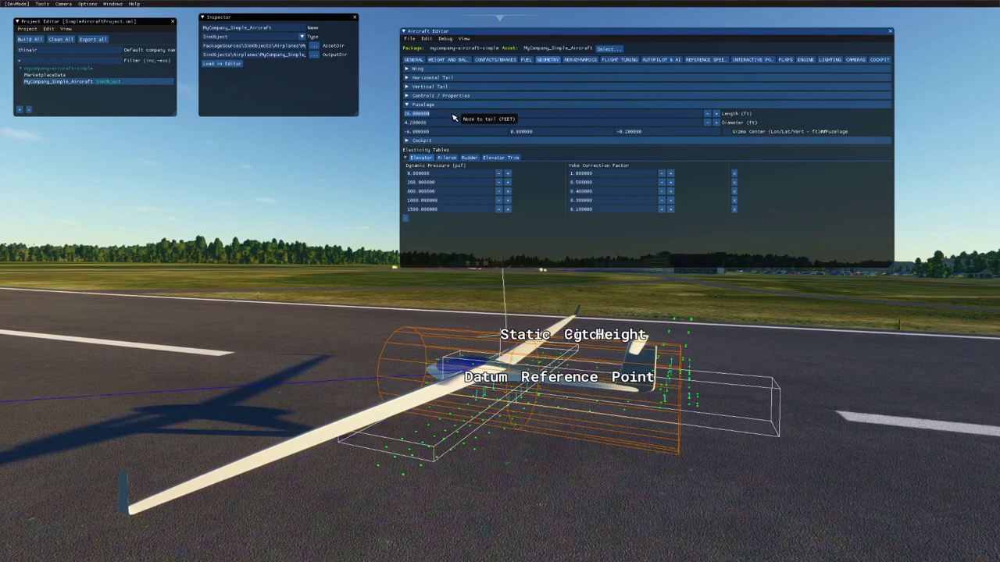
text(20)
key(Return)
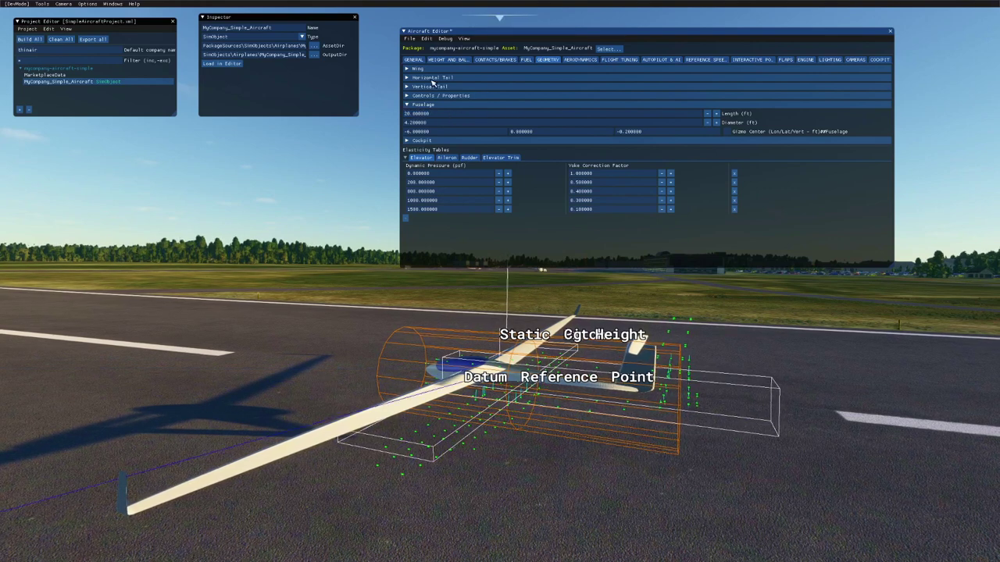
click(407, 38)
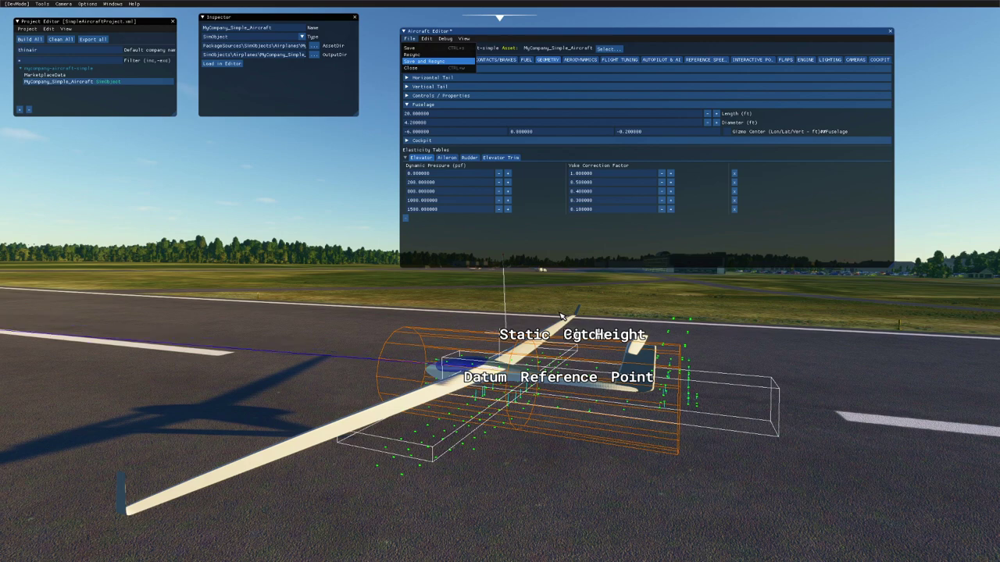
click(426, 61)
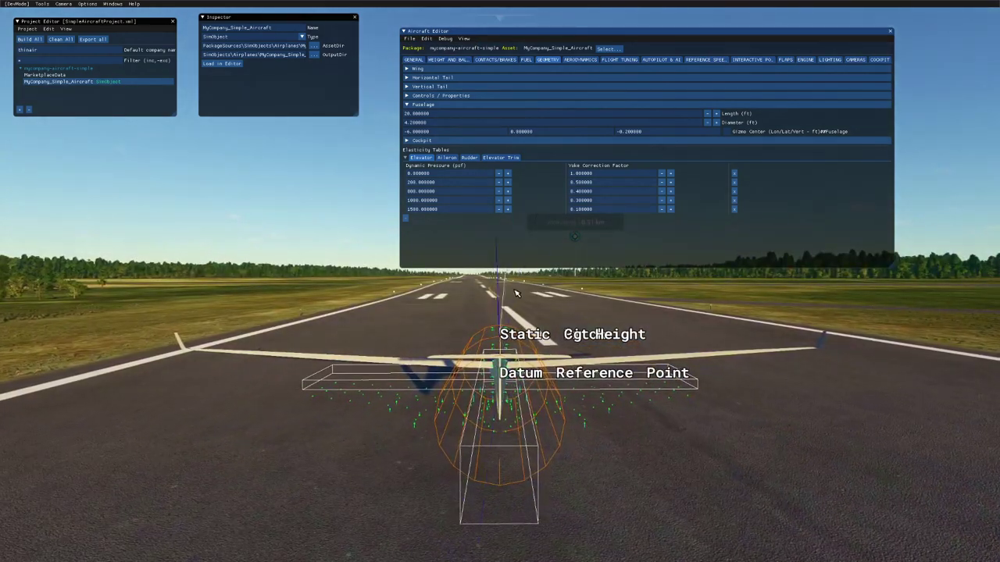
Step: Switch on the Developer Camera and examine the fuselage outline against the glider model from the side
right_drag(351, 458, 438, 308)
click(69, 6)
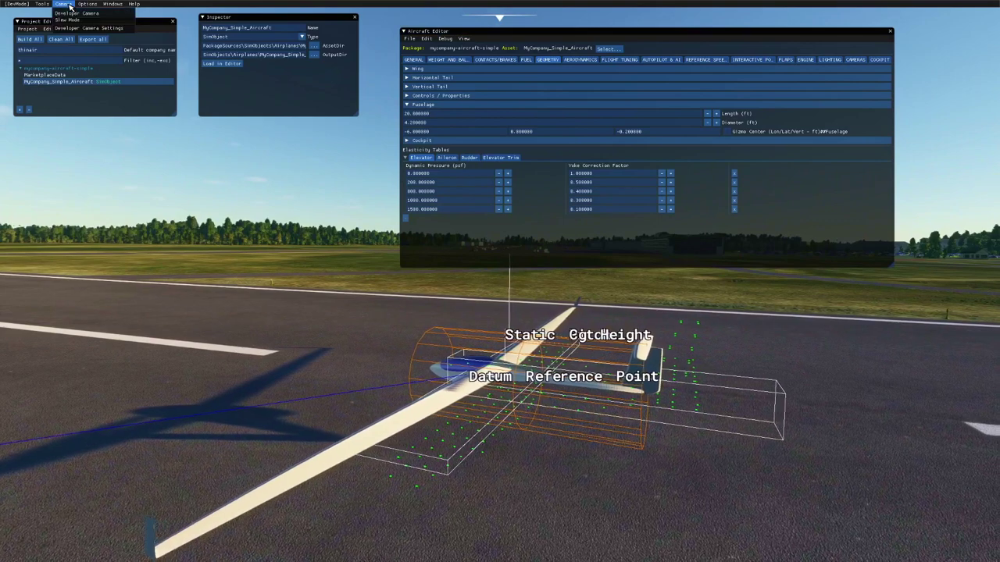
click(78, 15)
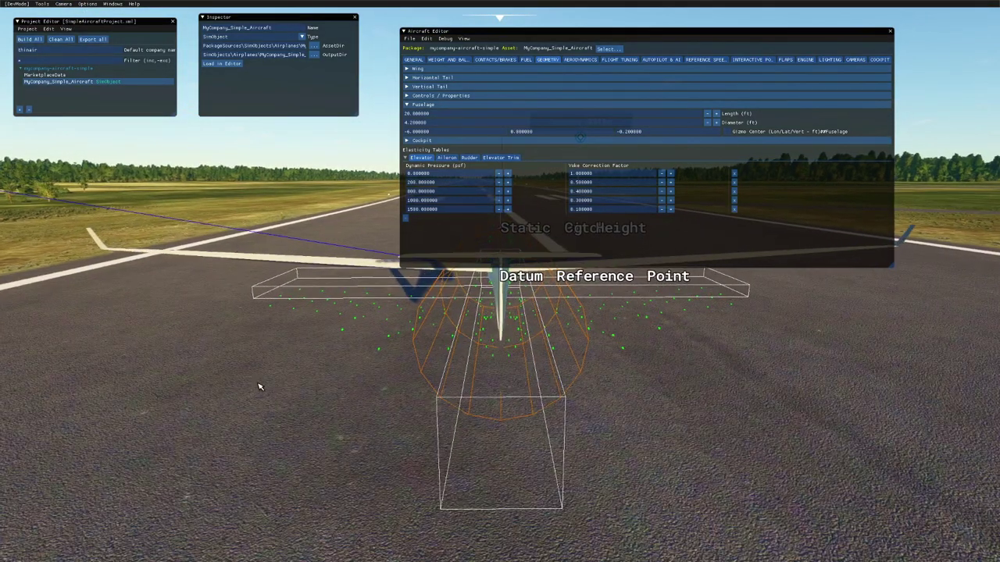
right_drag(315, 385, 599, 385)
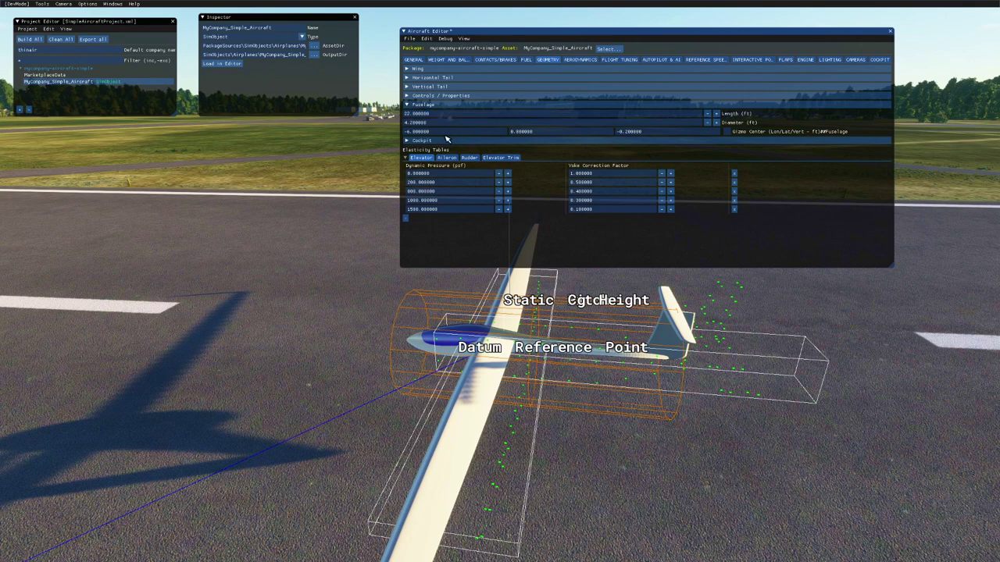
Step: Save and resync the aircraft with the 22 ft fuselage length and compare the fuselage outline with the glider
click(409, 38)
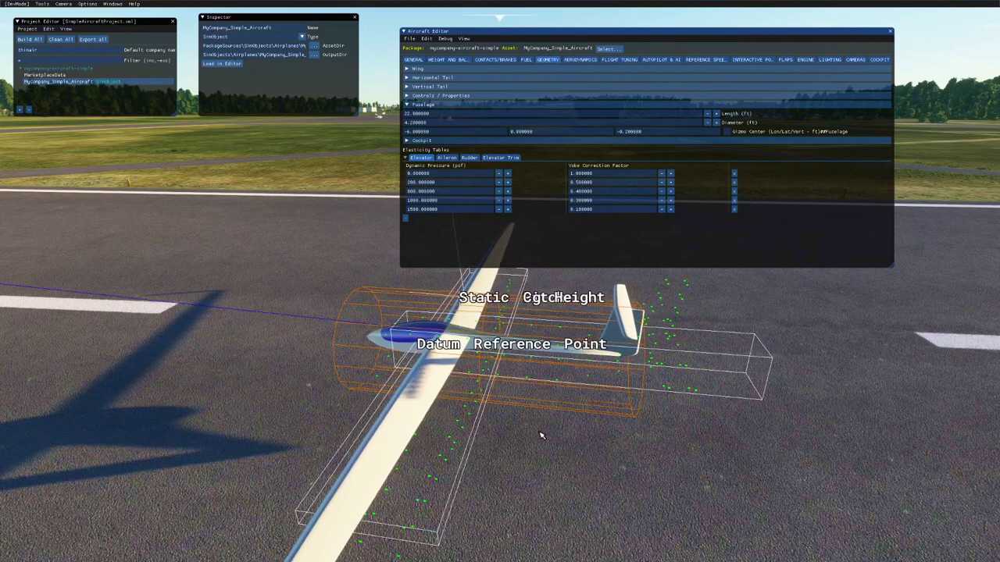
click(540, 435)
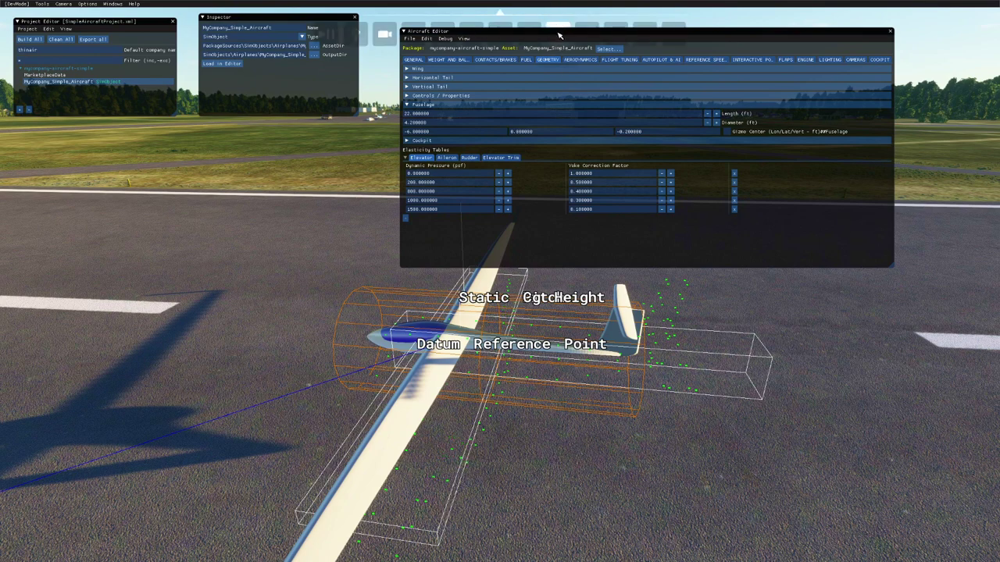
drag(559, 34, 574, 31)
click(550, 439)
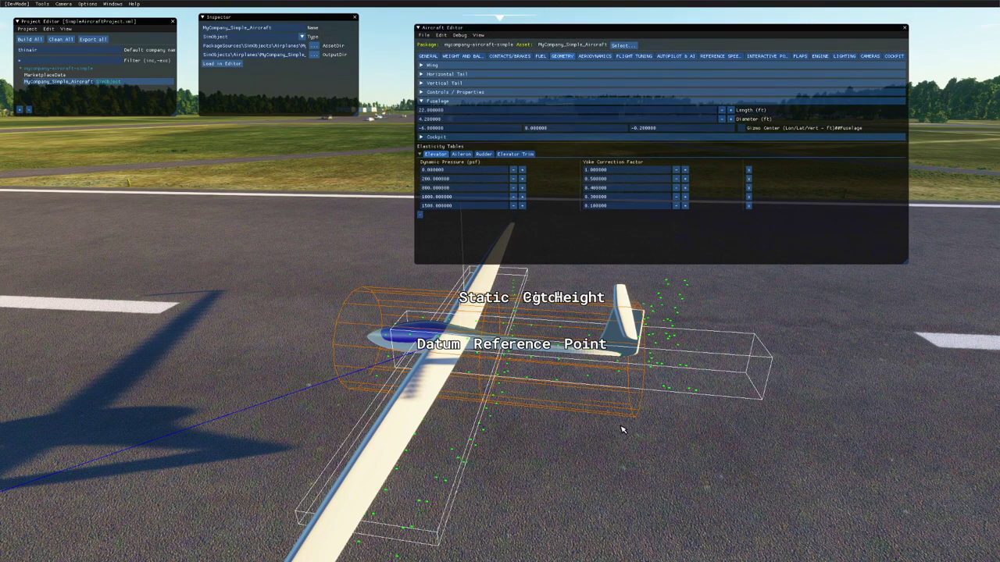
scroll(484, 453, down, 2)
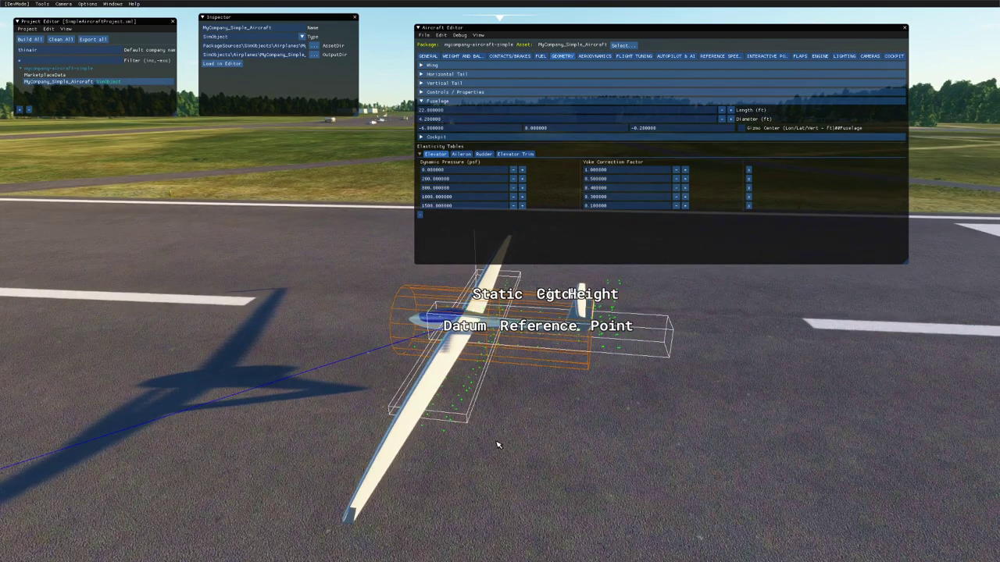
mouse_move(528, 435)
right_down()
mouse_move(536, 419)
mouse_move(530, 433)
right_up()
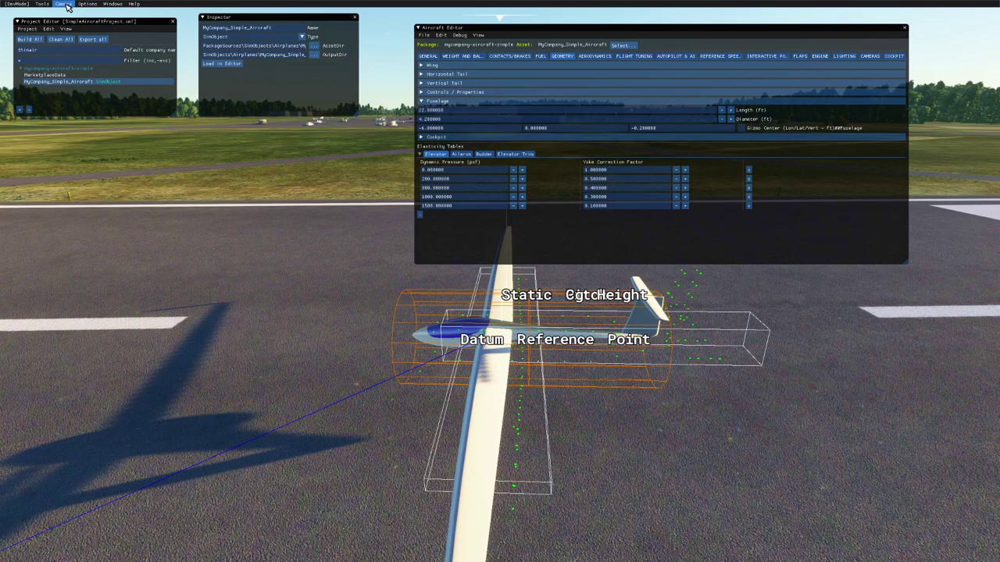
mouse_move(637, 442)
right_down()
mouse_move(674, 427)
mouse_move(649, 457)
mouse_move(638, 456)
mouse_move(672, 413)
mouse_move(635, 418)
mouse_move(633, 450)
mouse_move(653, 446)
mouse_move(652, 437)
mouse_move(635, 444)
right_up()
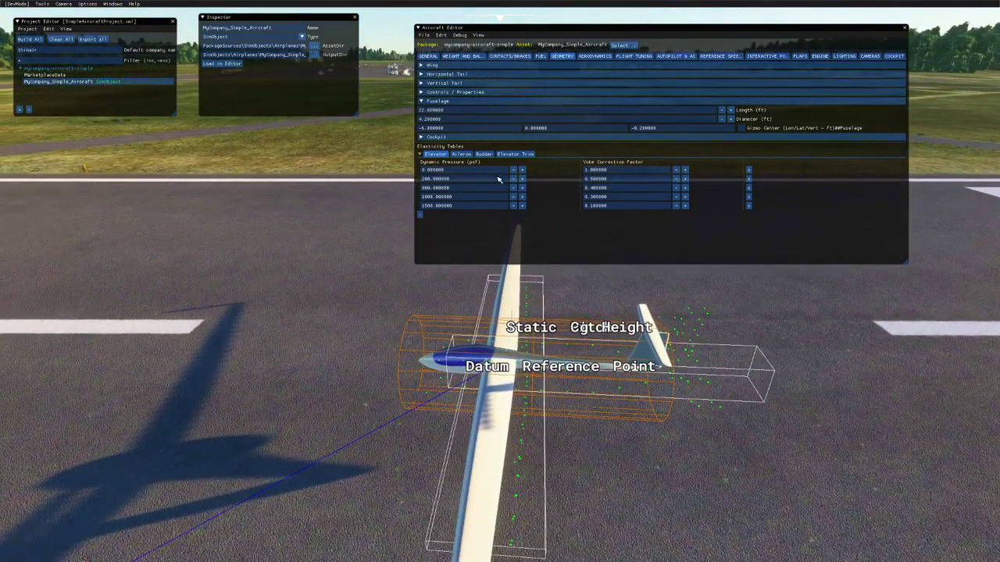
Step: Set the fuselage length to 21 ft and its diameter to 2 ft, then save and resync the aircraft
click(456, 111)
text(22)
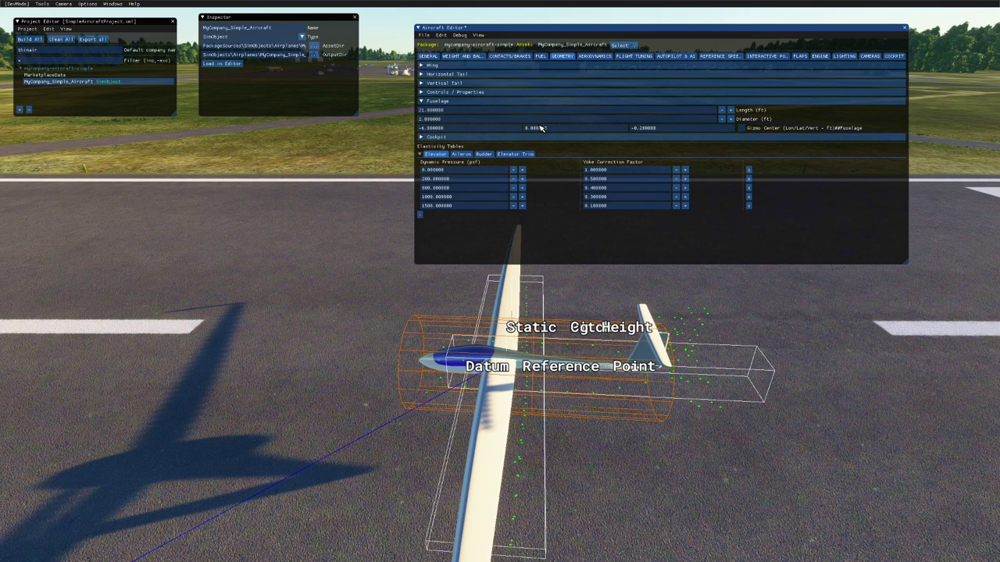
click(423, 36)
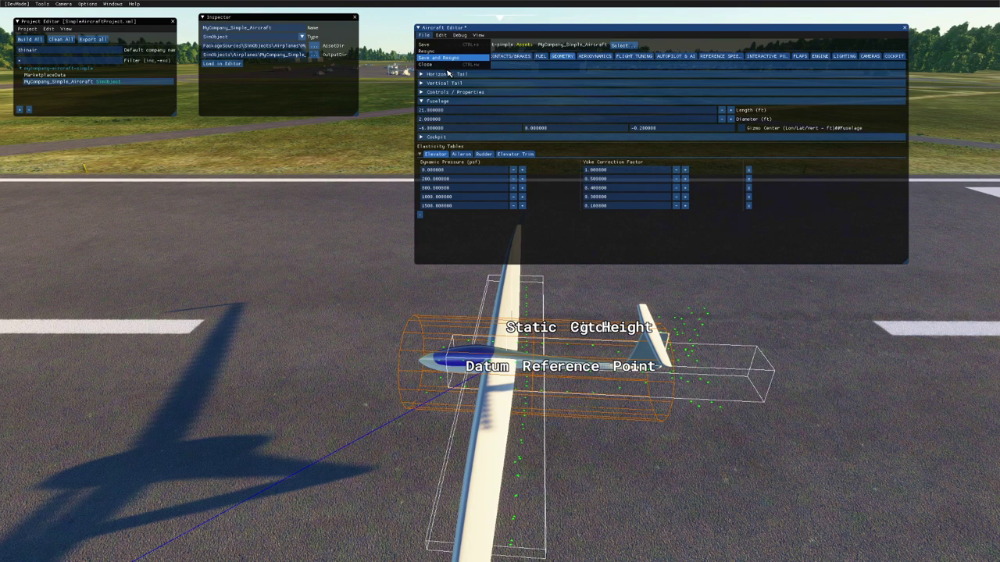
click(450, 58)
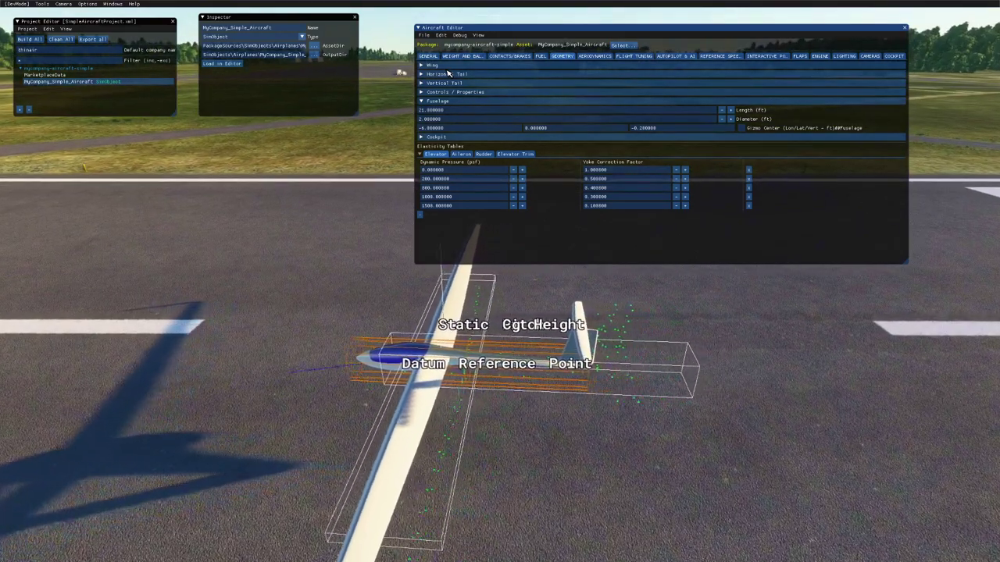
click(462, 461)
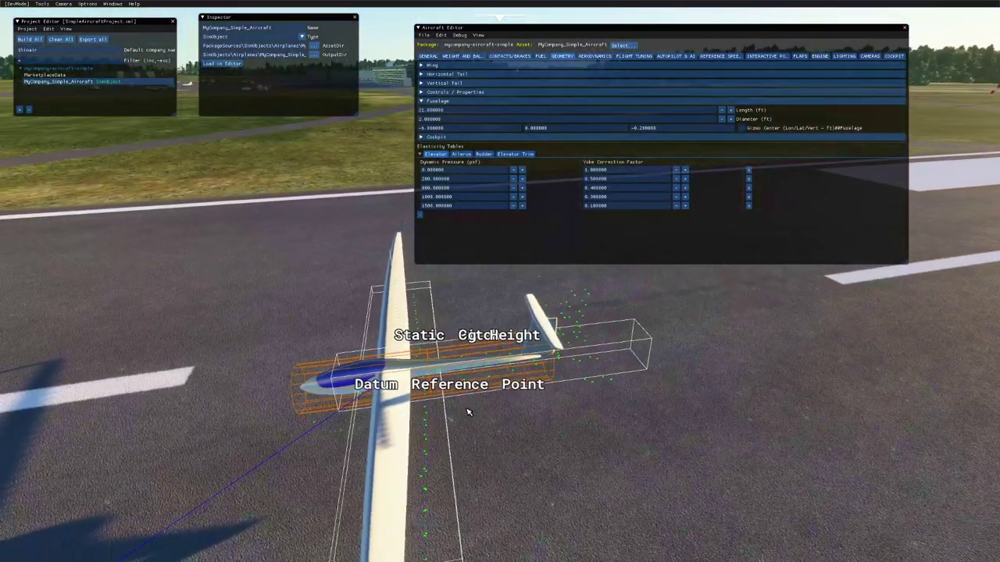
Step: Reduce the fuselage diameter to 1.6 ft, save and resync, and check the outline around the glider's body
click(453, 121)
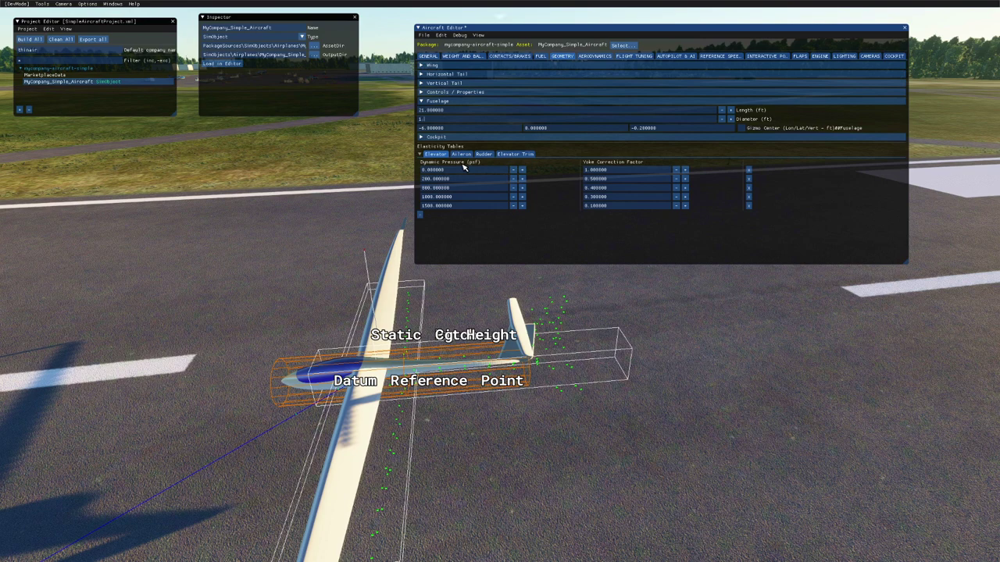
click(428, 36)
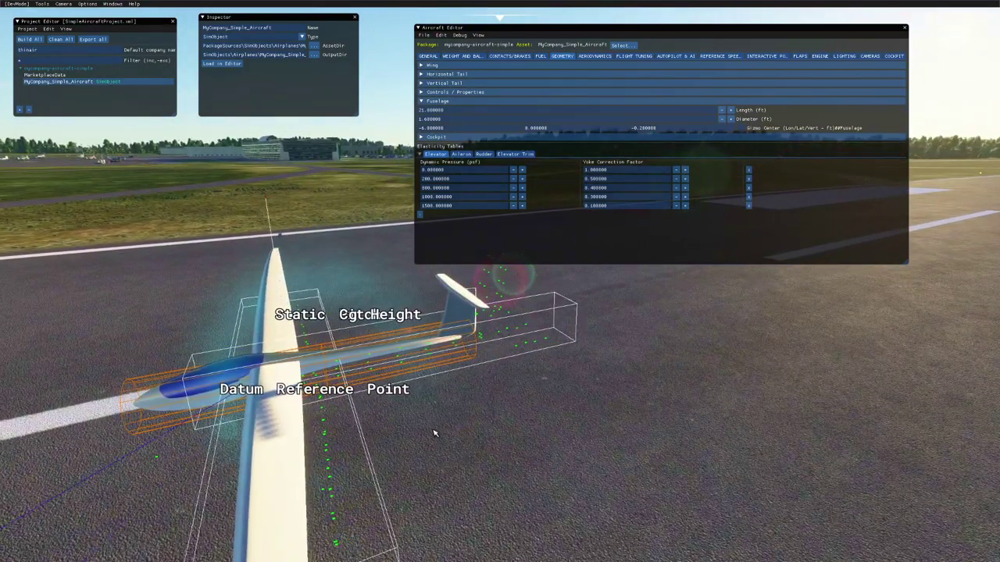
mouse_move(435, 432)
right_down()
mouse_move(363, 430)
mouse_move(386, 469)
mouse_move(370, 500)
mouse_move(320, 469)
mouse_move(328, 489)
mouse_move(387, 493)
mouse_move(377, 476)
mouse_move(436, 465)
mouse_move(383, 437)
mouse_move(420, 439)
right_up()
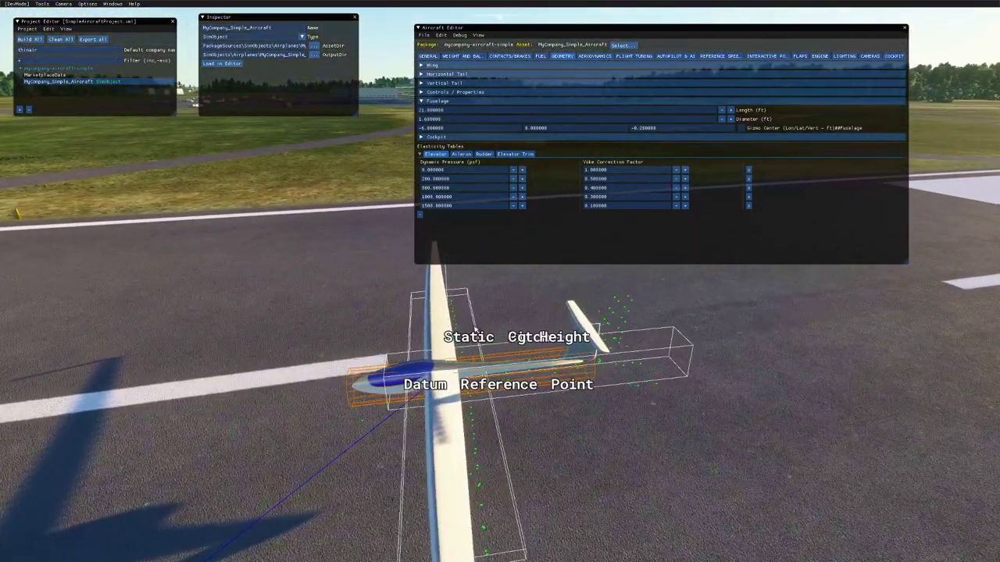
Step: Open the wing geometry, set the wing span to 50 ft, and save and resync the aircraft
click(428, 65)
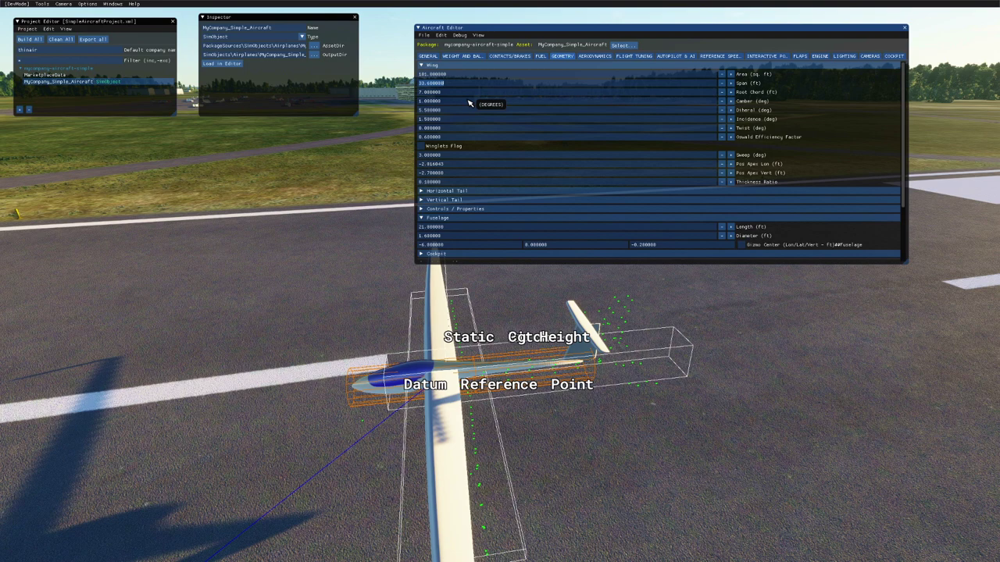
text(50)
click(428, 35)
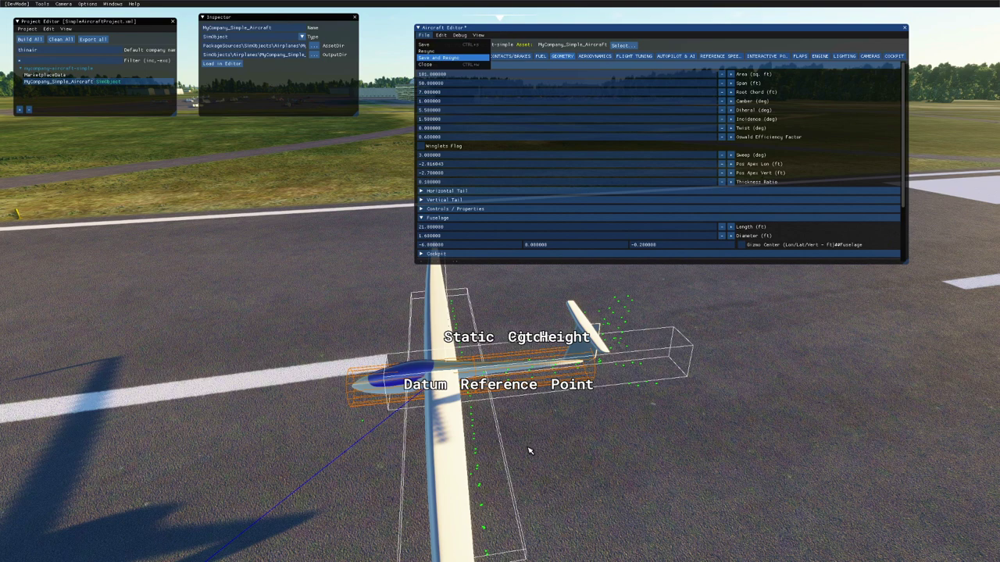
key(Return)
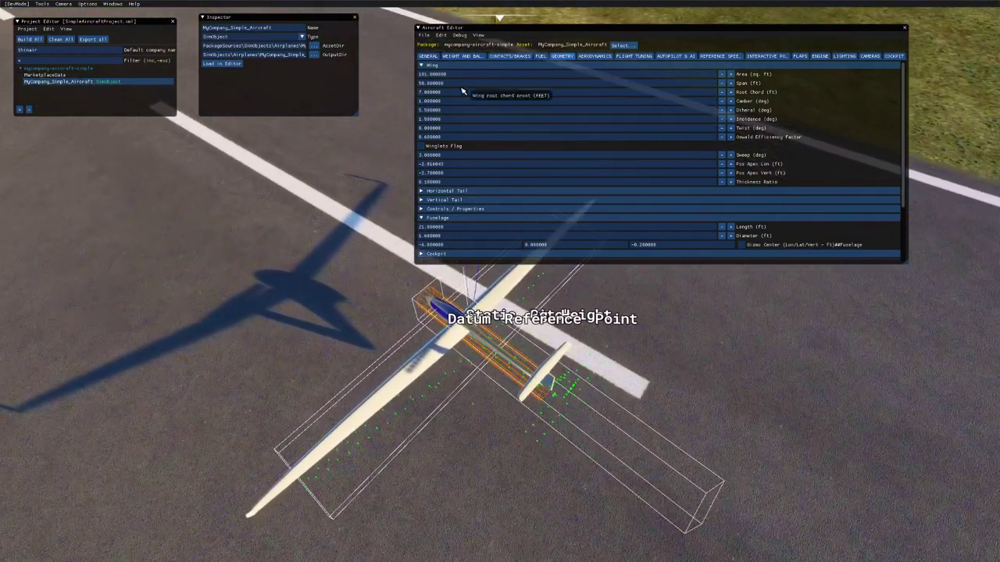
Step: Set the wing span to 55 ft, then save and resync the aircraft
key(BackSpace)
key(BackSpace)
key(BackSpace)
key(BackSpace)
key(BackSpace)
key(BackSpace)
key(BackSpace)
key(BackSpace)
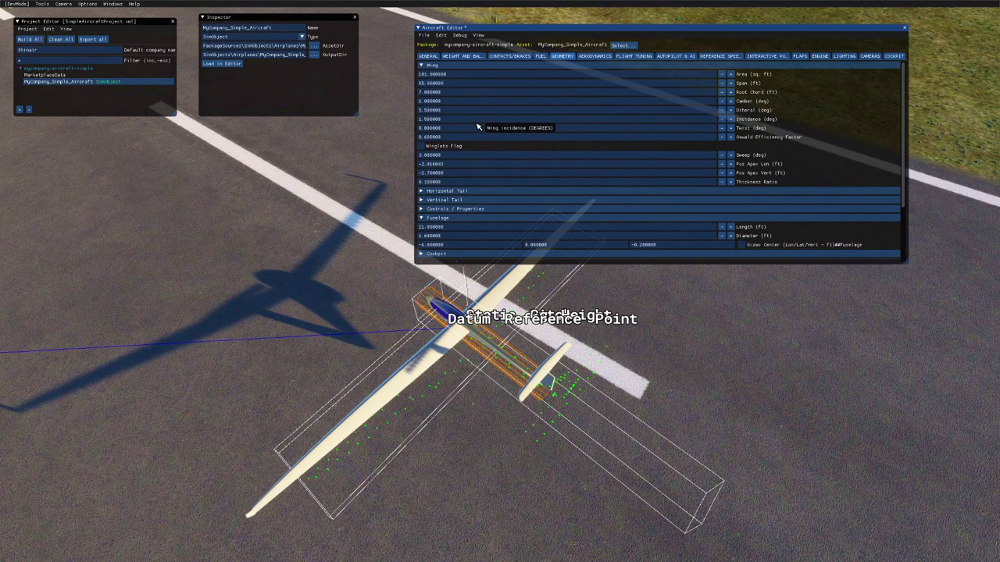
click(424, 35)
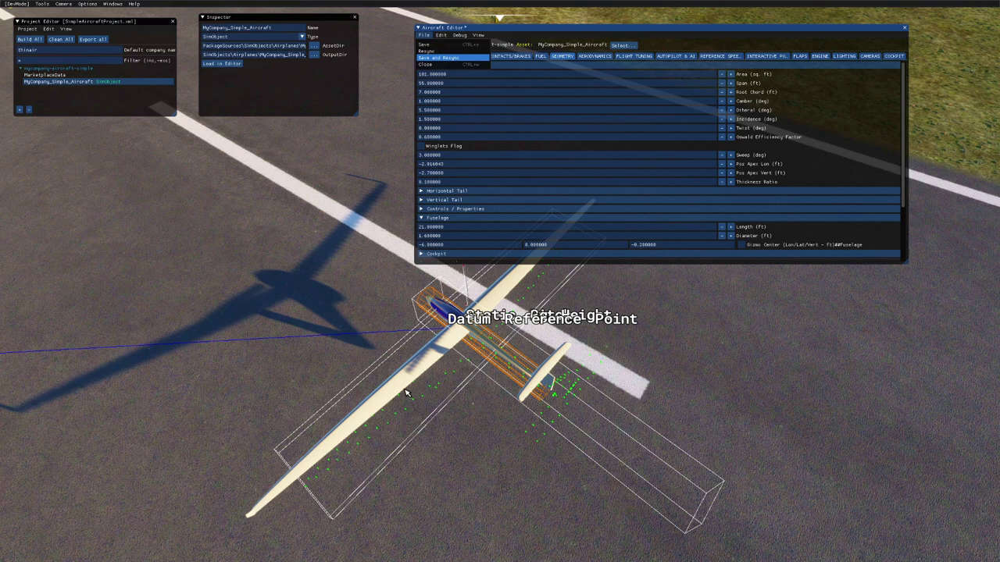
key(Return)
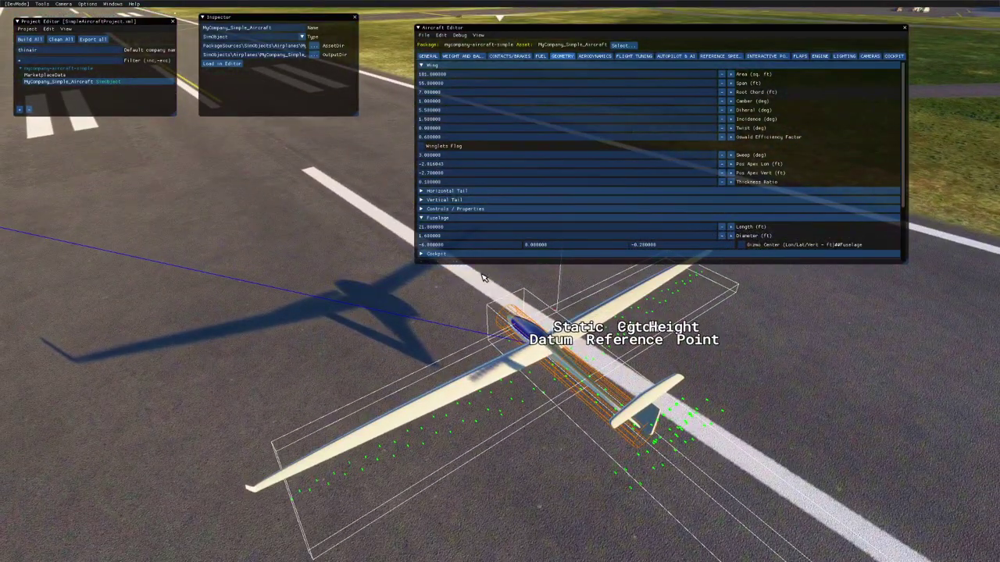
Step: Set the wing span to 60 ft, save and resync, and check the wing outline against the wingtips
click(459, 75)
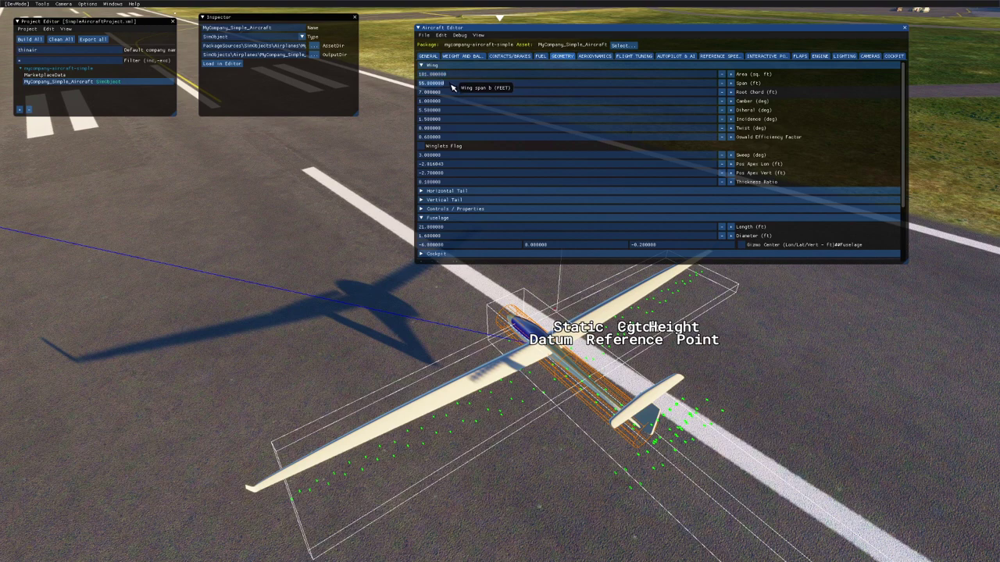
text(60)
key(Return)
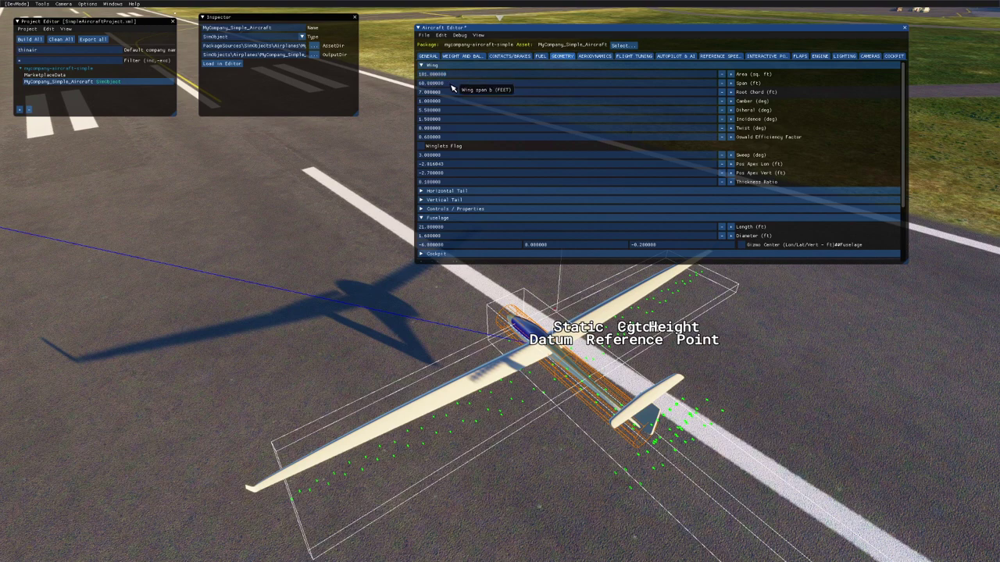
click(424, 36)
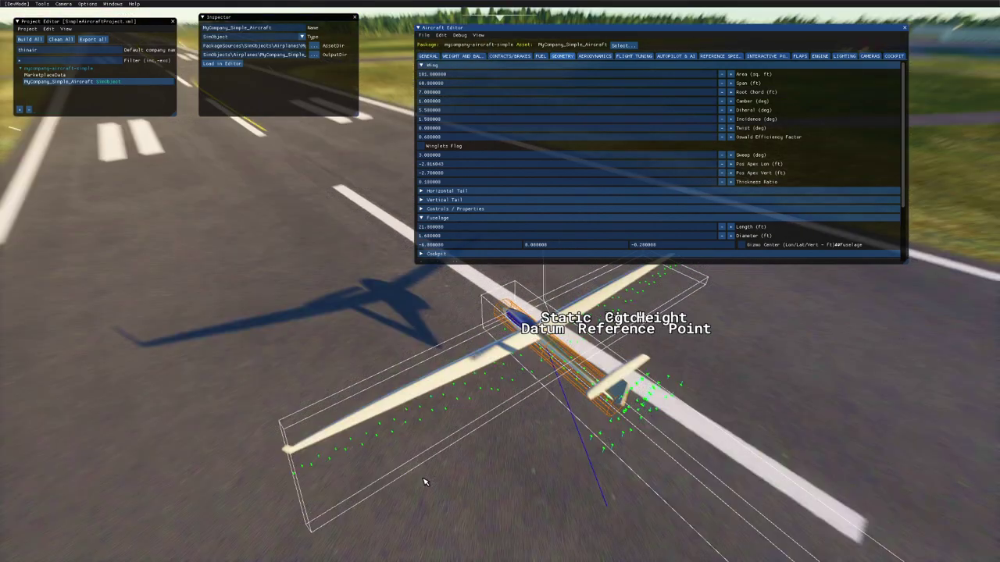
right_drag(378, 435, 508, 429)
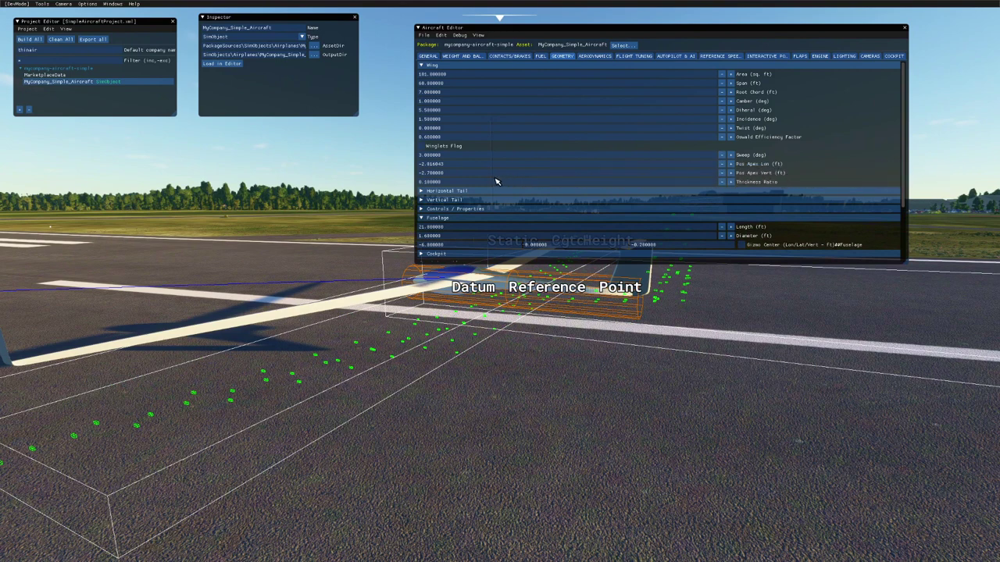
Step: Adjust the wing's vertical apex position by trying 1 ft and settling on 0.7 ft, saving and resyncing after each change
click(456, 174)
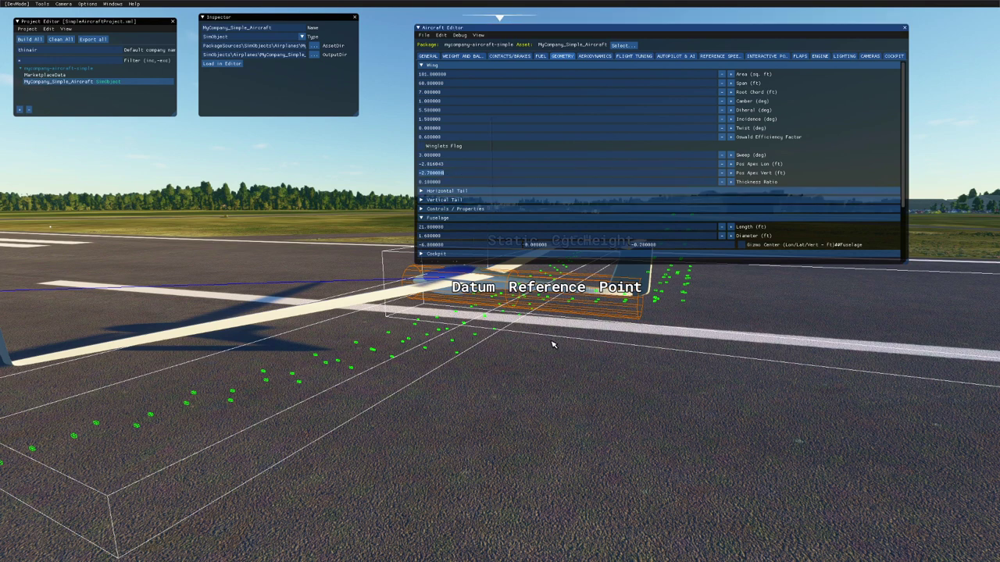
key(ctrl+space)
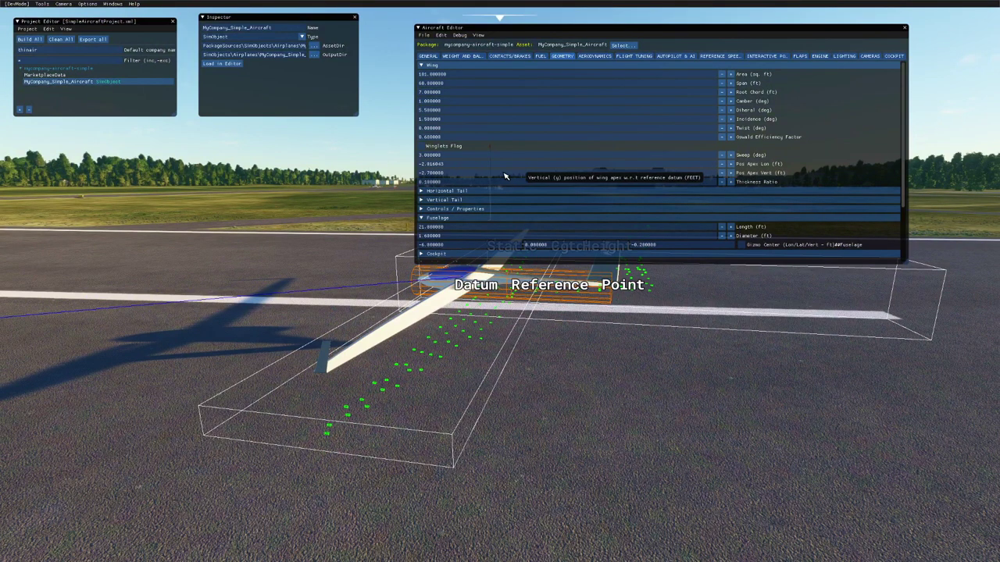
double_click(451, 174)
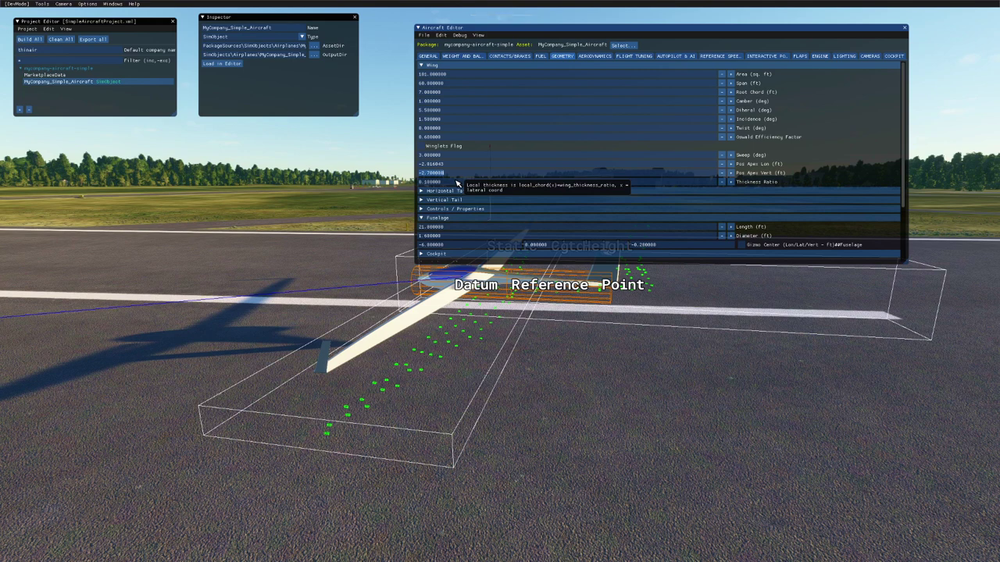
text(00)
click(423, 36)
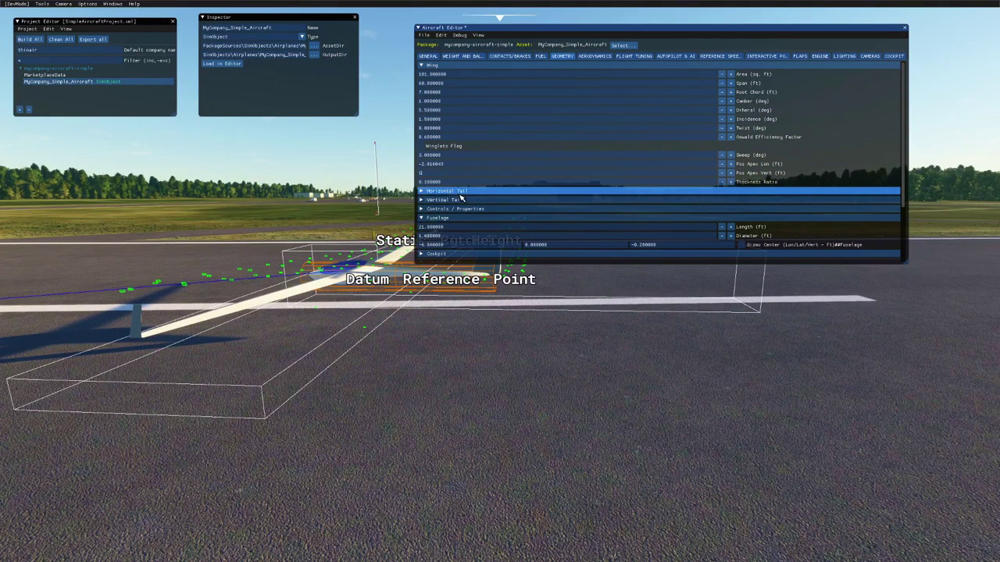
click(423, 36)
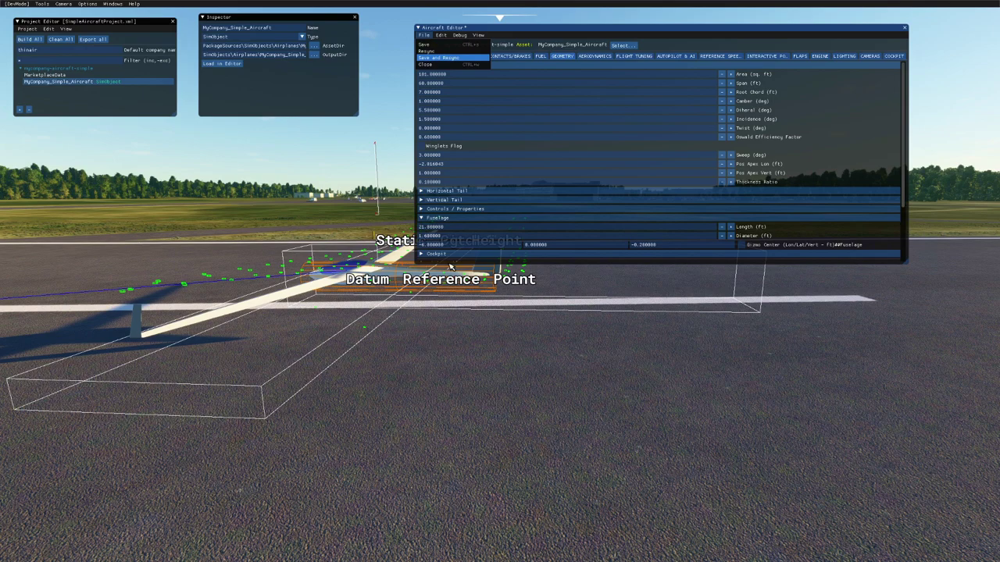
key(Return)
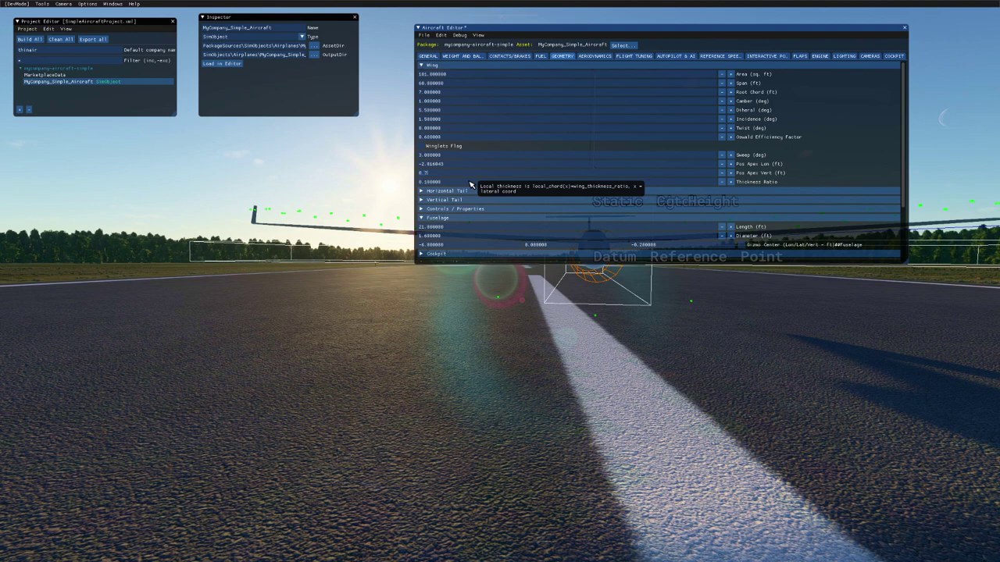
click(426, 36)
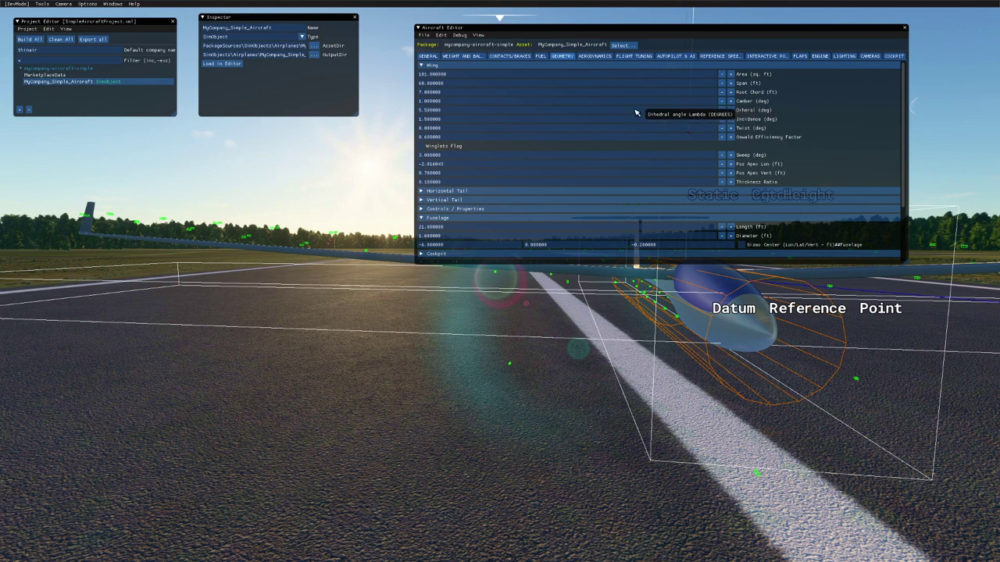
Step: Set the wing dihedral to 5 degrees, then save and resync the aircraft
click(459, 113)
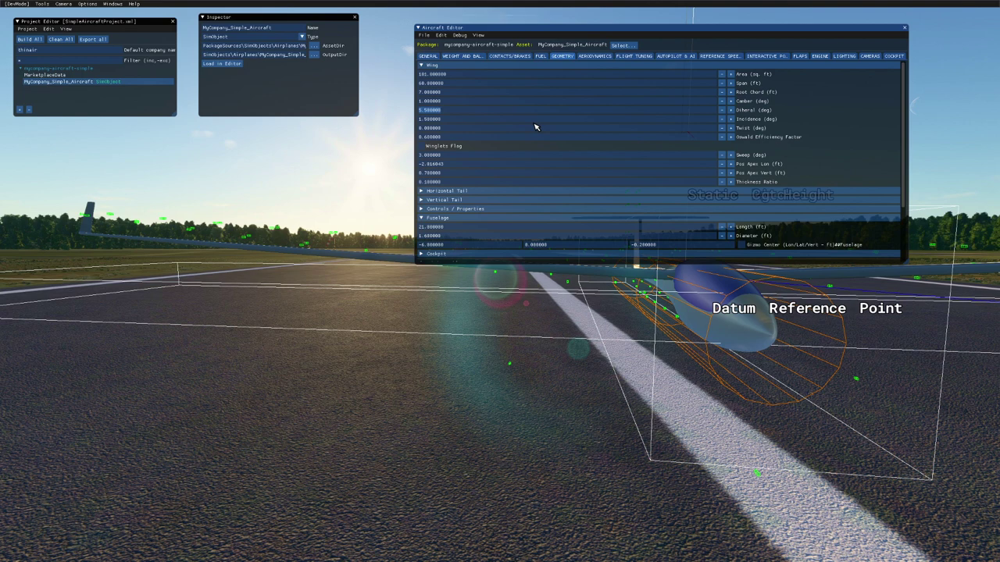
text(5)
click(424, 35)
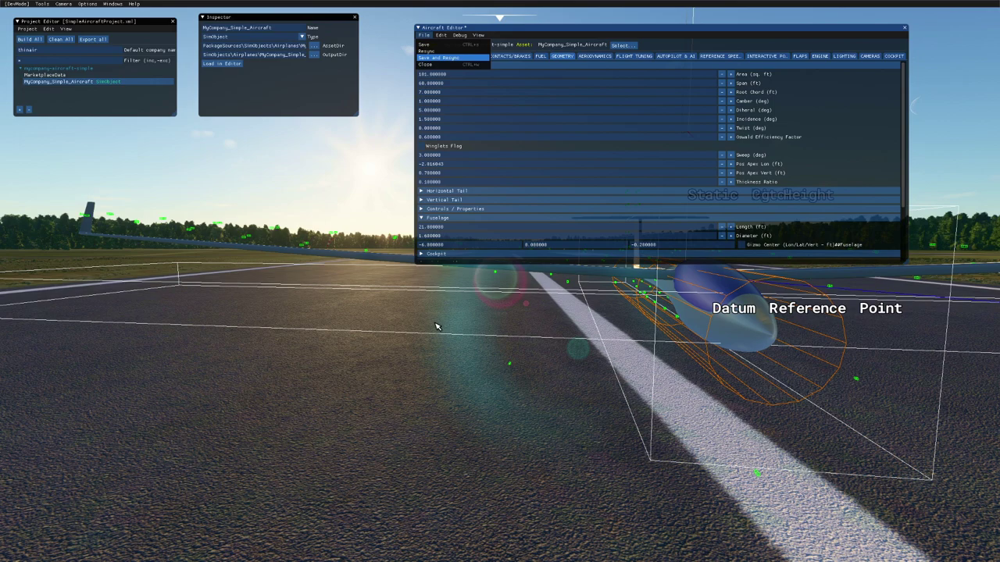
click(439, 58)
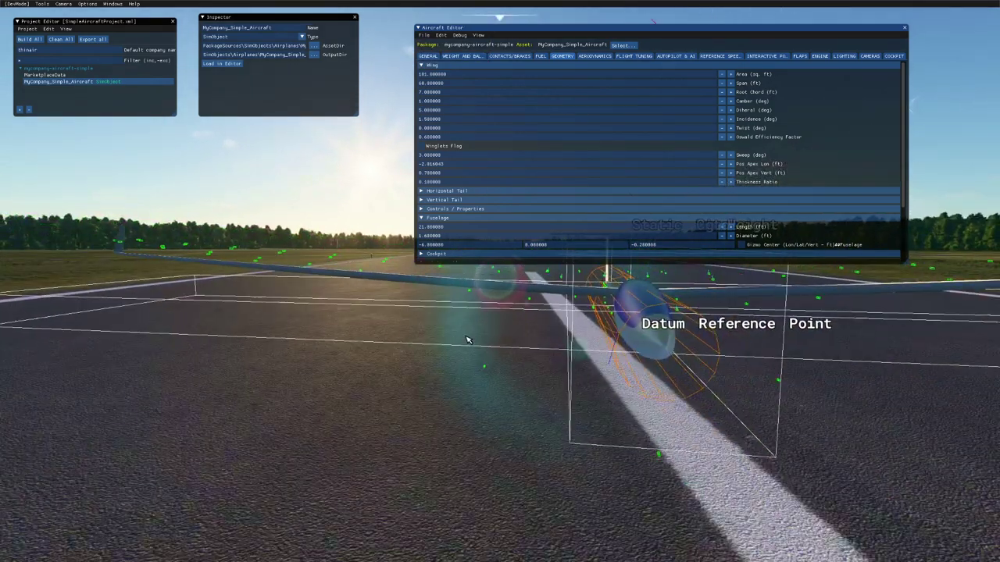
Step: Lower the wing dihedral to 4.5 degrees, then save and resync the aircraft
double_click(452, 111)
text(4.5)
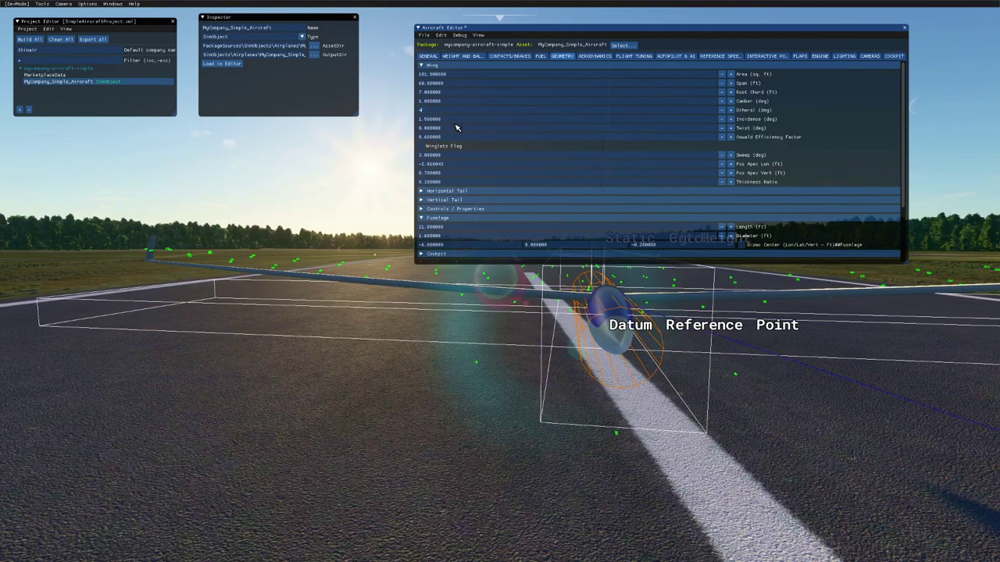
click(429, 36)
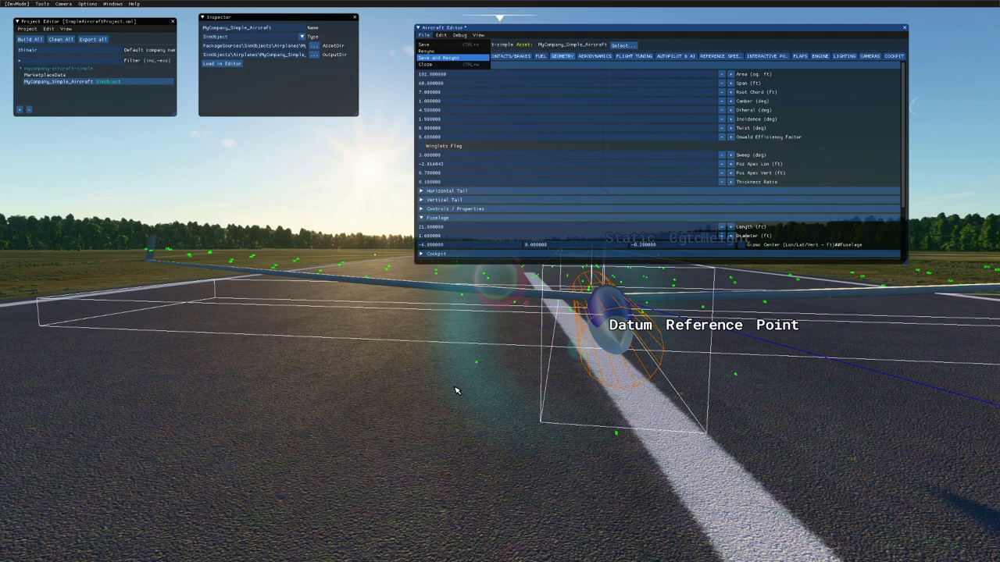
Step: Set the wing dihedral to 4 degrees, then save and resync the aircraft
key(Return)
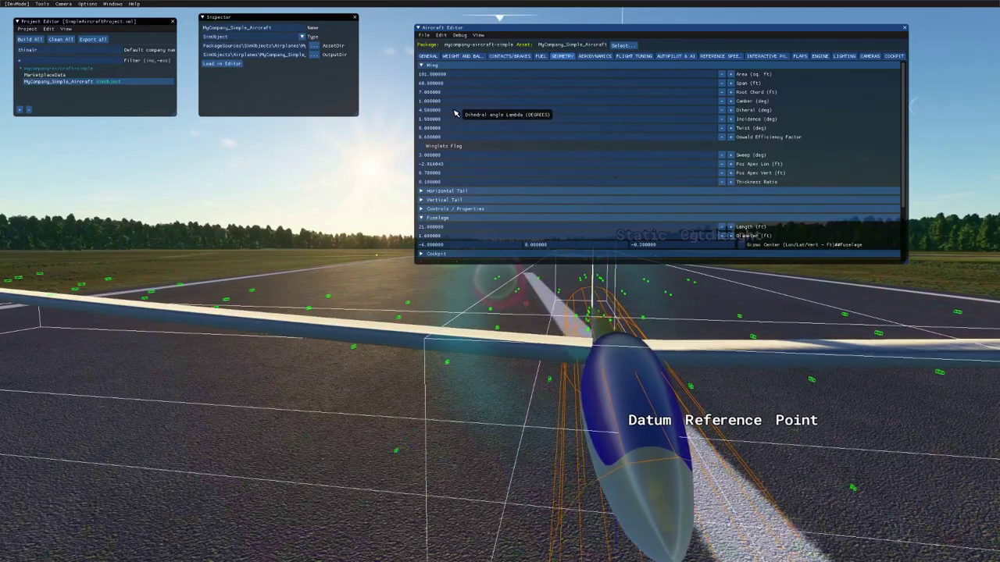
drag(455, 114, 452, 114)
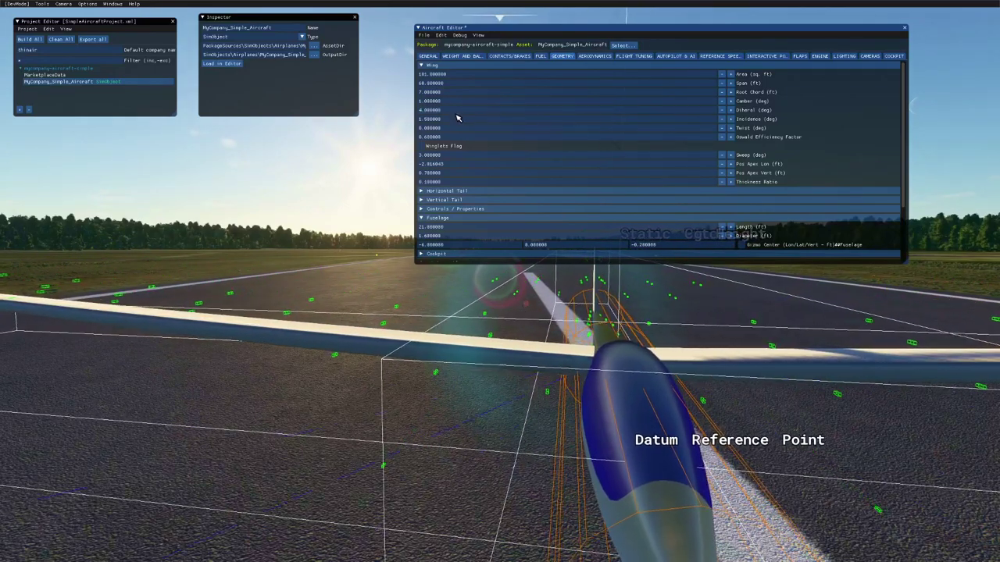
click(423, 35)
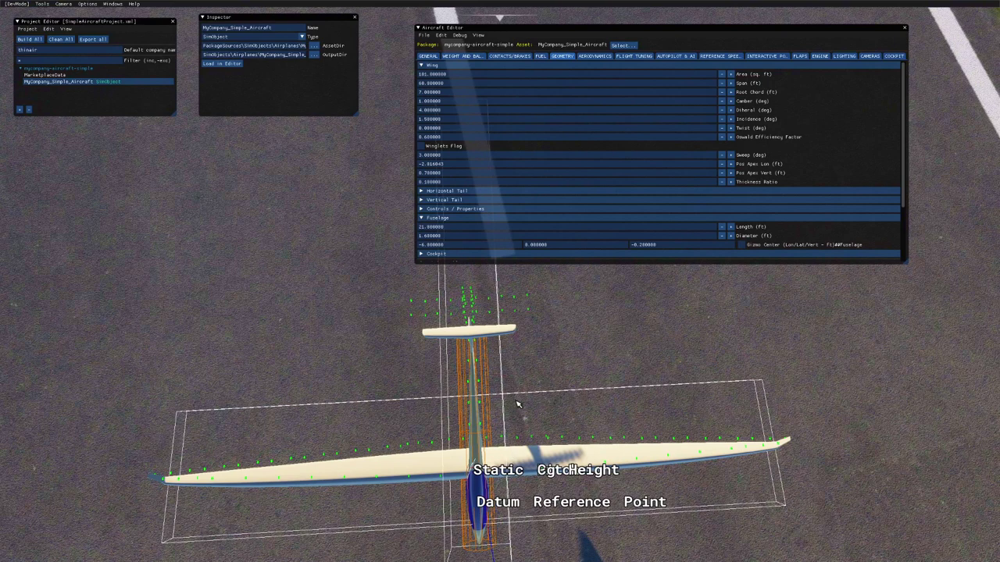
Step: Set the wing root chord to 5 ft, save and resync, and check the wing outline from above
click(461, 92)
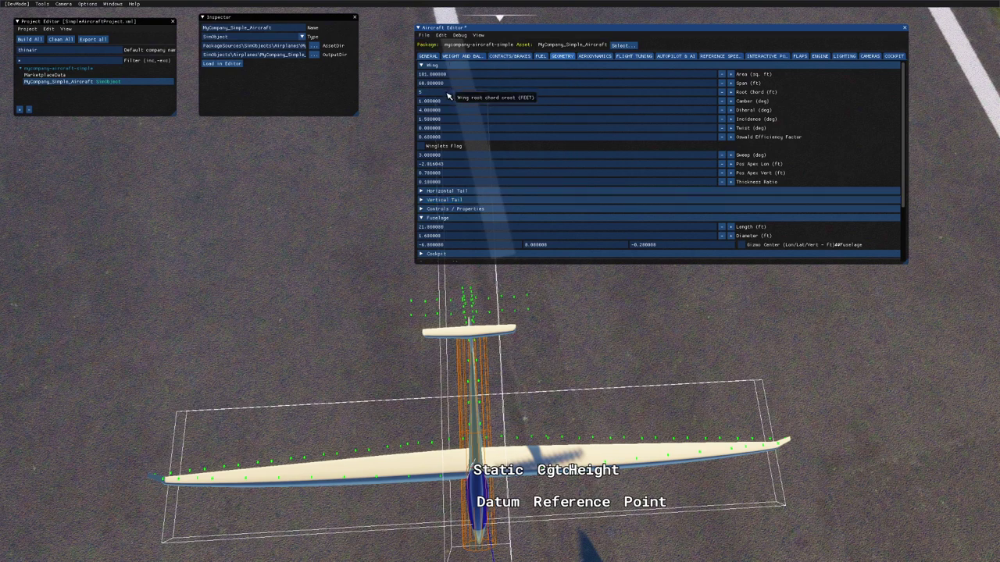
click(424, 36)
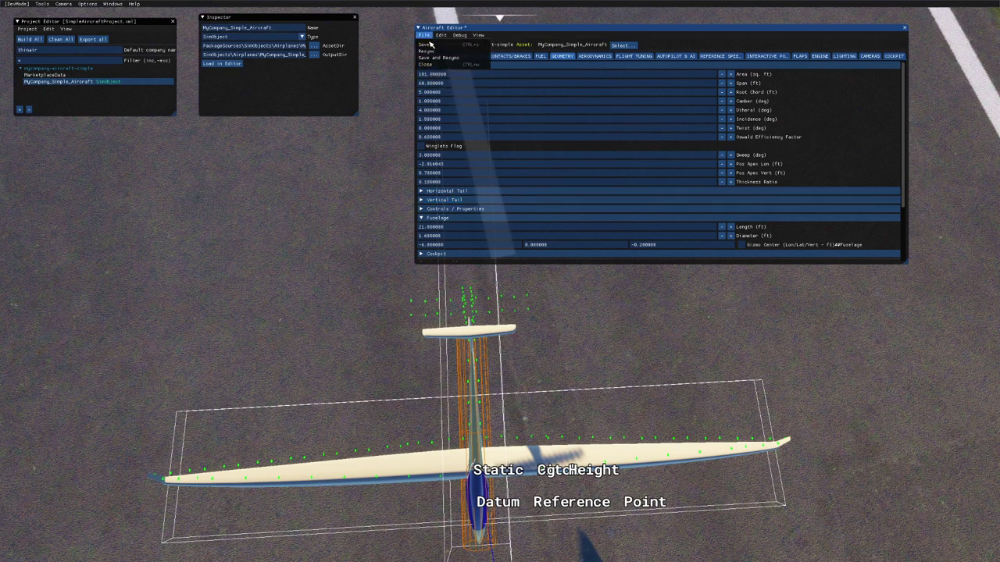
mouse_move(437, 57)
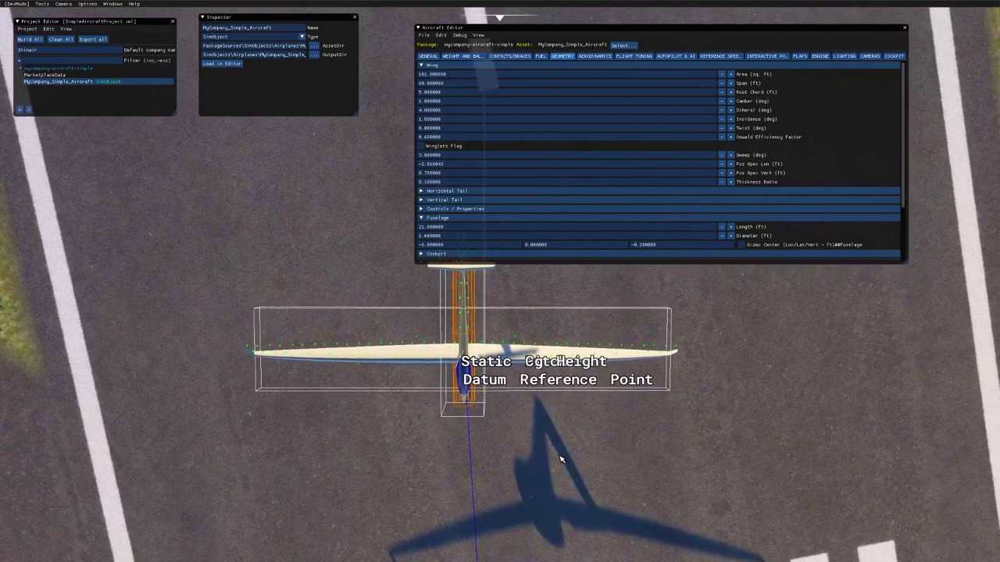
scroll(558, 429, up, 3)
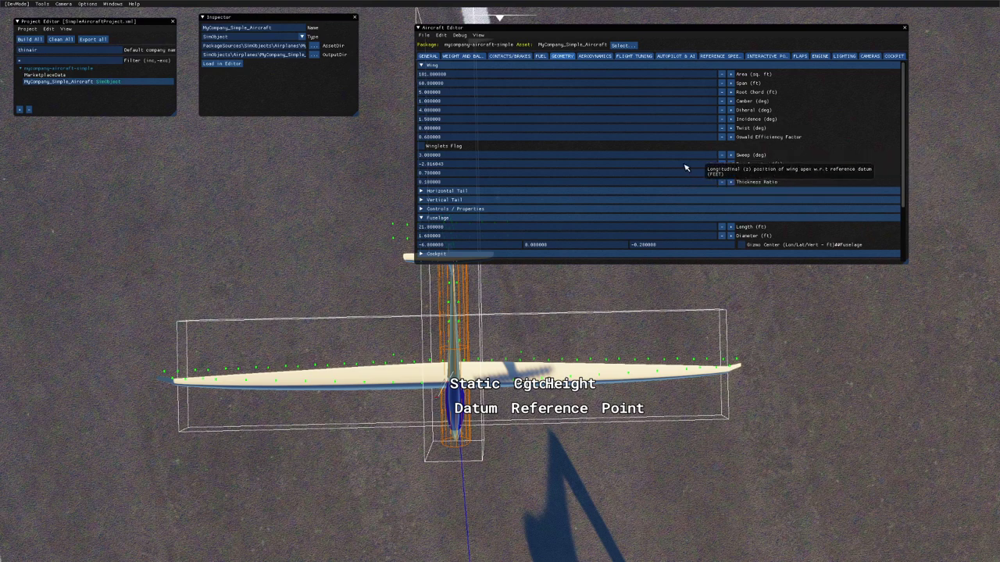
Step: Set the wing's longitudinal apex position to -1.8 ft, saving and resyncing the aircraft after each adjustment
double_click(455, 165)
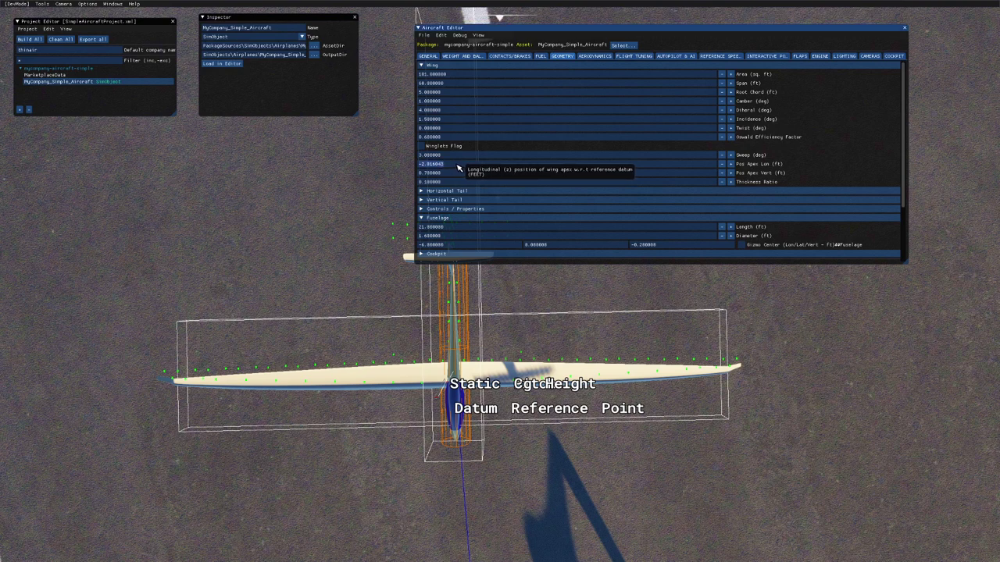
text(-1.8)
click(423, 35)
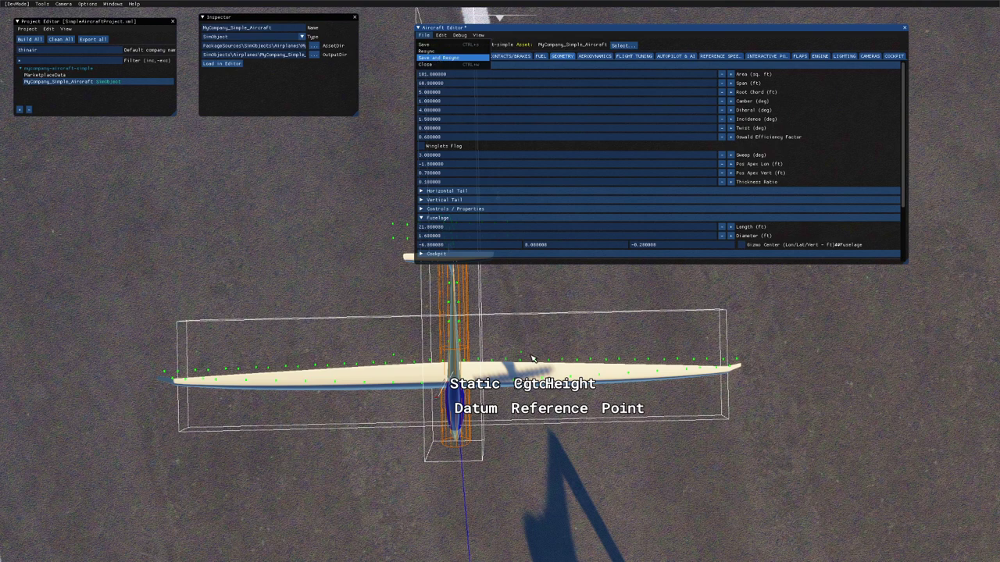
key(Return)
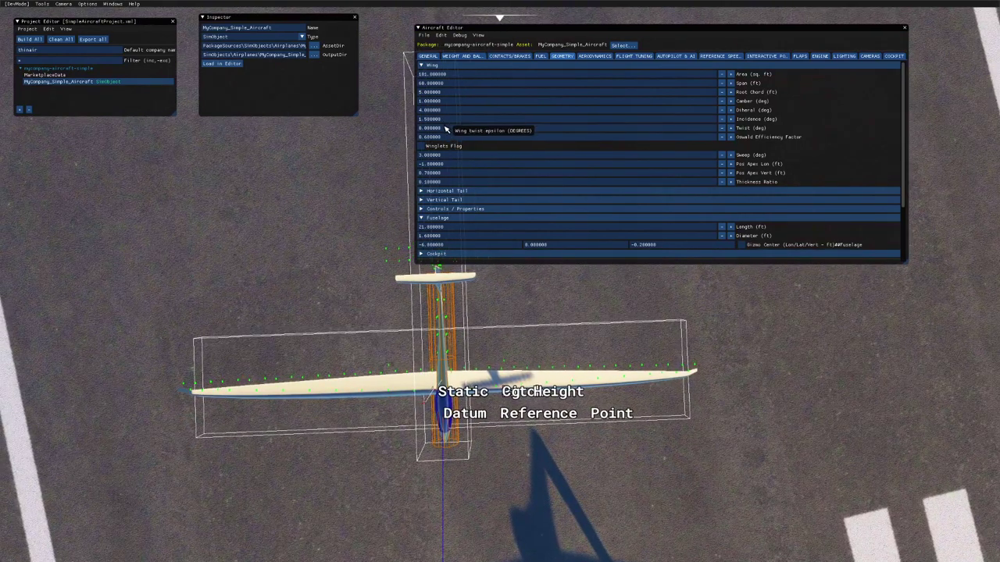
click(451, 166)
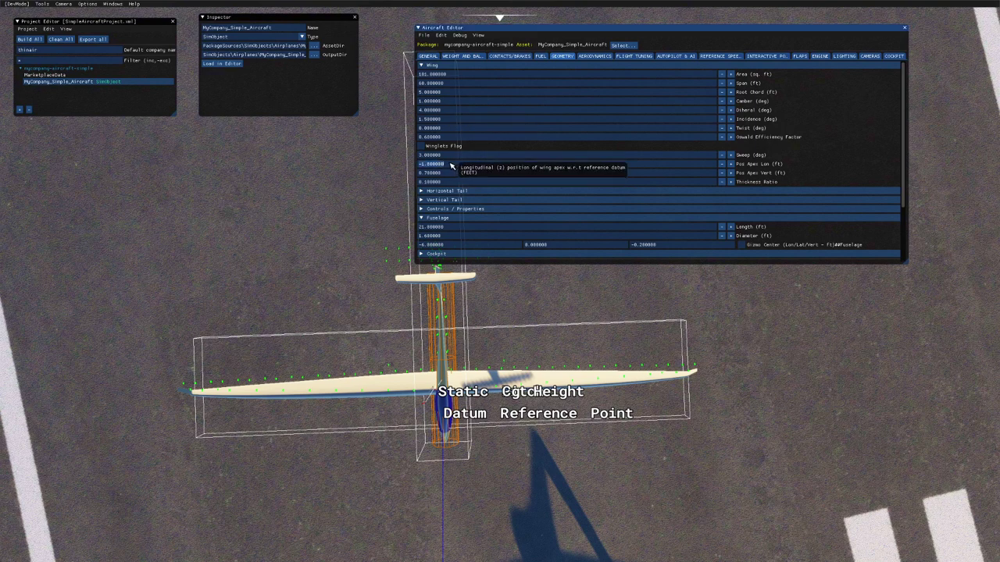
text(-0)
click(423, 35)
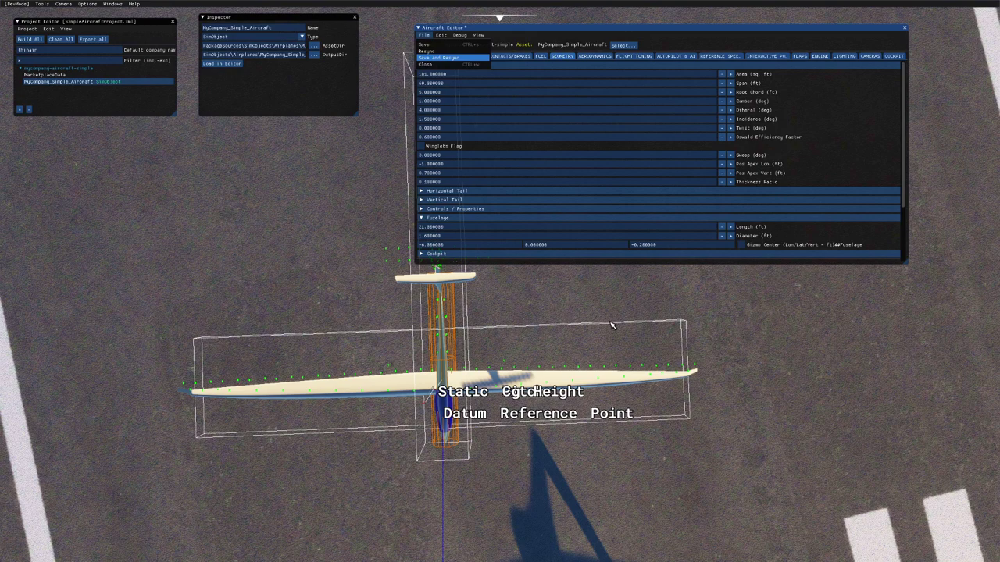
key(Return)
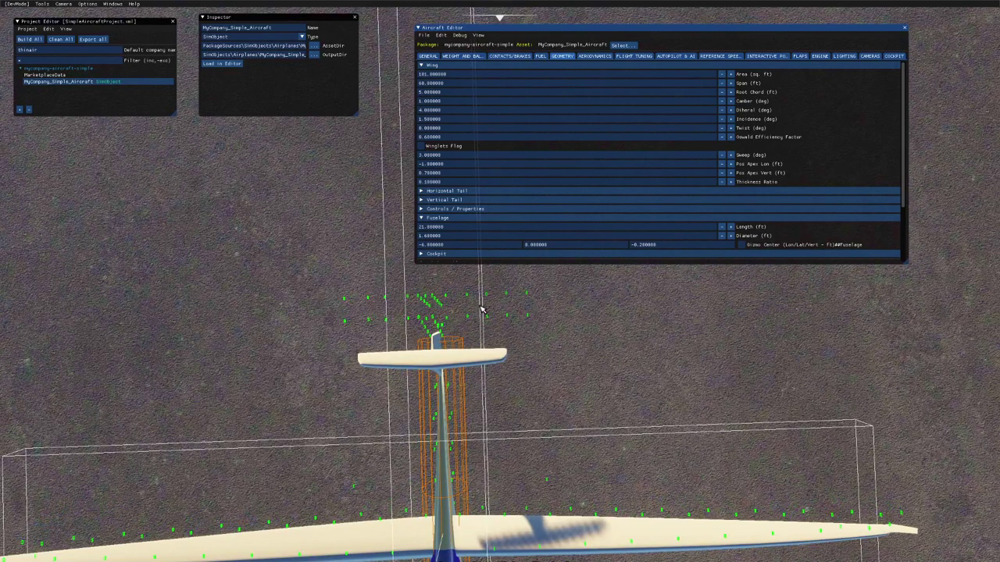
Step: Set the horizontal tail's longitudinal position to -15 ft in the geometry settings, then save and resync the aircraft
click(422, 67)
click(422, 67)
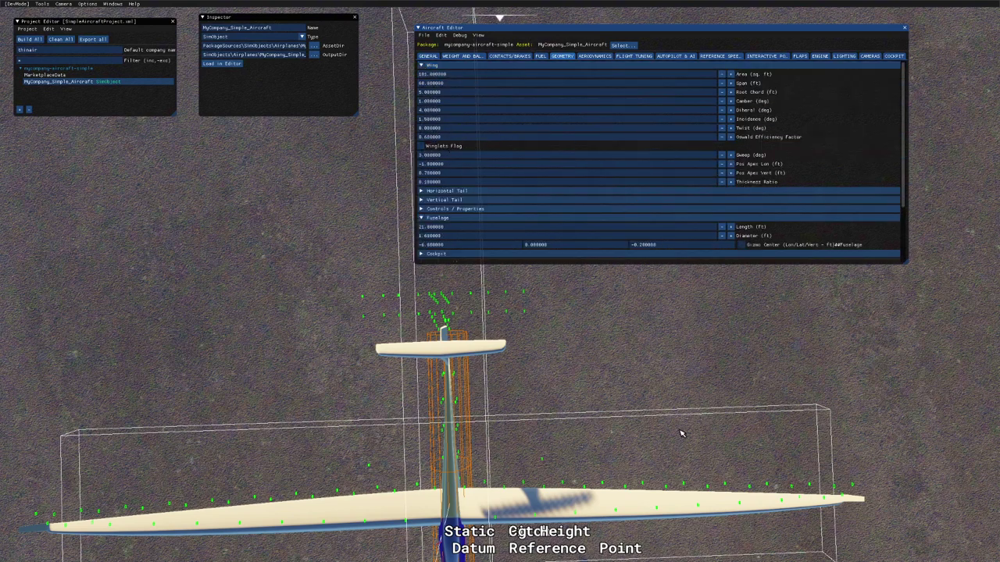
click(423, 67)
click(421, 74)
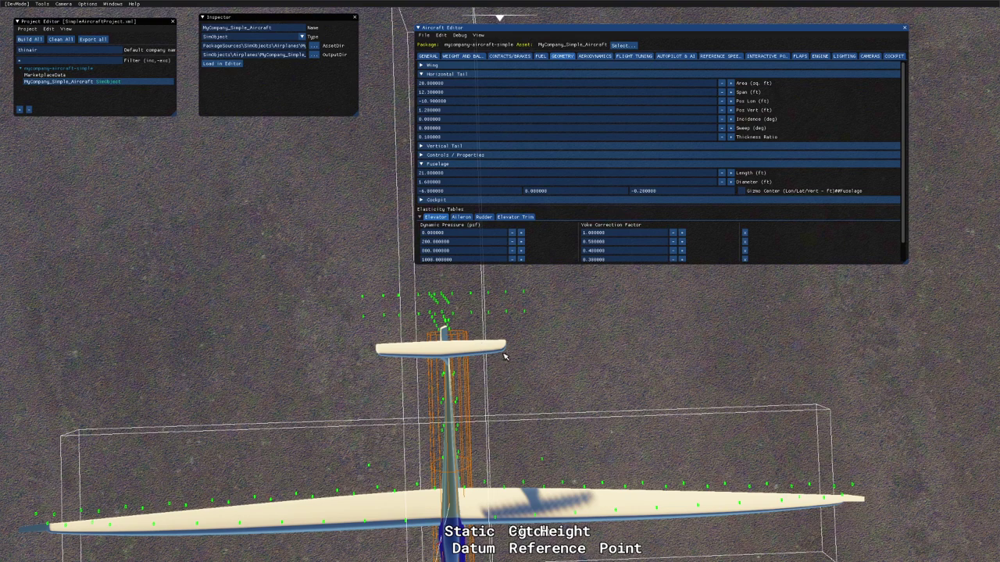
click(458, 86)
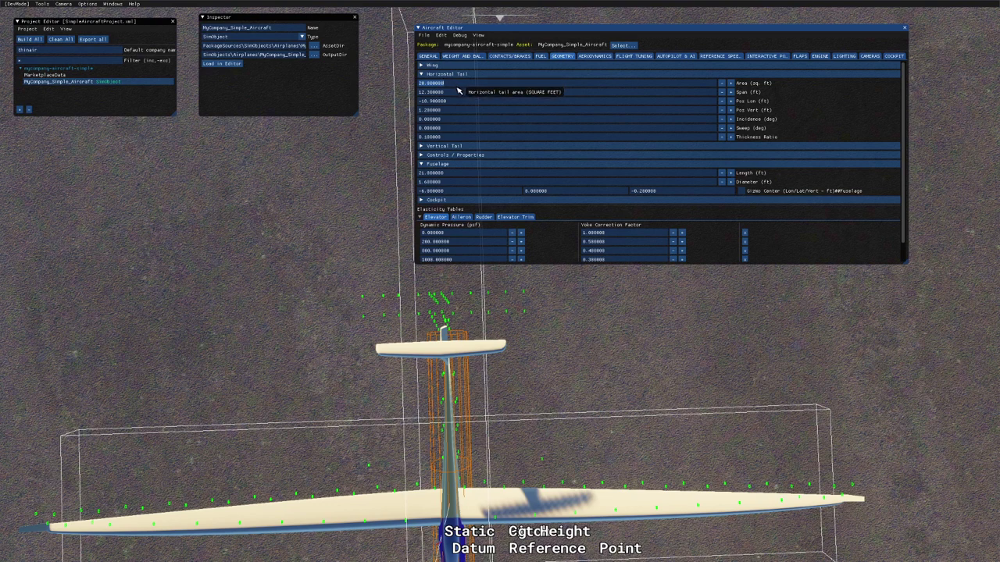
click(451, 93)
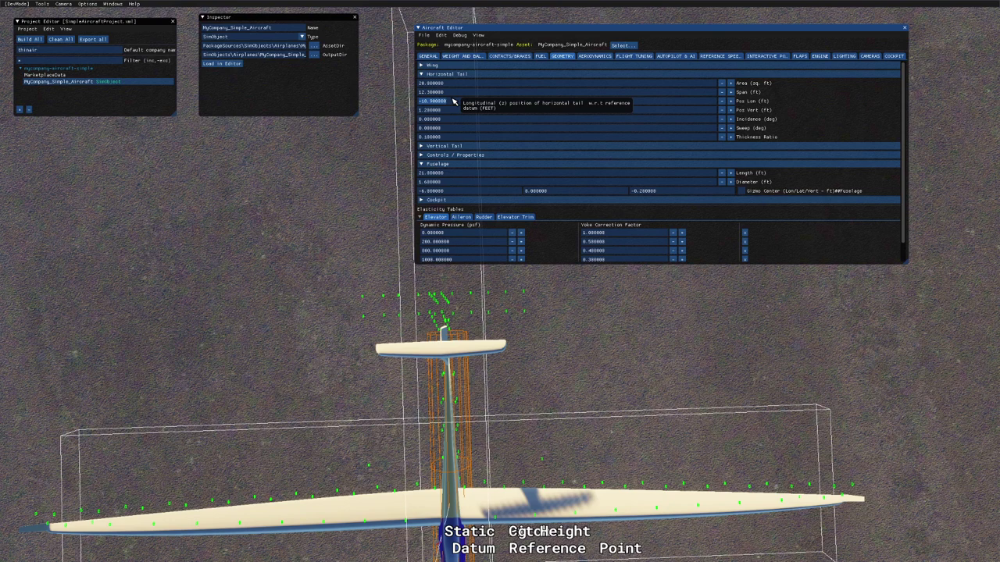
text(-)
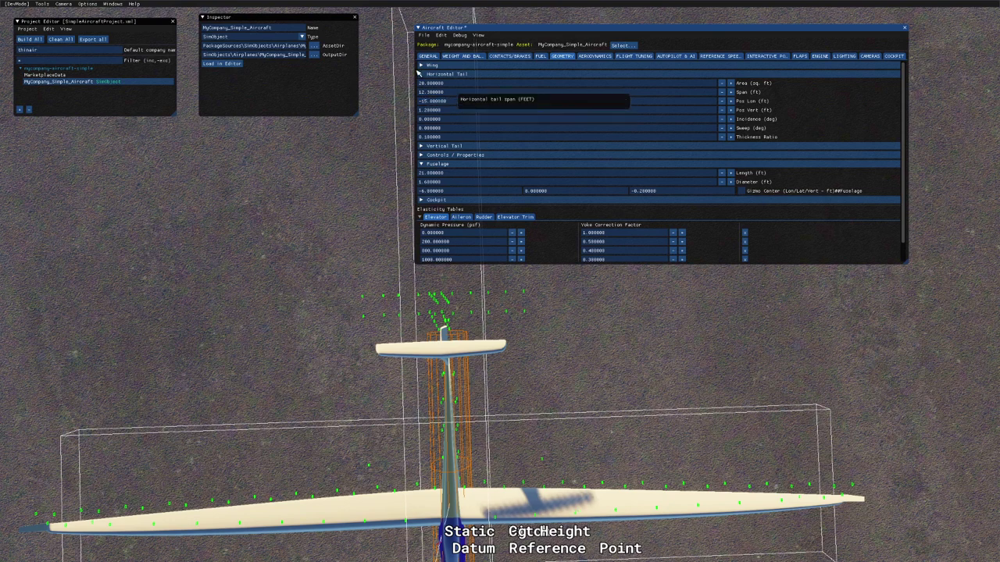
click(422, 35)
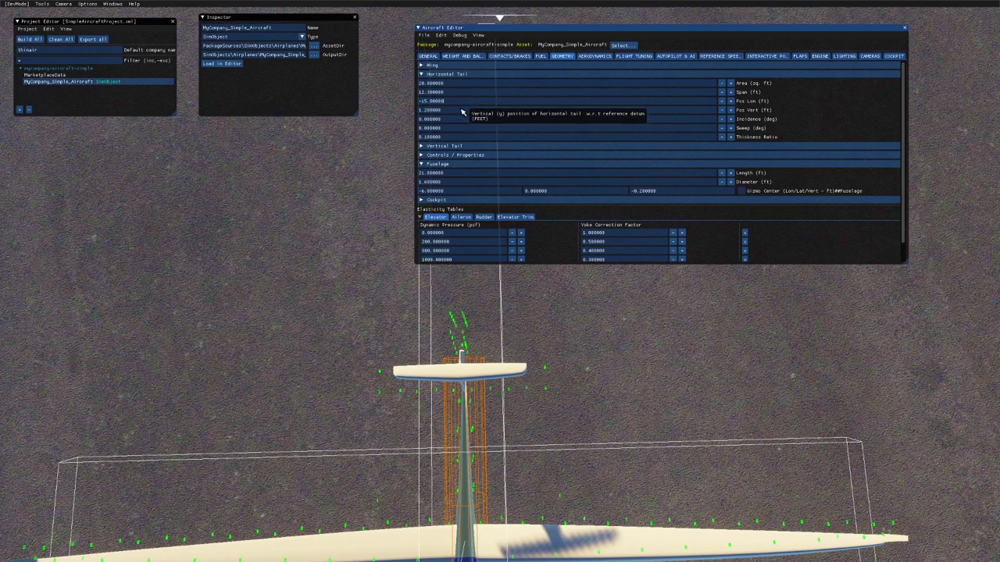
Step: Fine-tune the horizontal tail's longitudinal position to -15.3 ft, then save and resync the aircraft
key(BackSpace)
key(BackSpace)
click(425, 36)
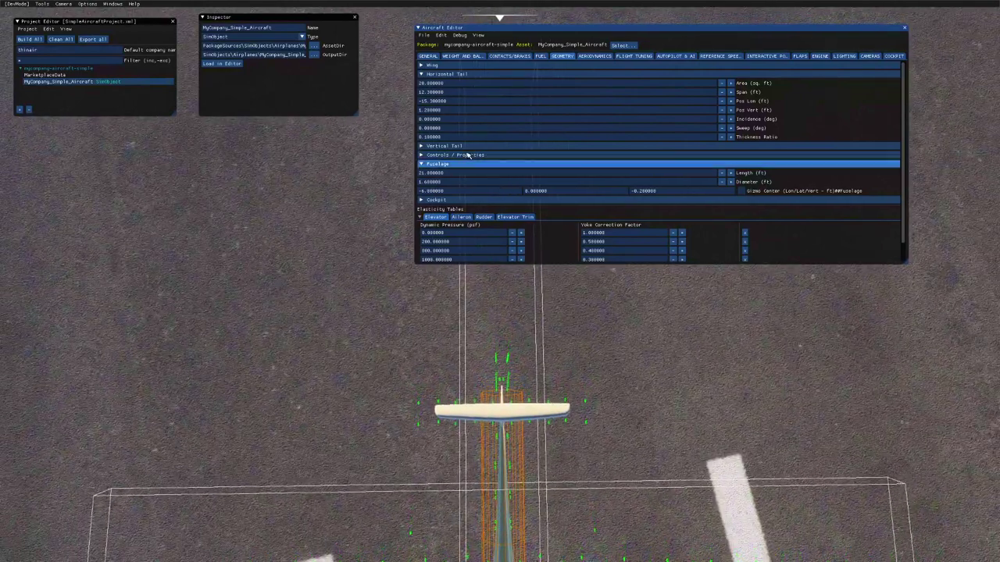
Step: Set the vertical tail's span to 4 ft, then save and resync the aircraft
click(419, 73)
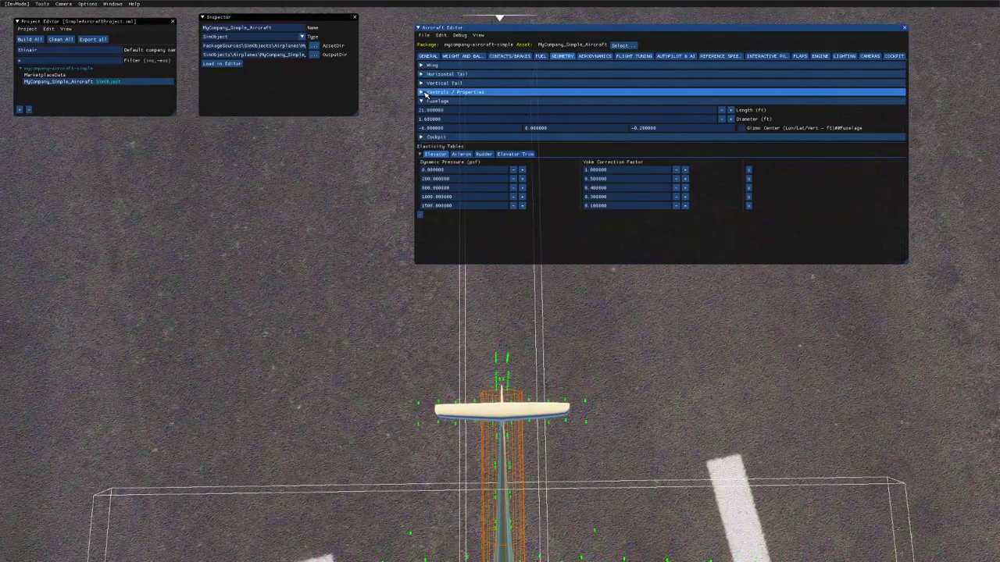
click(423, 84)
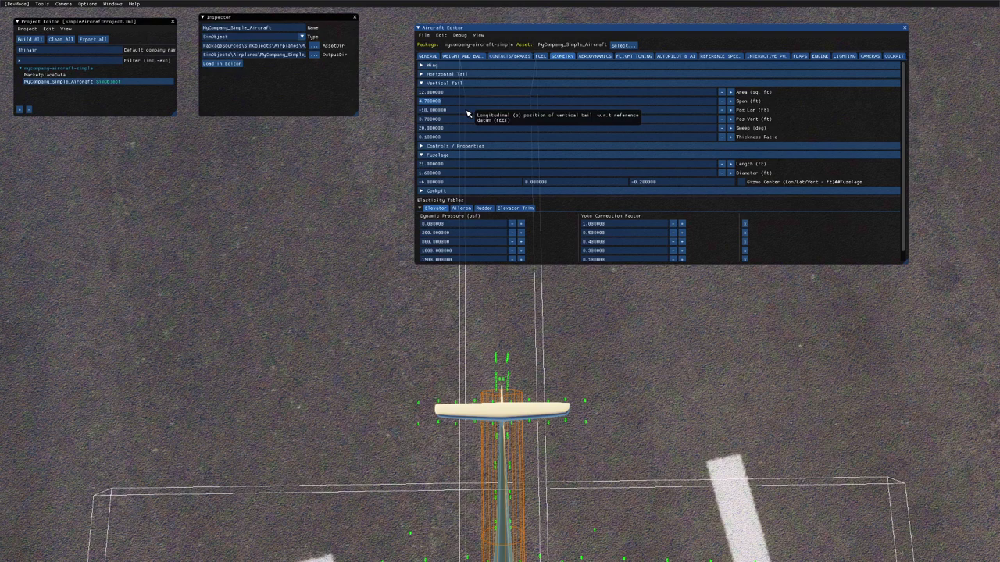
text(4)
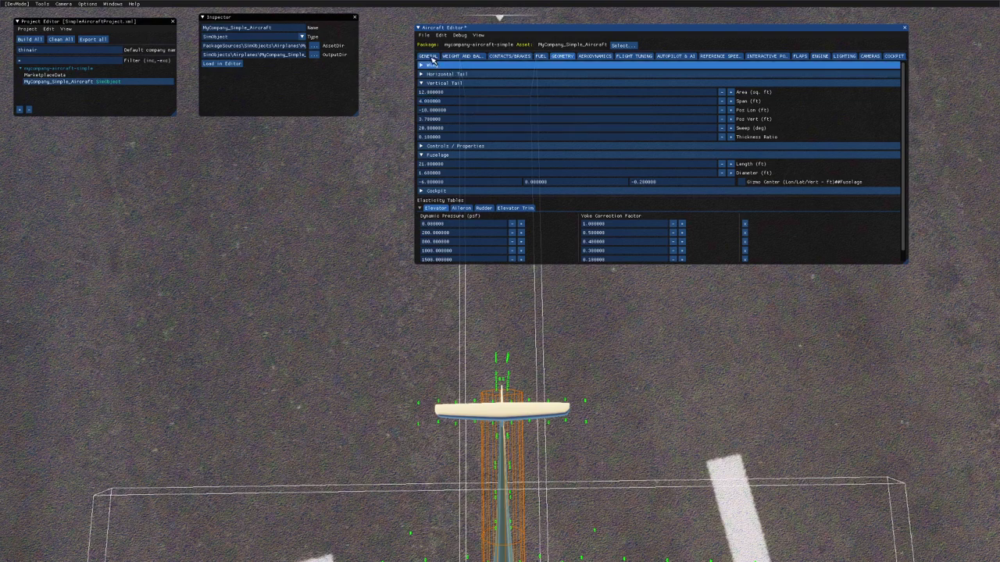
click(424, 35)
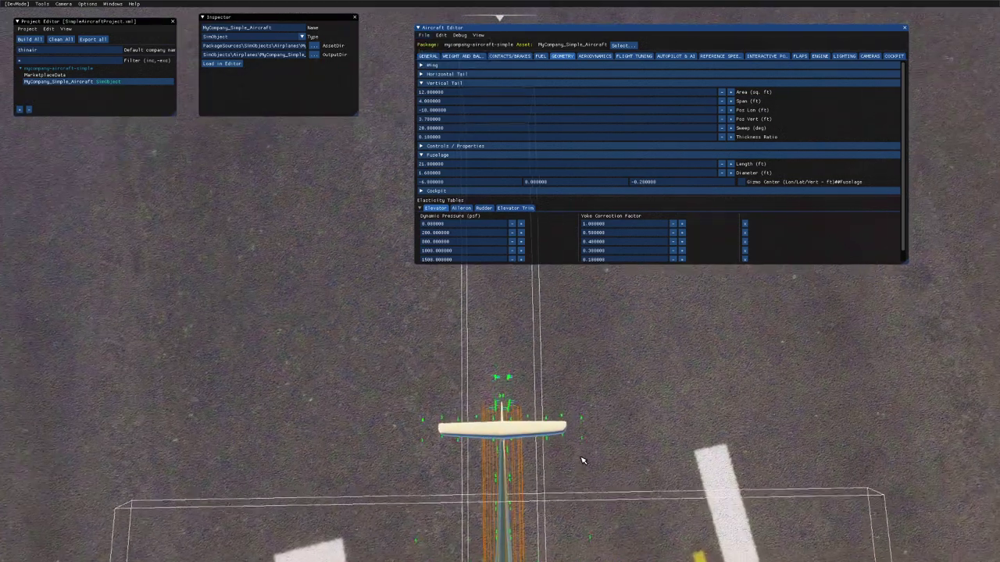
key(super)
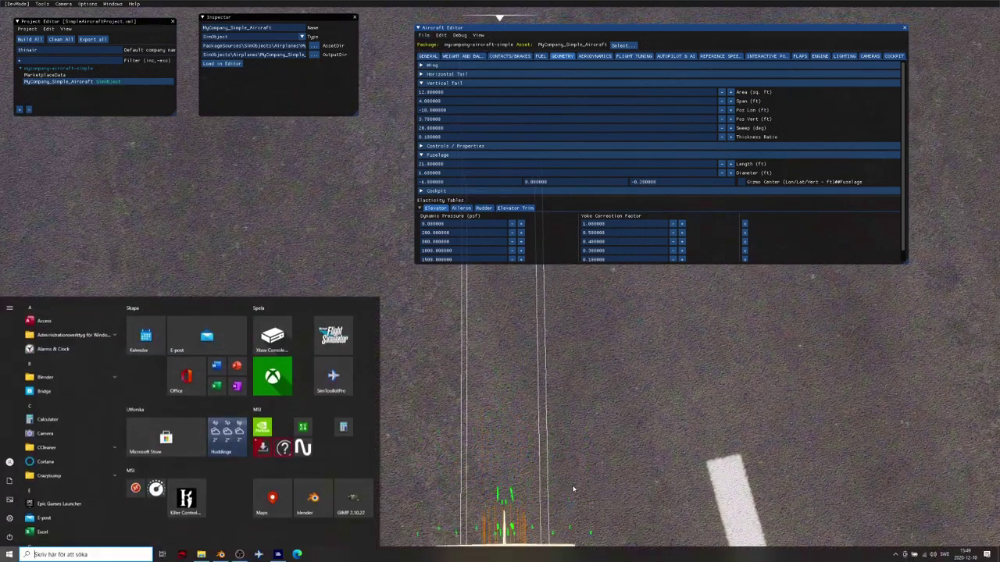
key(super)
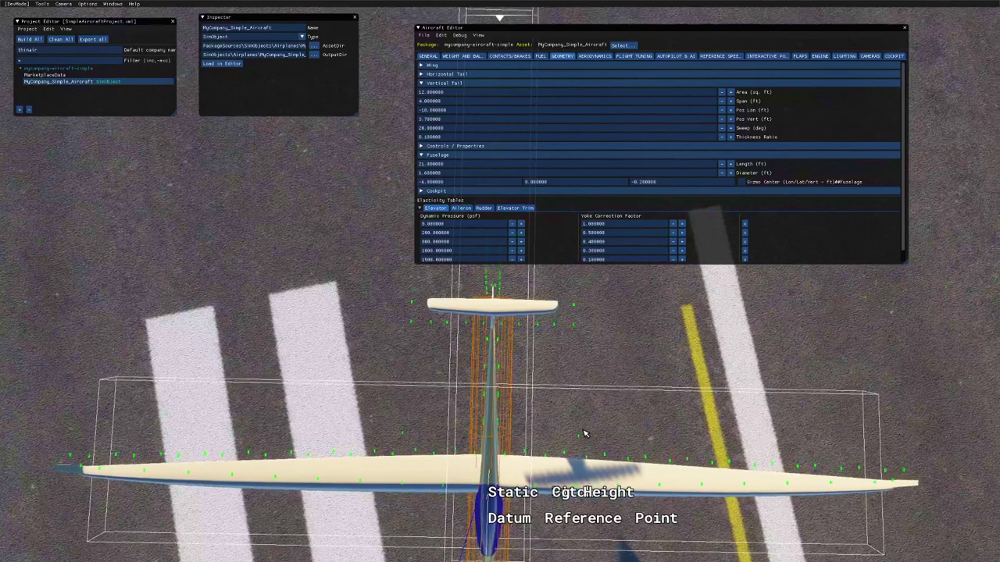
Step: Set the vertical tail's longitudinal position to -15 ft, then save and resync the aircraft
click(461, 111)
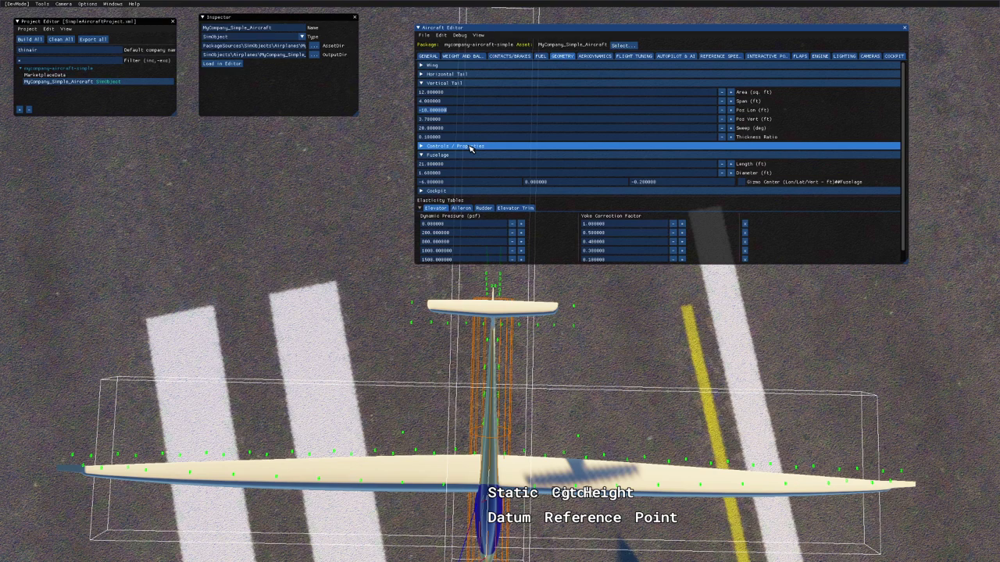
text(-)
click(423, 35)
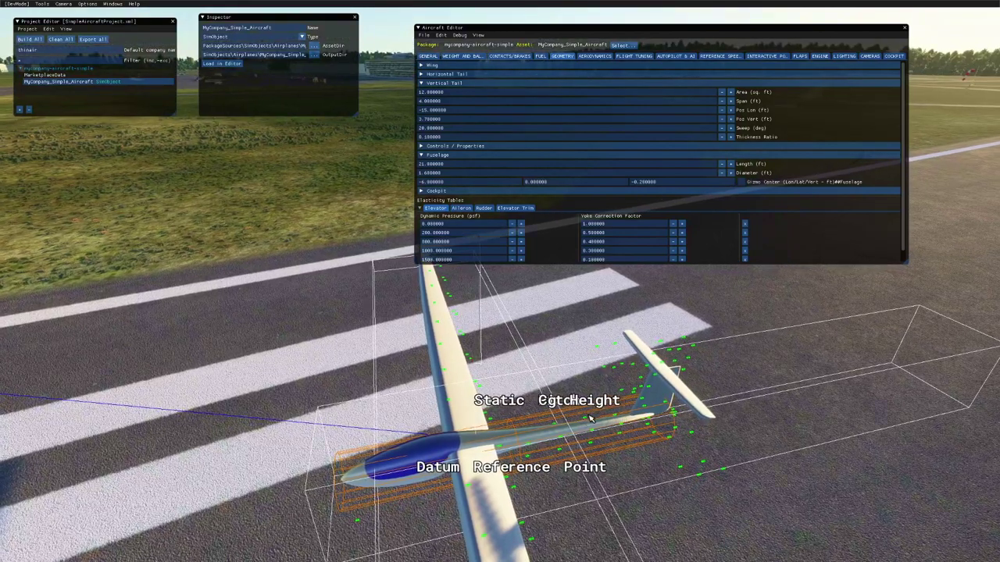
Step: Set the horizontal tail's vertical position to 4 ft, then save and resync the aircraft
click(422, 156)
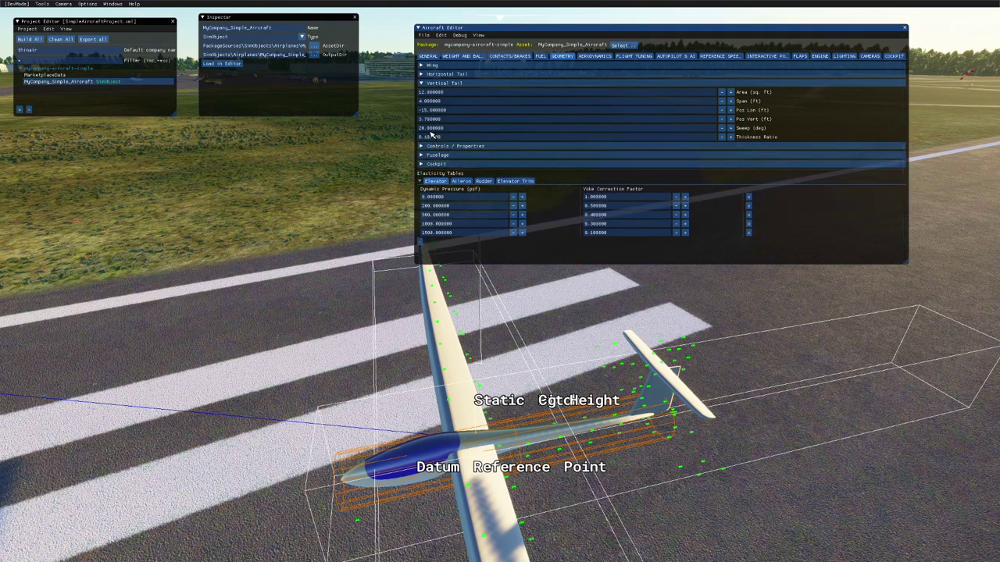
click(422, 83)
click(423, 75)
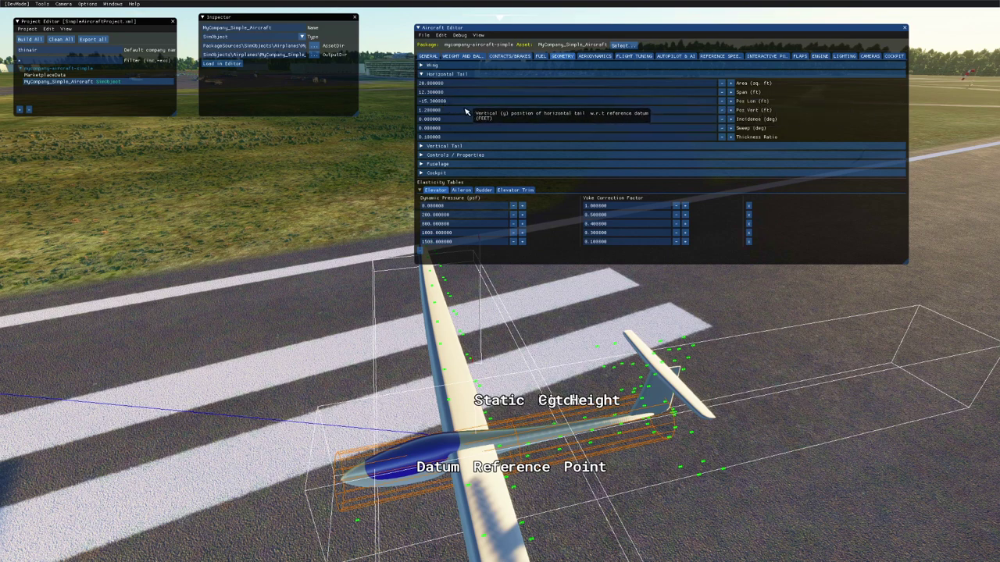
double_click(461, 110)
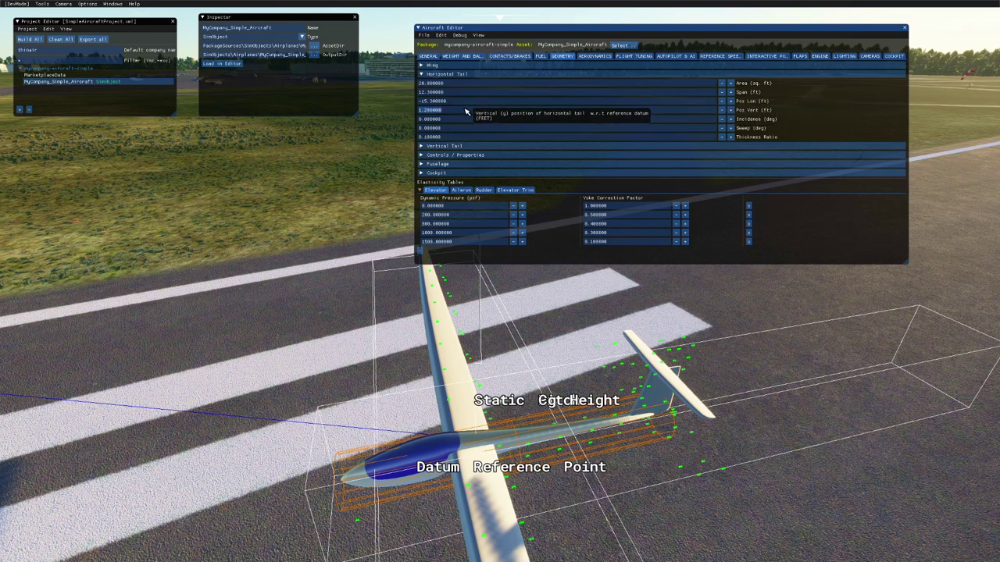
click(568, 373)
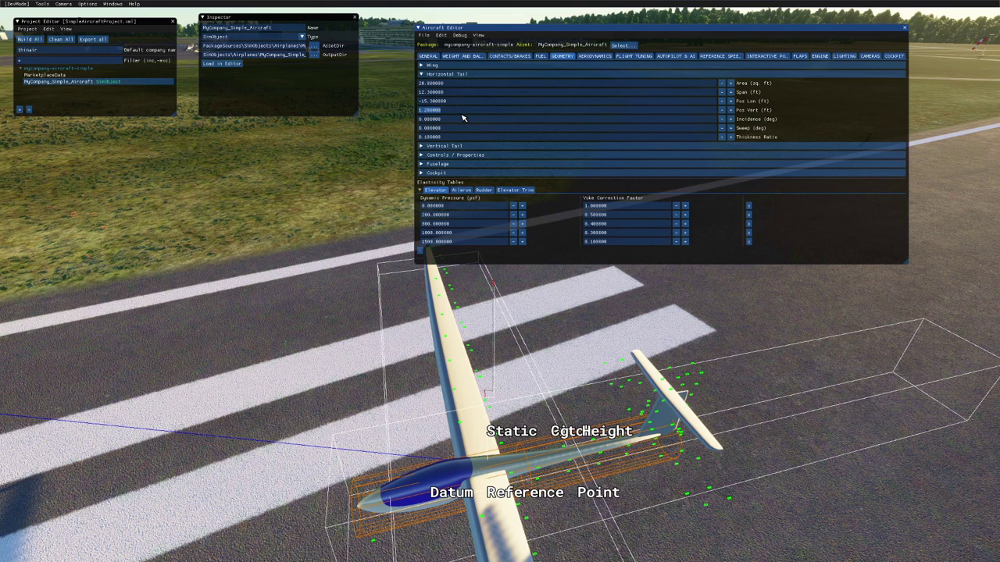
text(4)
key(Return)
click(432, 35)
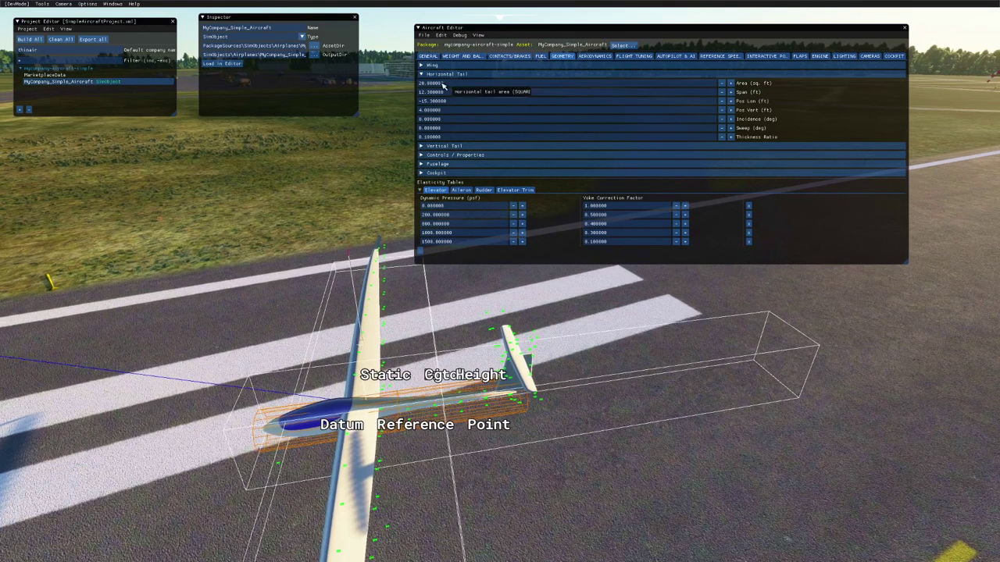
Step: Show the weight and balance settings and move the Aircraft Editor window between the two debug windows
click(460, 56)
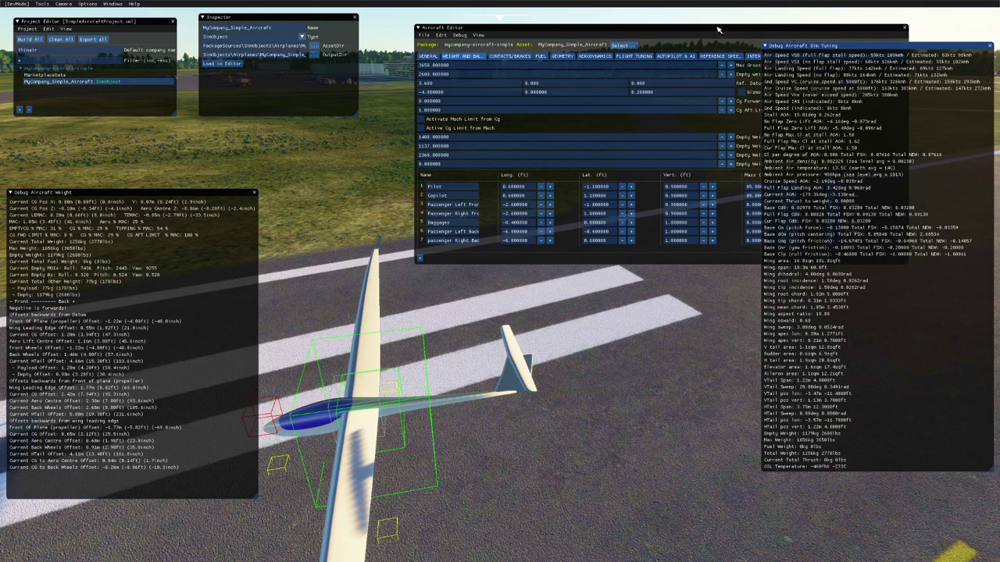
drag(718, 30, 570, 116)
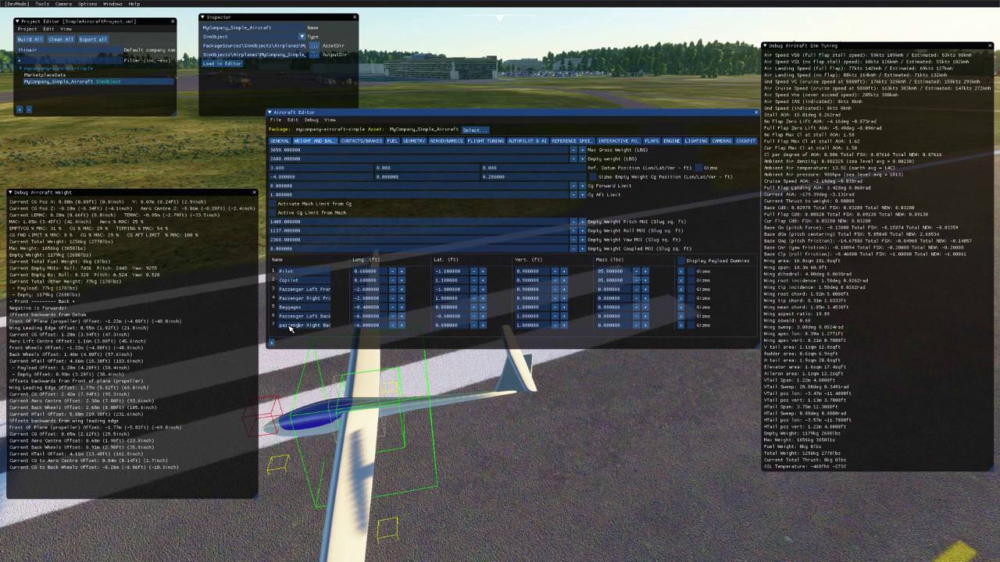
Step: Delete every payload station except Pilot, removing the copilot, all passenger stations and the baggage
click(680, 325)
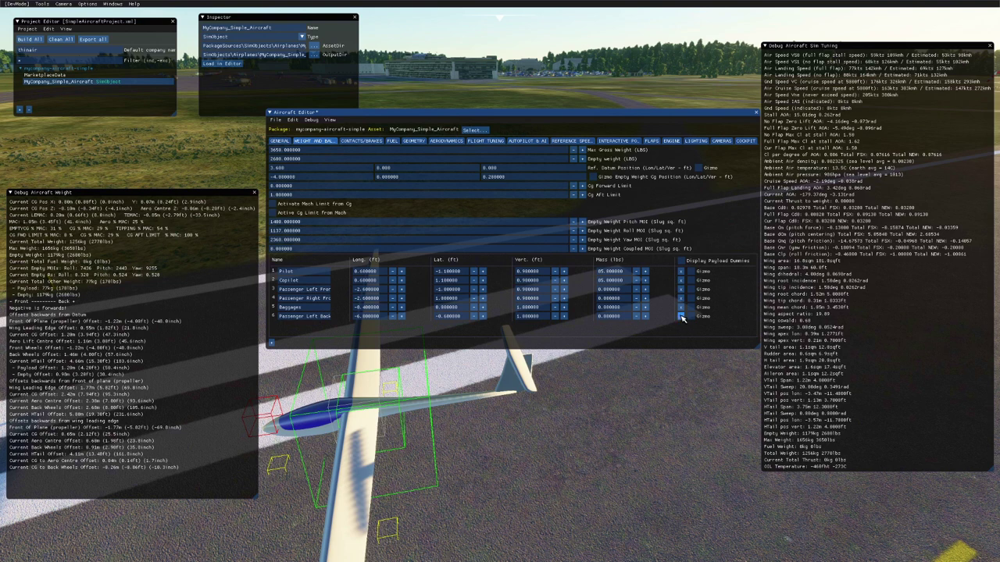
click(680, 316)
click(680, 307)
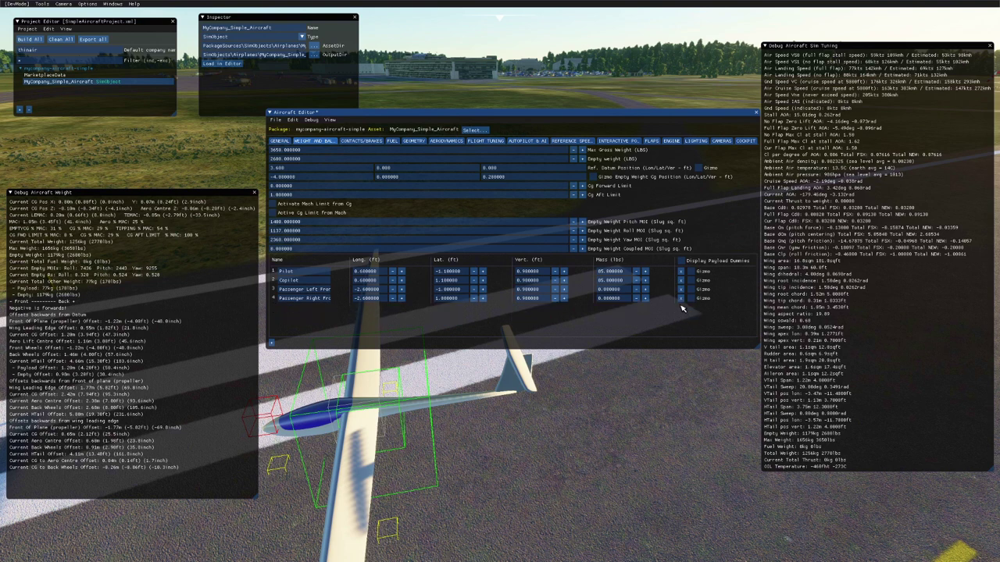
click(680, 298)
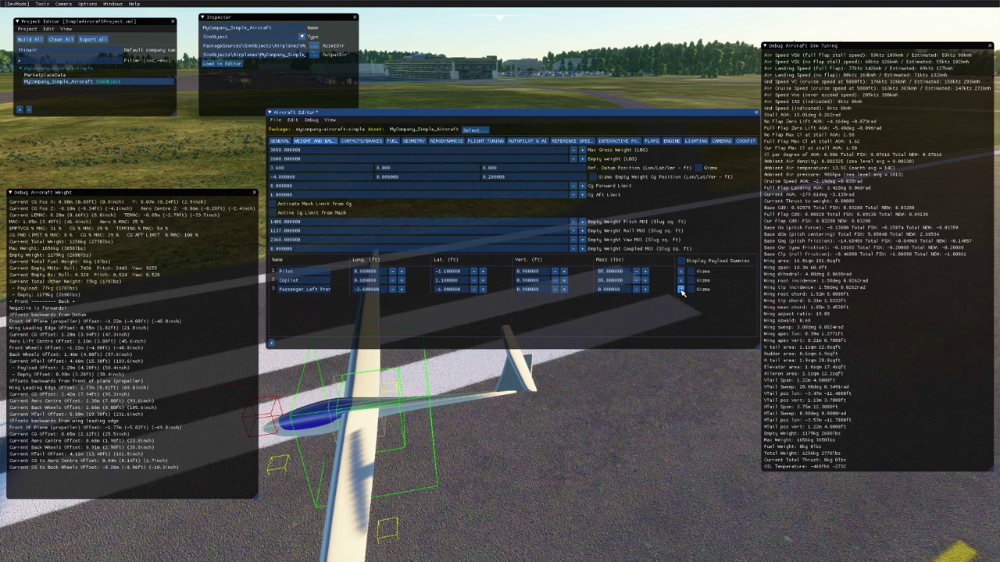
click(681, 289)
click(681, 279)
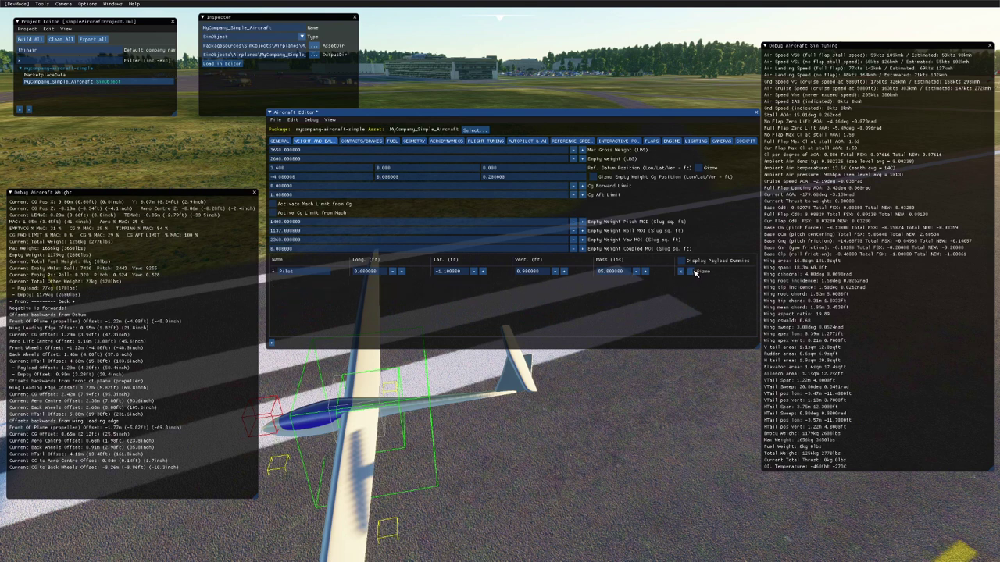
Step: Use the gizmo to move the Pilot payload station forward to about 2.7 ft longitudinally, then save and resync the aircraft
click(692, 271)
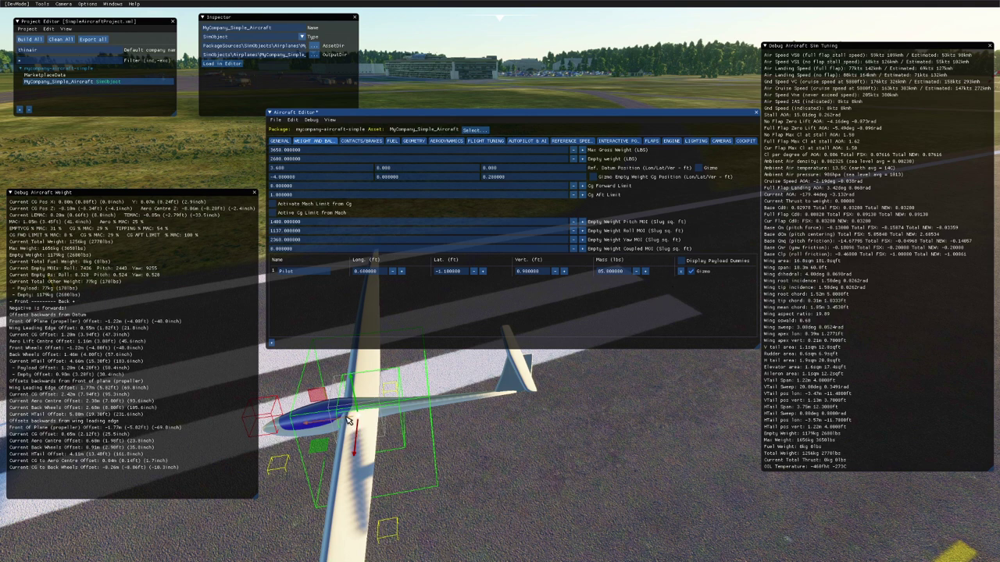
drag(350, 422, 320, 419)
click(690, 271)
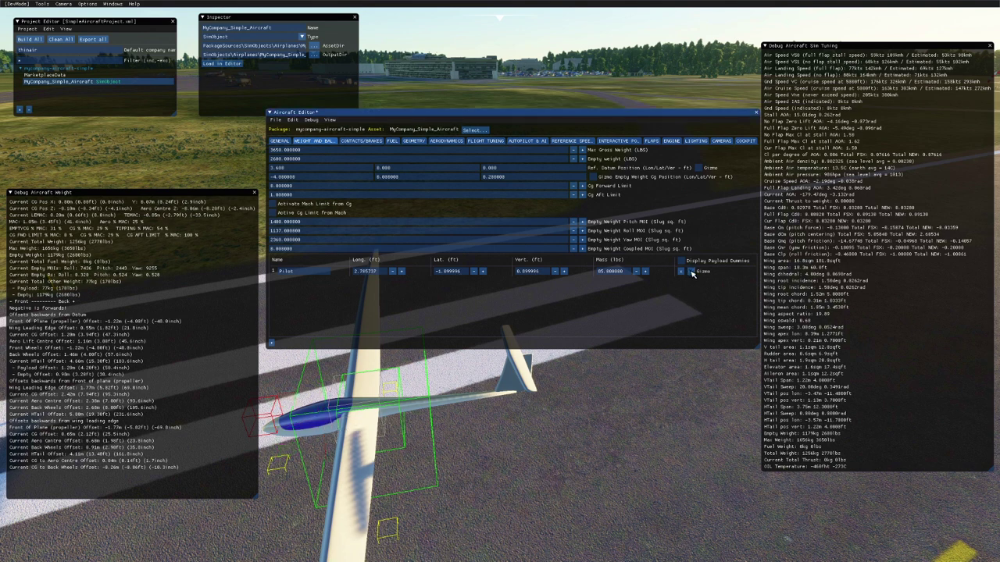
click(275, 119)
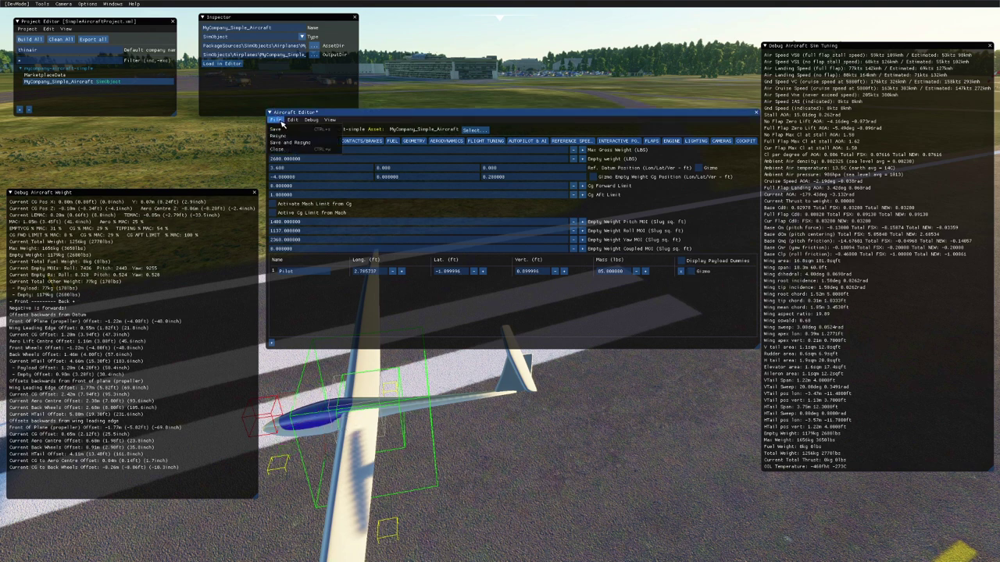
mouse_move(288, 143)
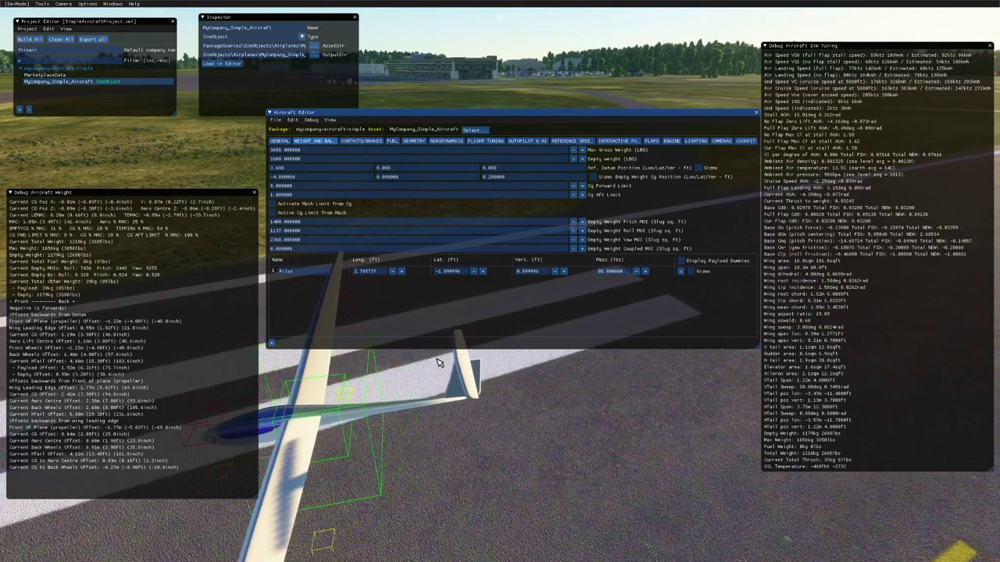
right_drag(439, 362, 647, 367)
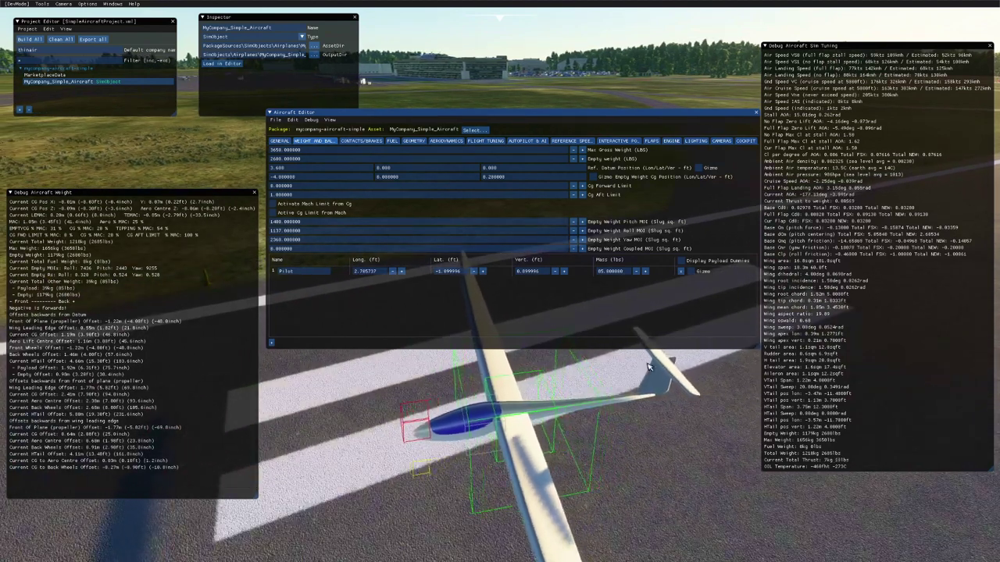
click(690, 271)
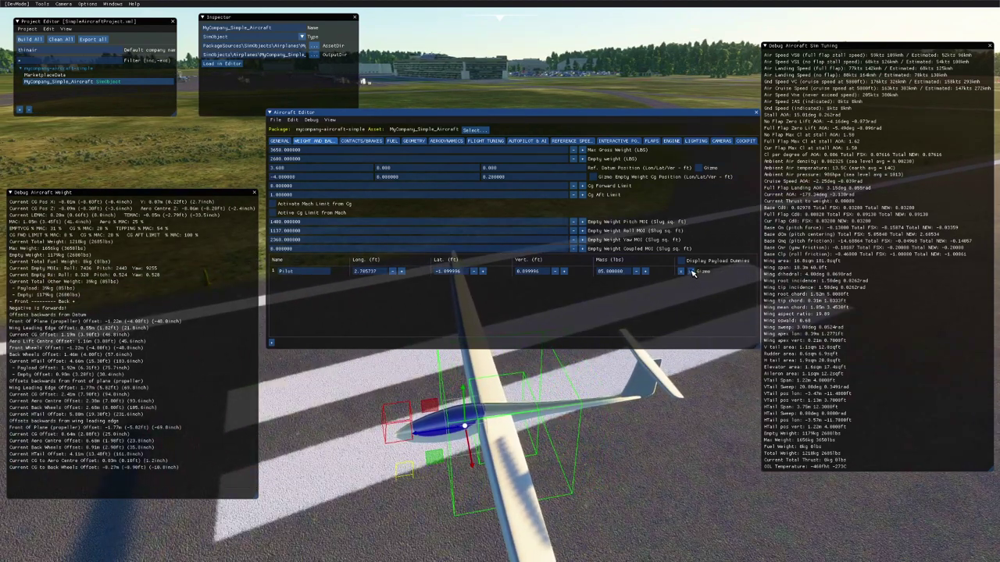
click(691, 271)
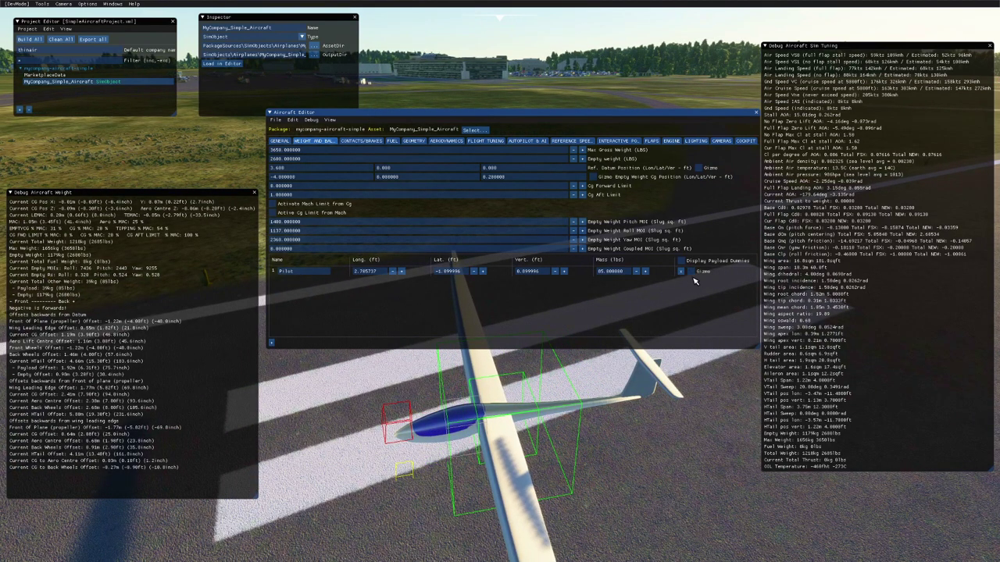
Step: Move the engine onto the glider's nose at about 6.68 ft longitudinally and -0.115 ft vertically, then save and resync the aircraft
click(672, 141)
drag(346, 169, 290, 400)
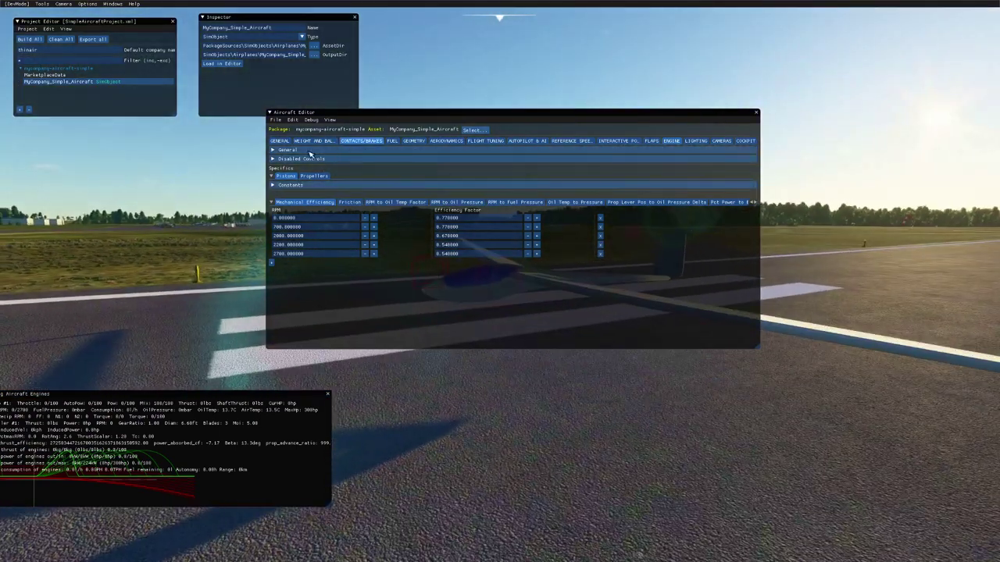
click(275, 152)
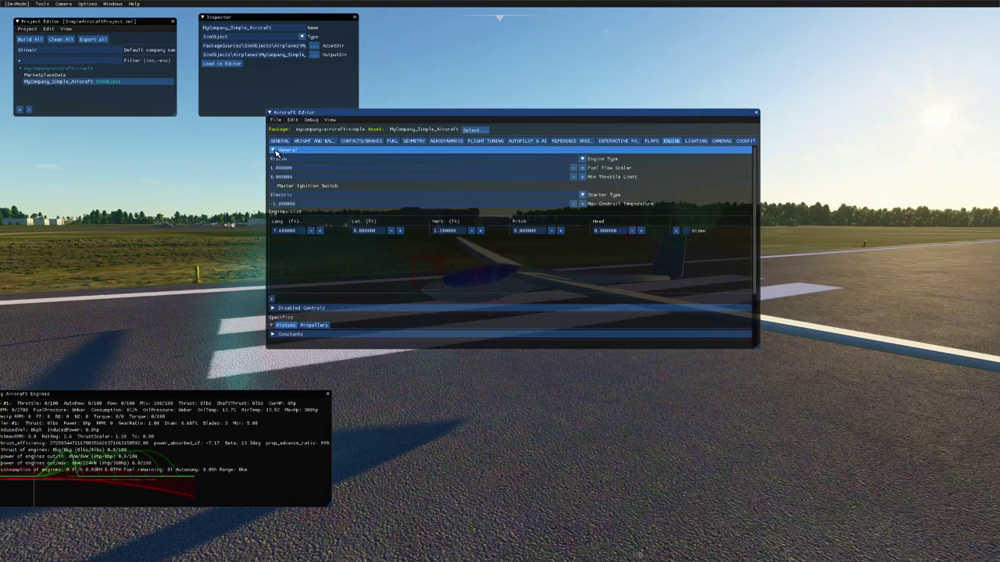
click(687, 232)
drag(428, 236, 428, 255)
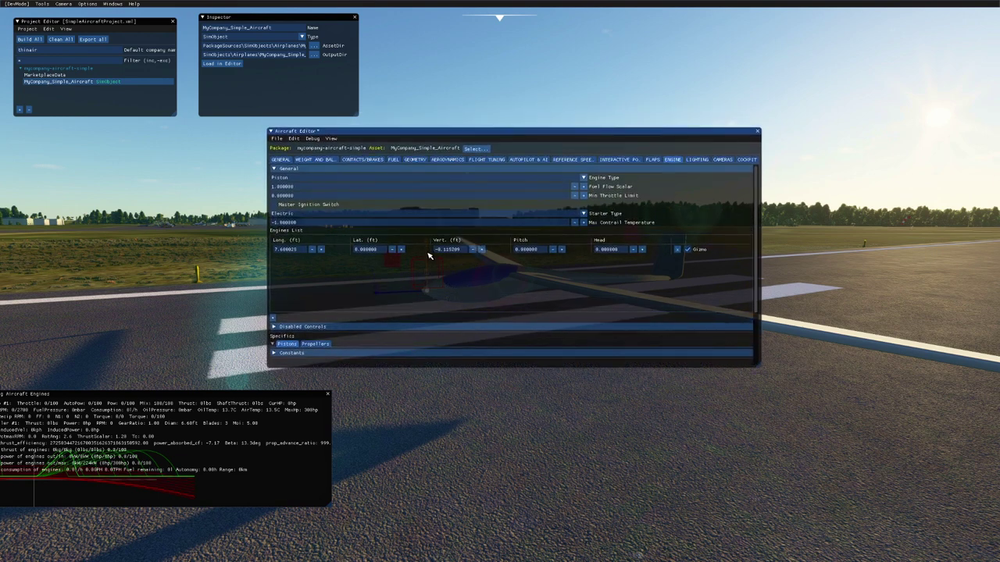
drag(406, 294, 420, 294)
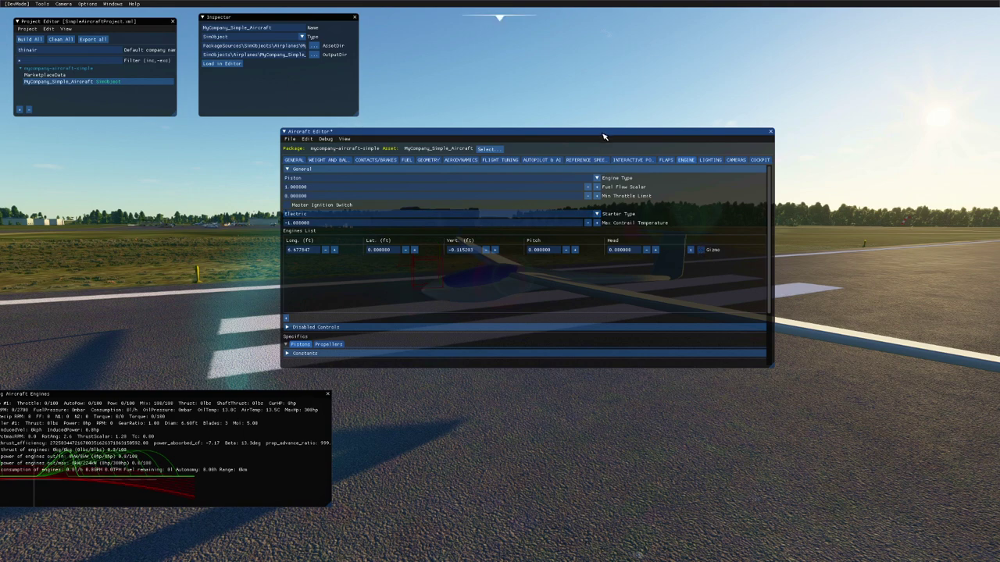
drag(608, 137, 480, 338)
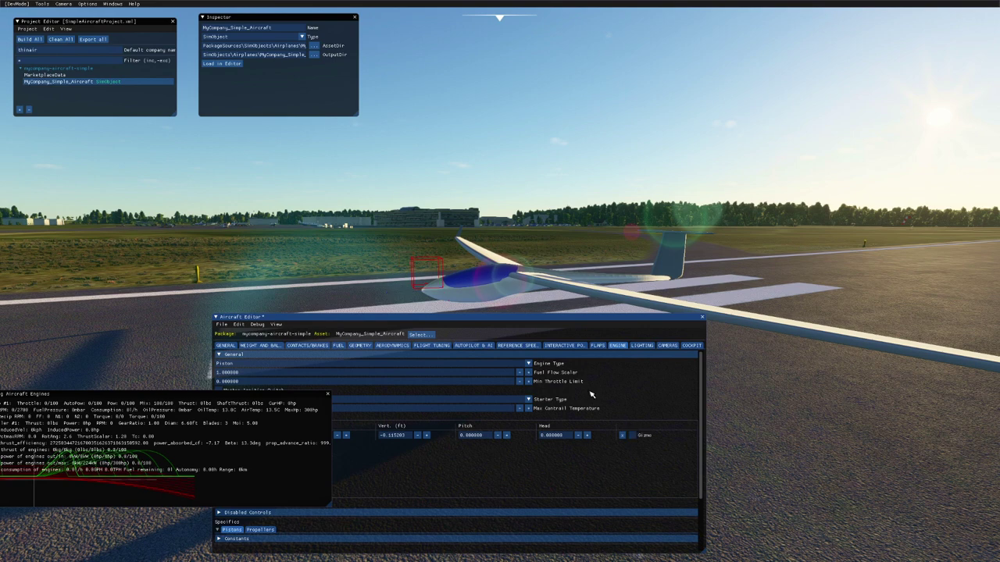
drag(569, 326, 728, 153)
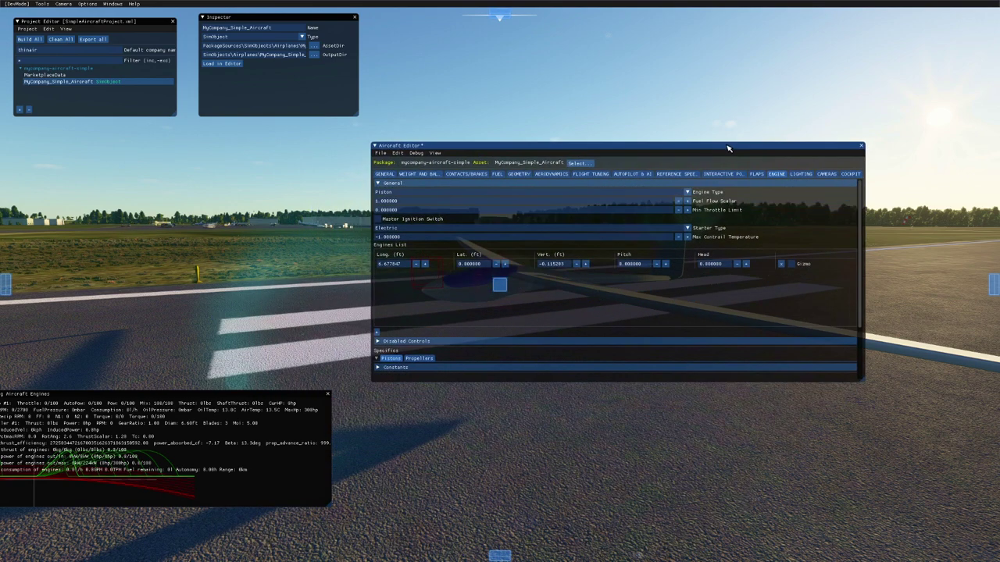
click(380, 152)
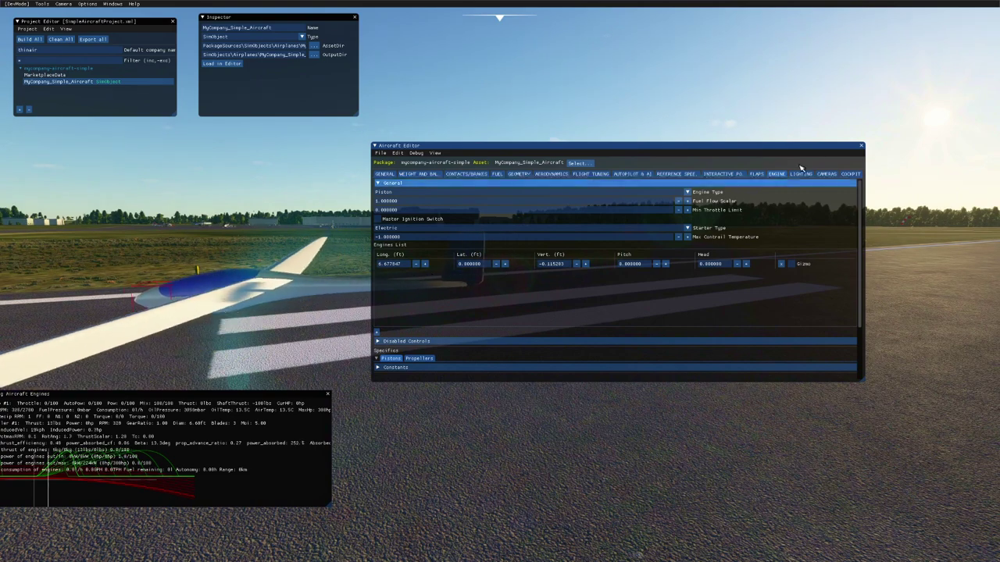
Step: Close the Aircraft Editor and turn off the developer camera
click(861, 145)
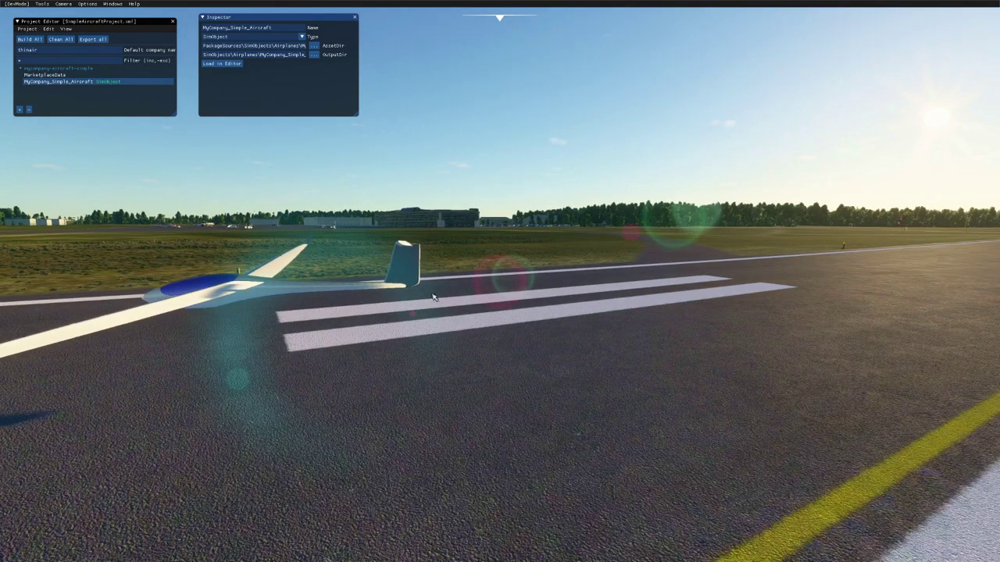
click(63, 4)
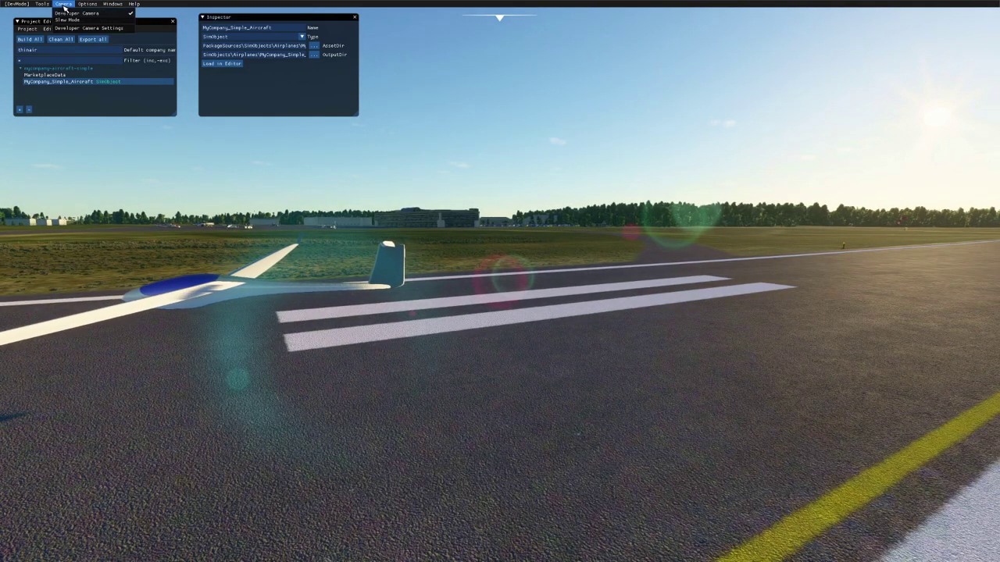
click(70, 13)
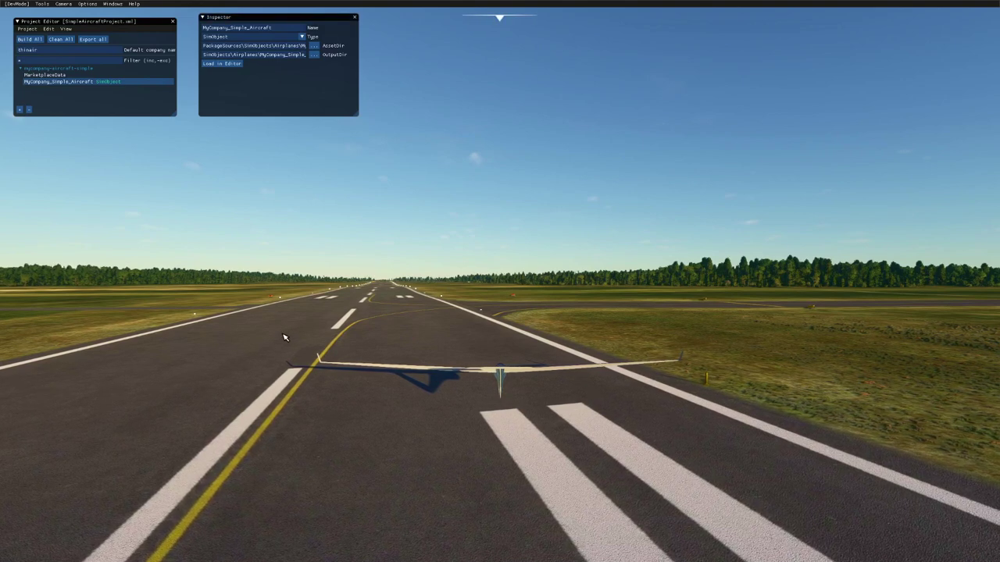
Step: Reload Simple Aircraft MyCompany 01 through the Aircraft Selector
click(114, 4)
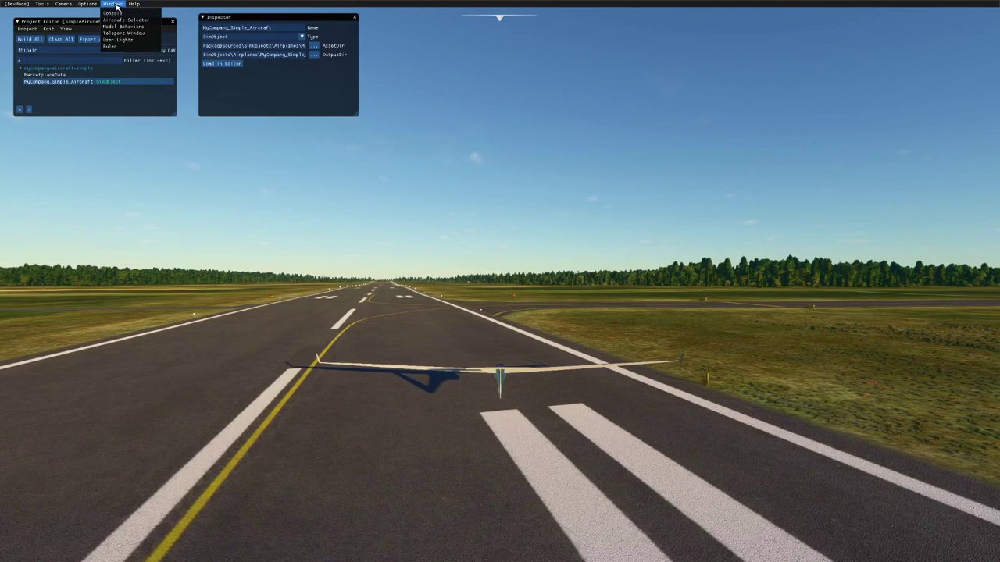
click(120, 20)
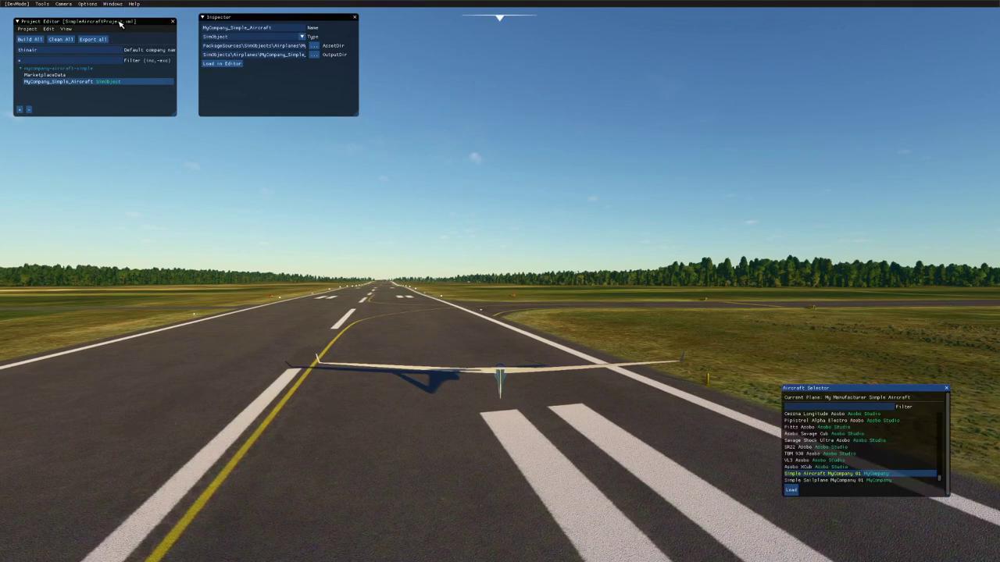
click(791, 489)
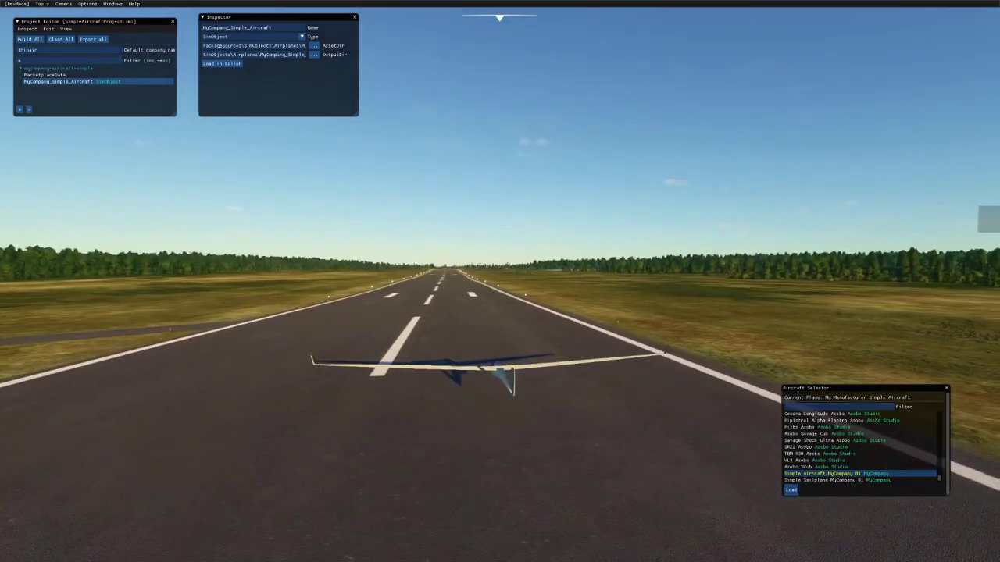
Step: Load MyCompany_Simple_Aircraft in the Aircraft Editor again and move the editor window clear of the glider
mouse_move(485, 414)
right_down()
mouse_move(565, 431)
mouse_move(595, 415)
mouse_move(572, 440)
mouse_move(605, 402)
mouse_move(569, 392)
mouse_move(529, 403)
mouse_move(461, 374)
right_up()
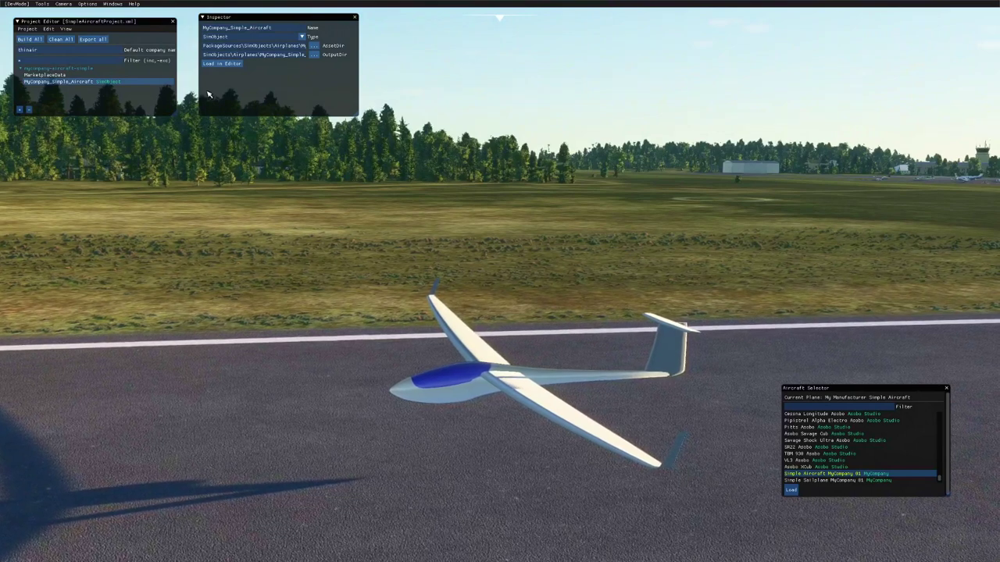
click(224, 64)
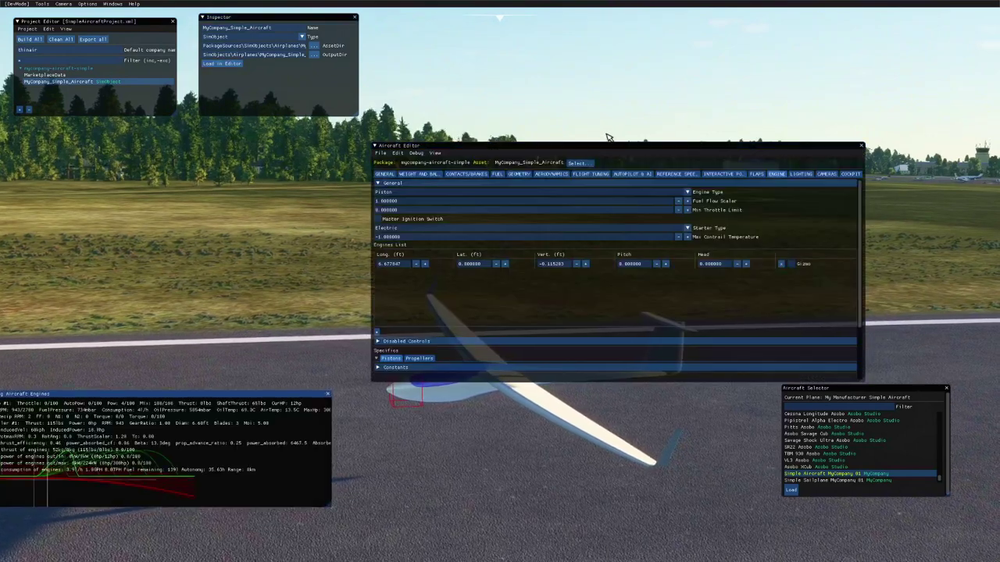
drag(585, 148, 659, 39)
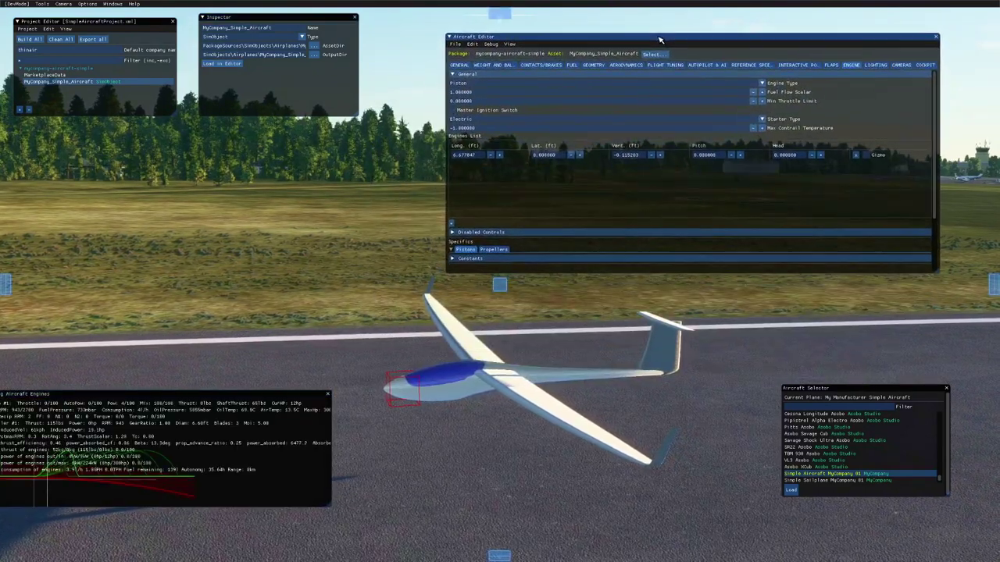
Step: Use the gizmo to move the empty weight CG position forward to about -3.12 ft longitudinally
click(505, 65)
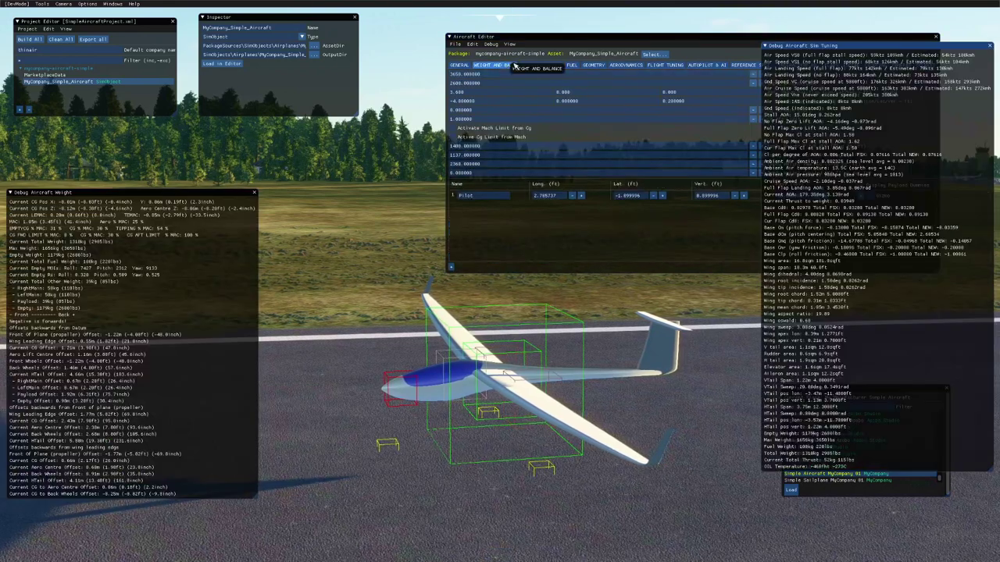
drag(660, 40, 537, 80)
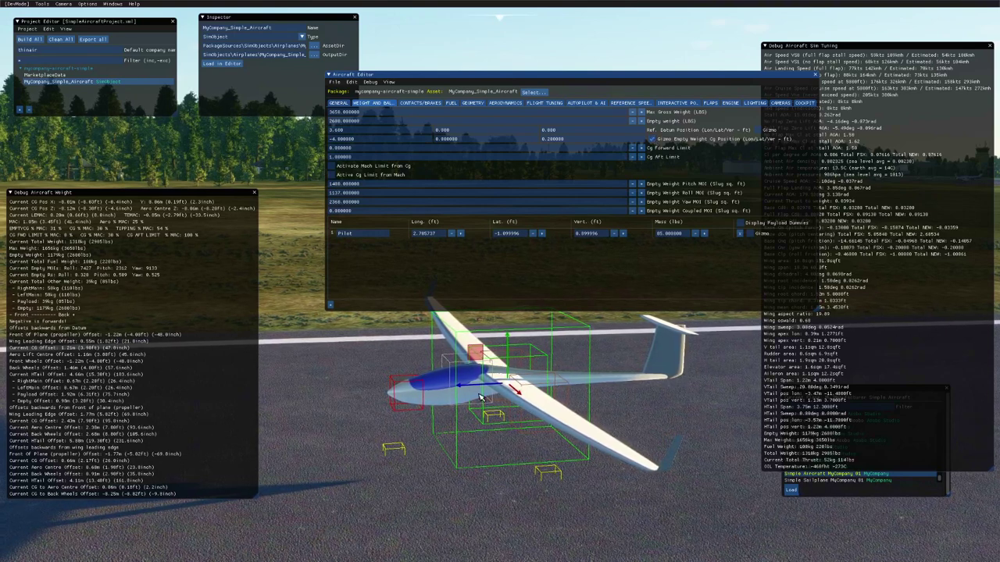
drag(486, 388, 483, 387)
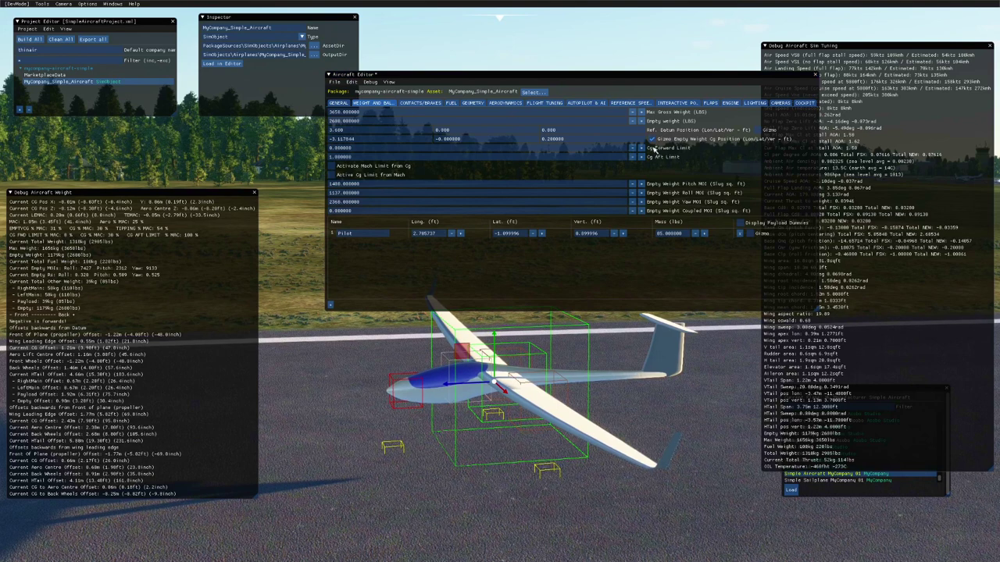
click(652, 139)
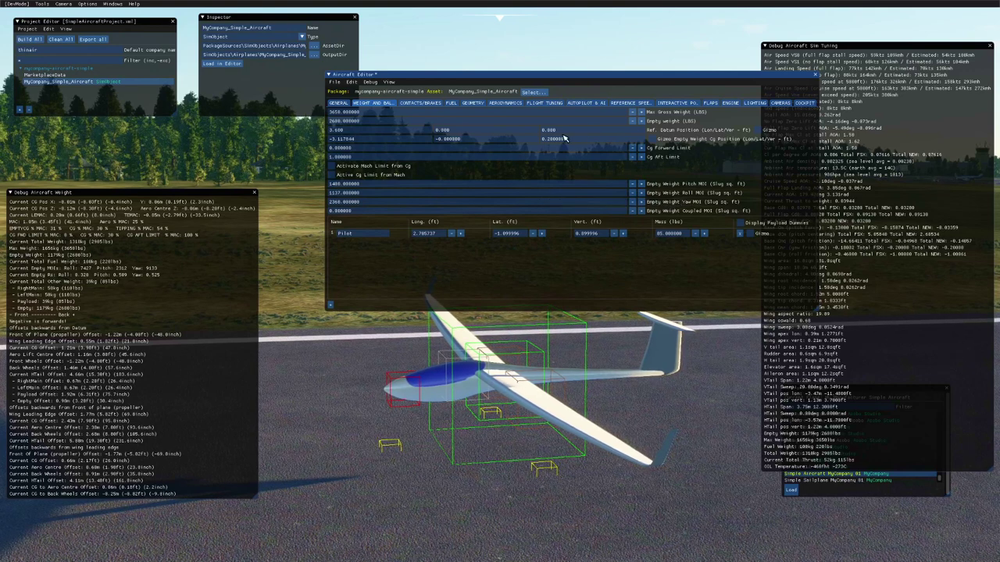
Step: Use the gizmo to move Contact Point 0 under the nose, at about 0.61 ft longitudinally and -1.42 ft vertically
click(420, 102)
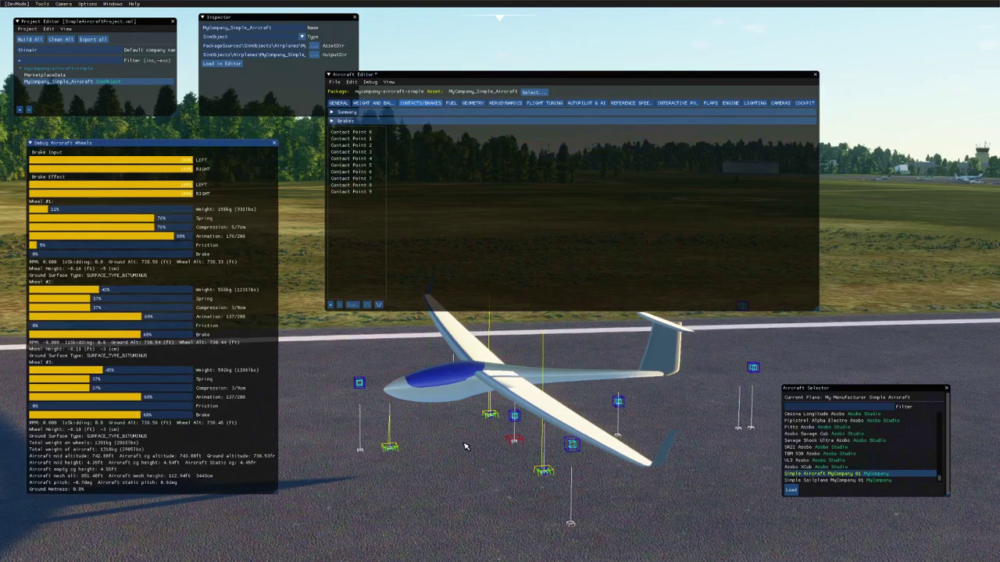
click(358, 132)
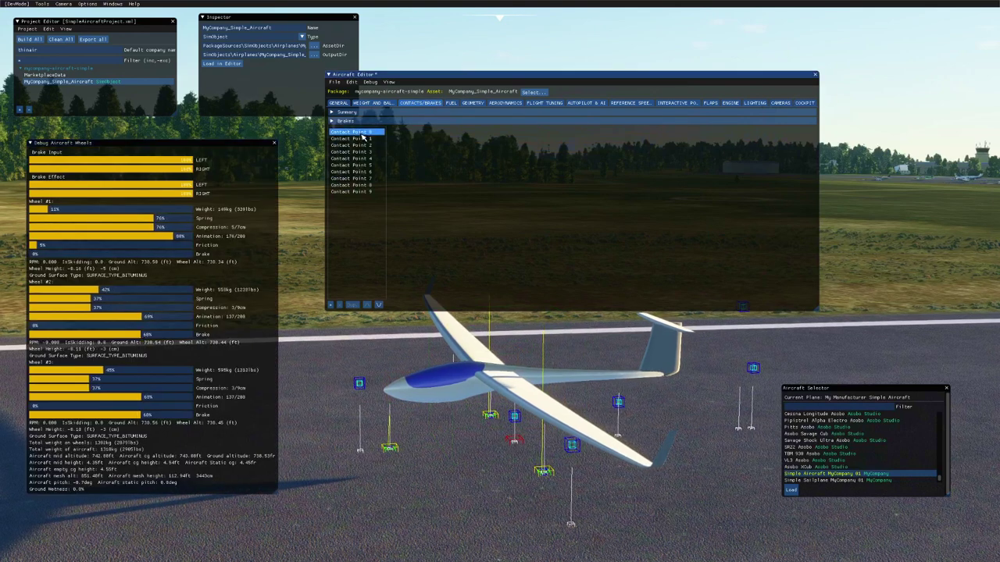
click(744, 139)
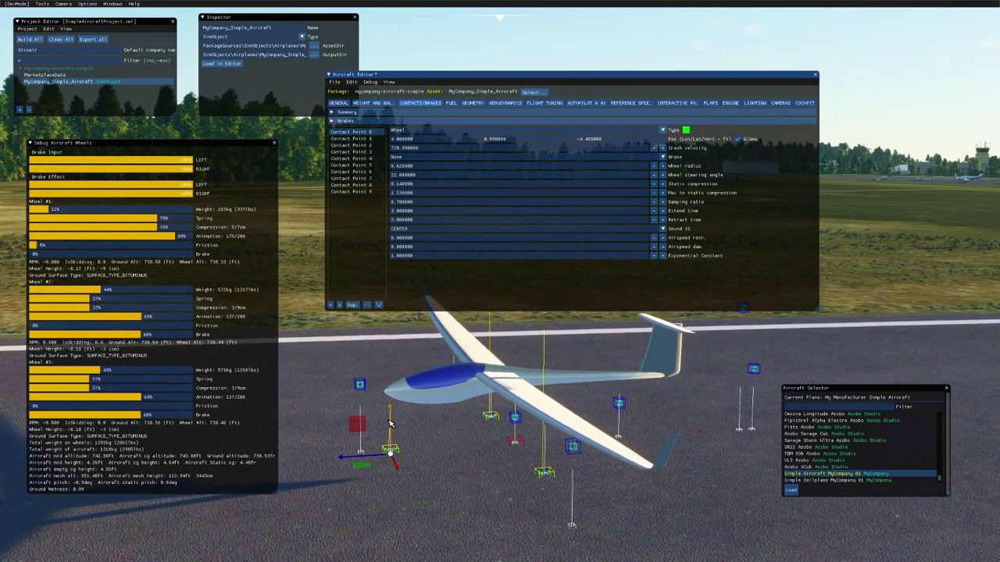
drag(390, 424, 402, 378)
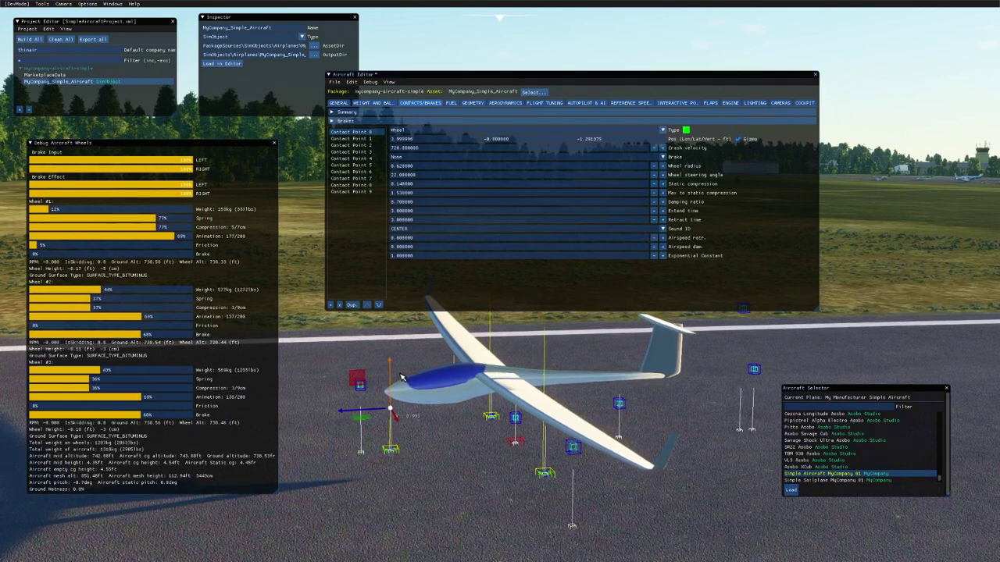
drag(361, 412, 407, 415)
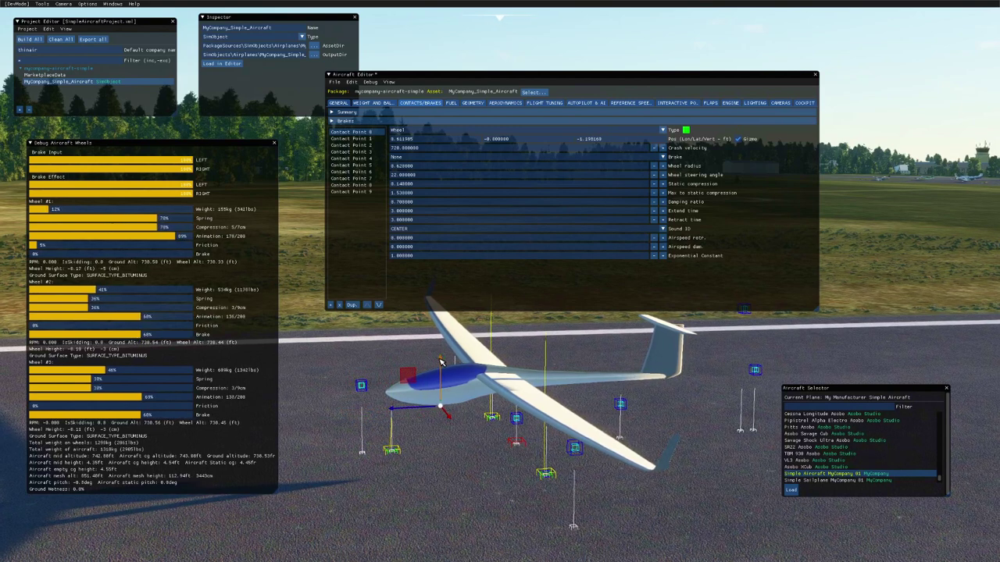
drag(441, 362, 441, 366)
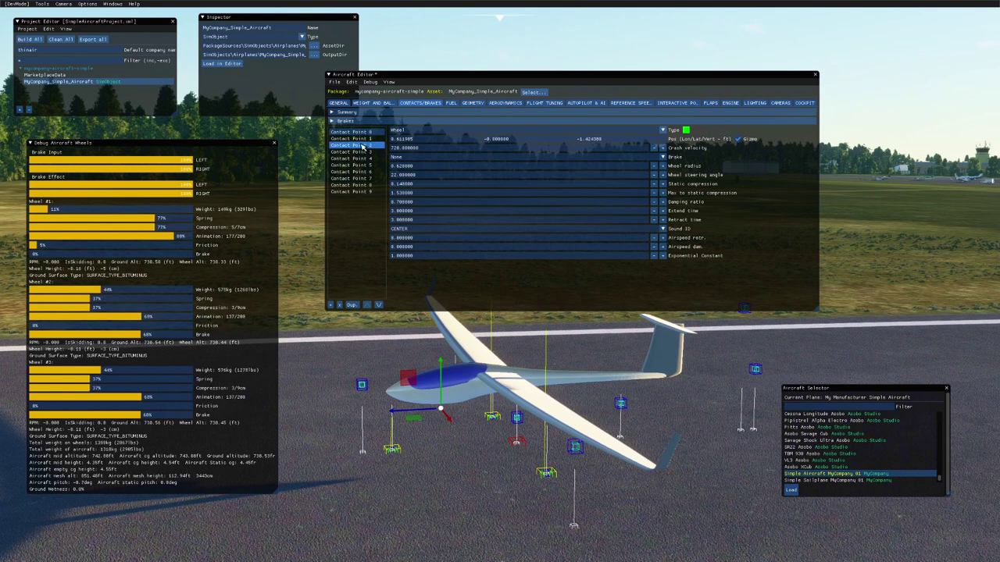
Step: Raise Contact Point 1, the left gear wheel, with its gizmo to about -0.78 ft vertically
click(352, 138)
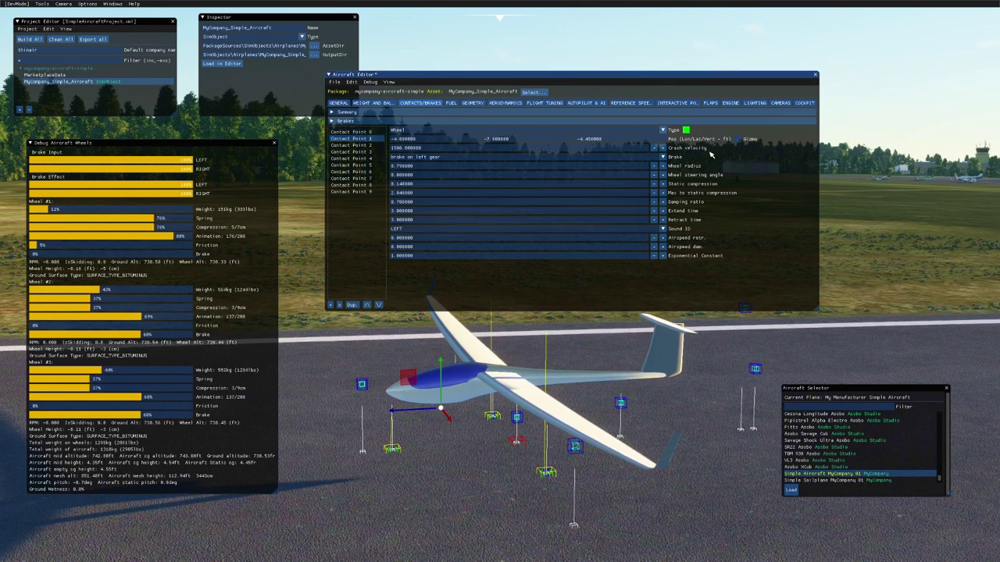
click(739, 139)
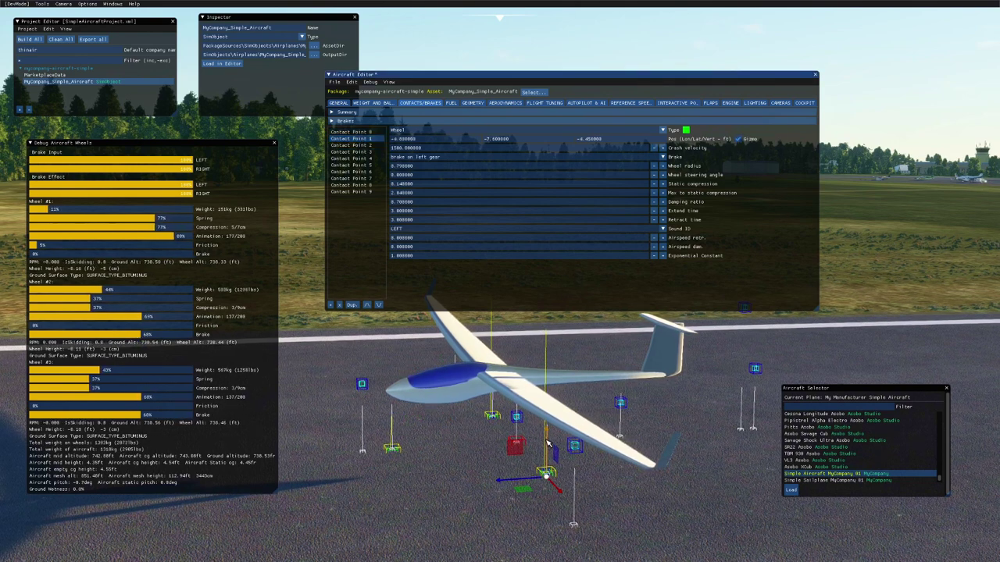
drag(547, 444, 546, 408)
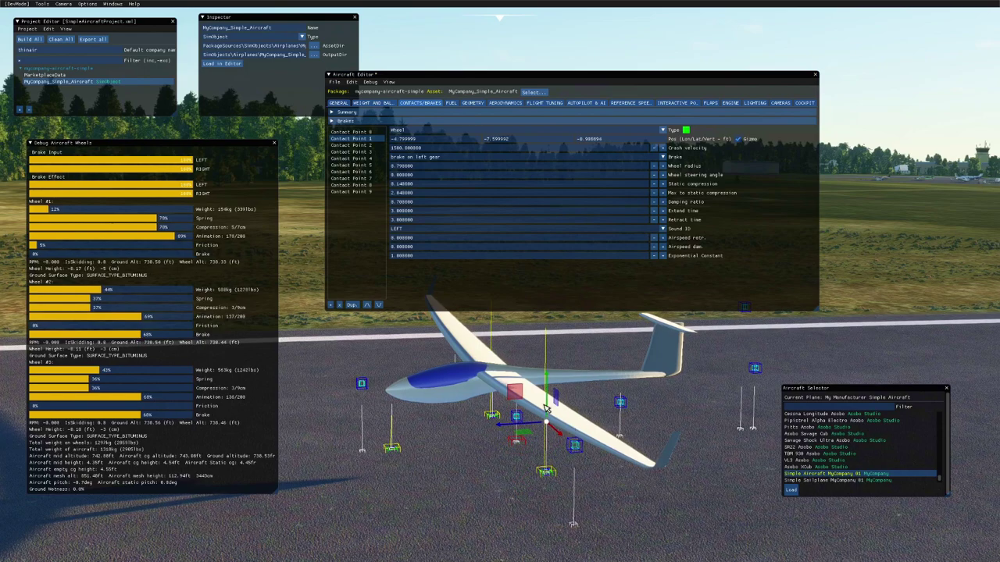
right_drag(492, 470, 547, 436)
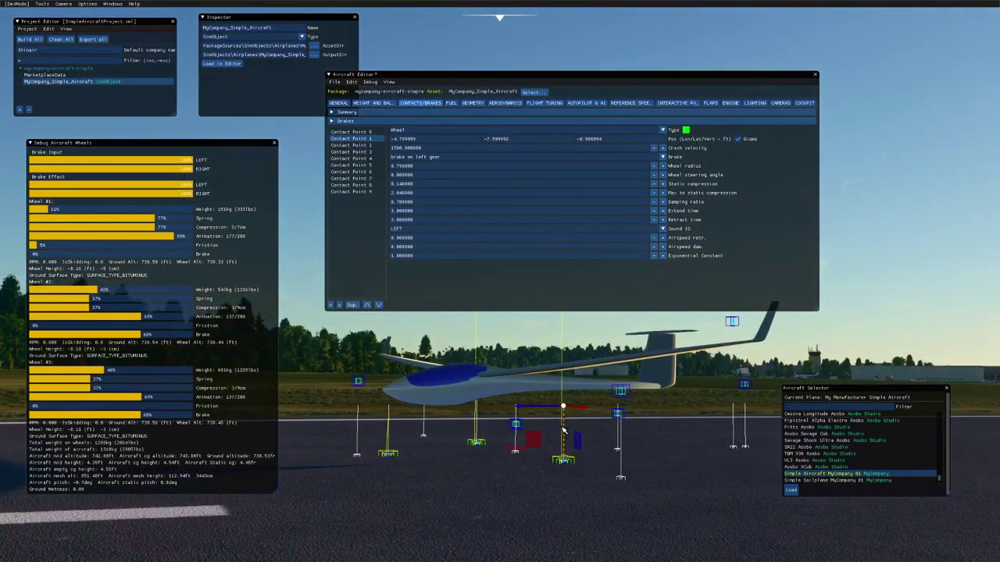
mouse_move(564, 435)
mouse_down()
mouse_move(574, 433)
mouse_move(574, 406)
mouse_move(573, 438)
mouse_up()
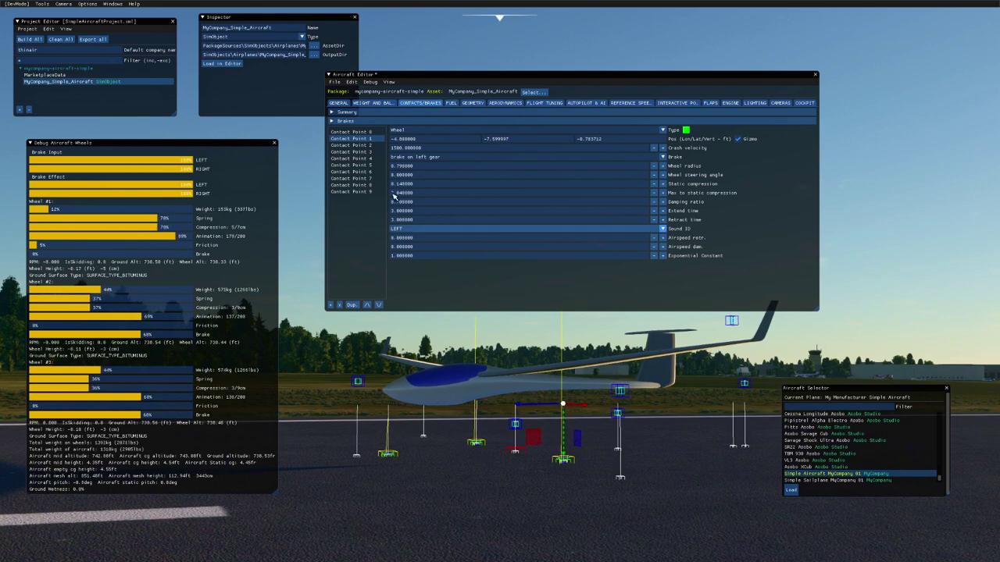
Step: Raise Contact Point 2, the right gear wheel, with its gizmo to about -0.88 ft vertically and save the aircraft
click(350, 145)
click(737, 138)
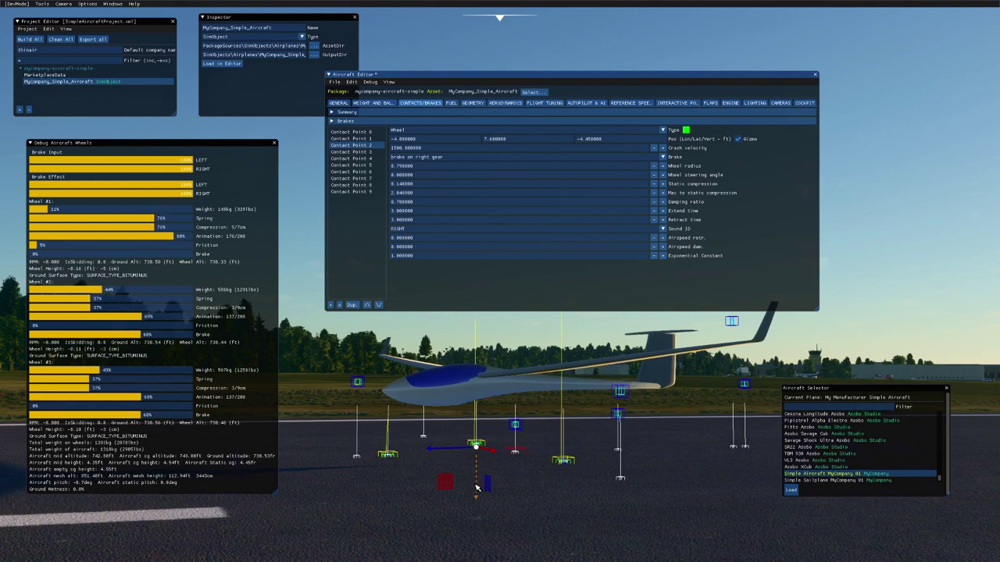
drag(476, 487, 497, 436)
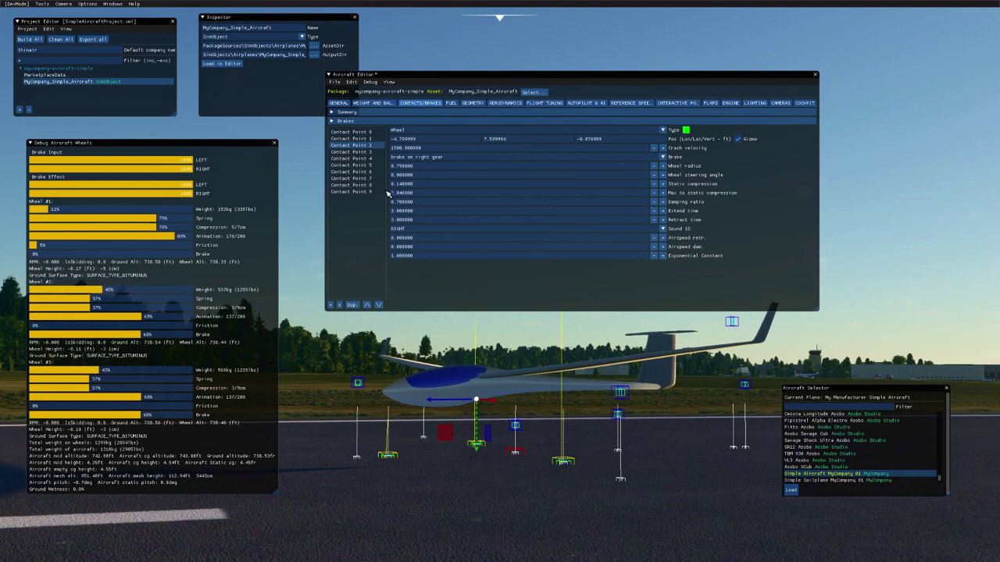
click(334, 82)
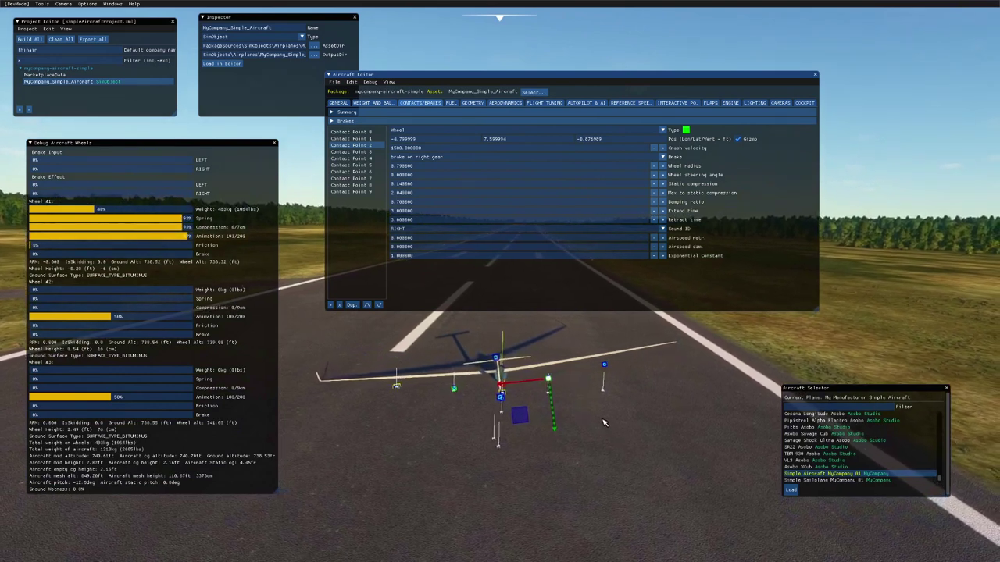
Step: Move the left wing scrape point, Contact Point 3, to the left wingtip at about -29.35 ft laterally and 2.38 ft vertically
click(364, 152)
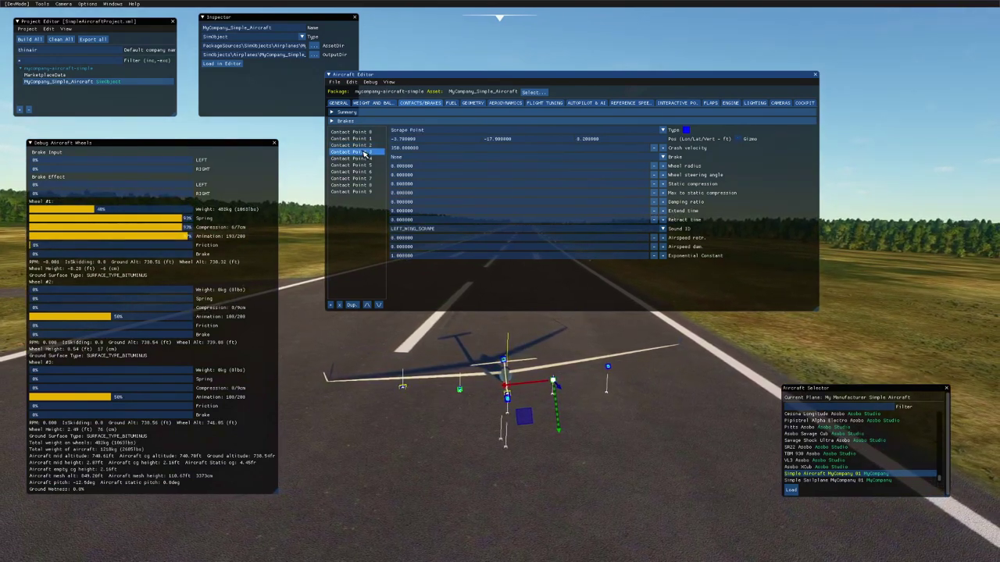
click(738, 139)
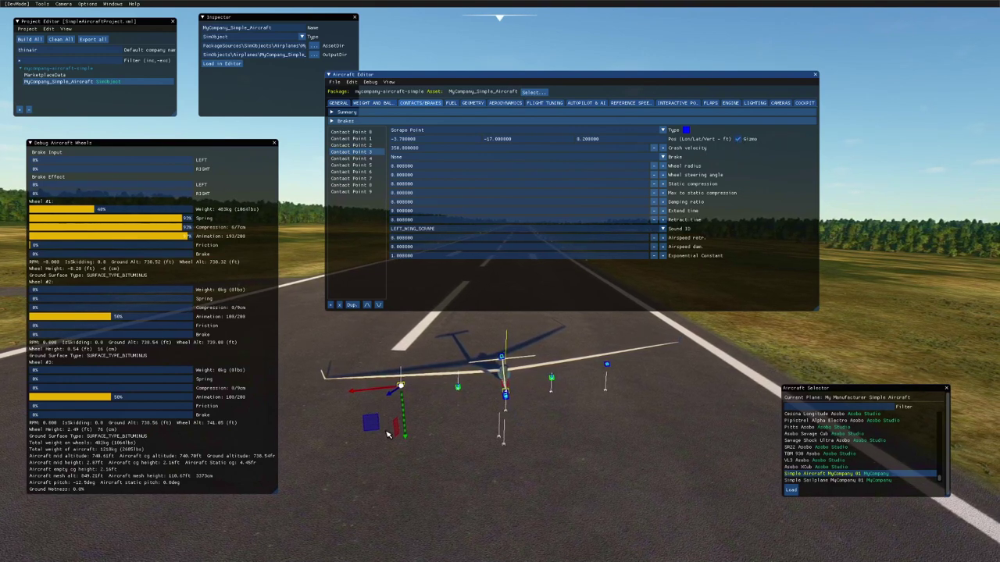
mouse_move(388, 435)
right_down()
mouse_move(202, 424)
mouse_move(358, 381)
right_up()
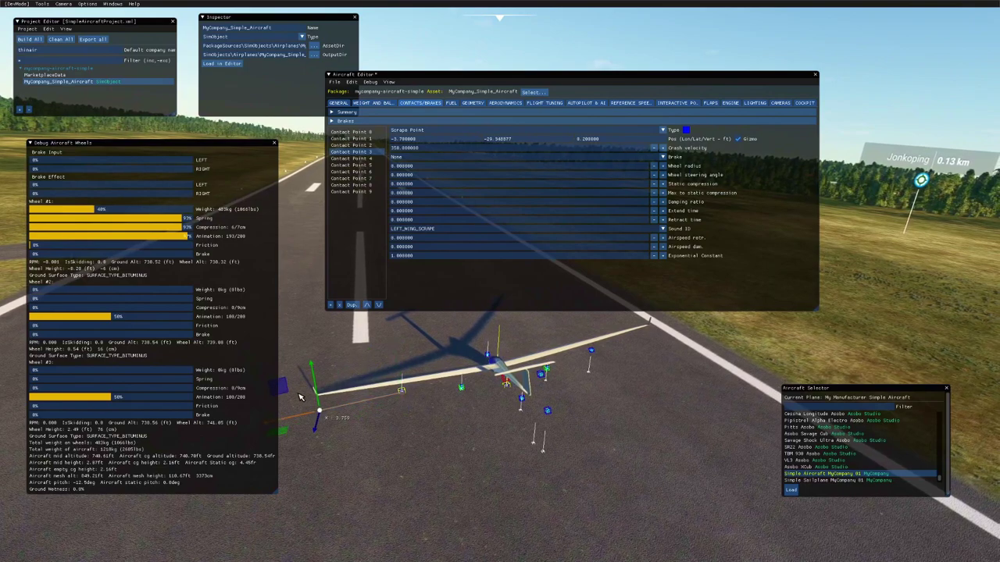
right_drag(299, 397, 452, 423)
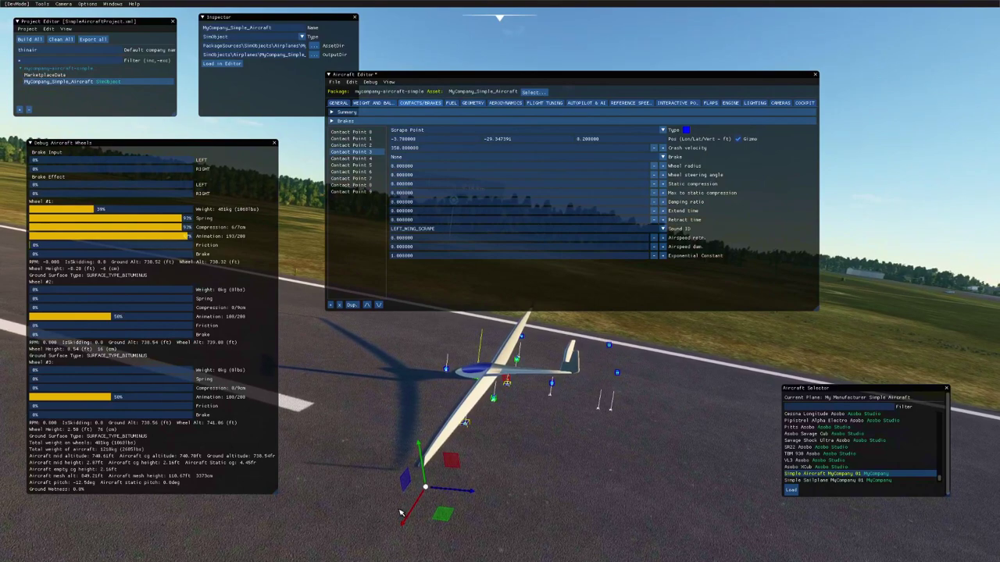
right_drag(399, 513, 571, 485)
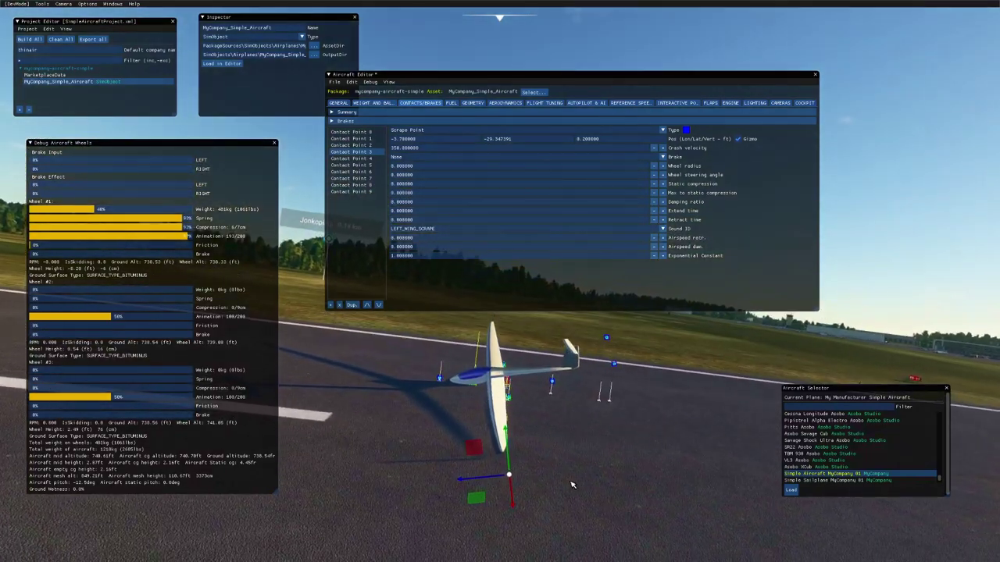
drag(509, 451, 508, 431)
right_drag(559, 449, 435, 440)
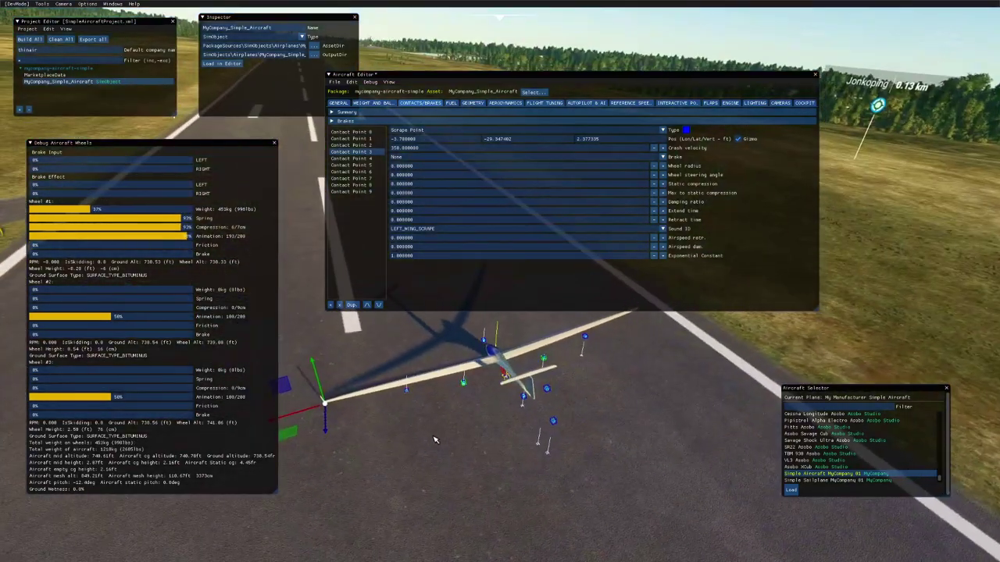
Step: Move the right wing scrape point, Contact Point 4, to the right wingtip at about 29.61 ft laterally and 1.66 ft vertically
click(351, 158)
click(735, 139)
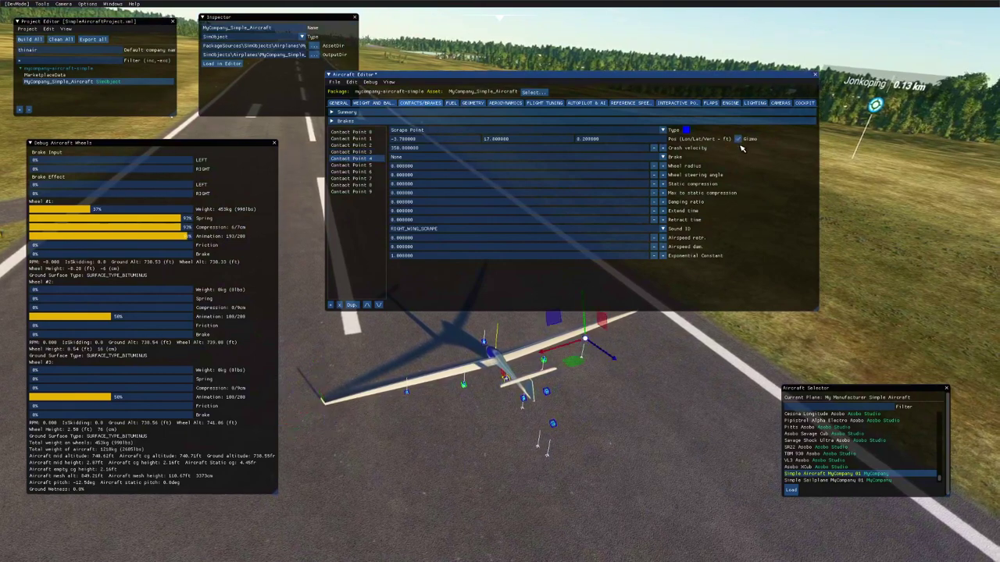
drag(551, 351, 621, 329)
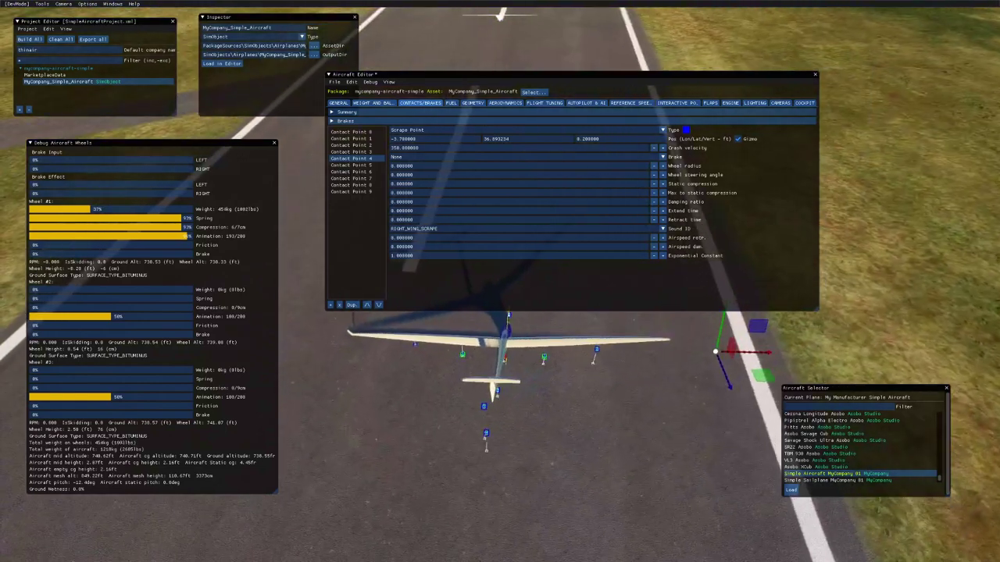
drag(750, 355, 721, 355)
right_drag(690, 414, 712, 334)
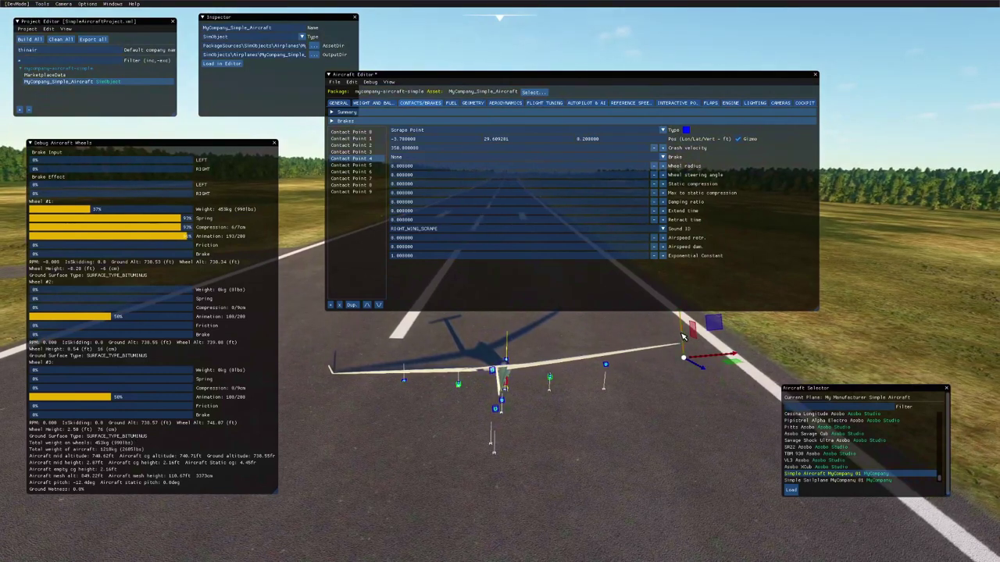
drag(682, 336, 680, 326)
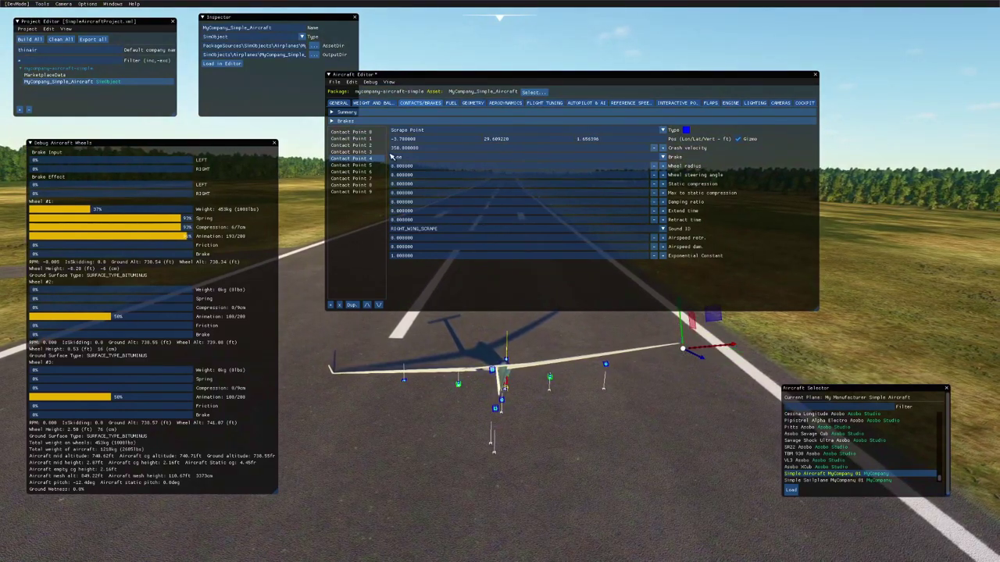
Step: Move the tail scrape point, Contact Point 5, to the tail's underside at about -15.6 ft longitudinally and -0.80 ft vertically
click(351, 165)
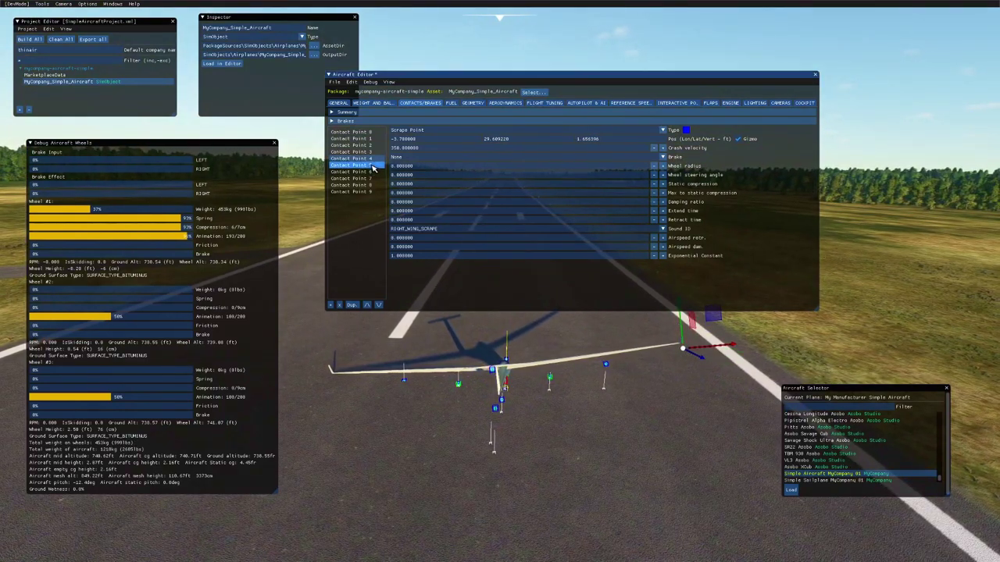
click(739, 139)
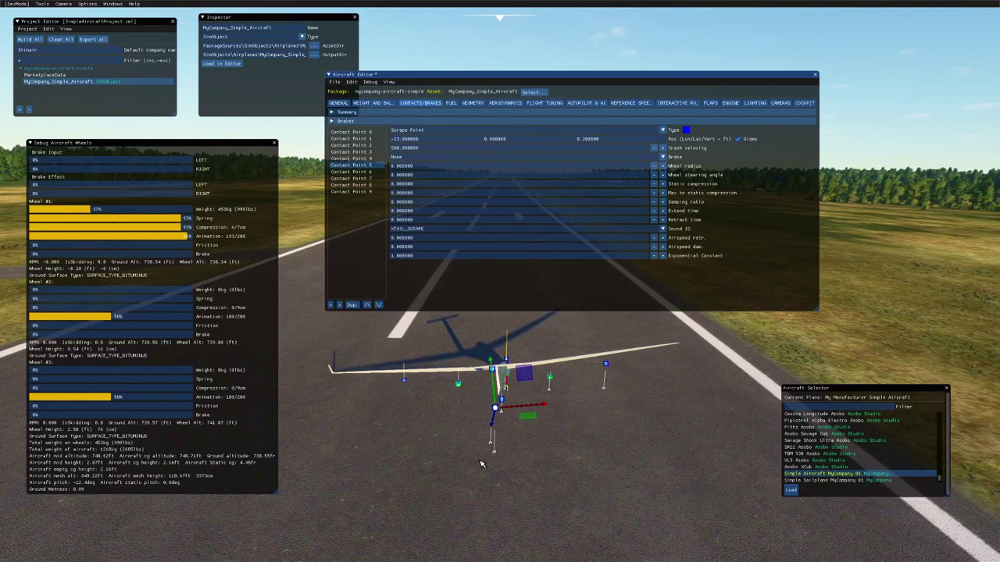
right_drag(685, 453, 692, 446)
drag(653, 384, 568, 341)
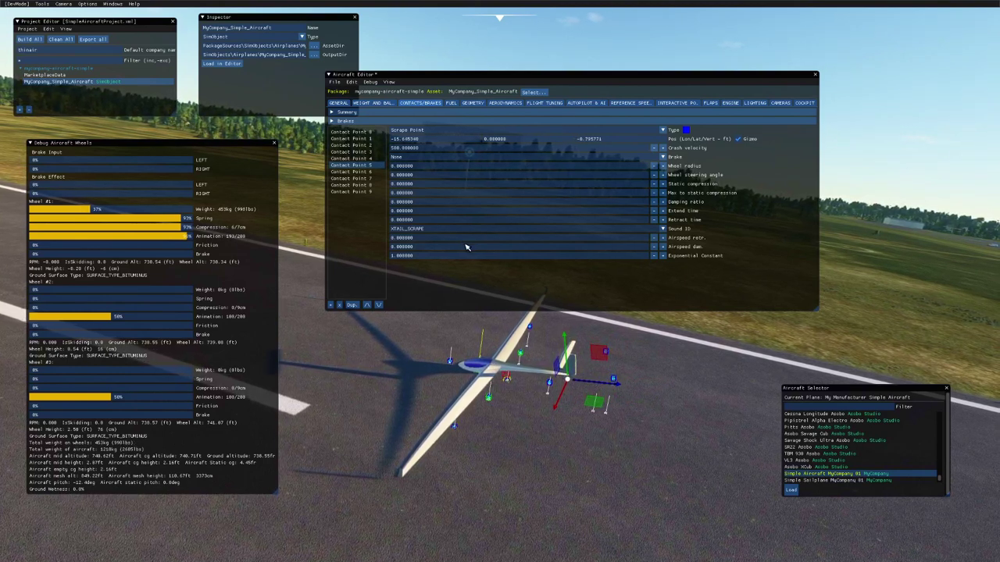
Step: Move the fuselage scrape point, Contact Point 6, onto the nose at about 4.6 ft longitudinally and -0.2 ft vertically
click(367, 171)
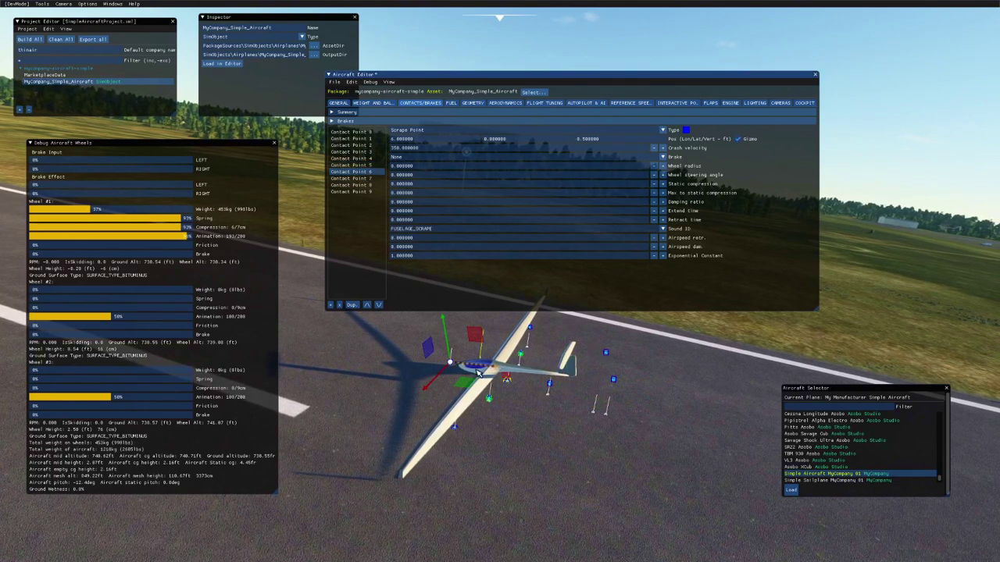
drag(484, 367, 493, 370)
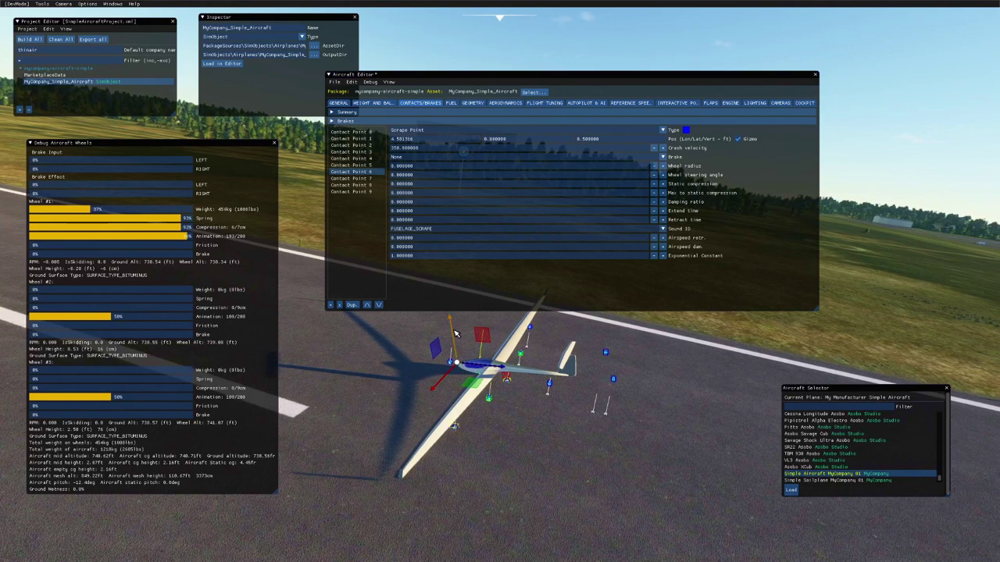
drag(453, 334, 453, 337)
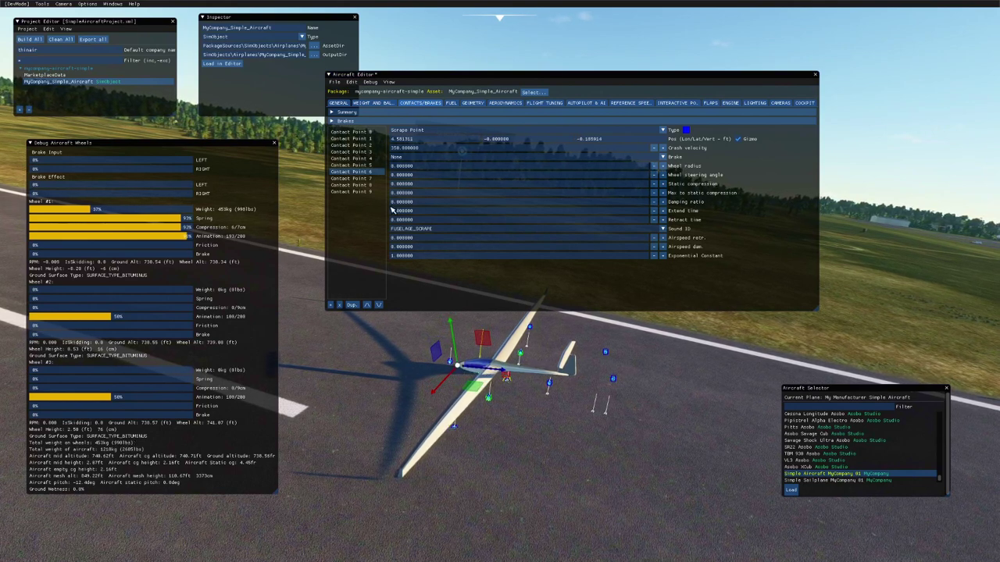
Step: Raise the AUX2_SCRAPE point, Contact Point 7, to the fuselage belly at about -0.67 ft vertically using its gizmo
click(364, 178)
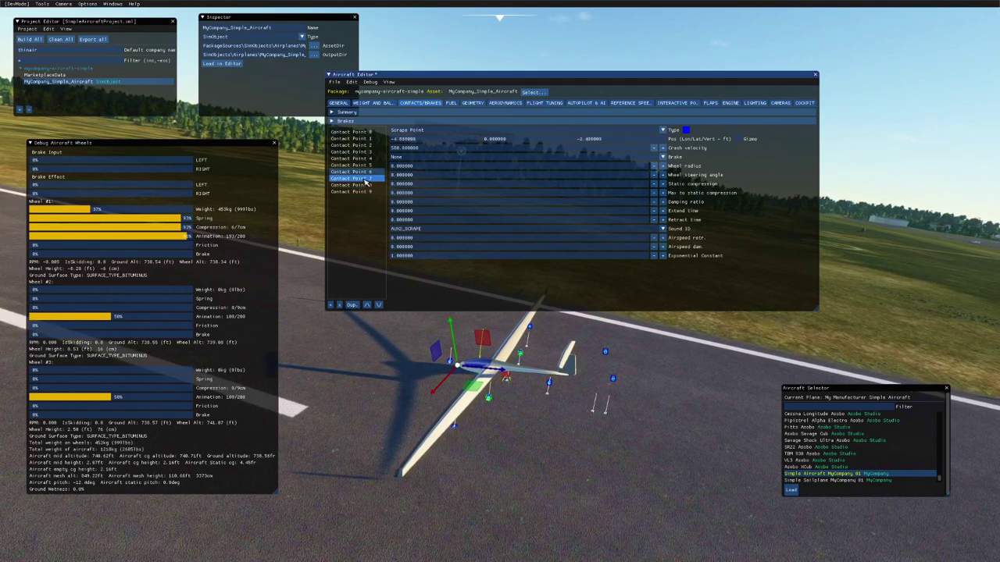
click(738, 139)
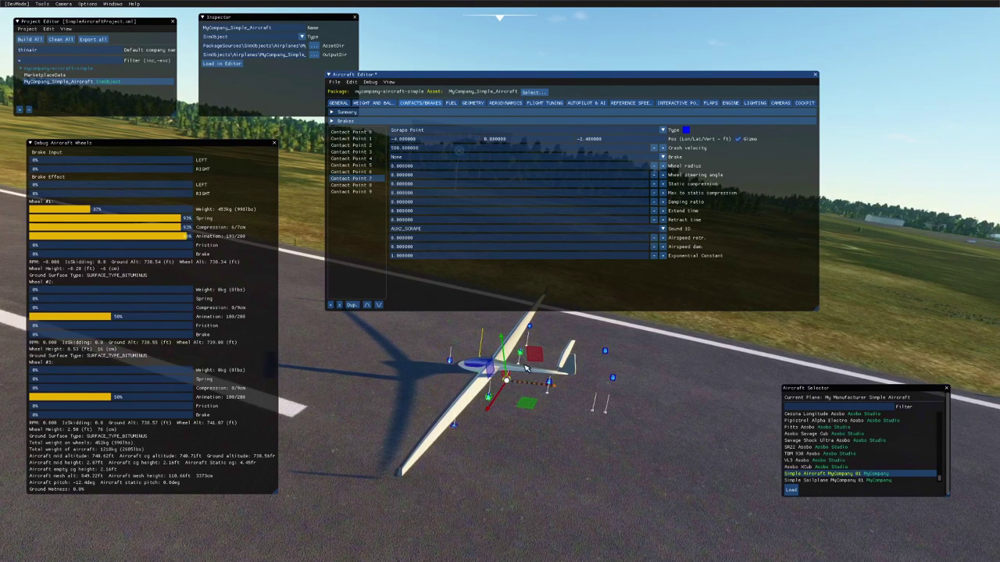
click(520, 435)
right_drag(524, 436, 502, 422)
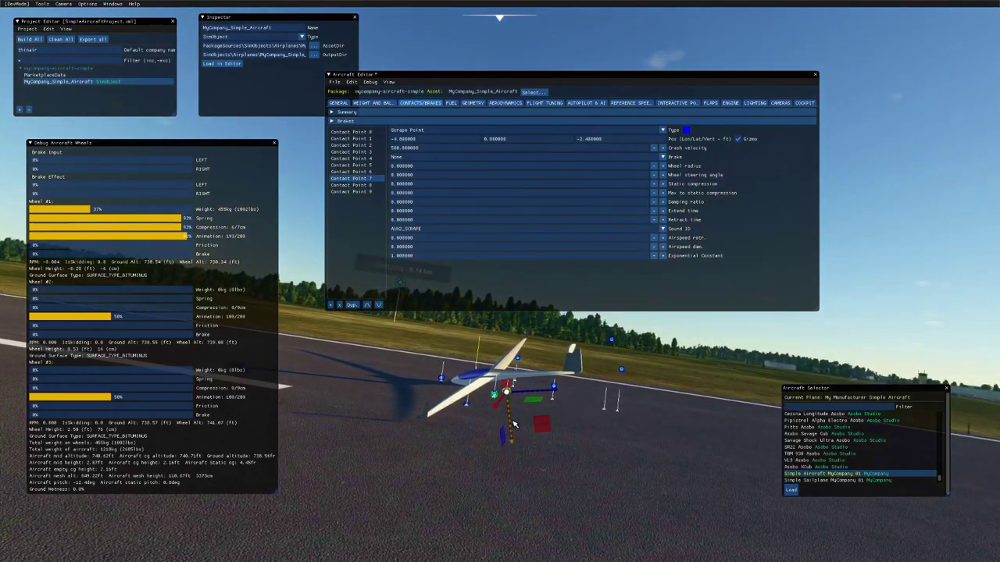
drag(507, 426, 507, 415)
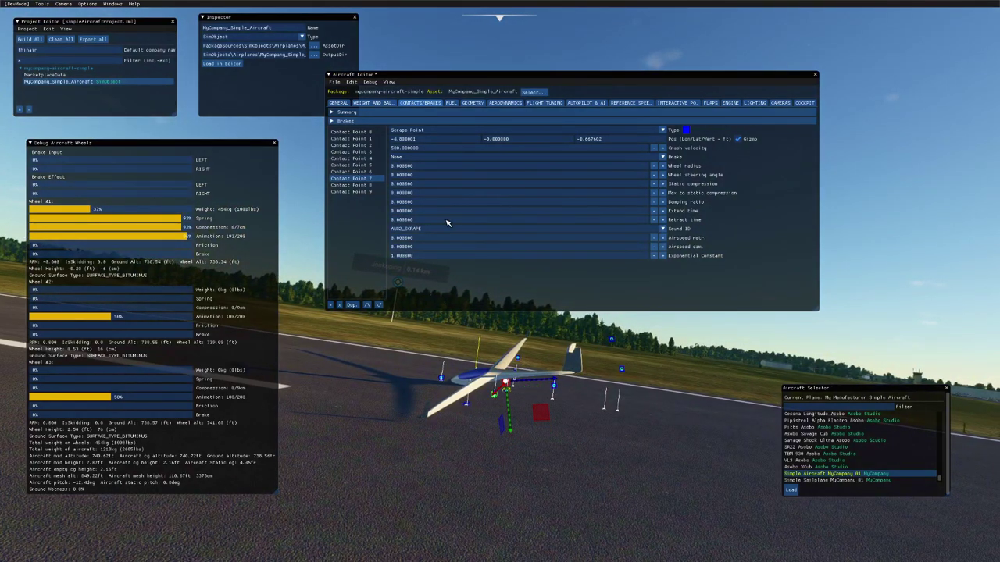
Step: Move the scrape point Contact Point 8 forward onto the top of the tail fin, at about -15.7 ft longitudinally
click(351, 185)
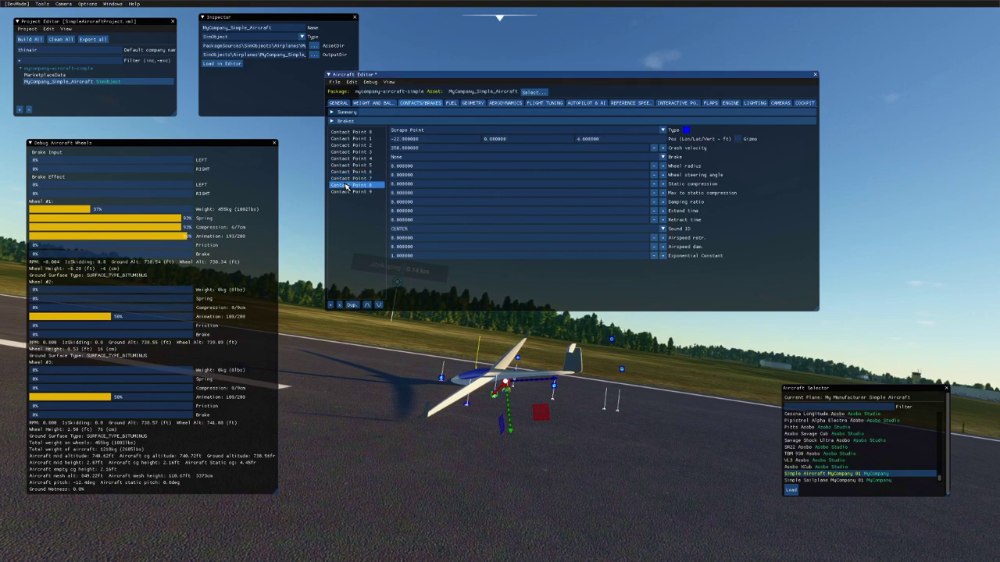
click(738, 139)
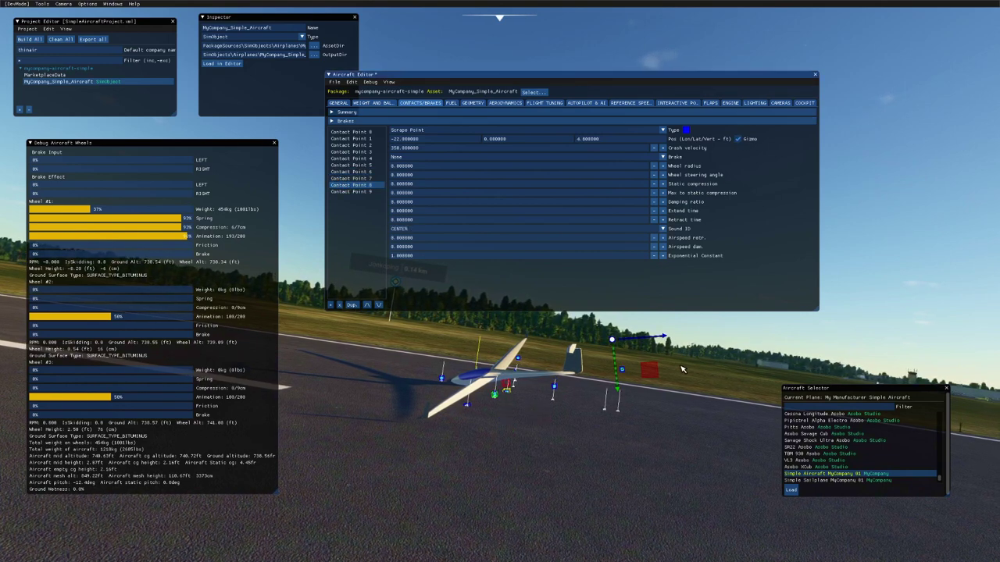
drag(660, 339, 630, 342)
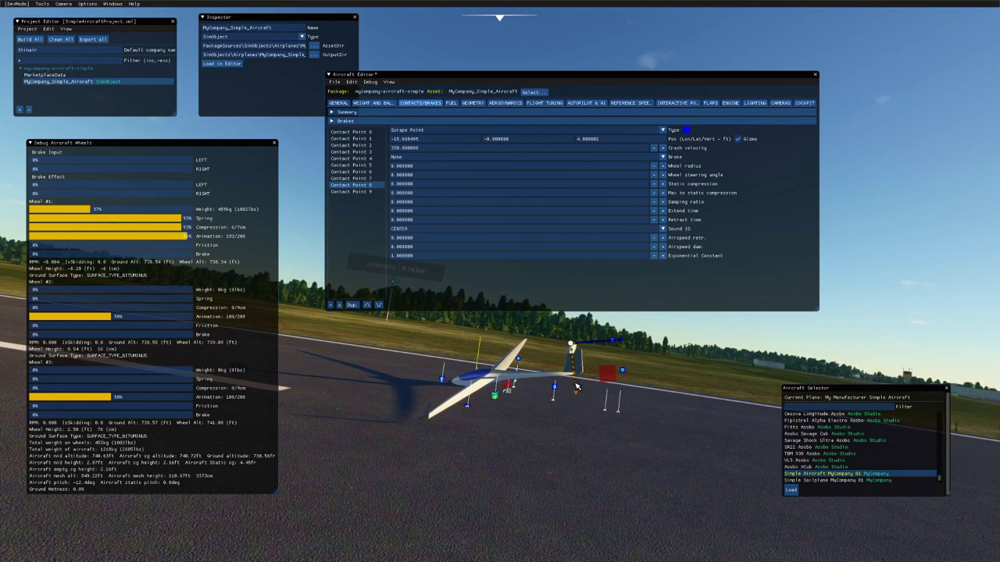
Step: Raise the scrape point Contact Point 9 to the underside of the tail boom at about -0.37 ft vertically
click(366, 191)
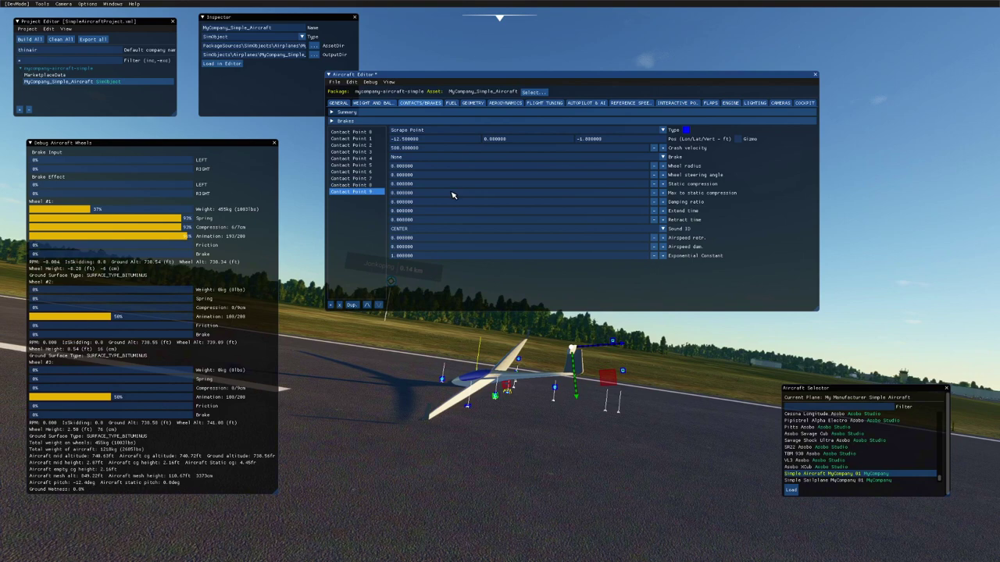
click(737, 139)
drag(557, 423, 560, 415)
Step: Save the aircraft edits, reload Simple Aircraft MyCompany 01 and move the Aircraft Editor clear of the glider
click(334, 83)
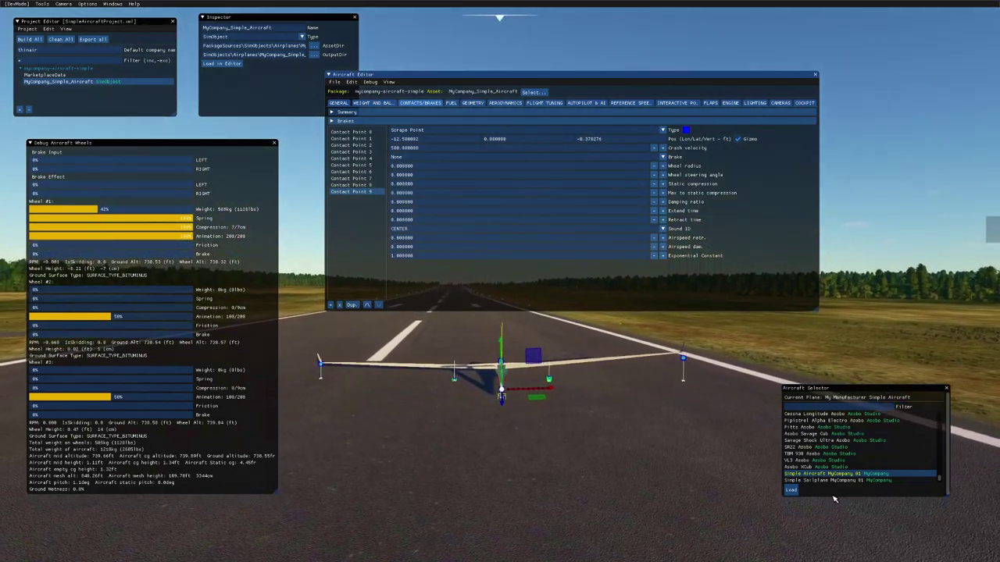
click(790, 490)
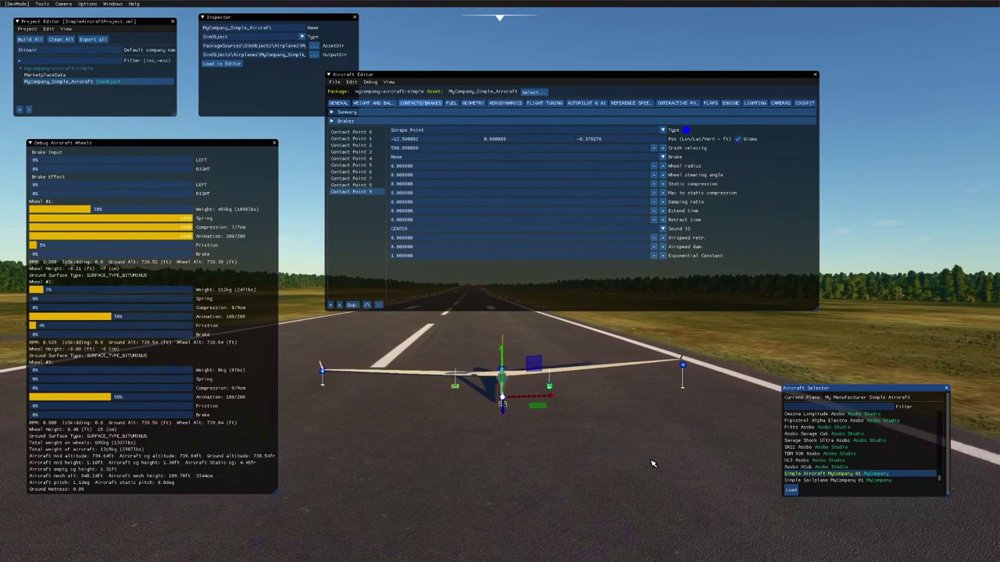
key(period)
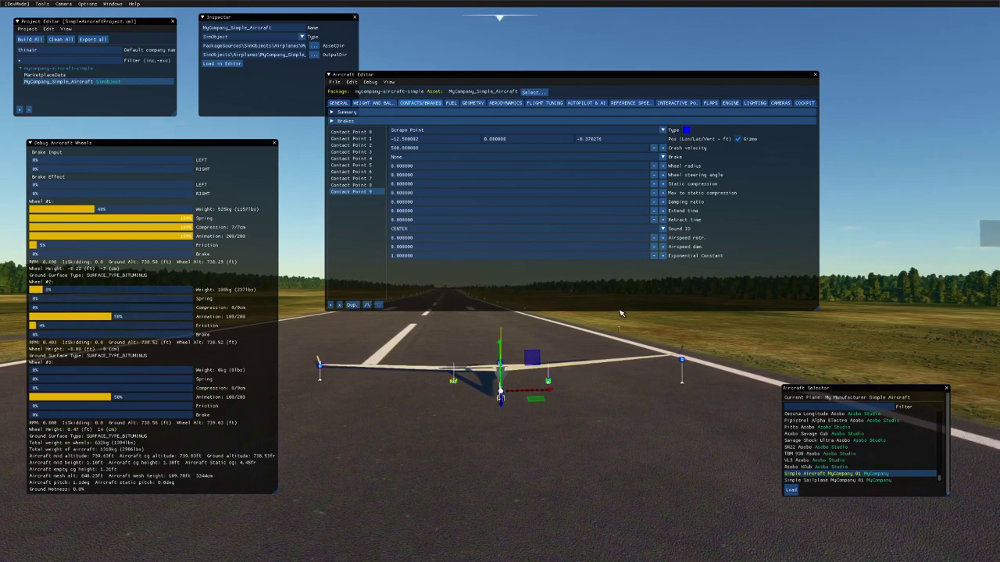
drag(635, 74, 712, 35)
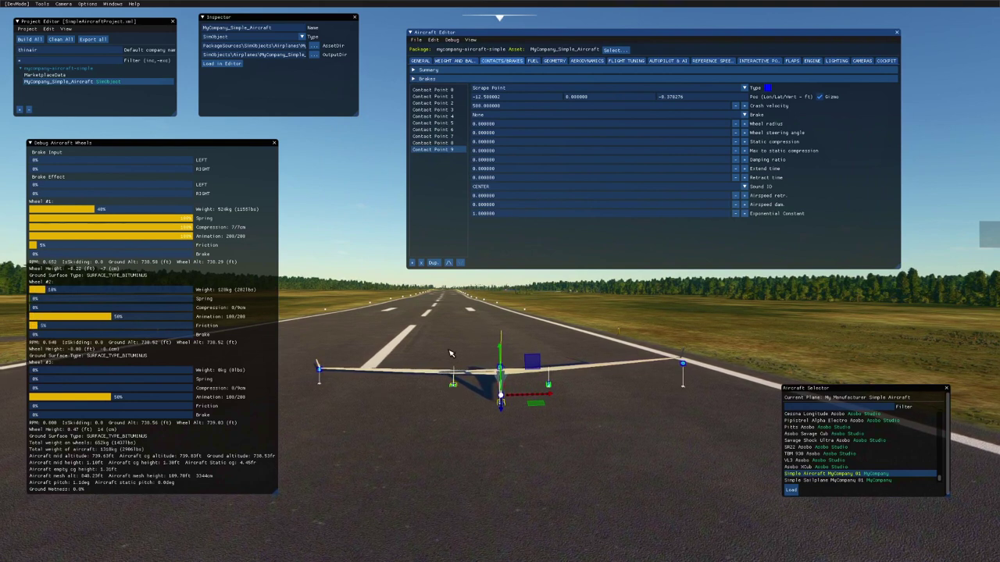
Step: Examine the .cfg and .flt files in the MyCompany_Simple_Aircraft folder in File Explorer, and return to the simulator
key(super+Tab)
click(372, 186)
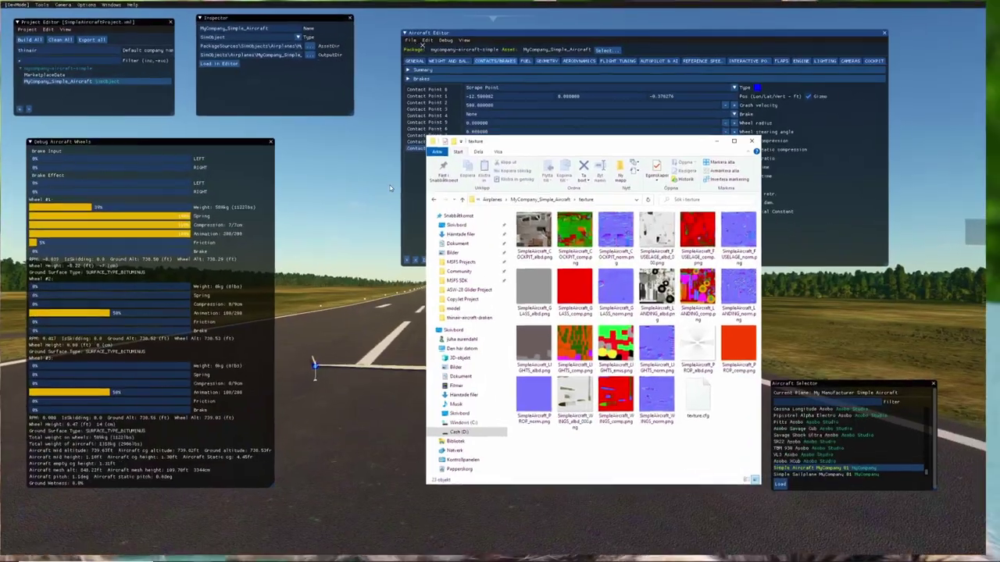
click(465, 201)
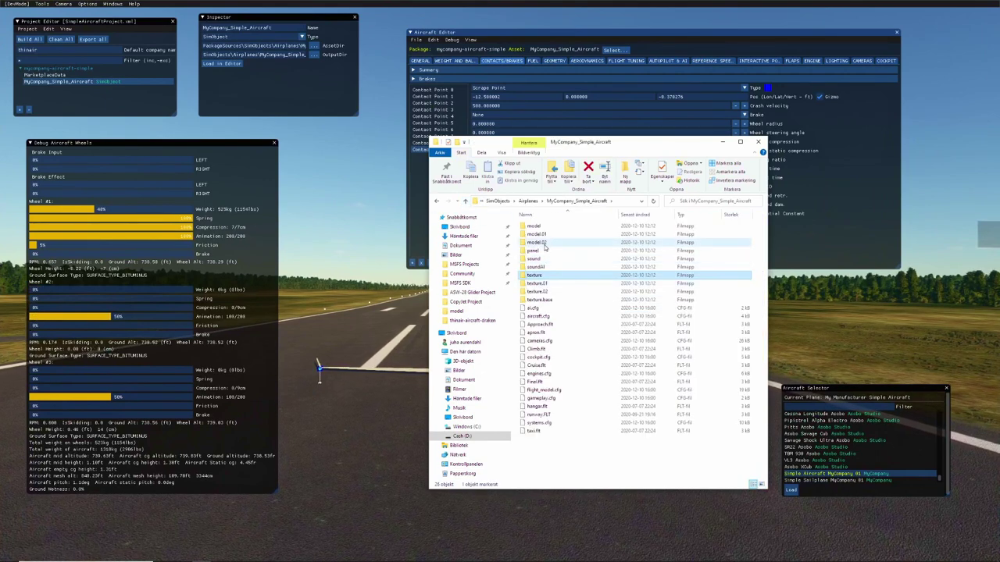
drag(546, 446, 559, 317)
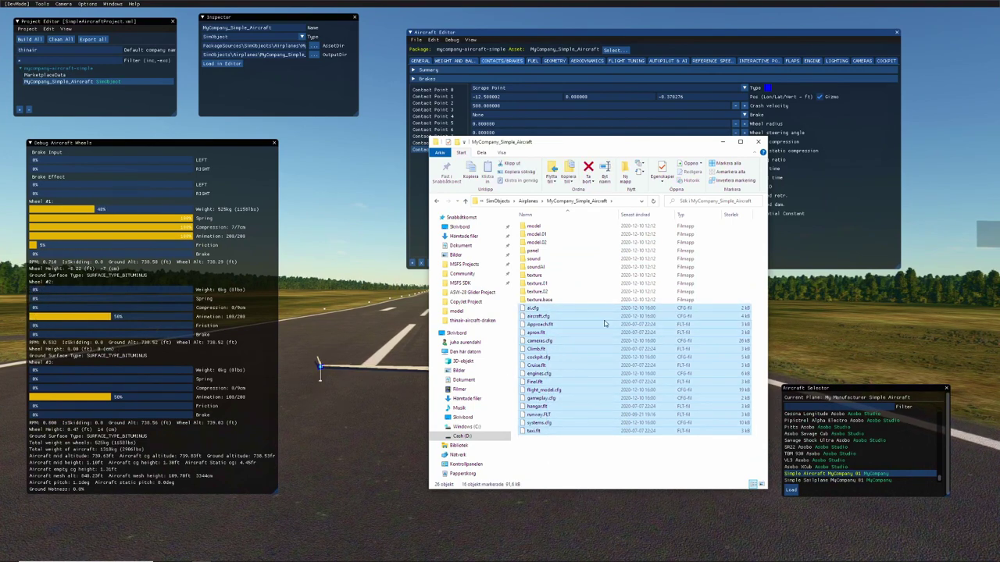
click(633, 38)
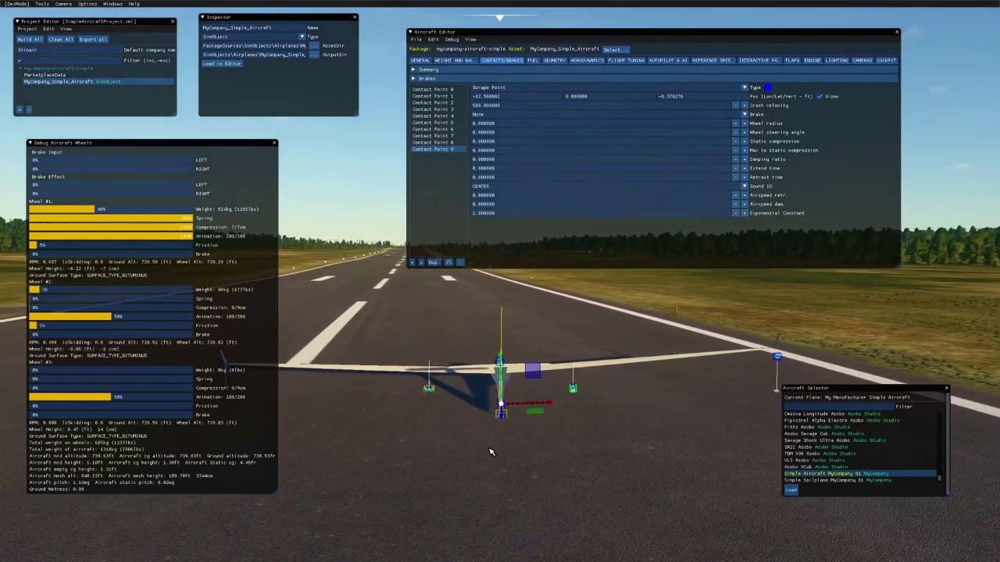
Step: Switch to File Explorer and open SimpleAircraft.xml from the aircraft's model folder in Notepad++
key(super+Tab)
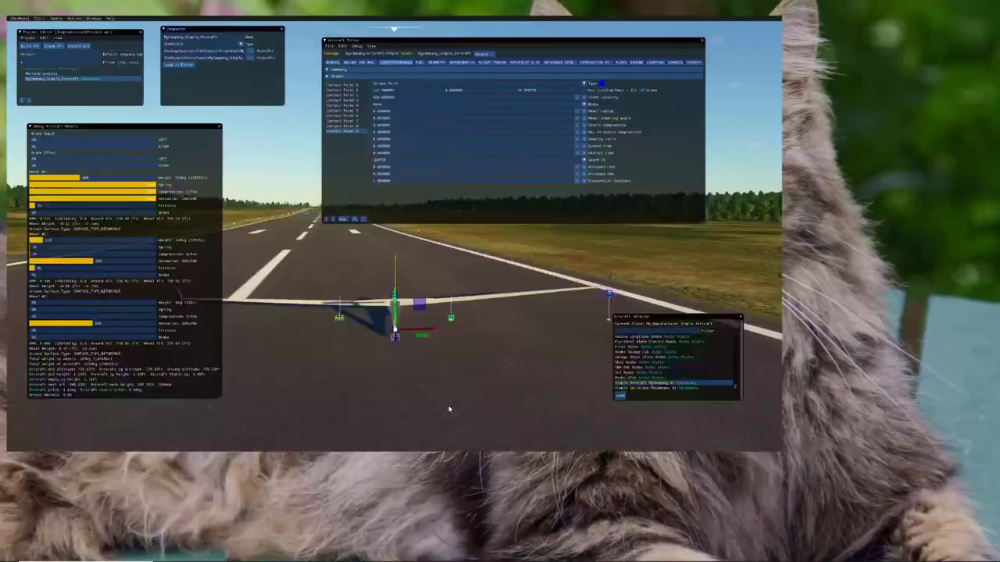
click(371, 149)
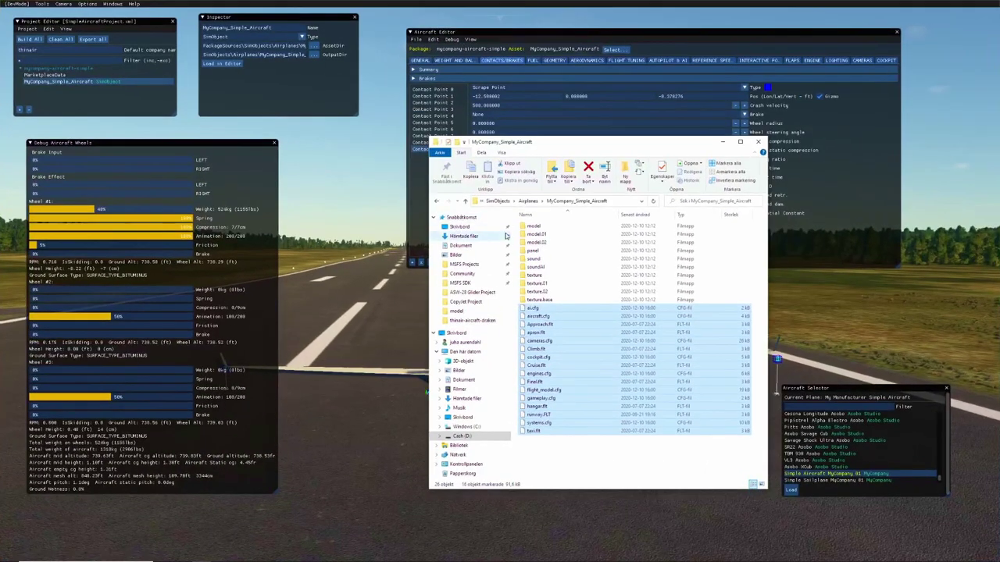
double_click(537, 227)
click(540, 234)
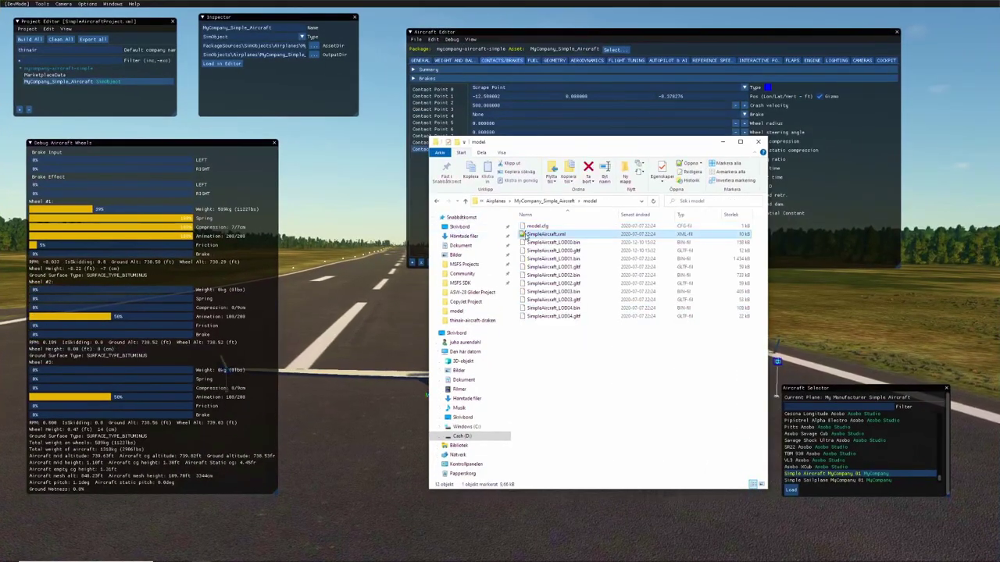
double_click(522, 234)
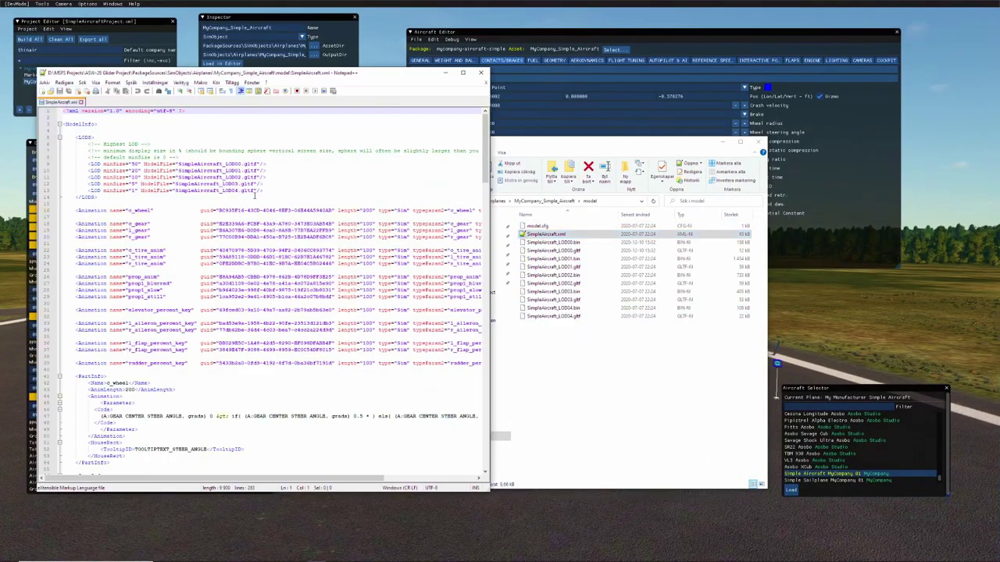
Step: Remove the LOD01 to LOD04 entries from the LODS section, leaving only LOD00, and save and close the file
drag(272, 190, 65, 172)
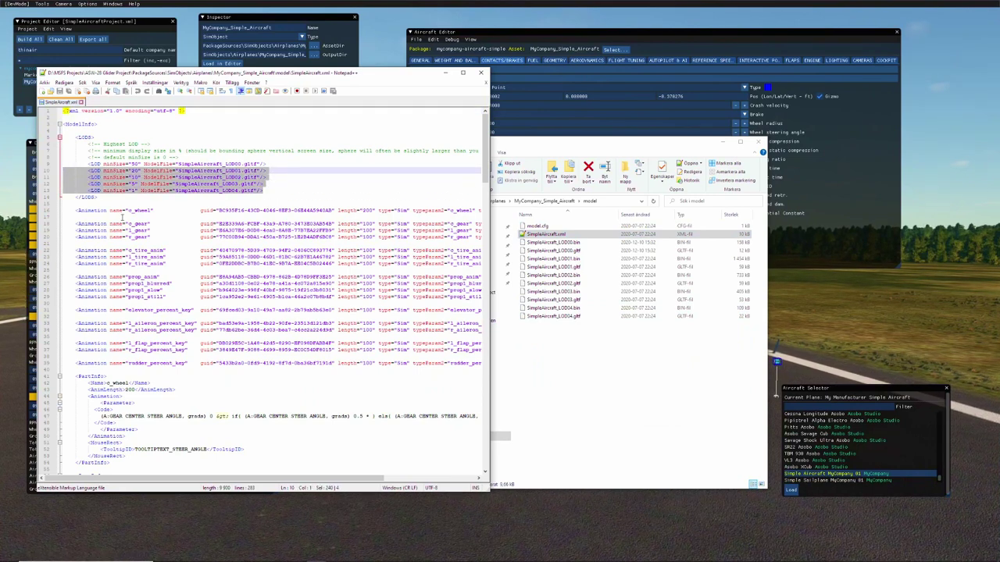
key(Delete)
key(BackSpace)
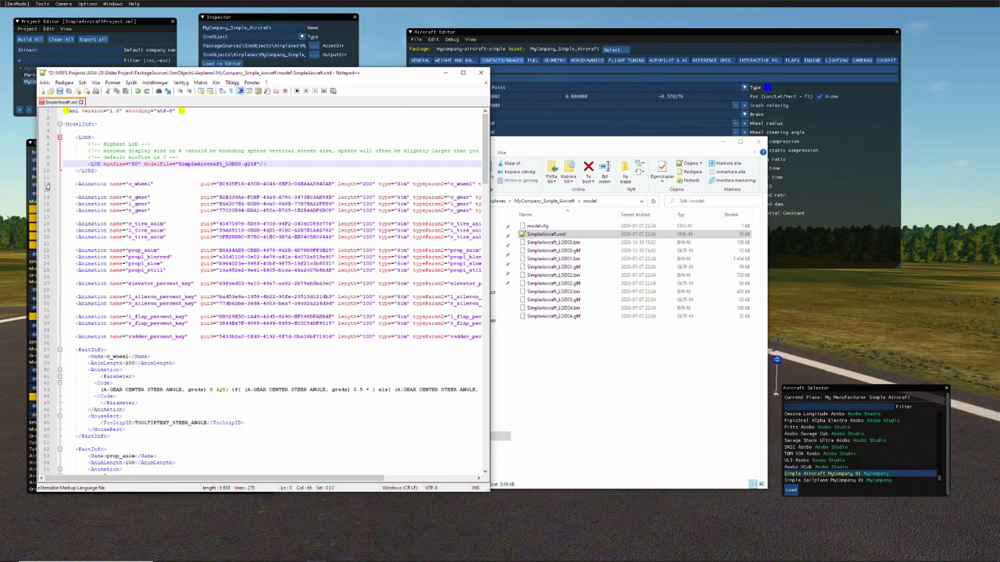
click(60, 91)
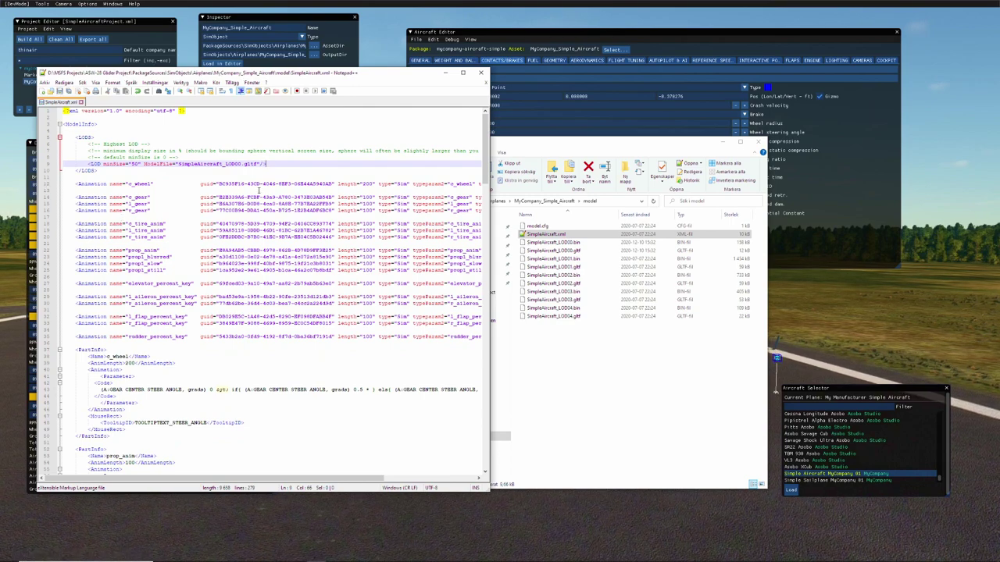
click(481, 72)
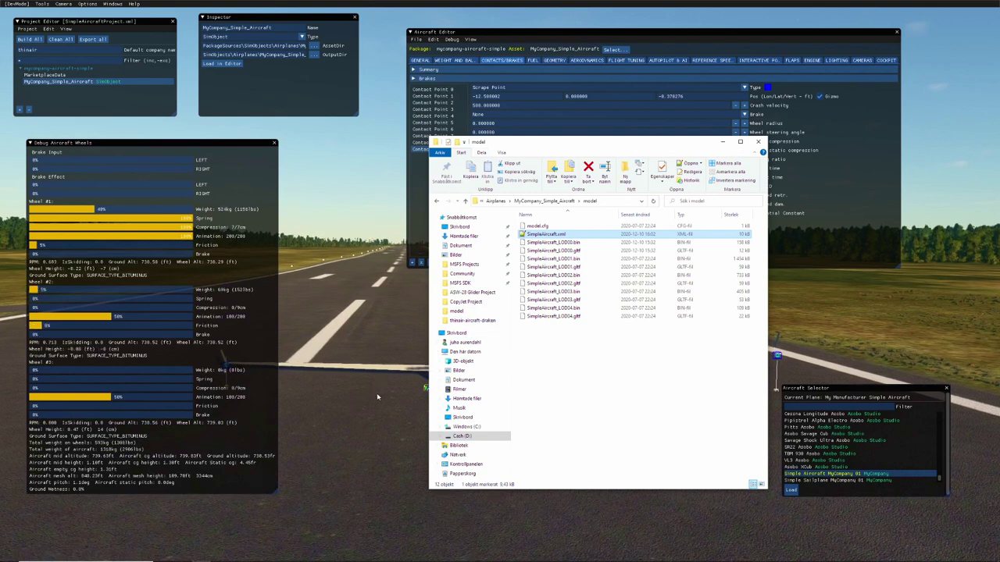
Step: Delete the SimpleAircraft LOD01 to LOD04 .bin and .gltf files from the model folder and return to the simulator
drag(585, 336, 580, 260)
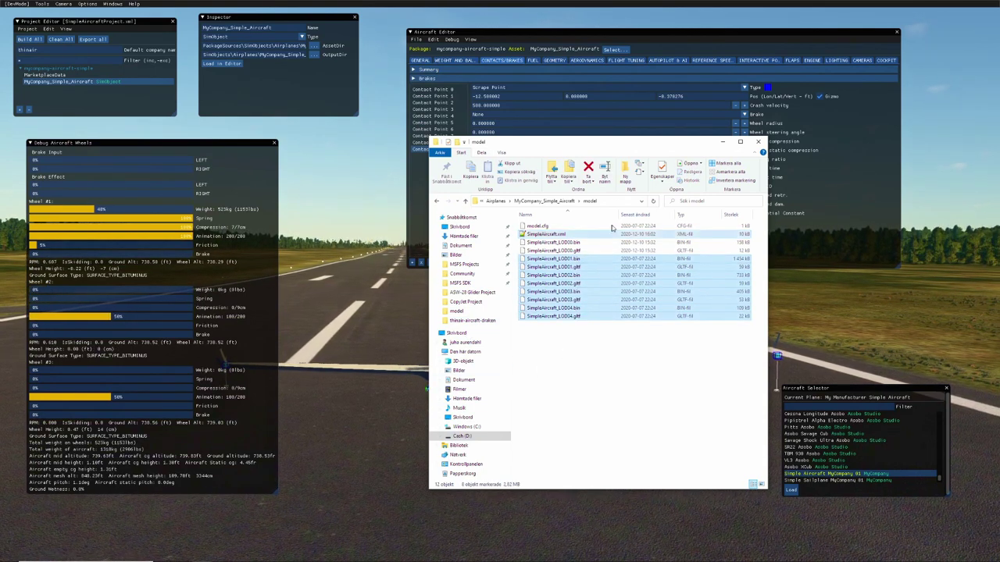
click(588, 168)
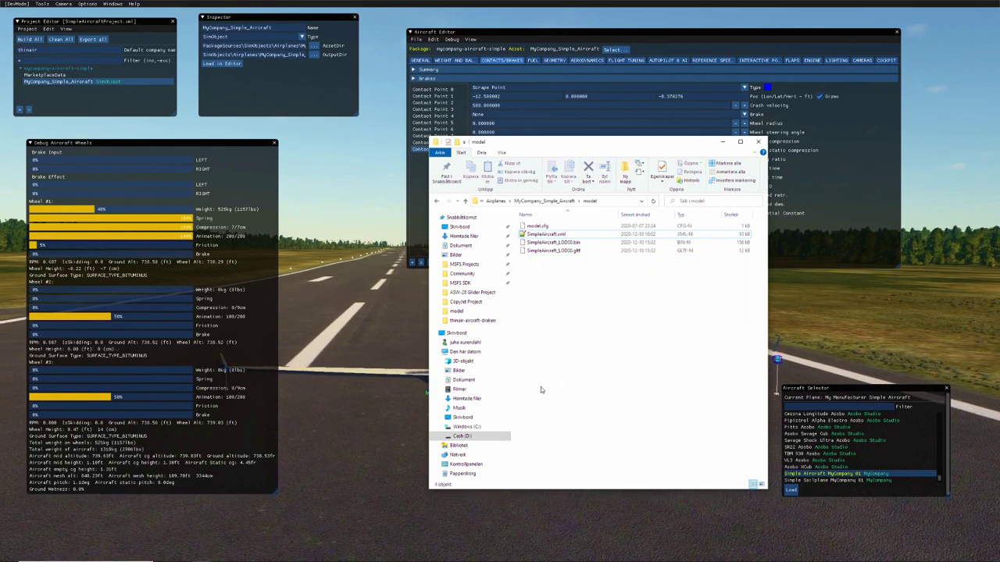
click(393, 321)
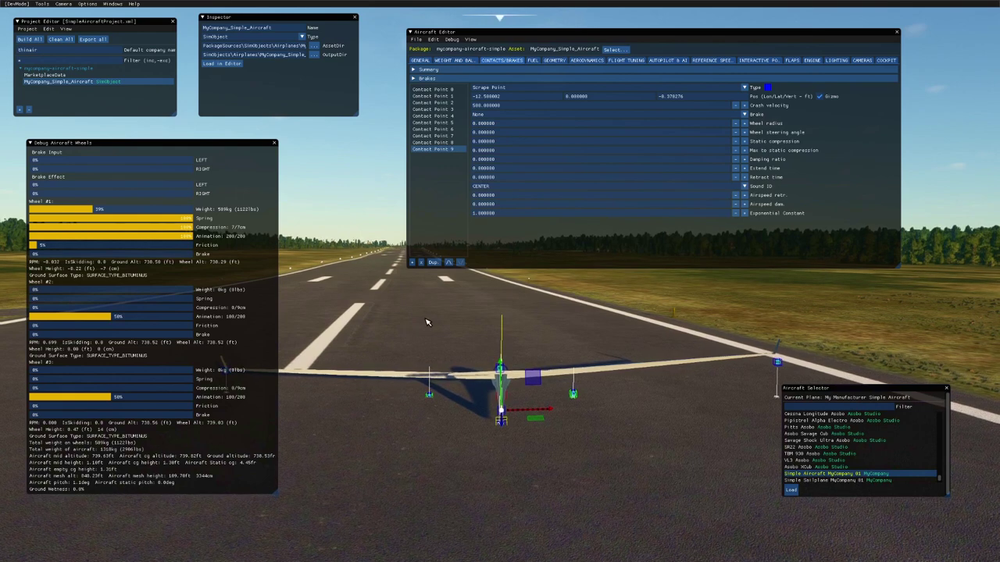
Step: Build the mycompany-aircraft-simple package, close the console and move the Aircraft Selector clear of the runway view
click(59, 68)
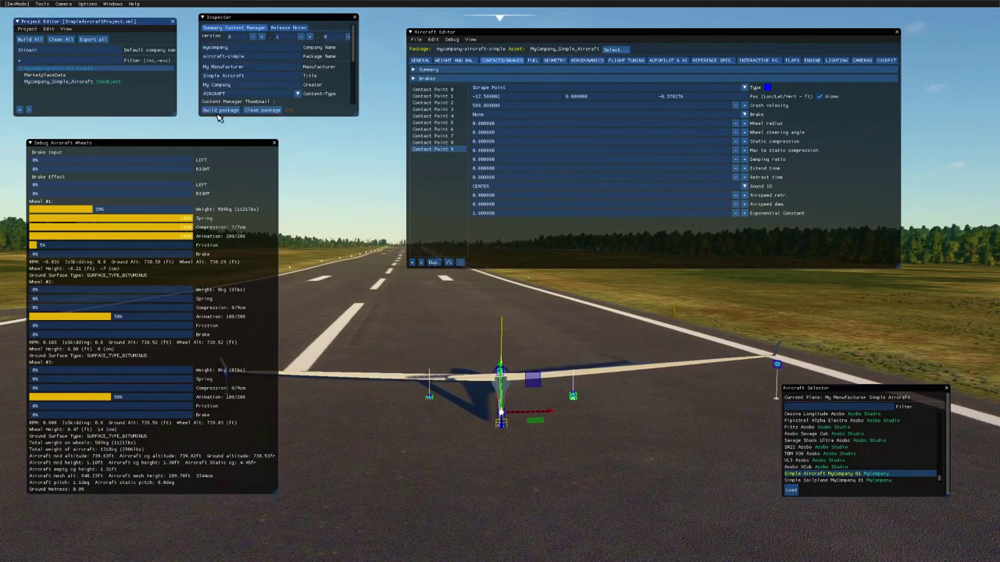
click(222, 110)
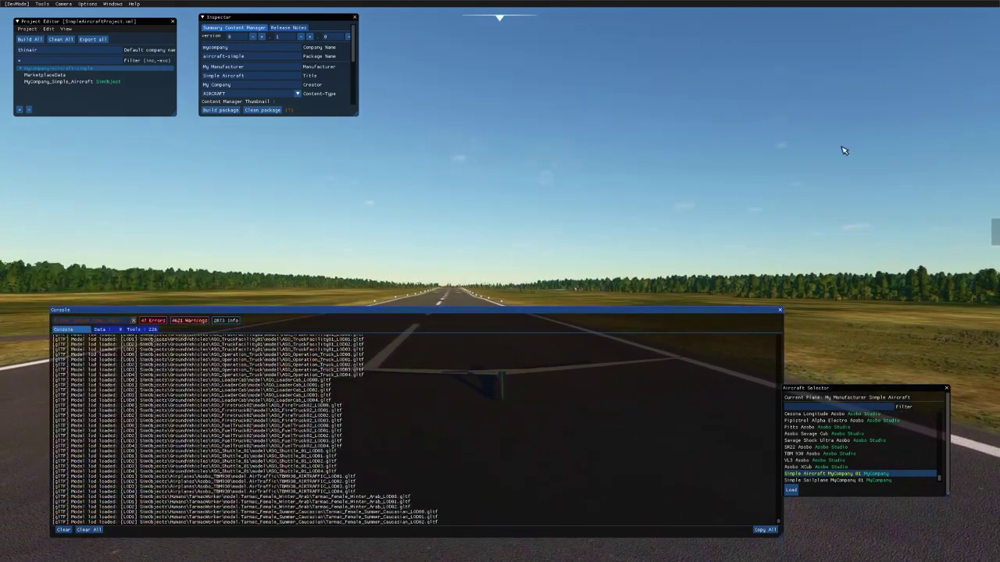
click(779, 310)
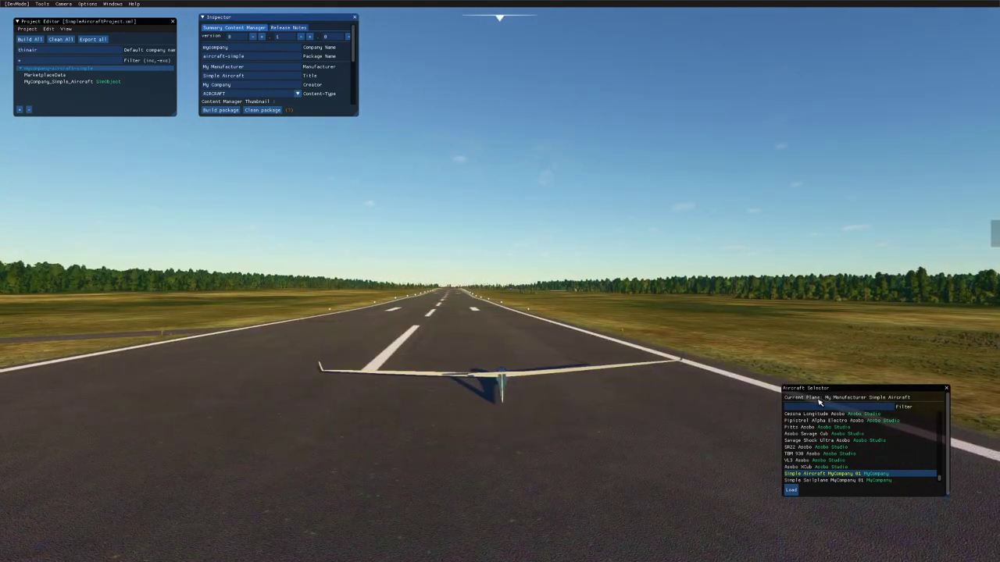
drag(831, 390, 812, 132)
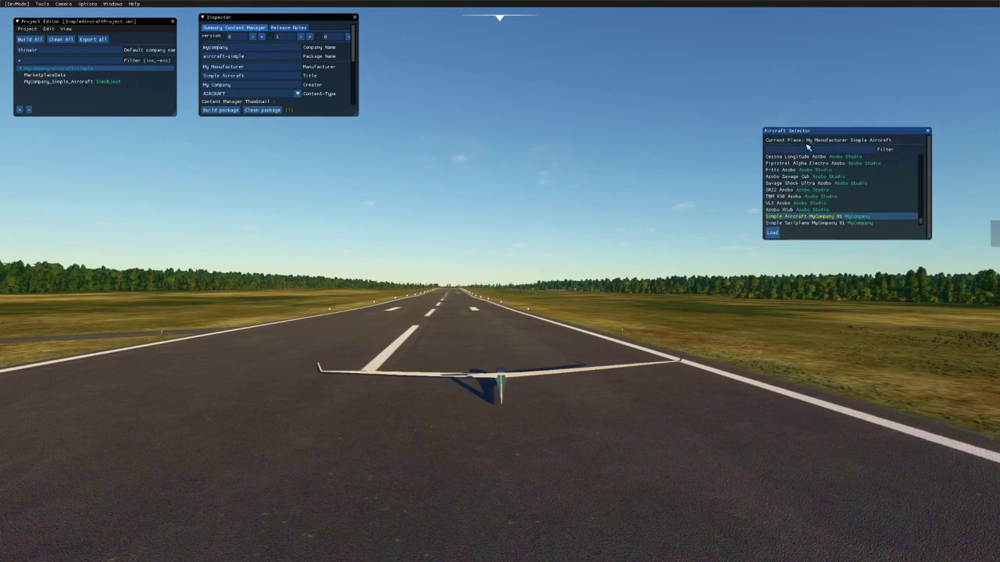